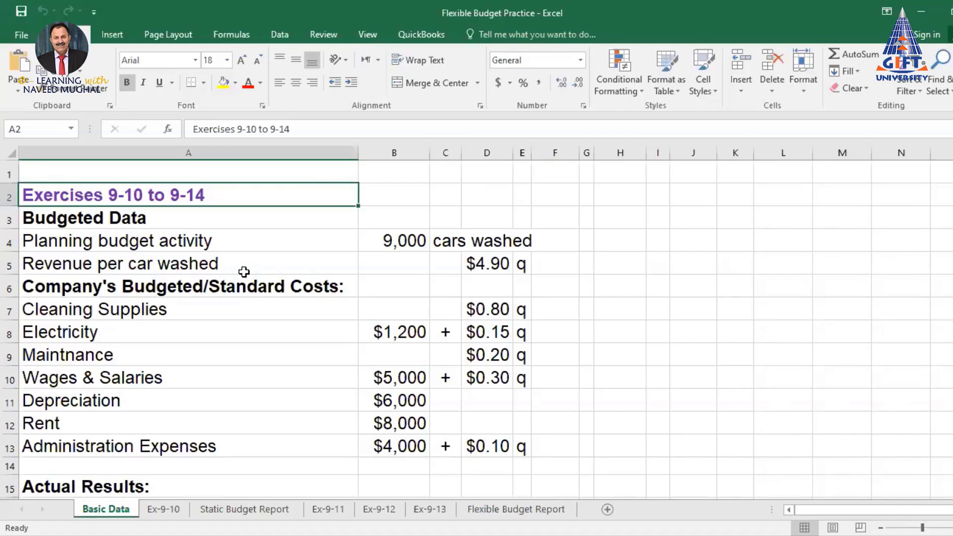
Examine the planning budget activity and its number of cars washed in the Budgeted Data section
{"action": "scroll", "coordinate": [243, 272], "scroll_direction": "down", "scroll_amount": 1}
{"action": "scroll", "coordinate": [243, 272], "scroll_direction": "up", "scroll_amount": 1}
{"action": "key", "text": "Down"}
{"action": "key", "text": "Down"}
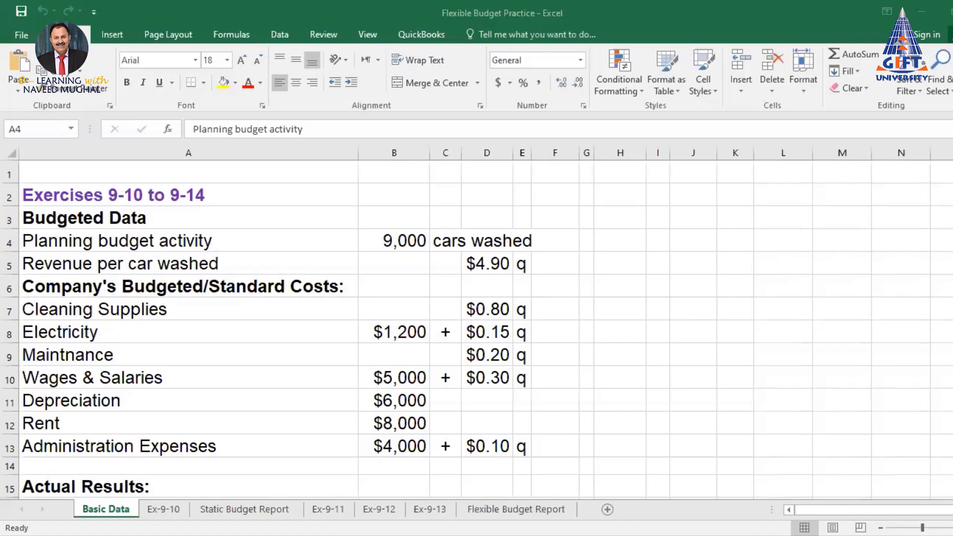
{"action": "left_click", "coordinate": [185, 308]}
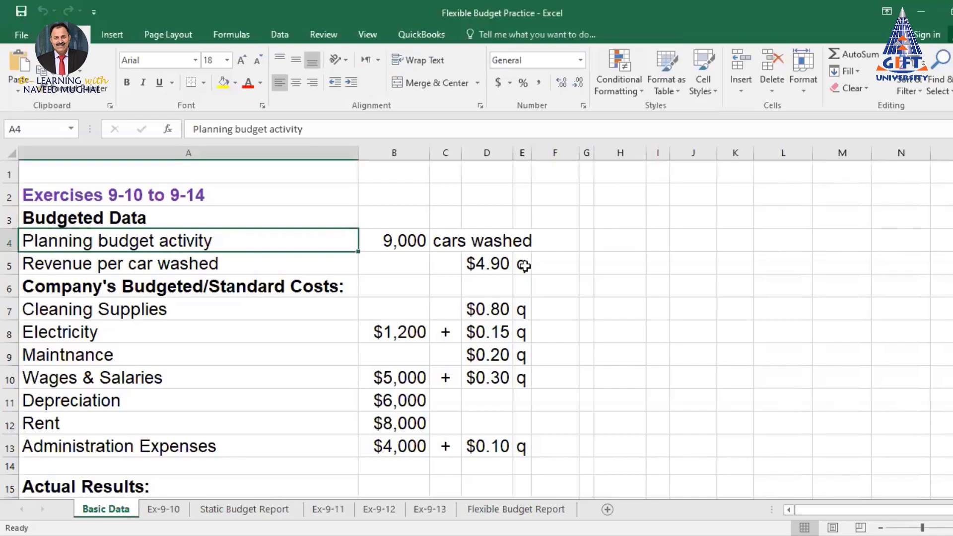
{"action": "left_click", "coordinate": [406, 240]}
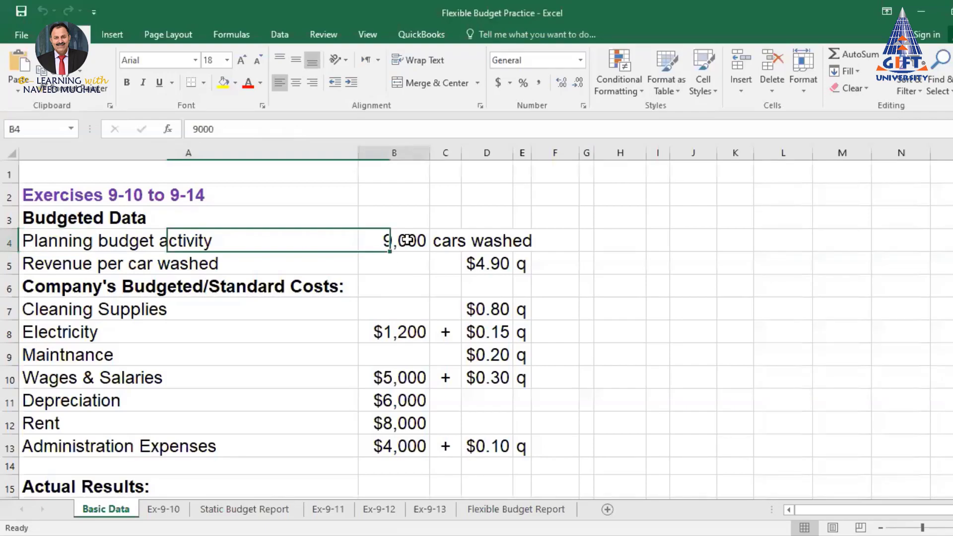
{"action": "left_click", "coordinate": [106, 236]}
{"action": "left_click", "coordinate": [388, 242]}
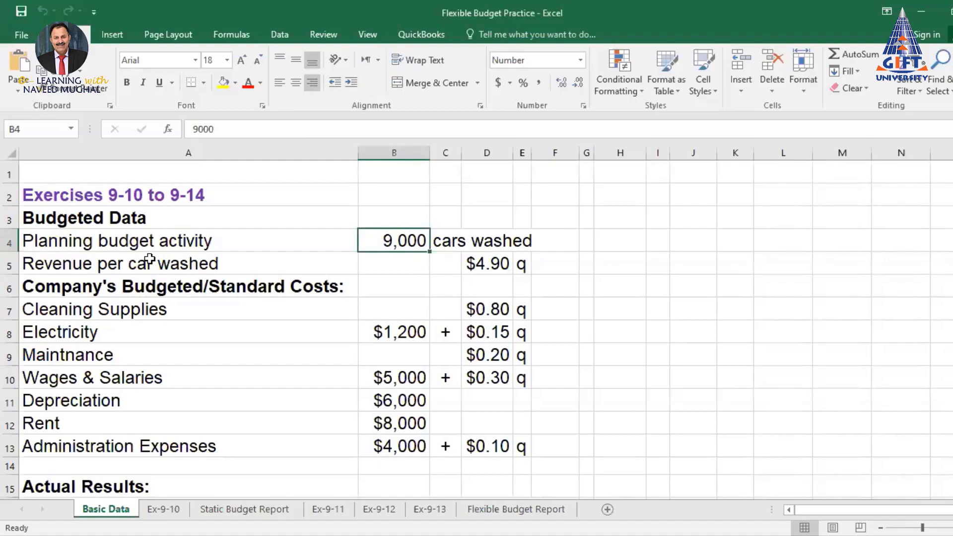
{"action": "left_click_drag", "start_coordinate": [79, 241], "coordinate": [524, 245]}
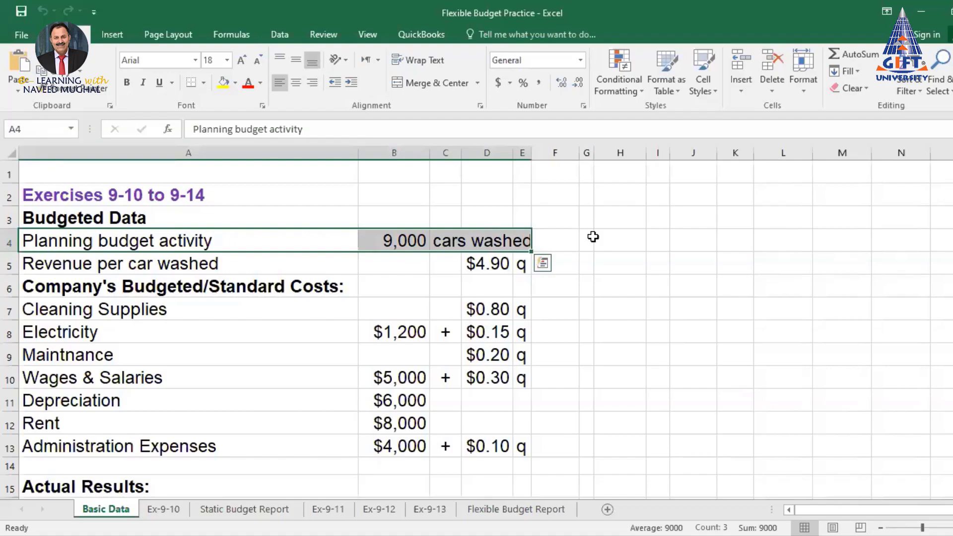
{"action": "left_click", "coordinate": [401, 242]}
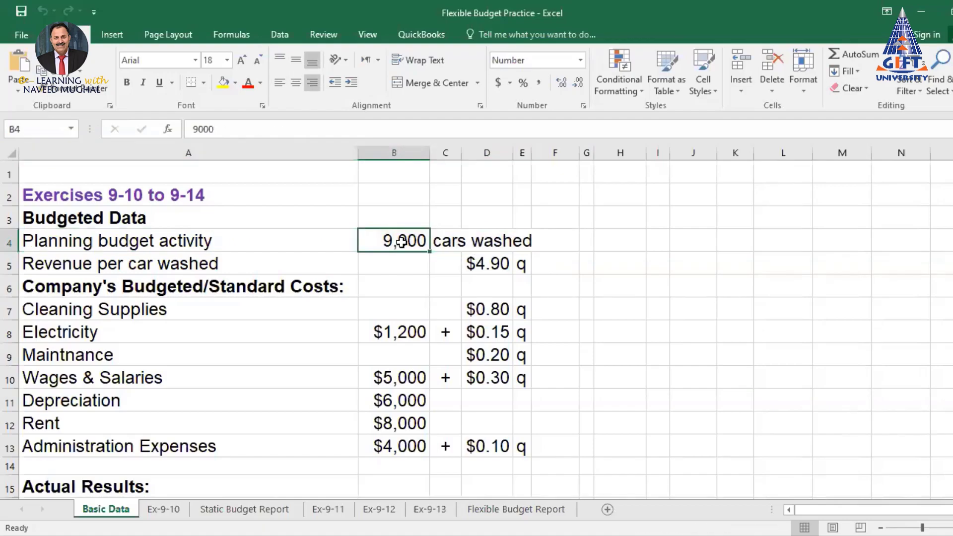
{"action": "left_click_drag", "start_coordinate": [402, 242], "coordinate": [521, 240]}
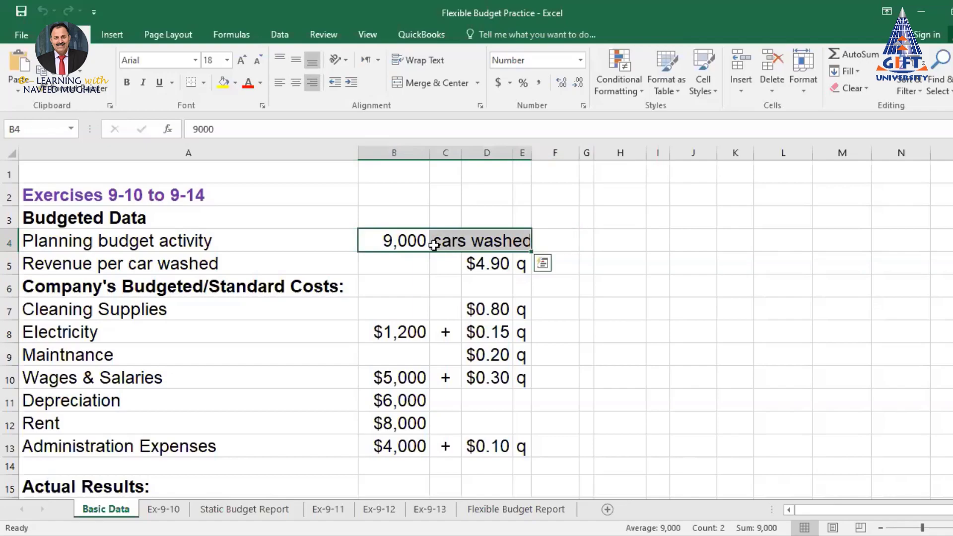
{"action": "left_click", "coordinate": [386, 240]}
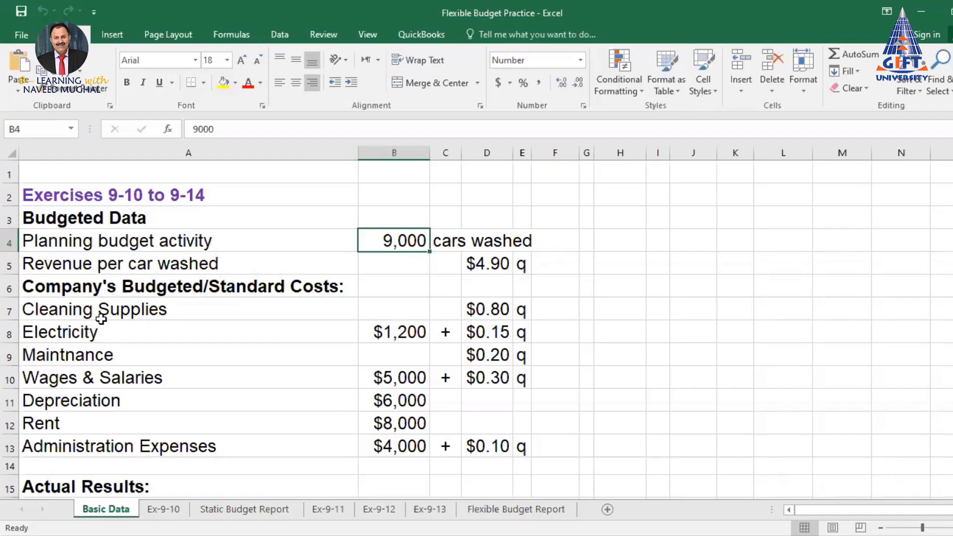
Examine the budgeted cost entries for cleaning supplies, electricity, depreciation, rent and administration expenses
{"action": "left_click", "coordinate": [491, 308]}
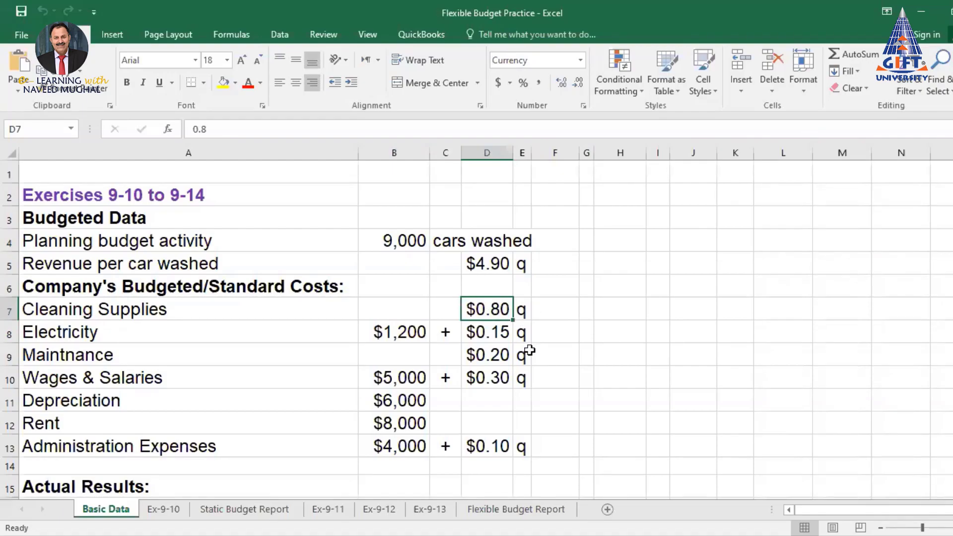
{"action": "left_click", "coordinate": [72, 338]}
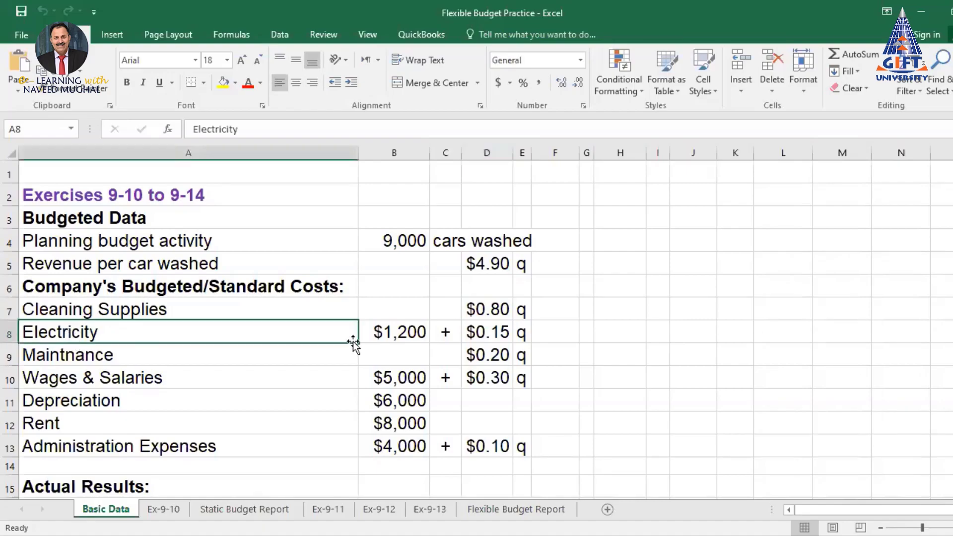
{"action": "left_click", "coordinate": [404, 331]}
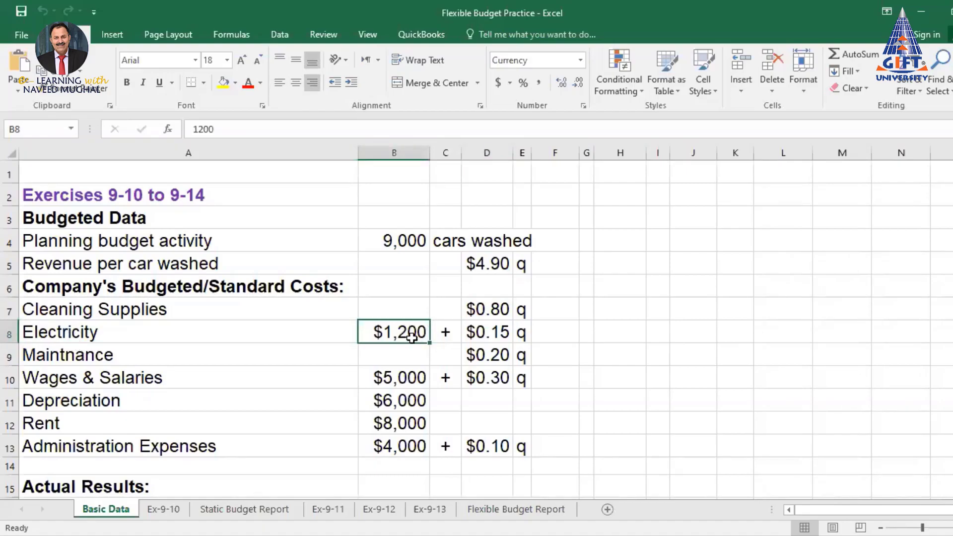
{"action": "left_click", "coordinate": [449, 335]}
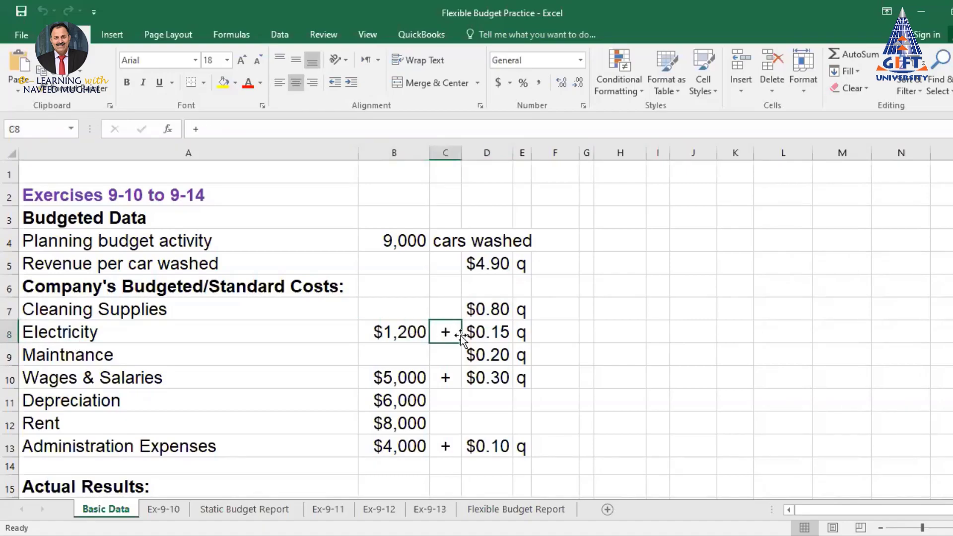
{"action": "left_click", "coordinate": [489, 333]}
{"action": "left_click", "coordinate": [523, 333]}
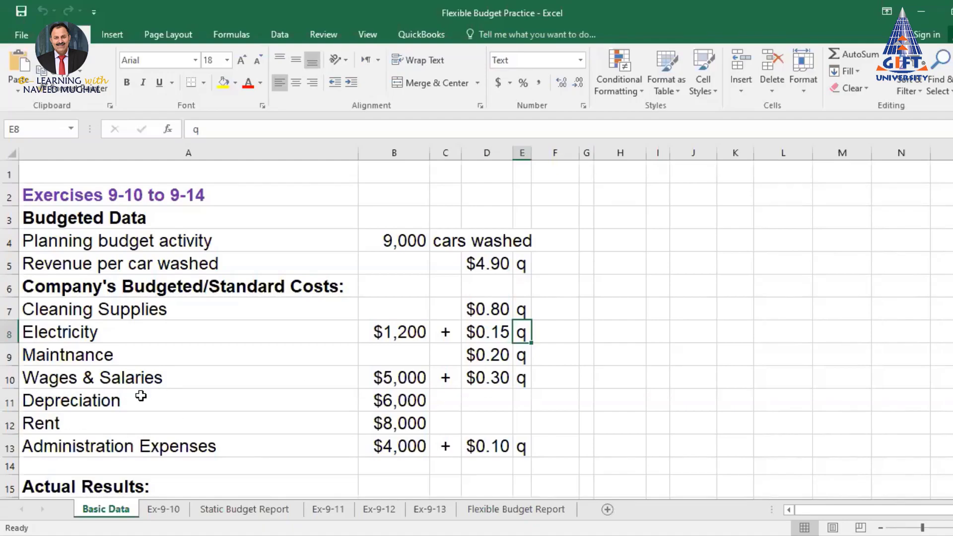
{"action": "left_click", "coordinate": [416, 400]}
{"action": "left_click", "coordinate": [382, 422]}
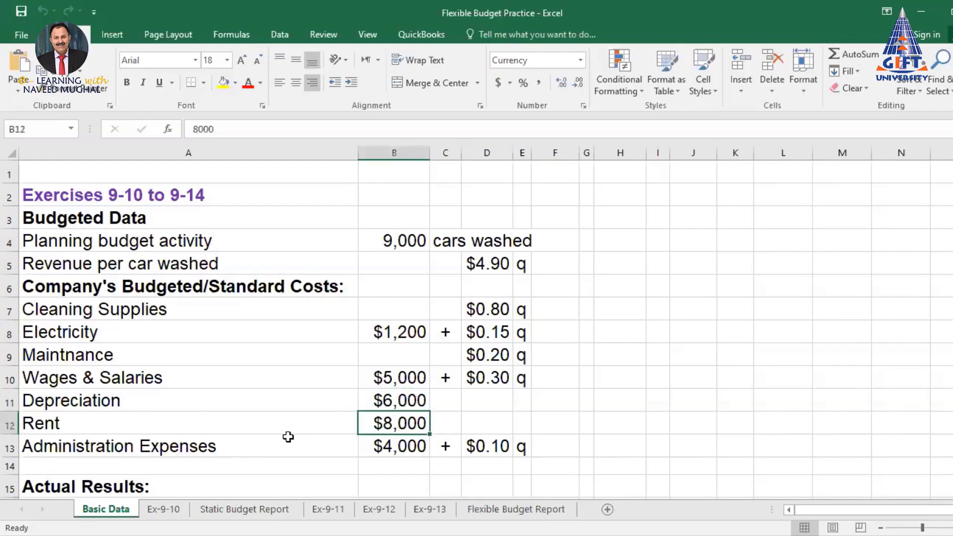
{"action": "left_click", "coordinate": [419, 445]}
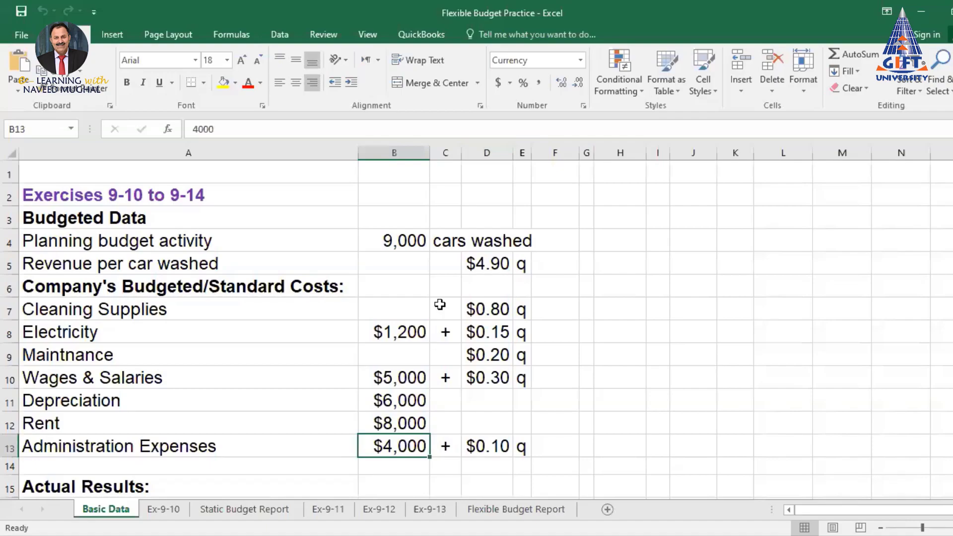
Review the revenue per car washed and the fixed and variable parts of every budgeted cost, down to administration expenses
{"action": "left_click", "coordinate": [489, 264]}
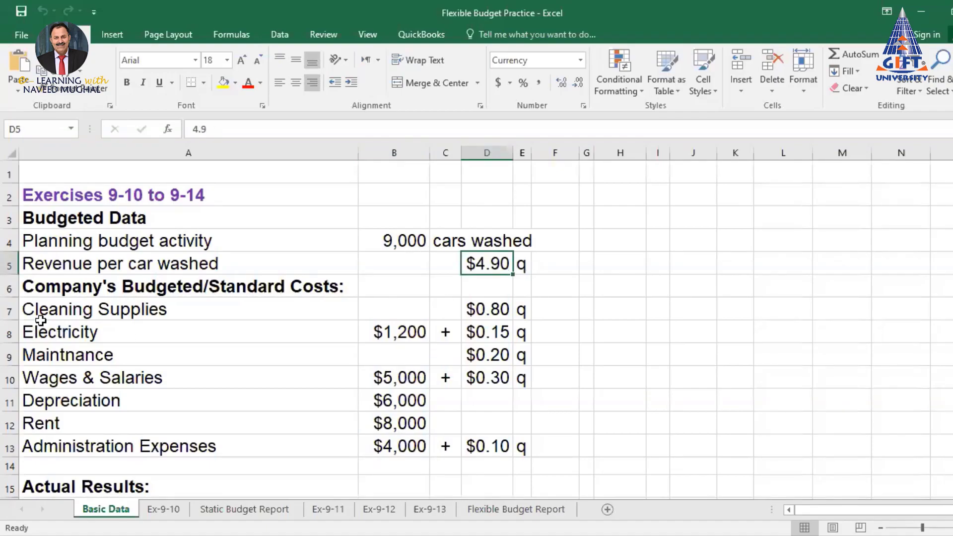
{"action": "left_click", "coordinate": [493, 309]}
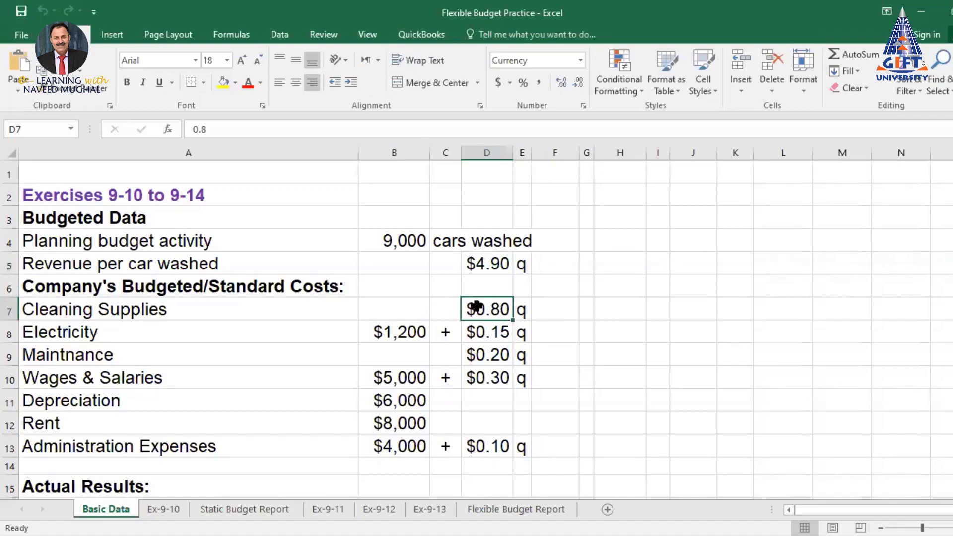
{"action": "left_click_drag", "start_coordinate": [391, 334], "coordinate": [501, 329]}
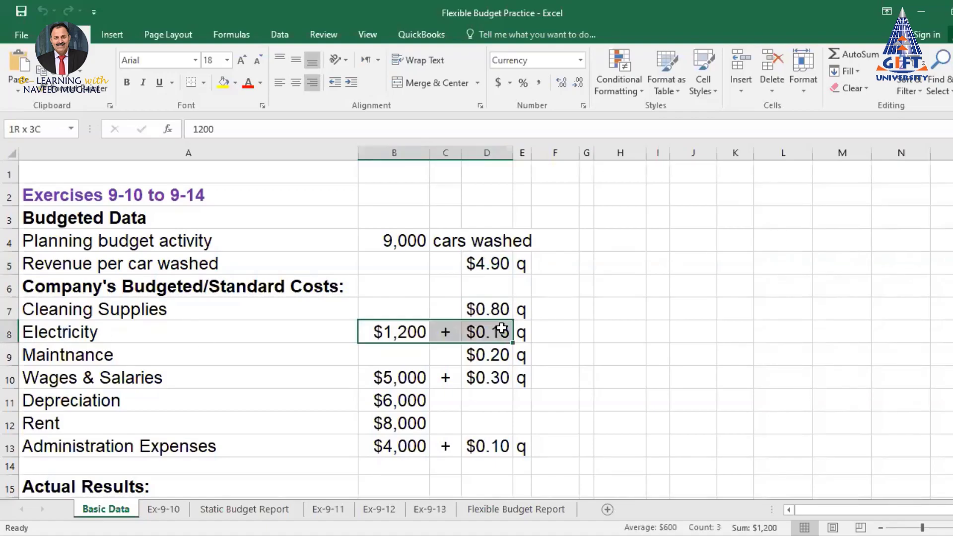
{"action": "left_click", "coordinate": [421, 332]}
{"action": "left_click", "coordinate": [498, 331]}
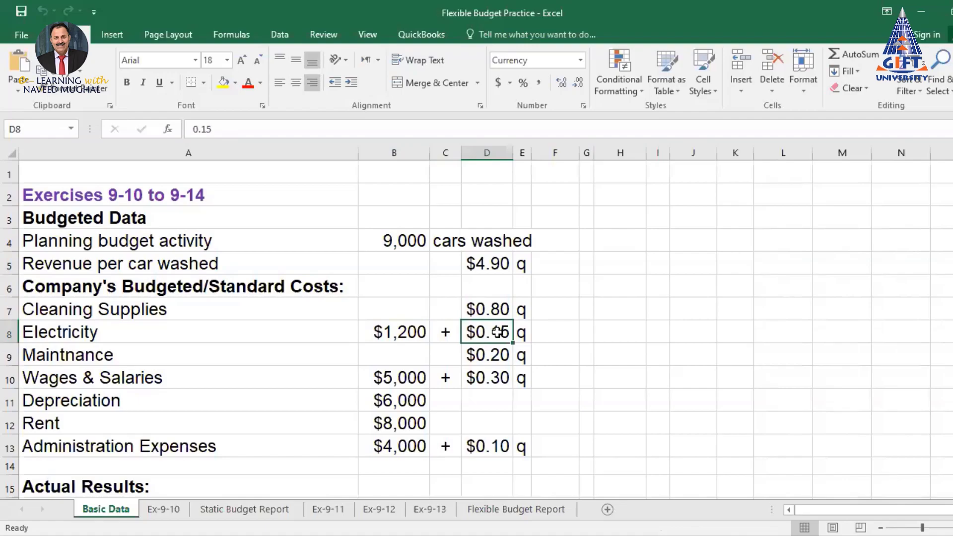
{"action": "left_click", "coordinate": [495, 357]}
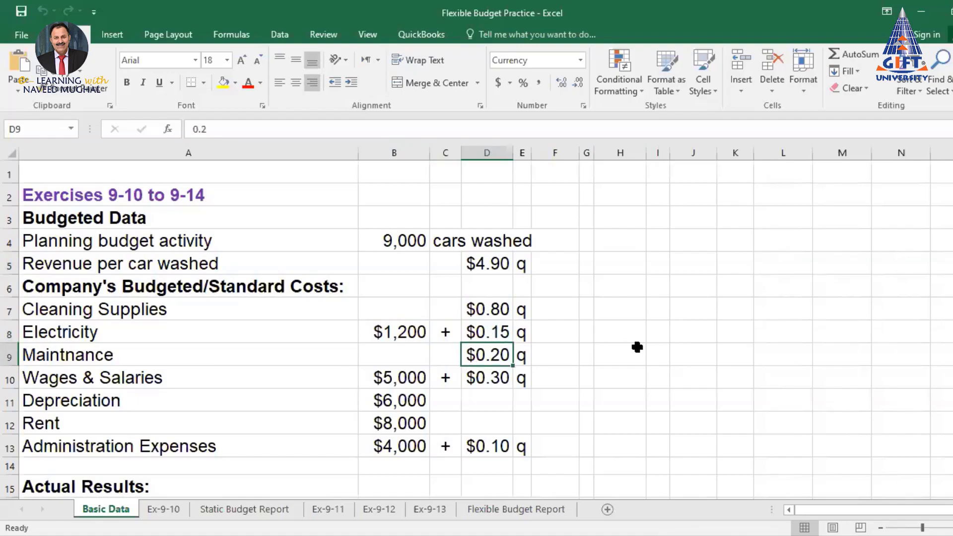
{"action": "left_click", "coordinate": [400, 377]}
{"action": "left_click", "coordinate": [486, 377]}
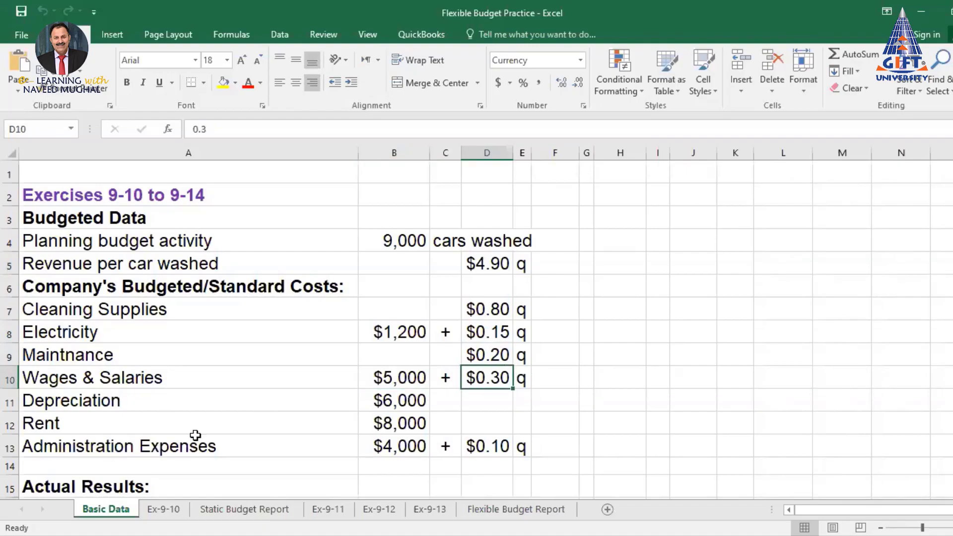
{"action": "left_click_drag", "start_coordinate": [402, 400], "coordinate": [418, 424]}
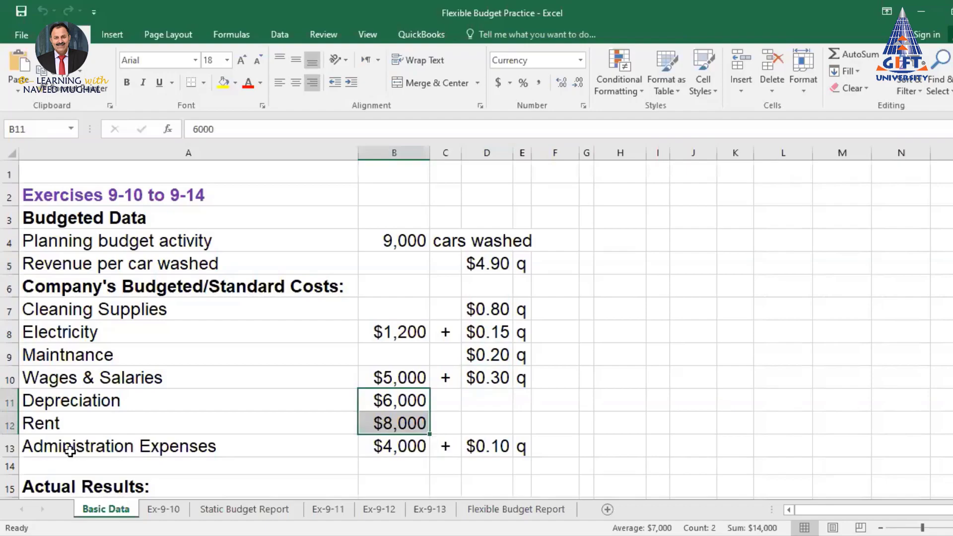
{"action": "left_click", "coordinate": [406, 446]}
{"action": "left_click", "coordinate": [504, 451]}
{"action": "left_click", "coordinate": [402, 448]}
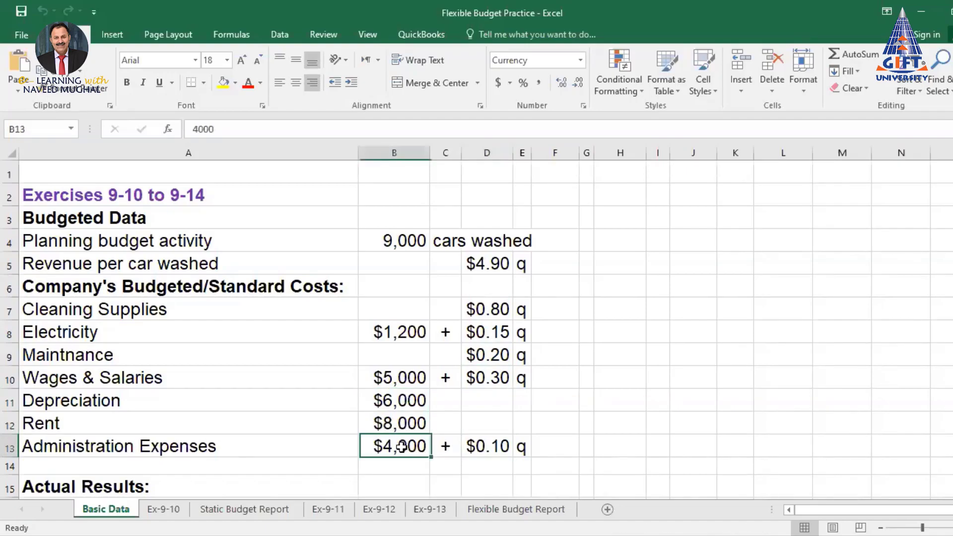
{"action": "left_click", "coordinate": [486, 447]}
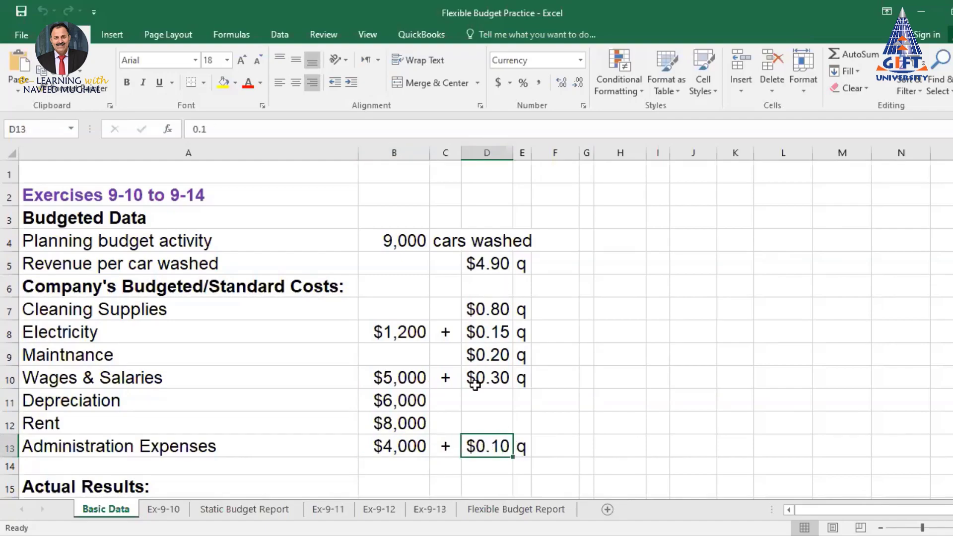
Compare the per-car rates, their q markers and the fixed amounts by highlighting each column of the budgeted data
{"action": "left_click_drag", "start_coordinate": [493, 259], "coordinate": [497, 450]}
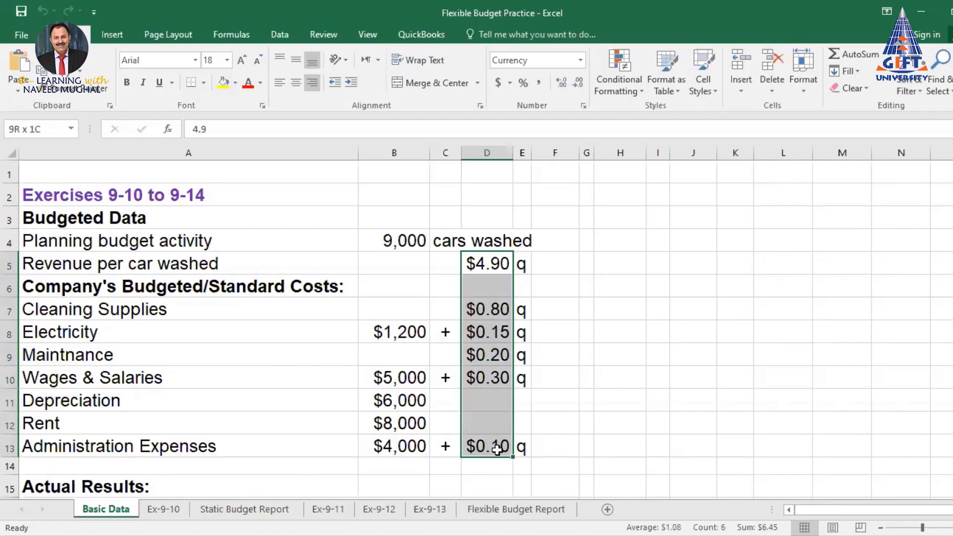
{"action": "left_click_drag", "start_coordinate": [521, 263], "coordinate": [521, 448]}
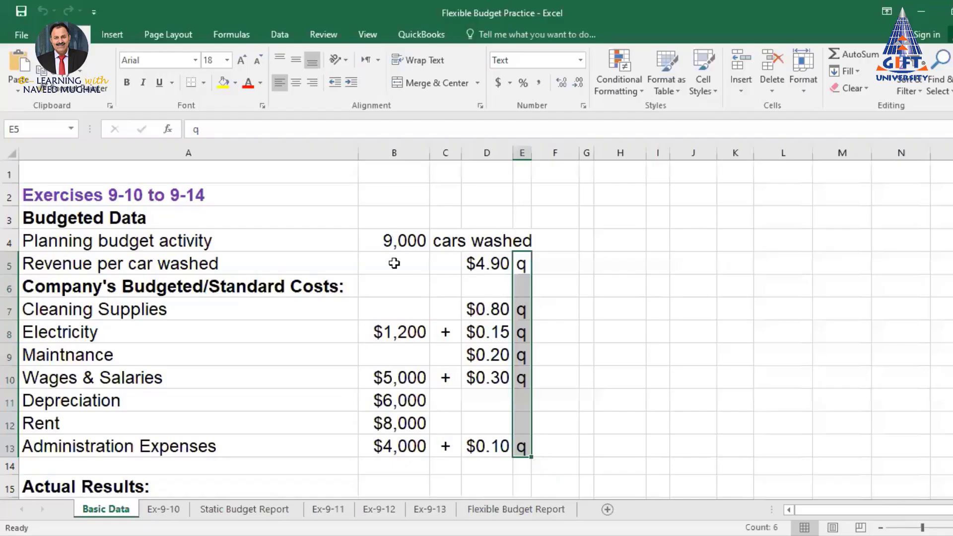
{"action": "left_click_drag", "start_coordinate": [394, 240], "coordinate": [390, 448]}
Examine the Actual Results section: actual activity, revenue and the expenses from cleaning supplies to administration
{"action": "scroll", "coordinate": [238, 362], "scroll_direction": "down", "scroll_amount": 3}
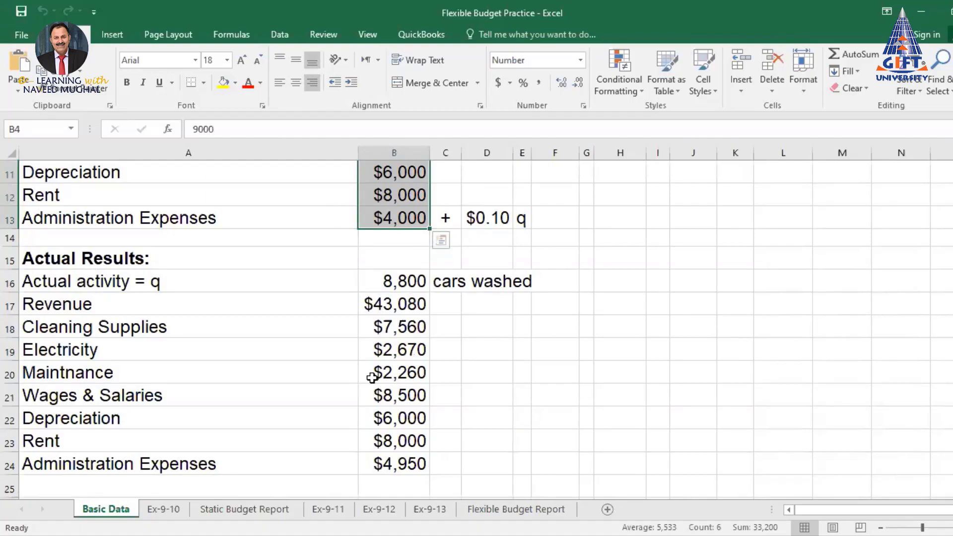
{"action": "left_click", "coordinate": [62, 283]}
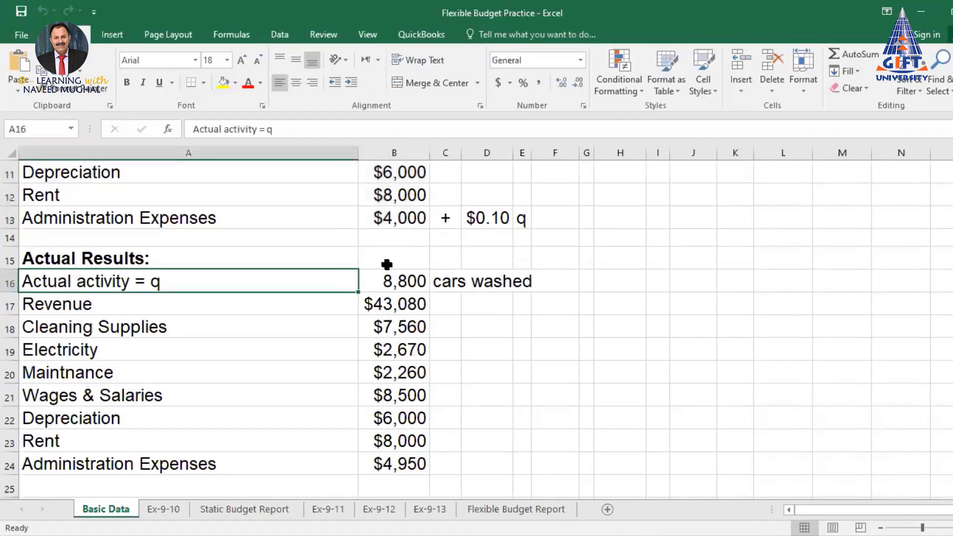
{"action": "left_click", "coordinate": [417, 279]}
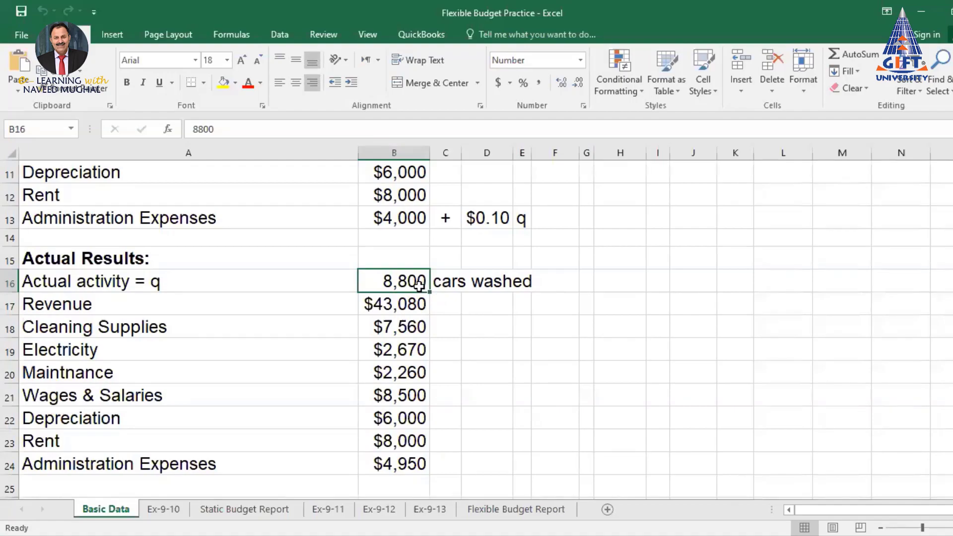
{"action": "left_click", "coordinate": [64, 306]}
{"action": "left_click", "coordinate": [414, 296]}
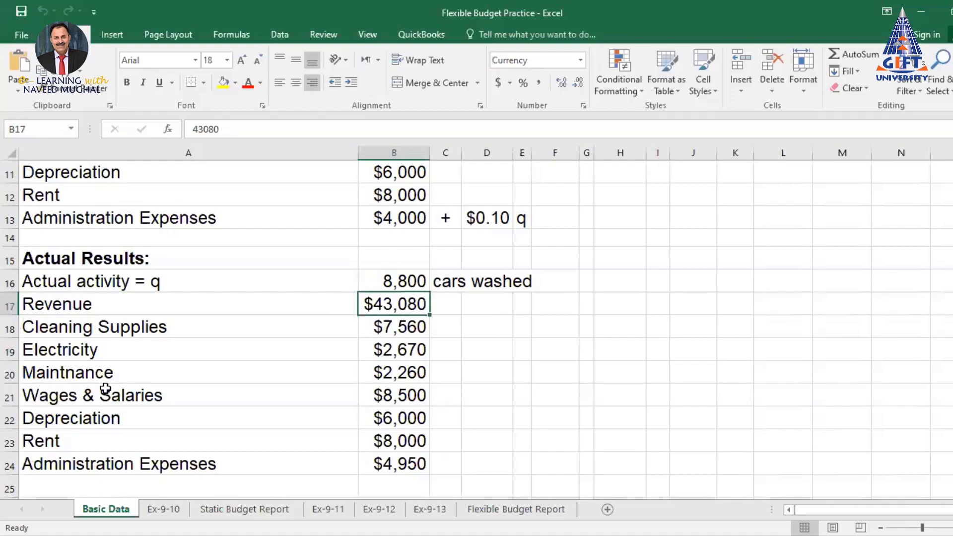
{"action": "left_click_drag", "start_coordinate": [395, 327], "coordinate": [394, 464]}
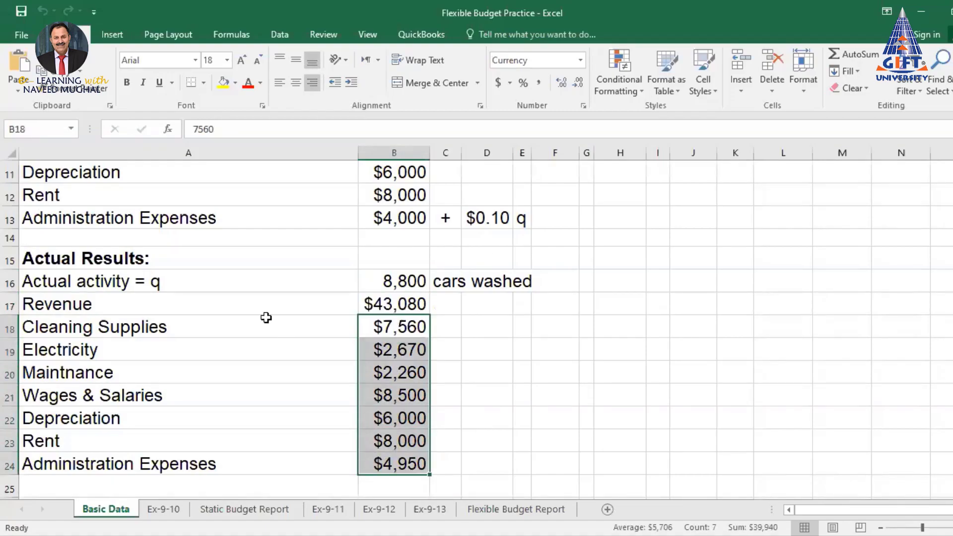
{"action": "scroll", "coordinate": [339, 326], "scroll_direction": "up", "scroll_amount": 4}
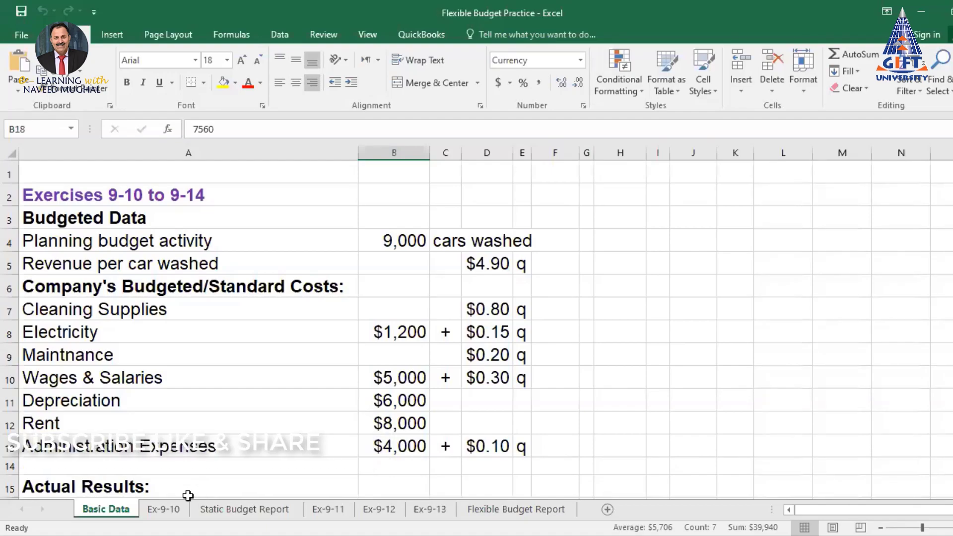
Examine the fixed and variable cost formula headings and the cars washed row on the Ex-9-10 sheet
{"action": "left_click", "coordinate": [163, 509]}
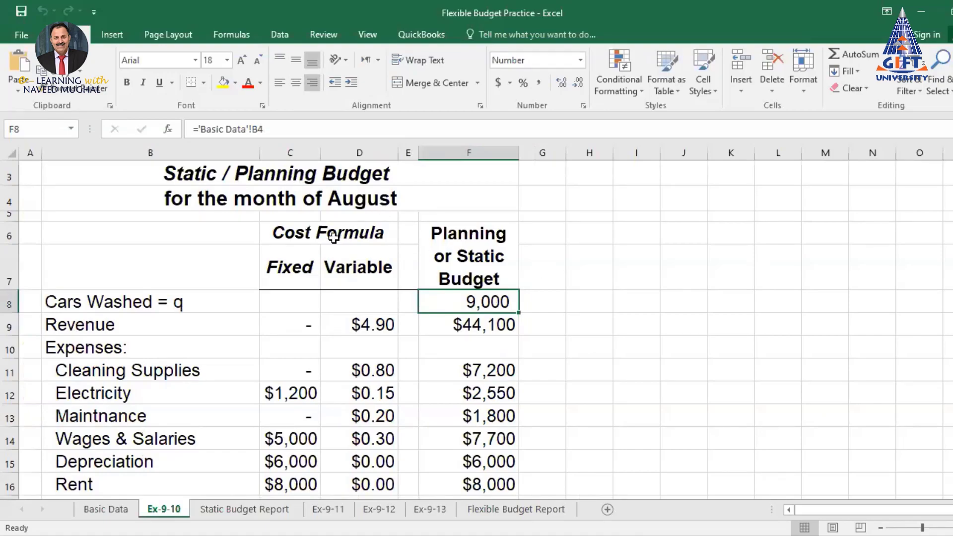
{"action": "left_click_drag", "start_coordinate": [304, 234], "coordinate": [341, 277]}
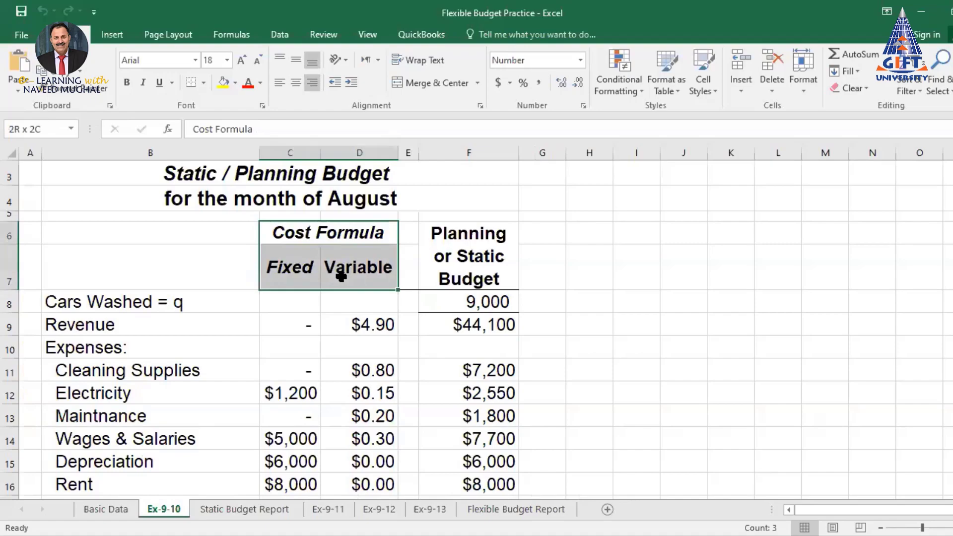
{"action": "left_click", "coordinate": [287, 266]}
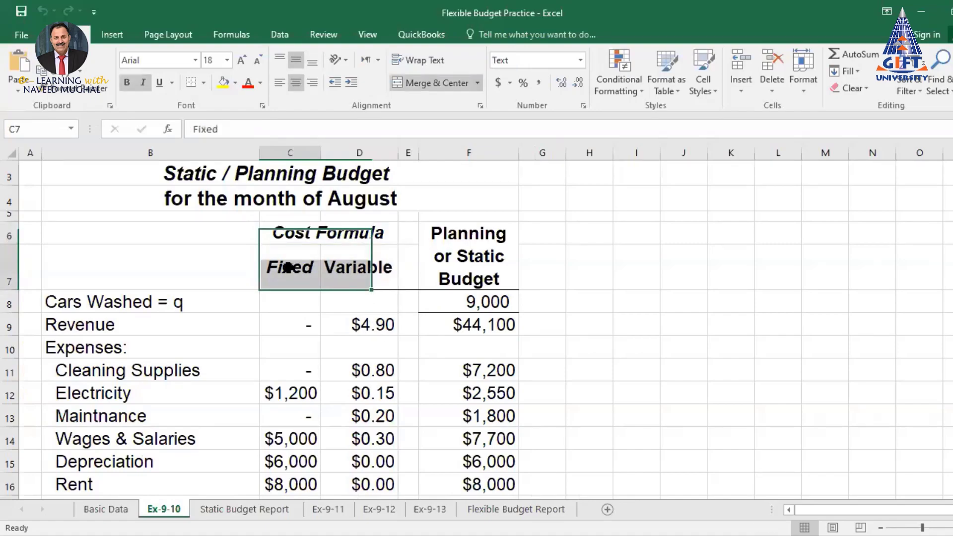
{"action": "left_click", "coordinate": [364, 268]}
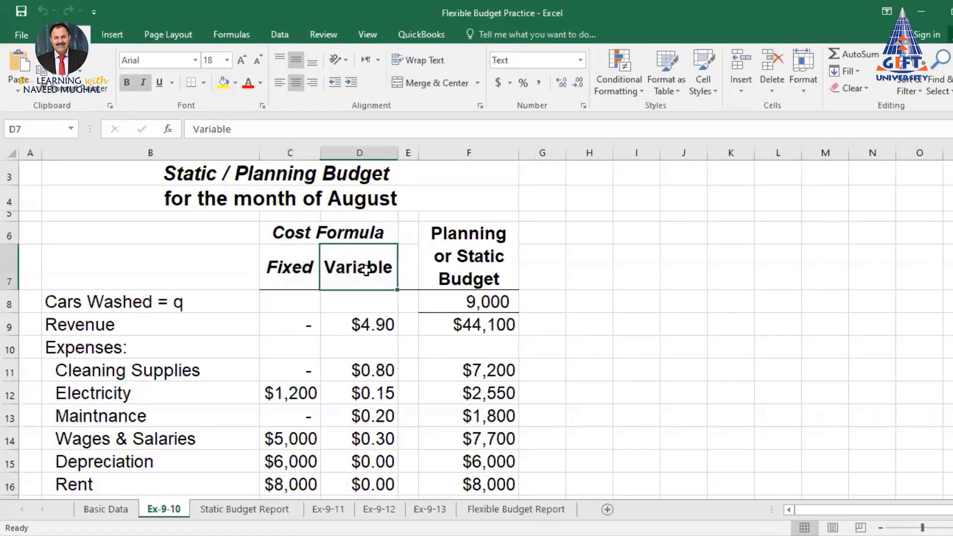
{"action": "scroll", "coordinate": [361, 271], "scroll_direction": "down", "scroll_amount": 1}
{"action": "left_click", "coordinate": [127, 249]}
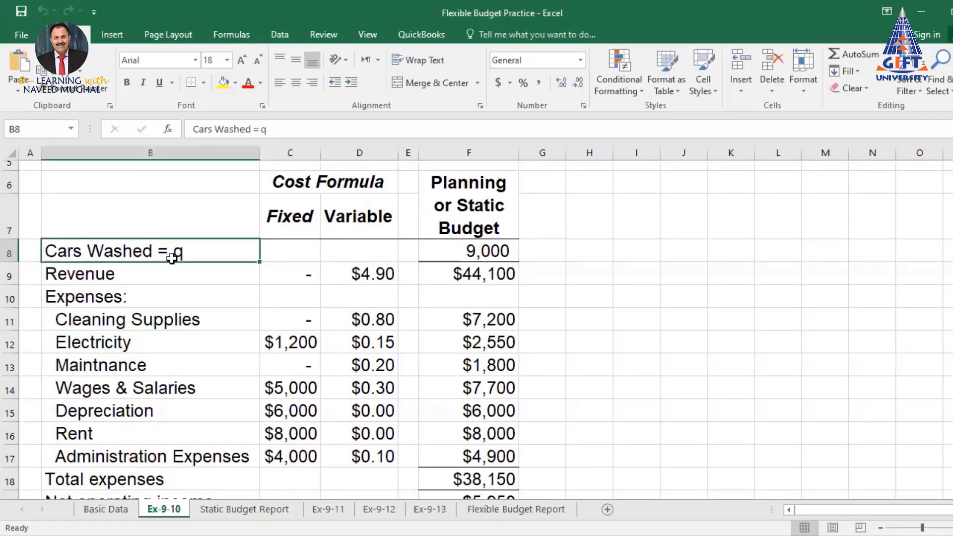
Link the cars washed quantity in F8 to the planning budget activity in cell B4 of the Basic Data sheet
{"action": "left_click", "coordinate": [484, 252]}
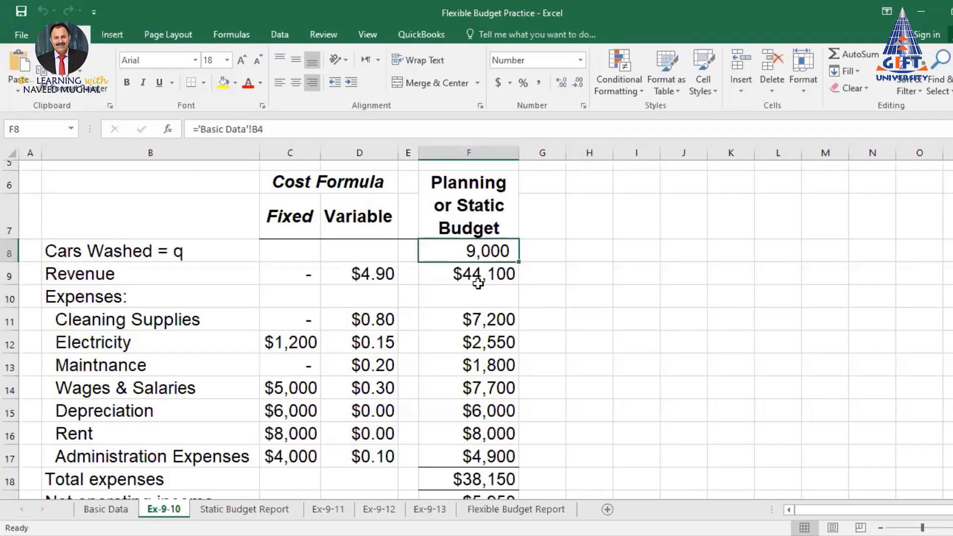
{"action": "type", "text": "="}
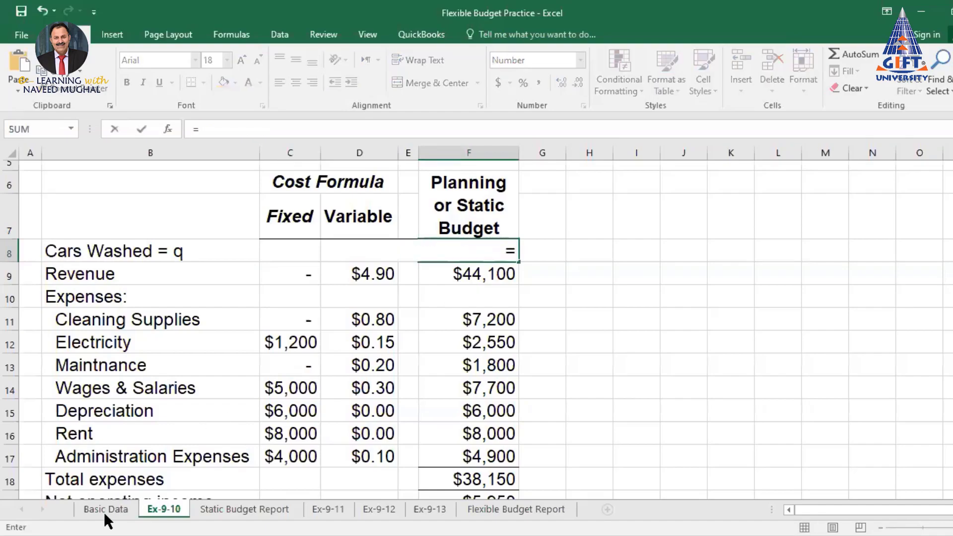
{"action": "left_click", "coordinate": [106, 508]}
{"action": "left_click", "coordinate": [400, 241]}
{"action": "key", "text": "Return"}
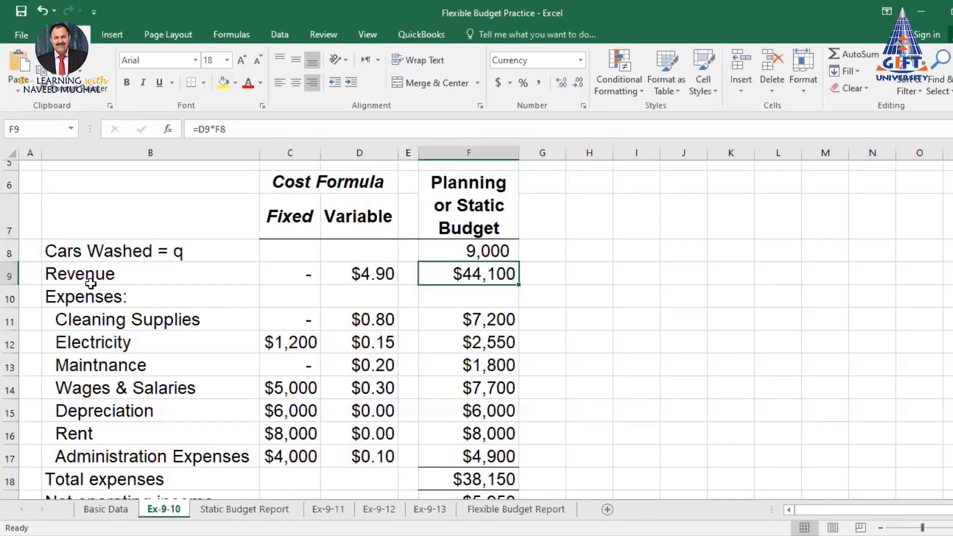
Link the variable revenue rate in D9 to the revenue per car washed in cell D5 of the Basic Data sheet
{"action": "left_click", "coordinate": [371, 274]}
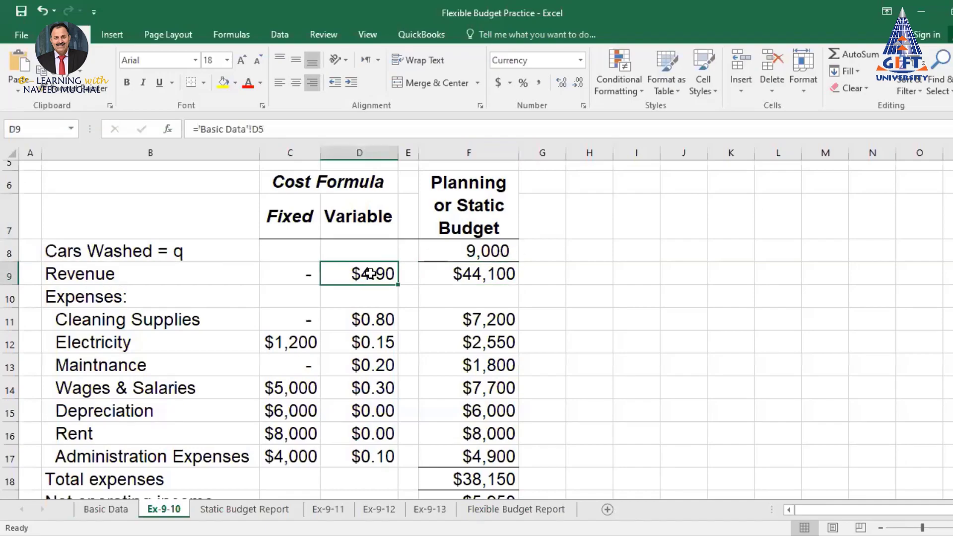
{"action": "type", "text": "="}
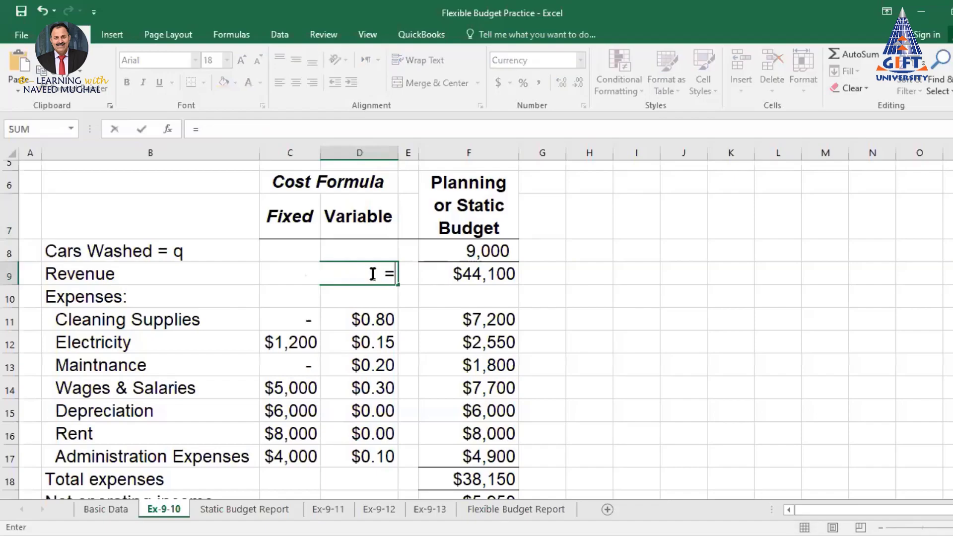
{"action": "left_click", "coordinate": [122, 511]}
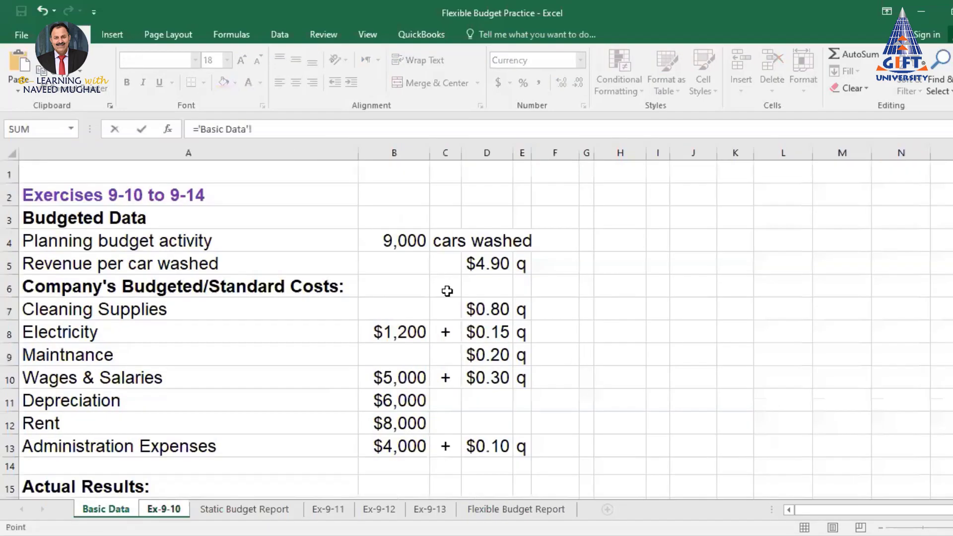
{"action": "left_click", "coordinate": [489, 264]}
{"action": "key", "text": "Return"}
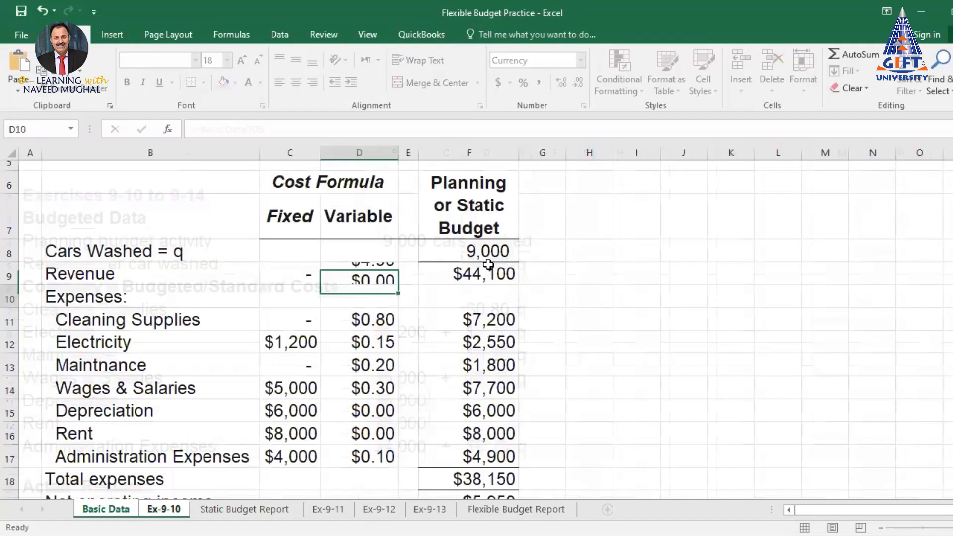
Calculate the planning budget revenue in F9 with =F8*D9 and check the cells the formula uses
{"action": "left_click", "coordinate": [291, 273]}
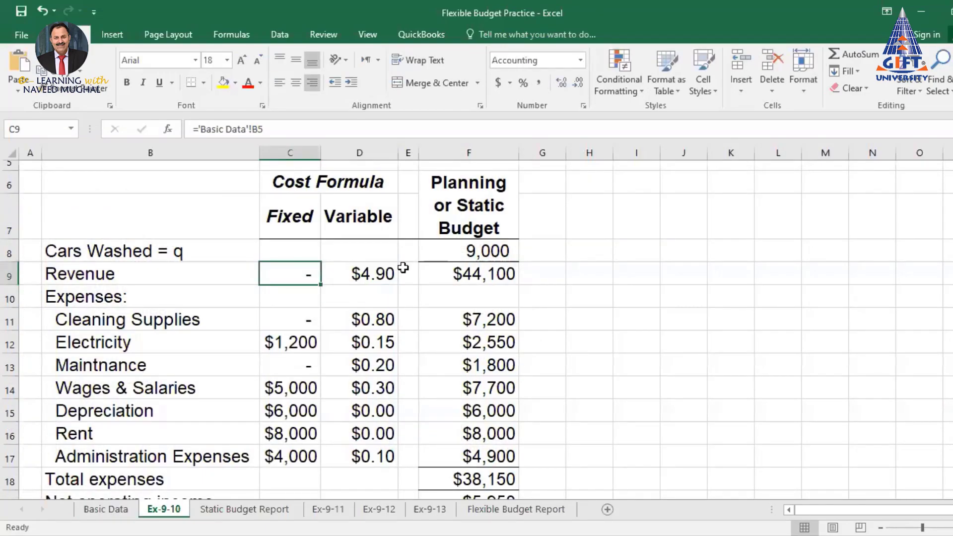
{"action": "key", "text": "Right"}
{"action": "left_click", "coordinate": [479, 273]}
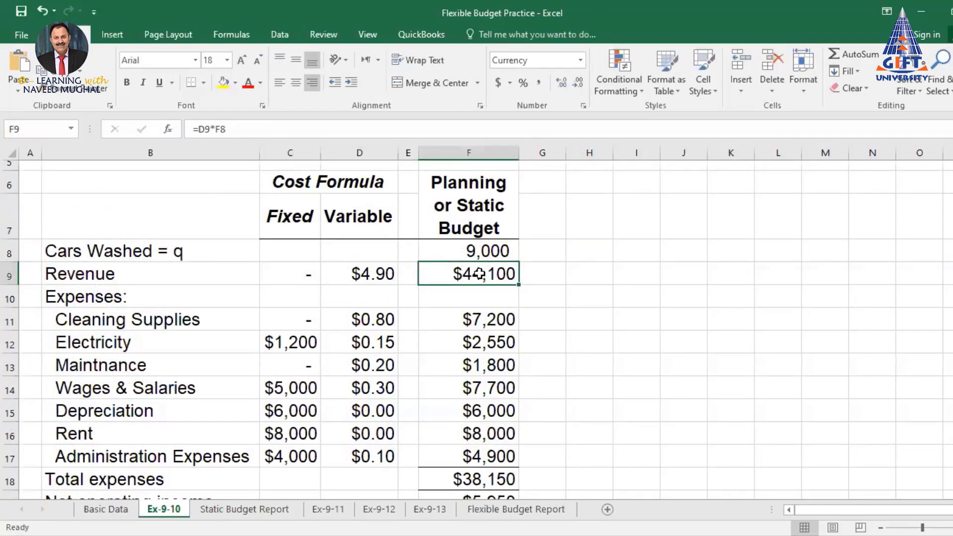
{"action": "type", "text": "="}
{"action": "left_click", "coordinate": [486, 250]}
{"action": "type", "text": "*"}
{"action": "left_click", "coordinate": [363, 272]}
{"action": "key", "text": "ctrl+Return"}
{"action": "left_click", "coordinate": [491, 273]}
{"action": "left_click", "coordinate": [491, 251]}
{"action": "left_click", "coordinate": [364, 273]}
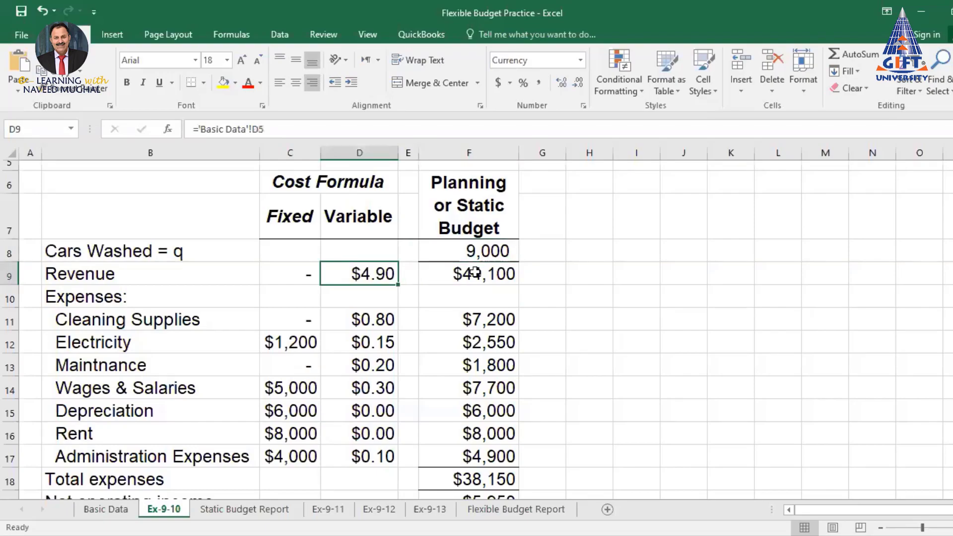
{"action": "left_click", "coordinate": [480, 273]}
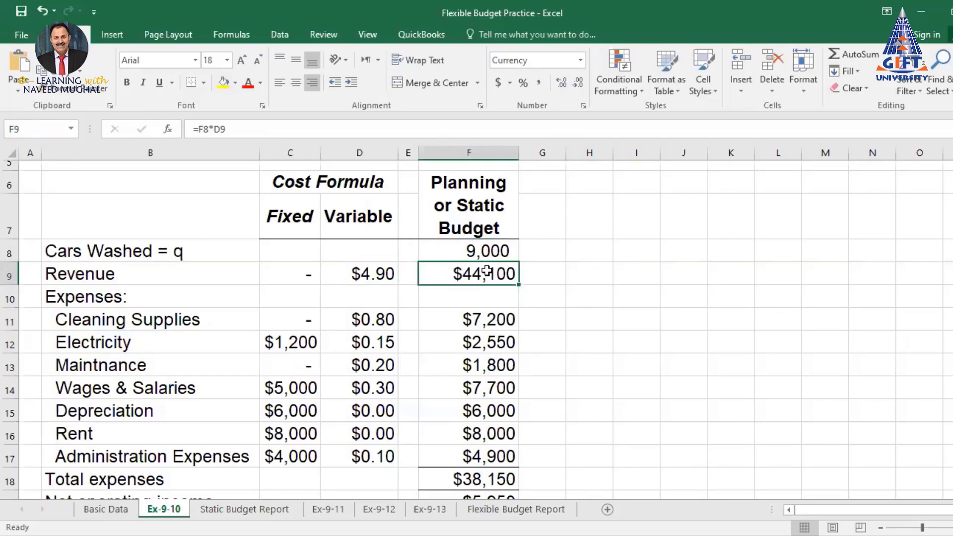
Link the variable cleaning supplies rate in D11 to 'Basic Data'!D7 and copy it down to administration expenses in D17
{"action": "left_click", "coordinate": [99, 298]}
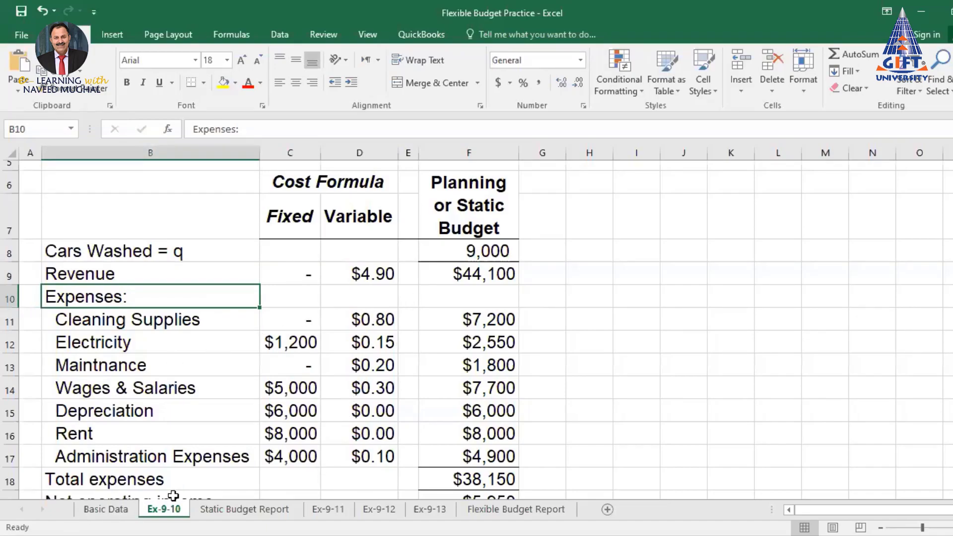
{"action": "left_click", "coordinate": [367, 325]}
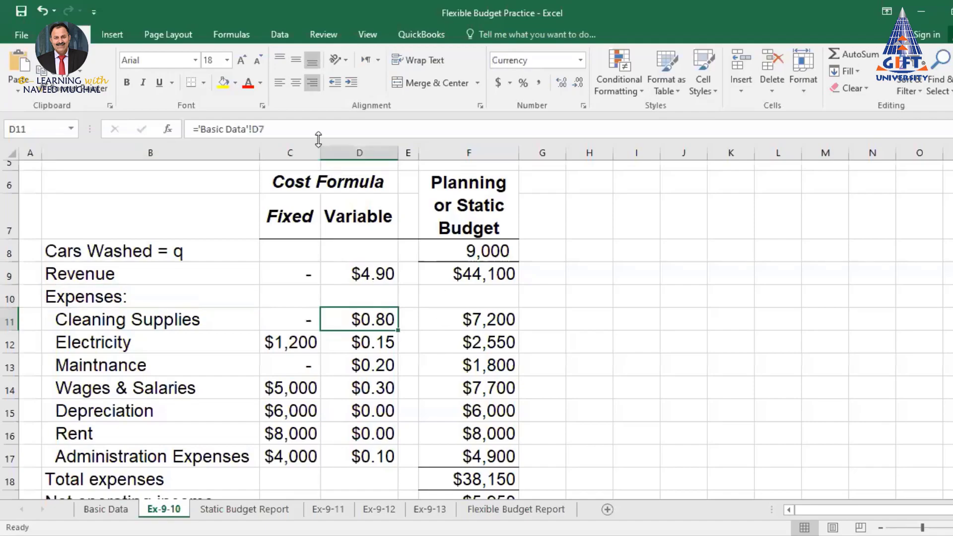
{"action": "left_click", "coordinate": [368, 272]}
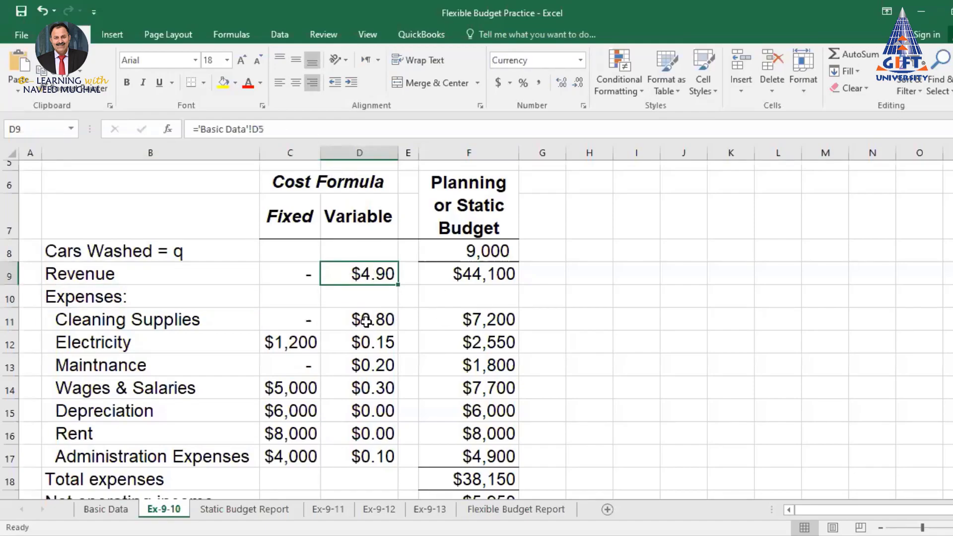
{"action": "key", "text": "Down"}
{"action": "key", "text": "Down"}
{"action": "type", "text": "="}
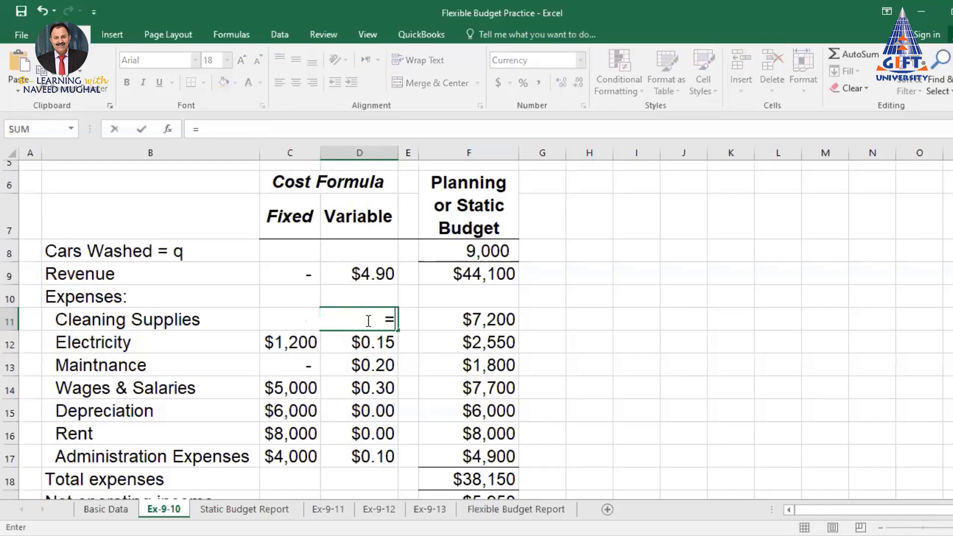
{"action": "left_click", "coordinate": [101, 512]}
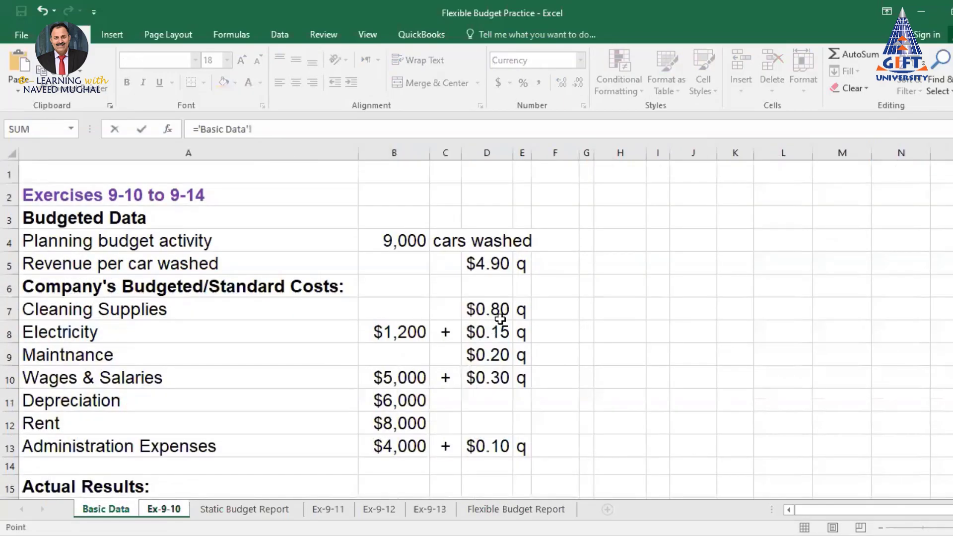
{"action": "left_click", "coordinate": [481, 311]}
{"action": "key", "text": "Return"}
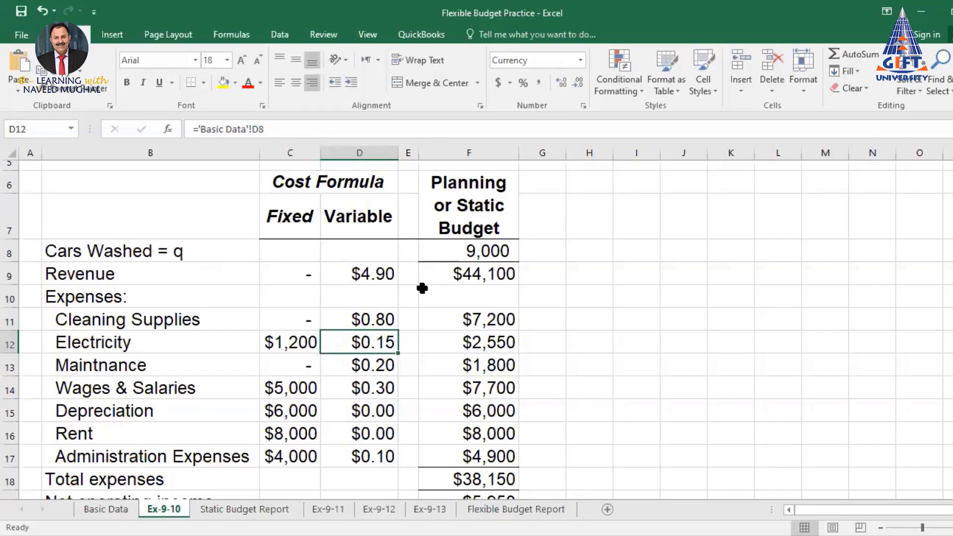
{"action": "left_click", "coordinate": [382, 317]}
{"action": "left_click_drag", "start_coordinate": [396, 331], "coordinate": [369, 467]}
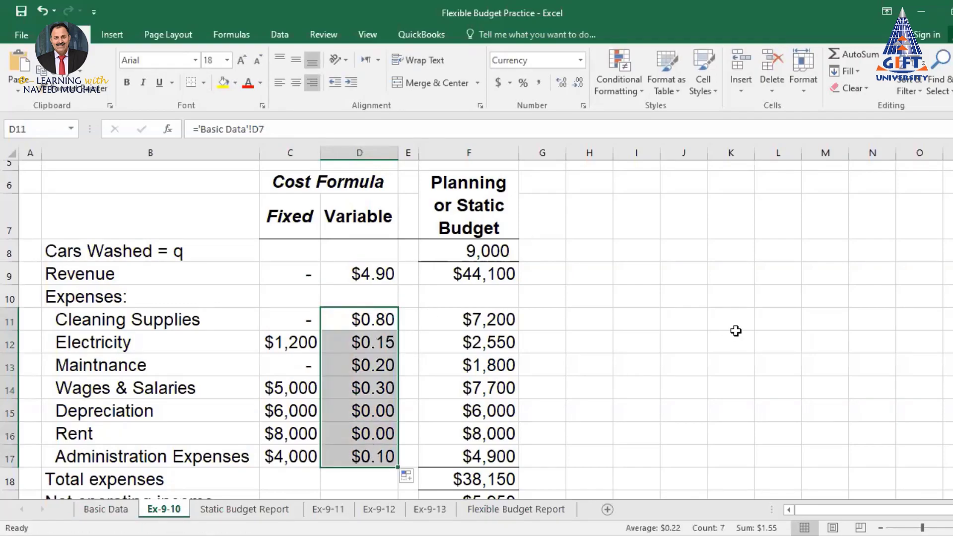
Clear the variable amounts for depreciation and rent in D15 and D16
{"action": "left_click", "coordinate": [365, 415]}
{"action": "key", "text": "Delete"}
{"action": "left_click", "coordinate": [369, 435]}
{"action": "key", "text": "Delete"}
{"action": "left_click", "coordinate": [671, 381]}
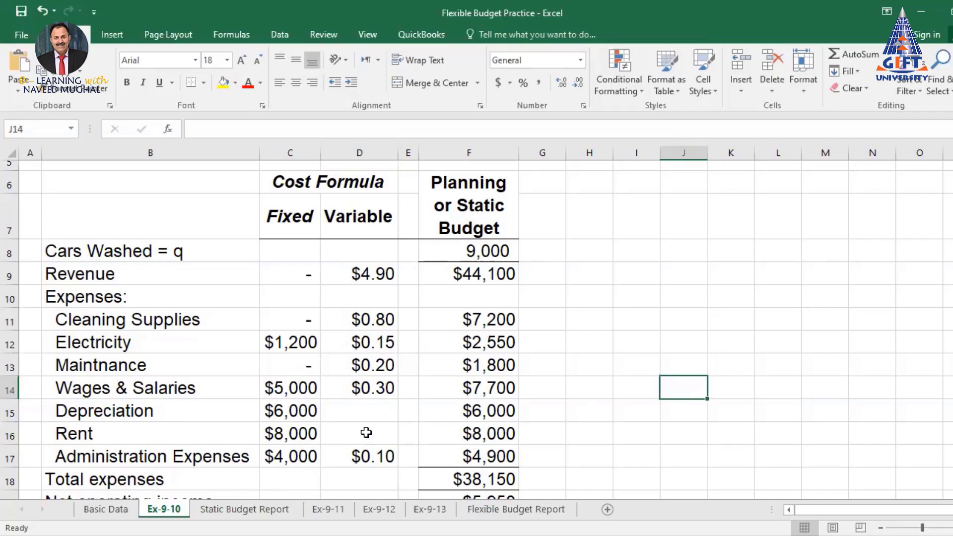
Link the fixed cleaning supplies amount in C11 to cell B7 of the Basic Data sheet
{"action": "left_click", "coordinate": [301, 342]}
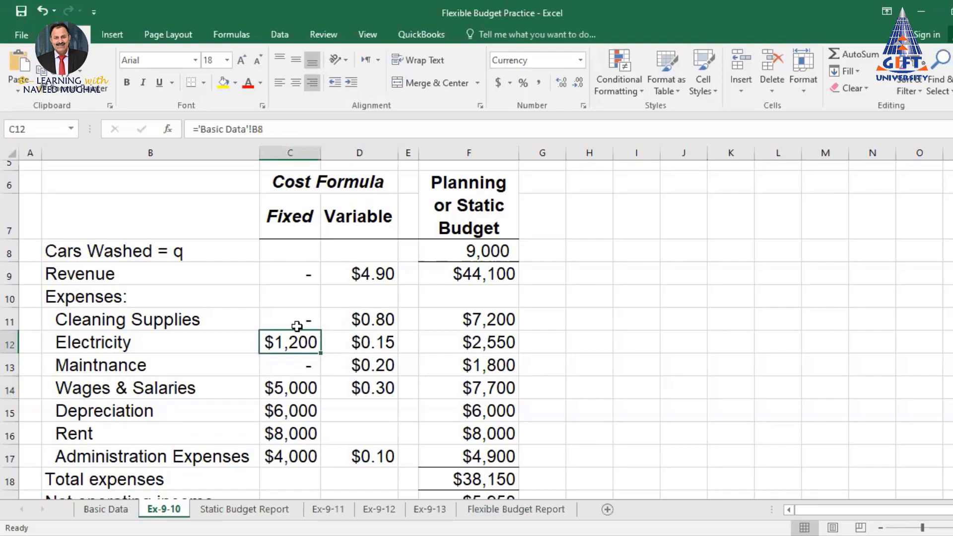
{"action": "left_click", "coordinate": [285, 317]}
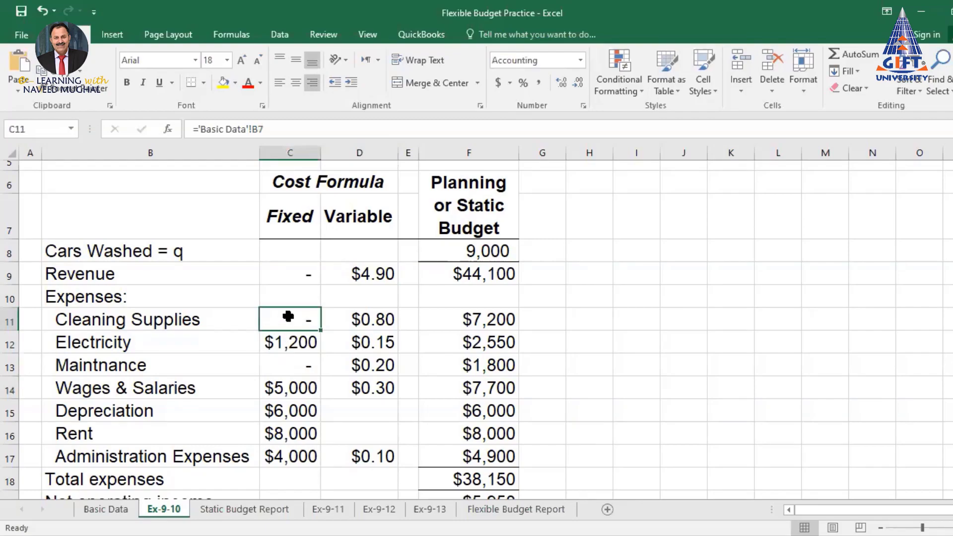
{"action": "type", "text": "="}
{"action": "left_click", "coordinate": [99, 508]}
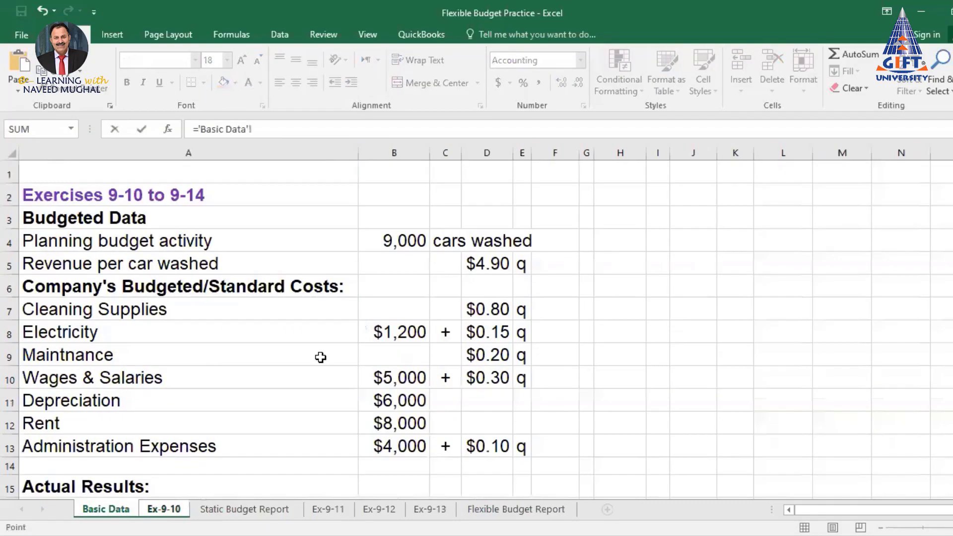
{"action": "left_click", "coordinate": [399, 311]}
{"action": "key", "text": "Return"}
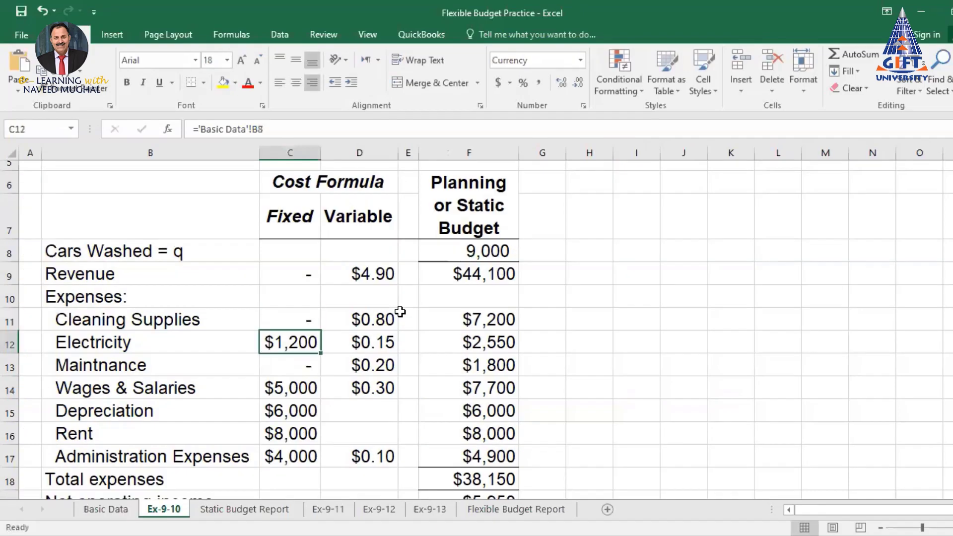
Try copying the fixed amount link from C11 down to administration expenses in C17, and undo the fill
{"action": "left_click", "coordinate": [306, 320]}
{"action": "left_click_drag", "start_coordinate": [323, 330], "coordinate": [322, 467]}
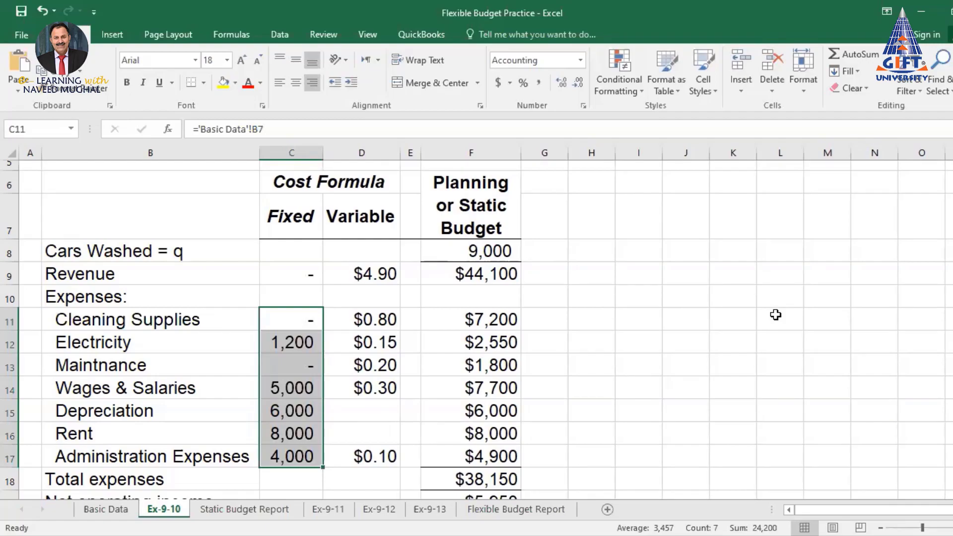
{"action": "key", "text": "ctrl+z"}
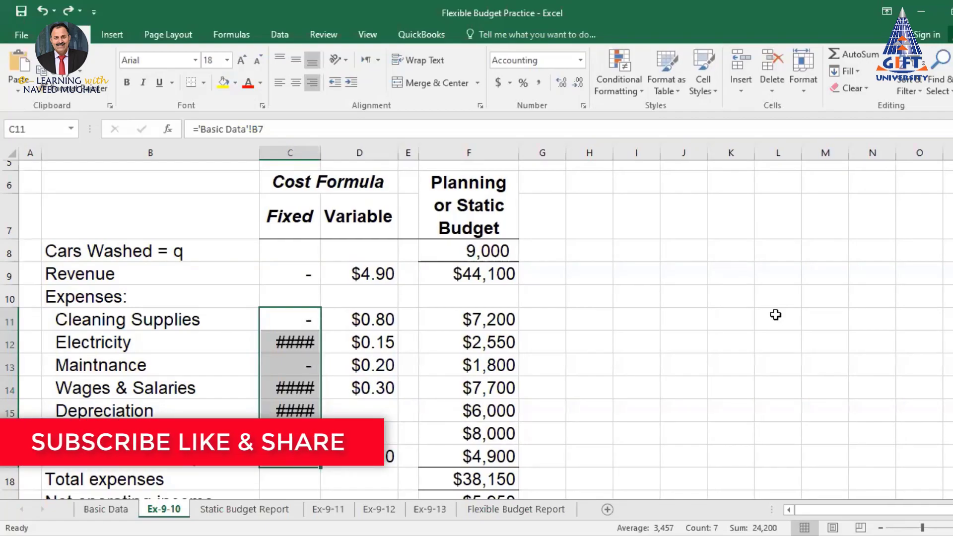
{"action": "key", "text": "ctrl+z"}
{"action": "left_click", "coordinate": [684, 319]}
Check the link of the fixed electricity amount in C12 against the budgeted costs on the Basic Data sheet
{"action": "left_click", "coordinate": [294, 342]}
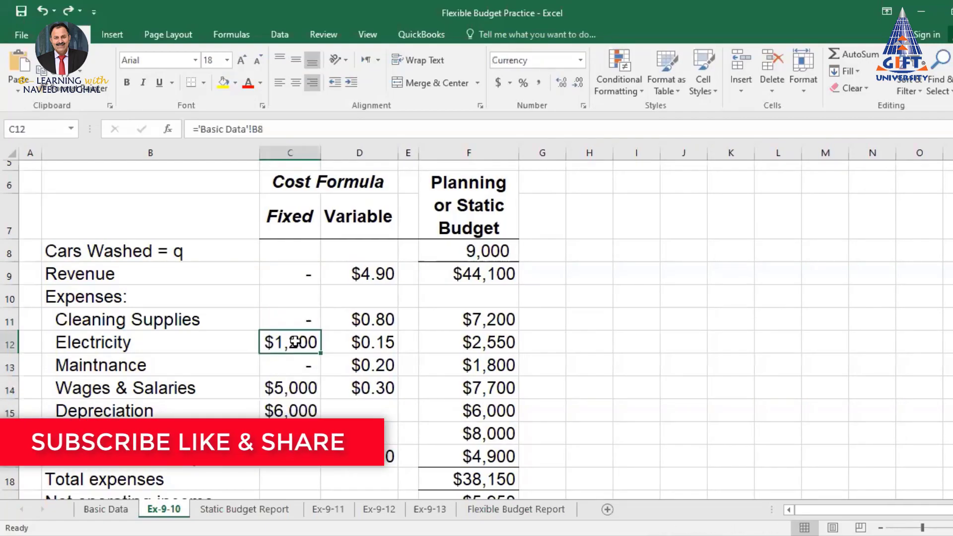
{"action": "left_click", "coordinate": [104, 509]}
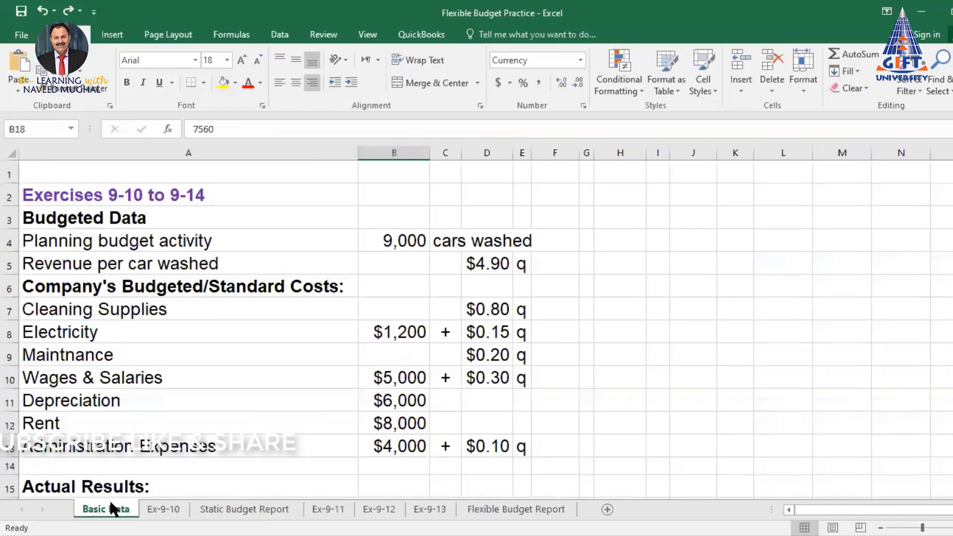
{"action": "left_click", "coordinate": [164, 509]}
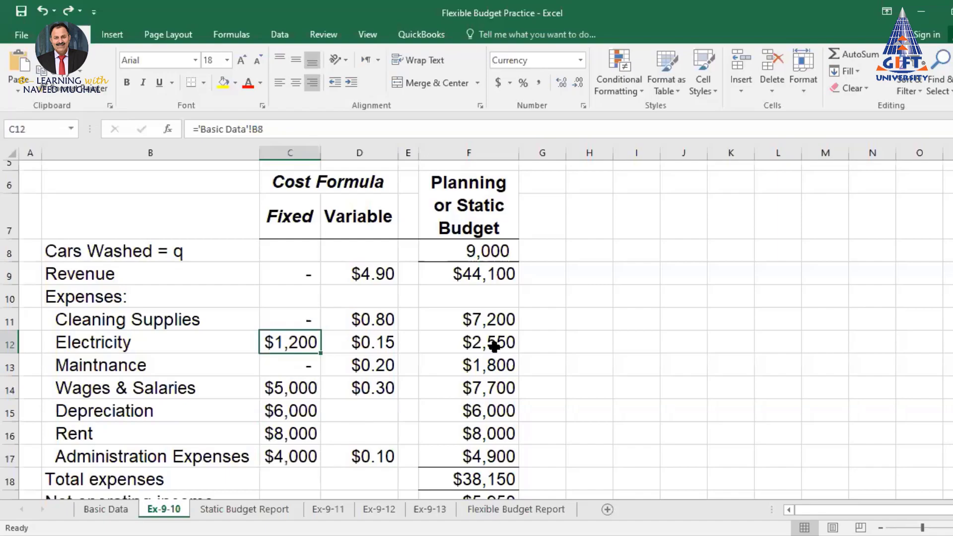
Re-enter the planning budget formula for cleaning supplies in F11 as =C11+(D11*$F$8)
{"action": "left_click", "coordinate": [501, 318]}
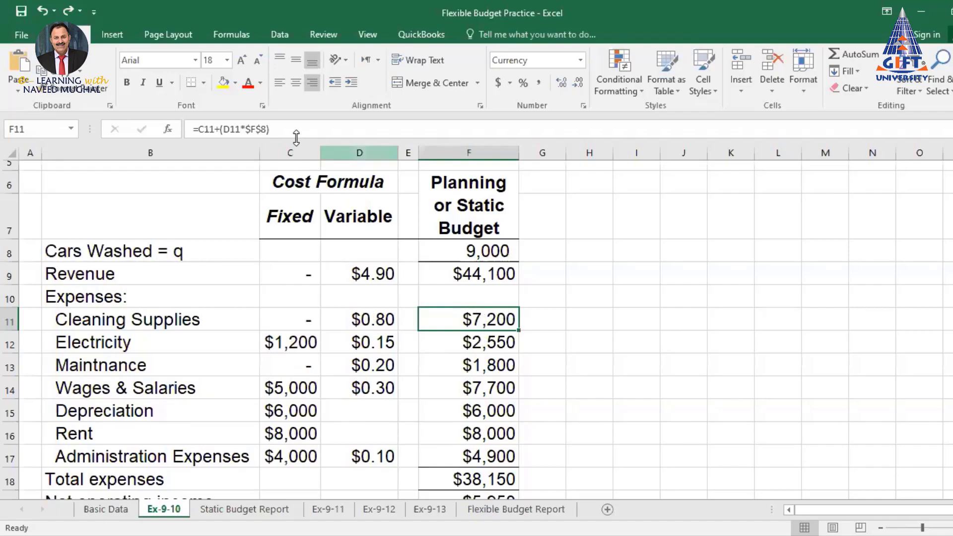
{"action": "left_click", "coordinate": [286, 122]}
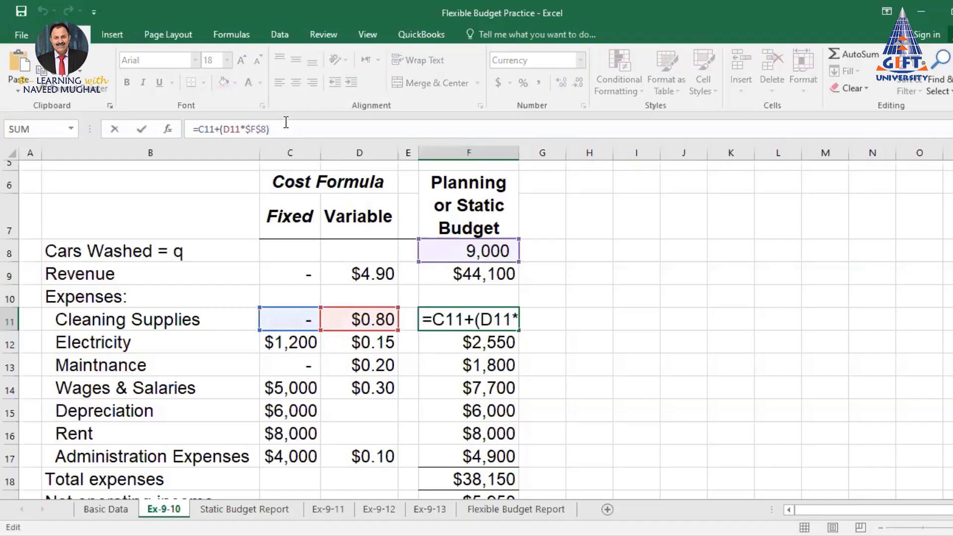
{"action": "key", "text": "BackSpace"}
{"action": "key", "text": "BackSpace"}
{"action": "key", "text": "BackSpace"}
{"action": "key", "text": "BackSpace"}
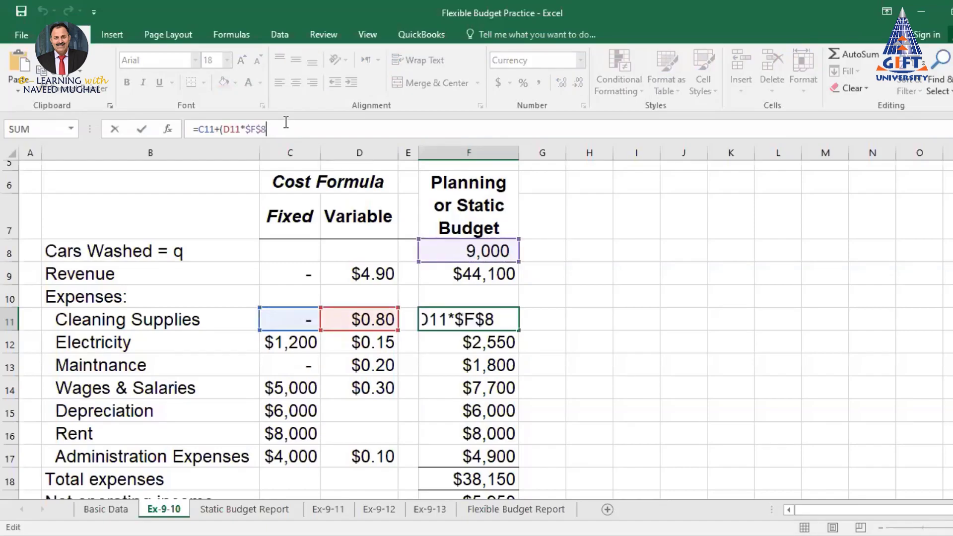
{"action": "key", "text": "BackSpace"}
{"action": "key", "text": "BackSpace"}
{"action": "key", "text": "BackSpace"}
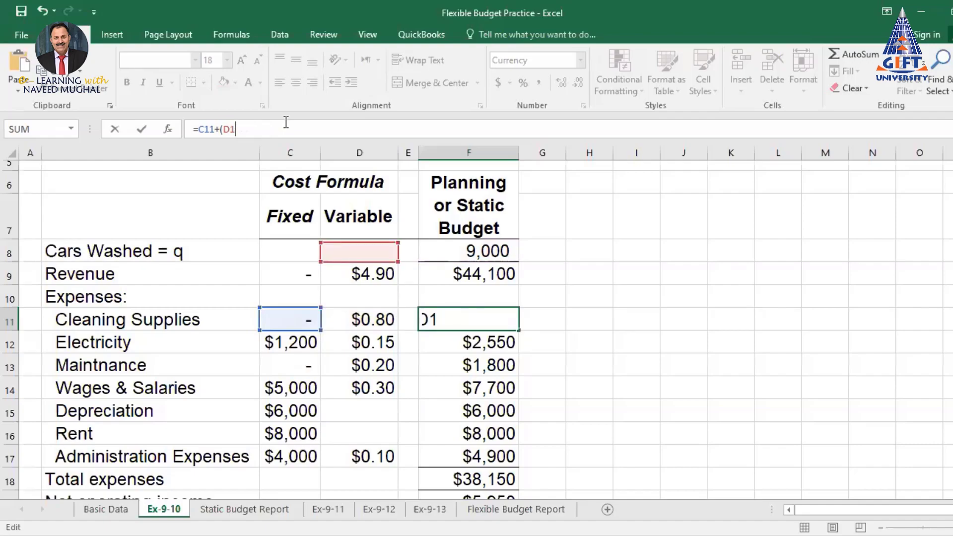
{"action": "key", "text": "BackSpace"}
{"action": "key", "text": "BackSpace"}
{"action": "key", "text": "BackSpace"}
{"action": "key", "text": "BackSpace"}
{"action": "key", "text": "BackSpace"}
{"action": "key", "text": "BackSpace"}
{"action": "key", "text": "BackSpace"}
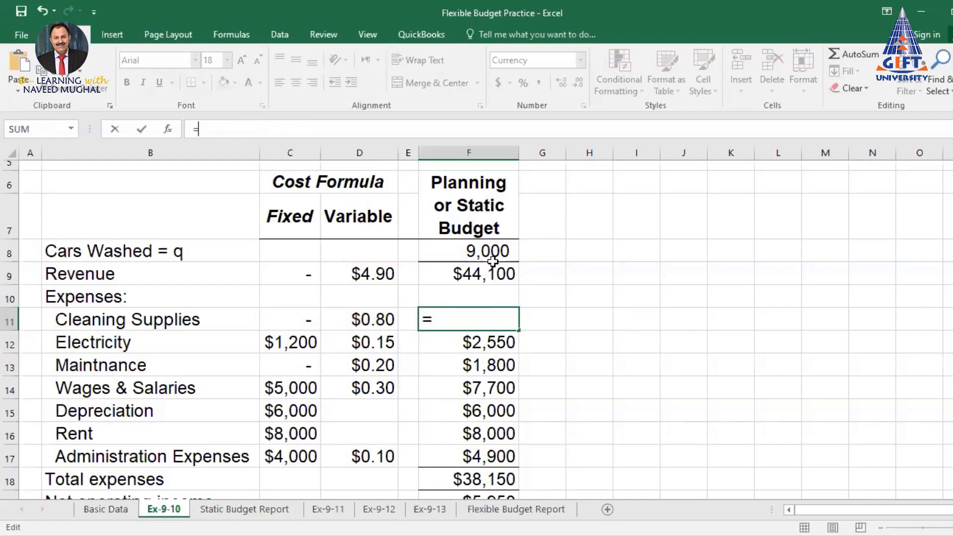
{"action": "left_click", "coordinate": [295, 317]}
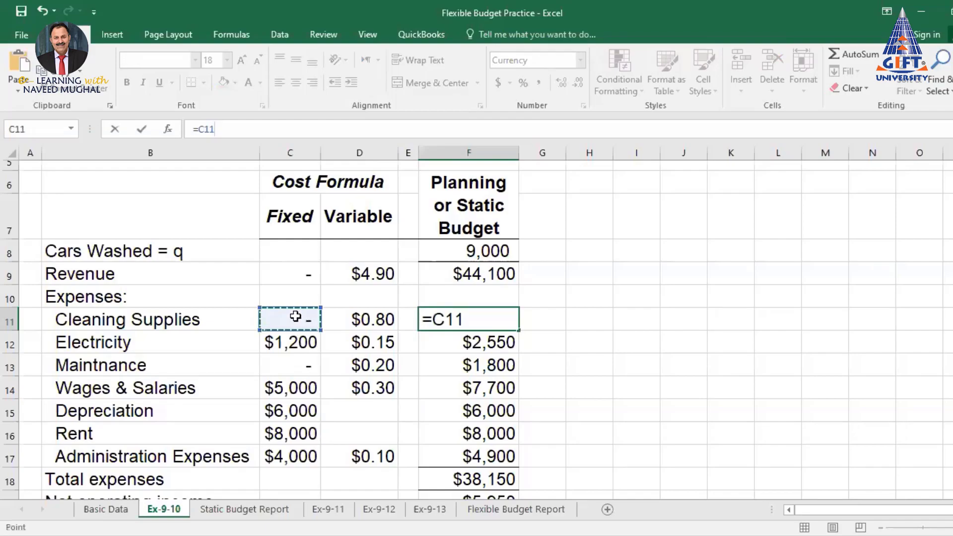
{"action": "type", "text": "+("}
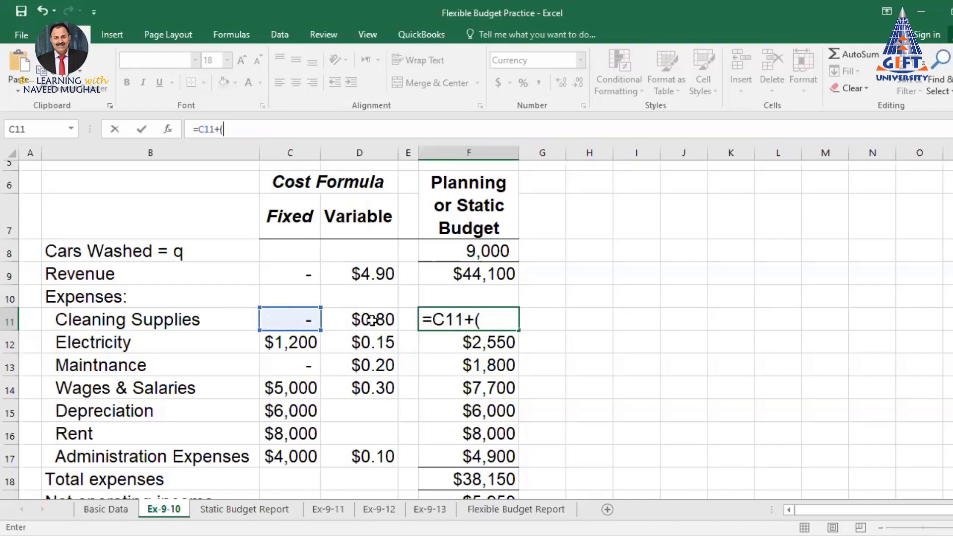
{"action": "left_click", "coordinate": [373, 320]}
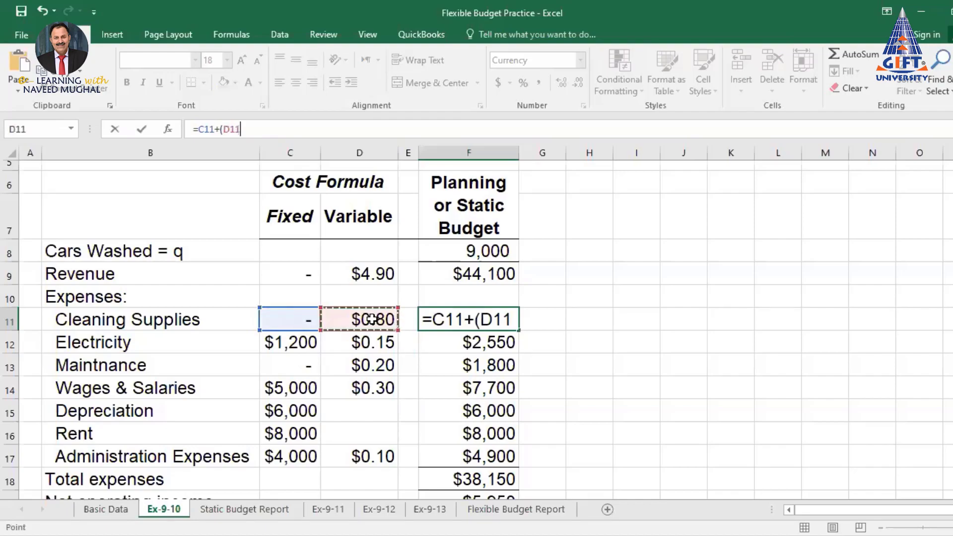
{"action": "type", "text": "*"}
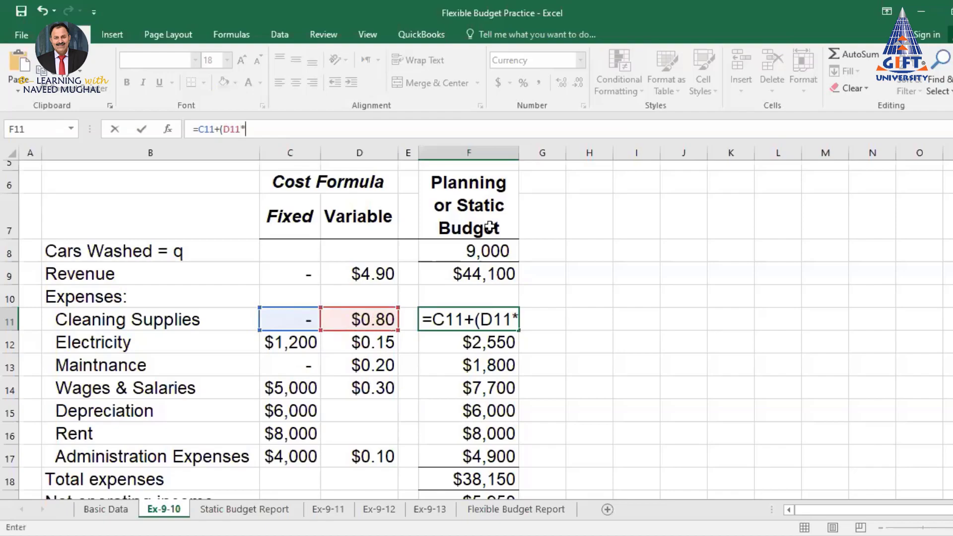
{"action": "left_click", "coordinate": [480, 253]}
{"action": "type", "text": ")"}
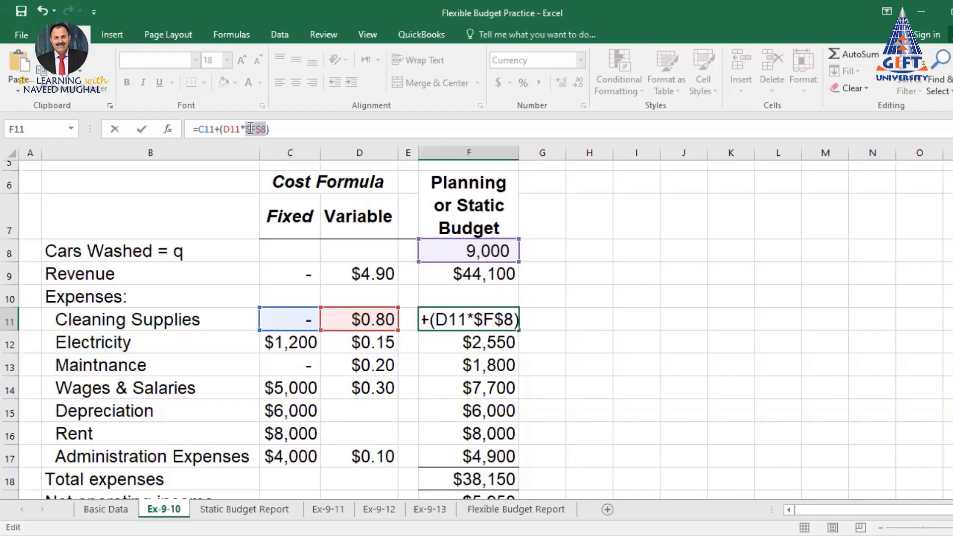
{"action": "key", "text": "Return"}
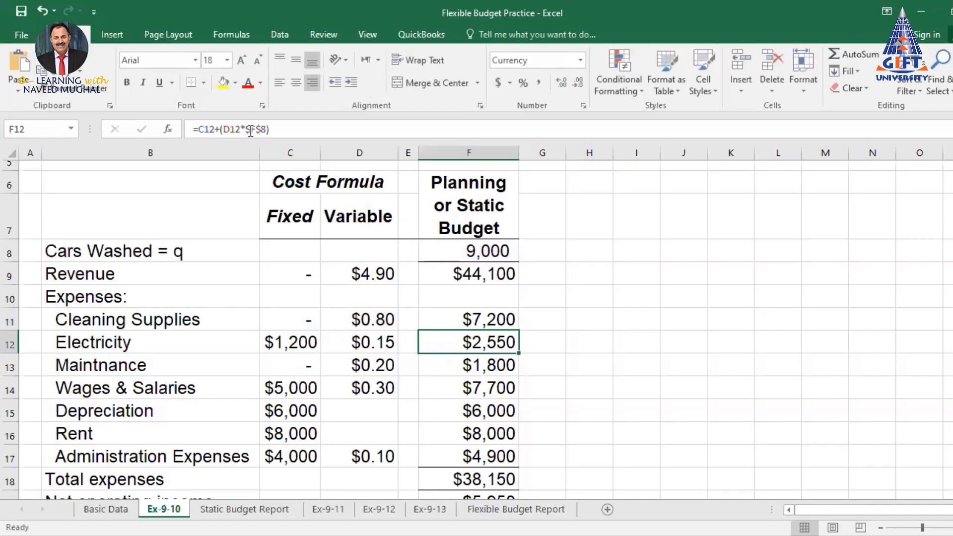
Copy the F11 budget formula down through administration expenses in F17 and check the copied formula there
{"action": "left_click", "coordinate": [475, 318]}
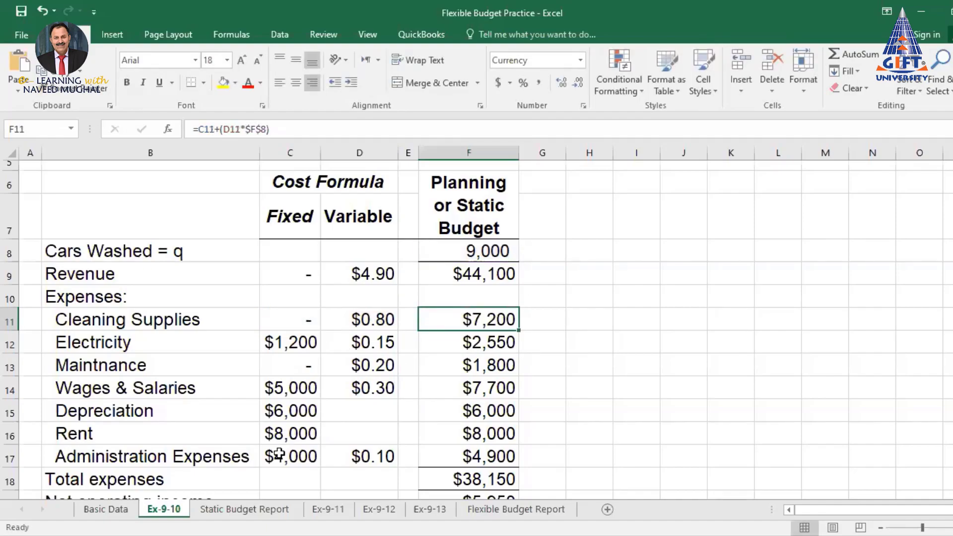
{"action": "left_click_drag", "start_coordinate": [519, 330], "coordinate": [477, 464]}
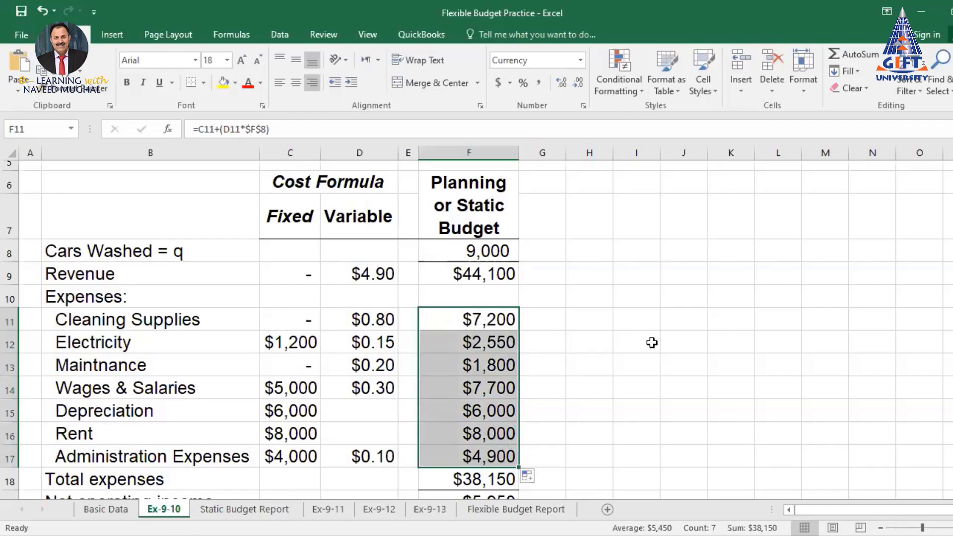
{"action": "scroll", "coordinate": [615, 356], "scroll_direction": "down", "scroll_amount": 1}
{"action": "left_click", "coordinate": [616, 354]}
{"action": "left_click", "coordinate": [478, 359]}
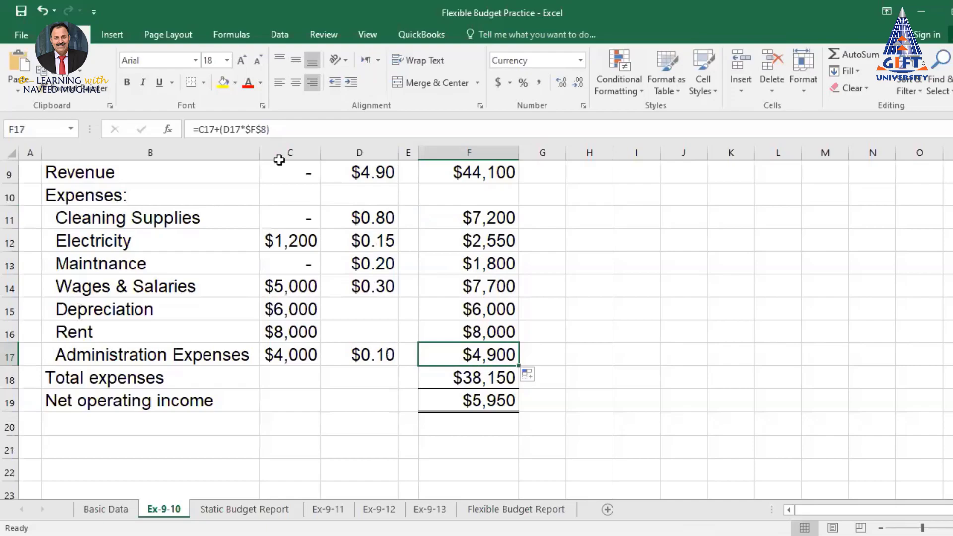
{"action": "left_click", "coordinate": [671, 217]}
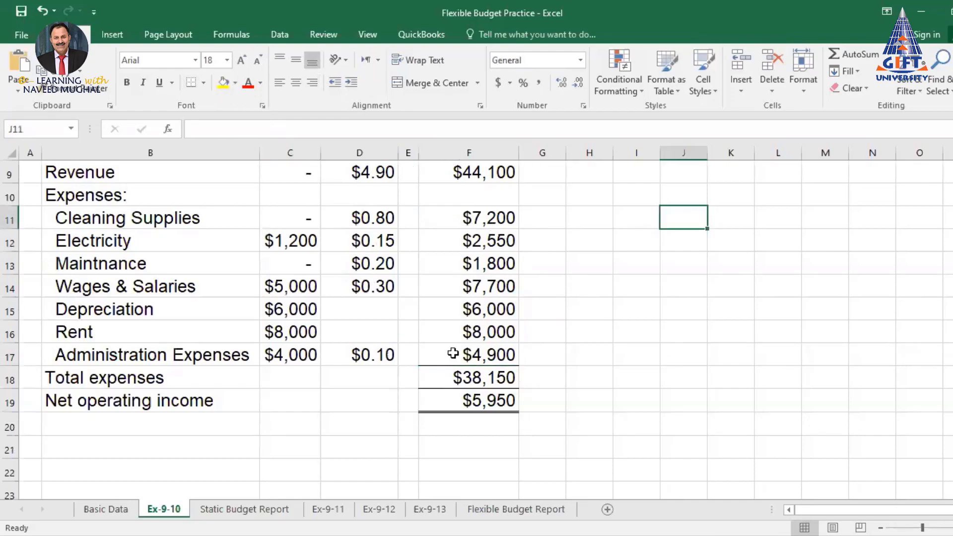
Total the planning budget expenses in F18 with AutoSum over F11:F17
{"action": "left_click", "coordinate": [502, 379]}
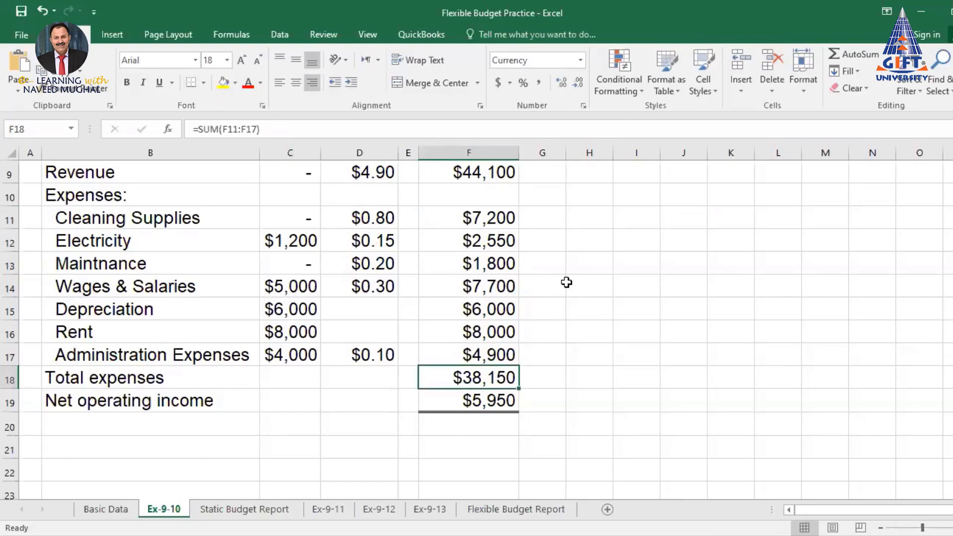
{"action": "left_click", "coordinate": [851, 53]}
{"action": "key", "text": "Return"}
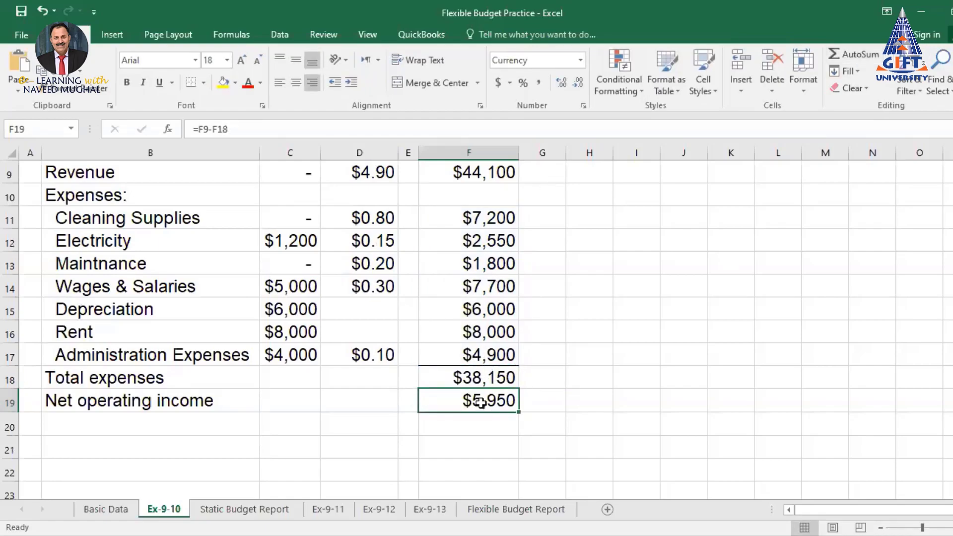
Calculate net operating income in F19 as revenue minus total expenses with =F9-F18
{"action": "type", "text": "="}
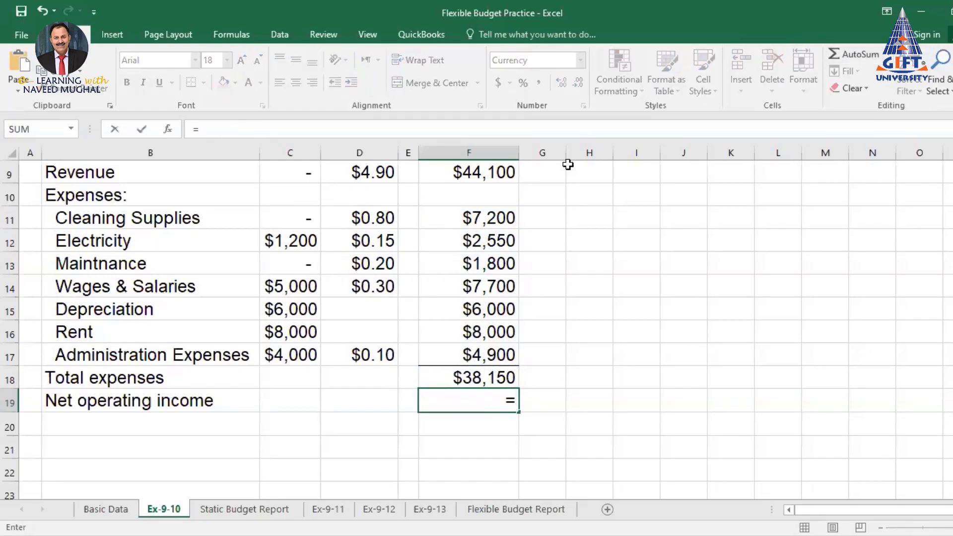
{"action": "left_click", "coordinate": [500, 172]}
{"action": "type", "text": "-"}
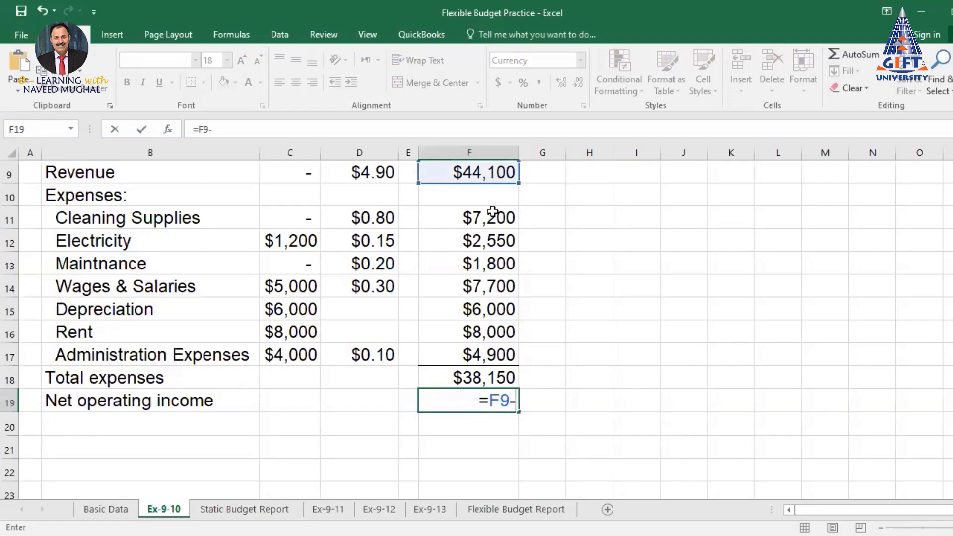
{"action": "left_click", "coordinate": [482, 379]}
{"action": "key", "text": "Return"}
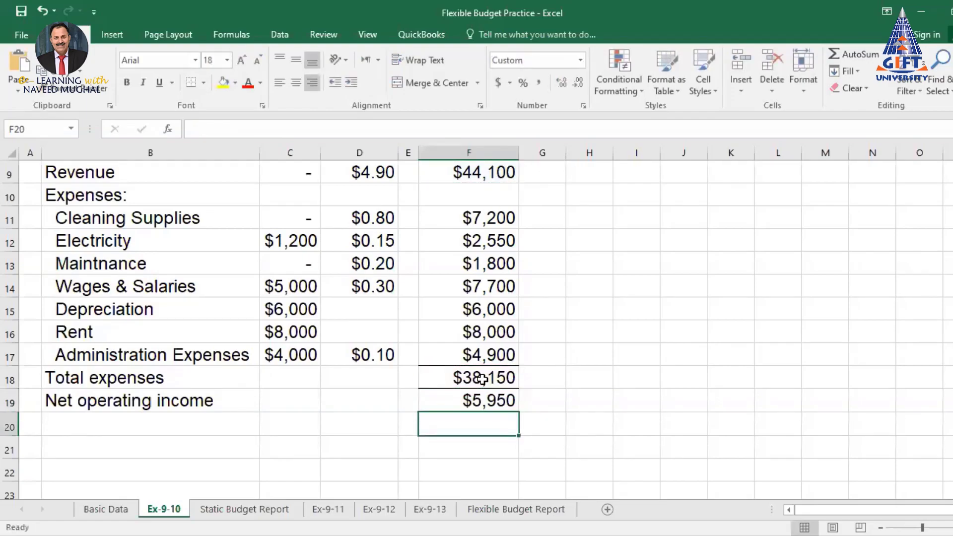
{"action": "left_click", "coordinate": [653, 270]}
Review the fixed and variable cost formula columns and the planned number of cars washed in F8
{"action": "scroll", "coordinate": [578, 334], "scroll_direction": "up", "scroll_amount": 1}
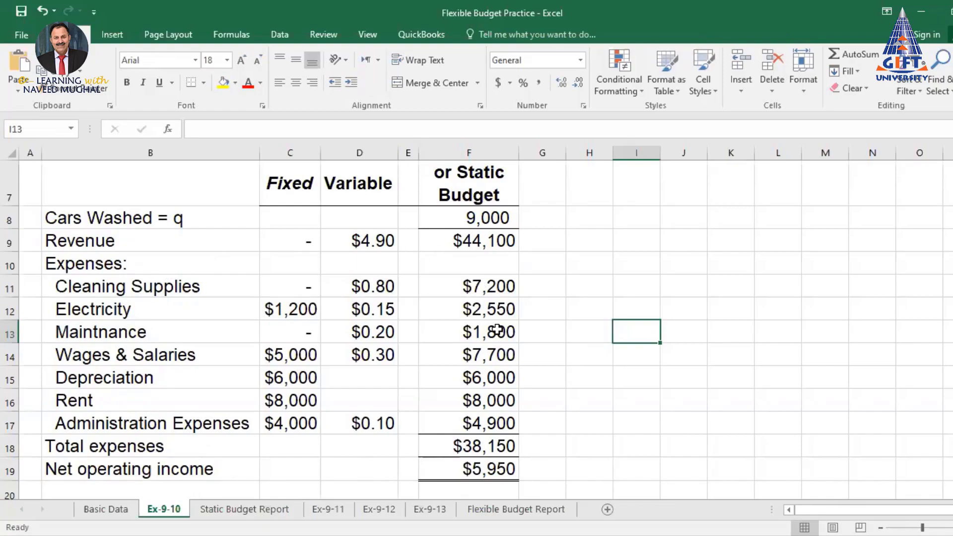
{"action": "scroll", "coordinate": [503, 278], "scroll_direction": "up", "scroll_amount": 1}
{"action": "scroll", "coordinate": [502, 278], "scroll_direction": "up", "scroll_amount": 1}
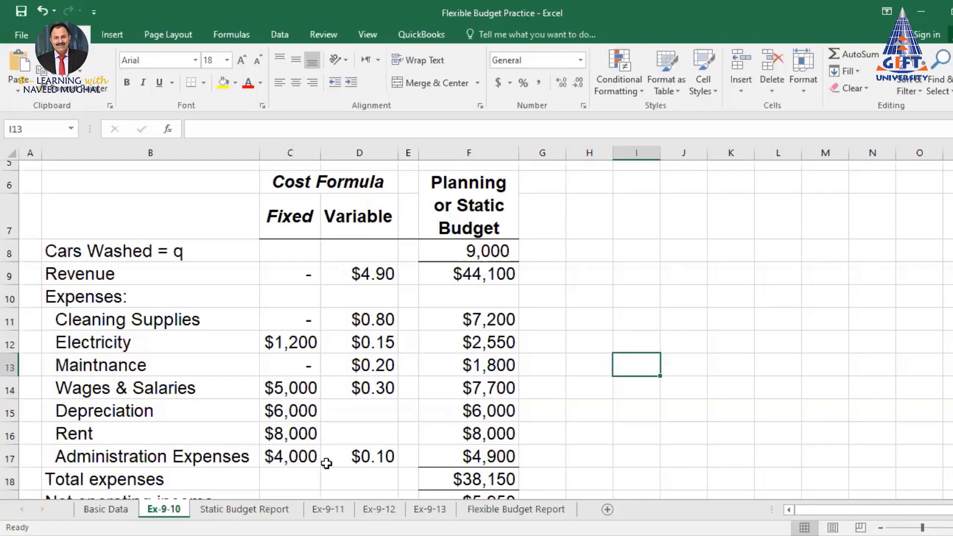
{"action": "left_click_drag", "start_coordinate": [295, 181], "coordinate": [278, 475]}
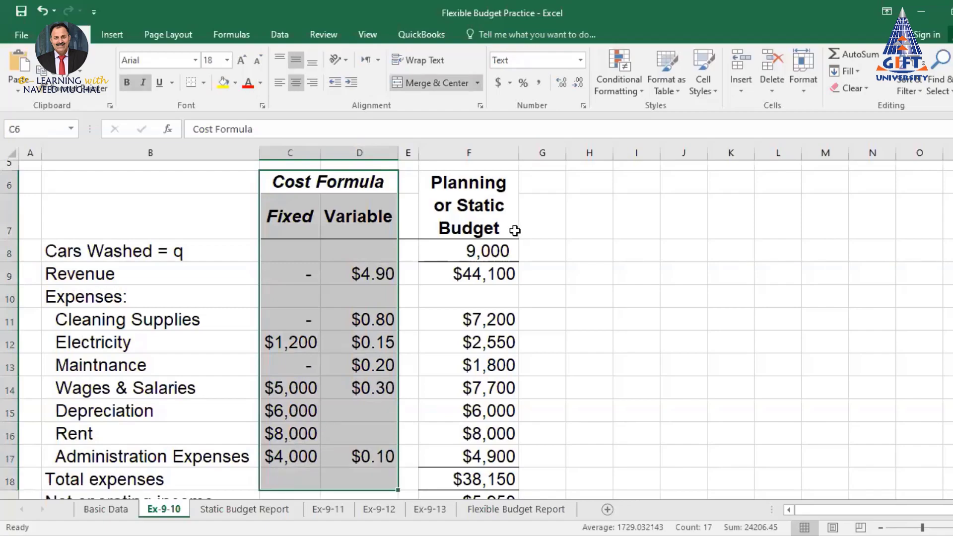
{"action": "left_click", "coordinate": [484, 254]}
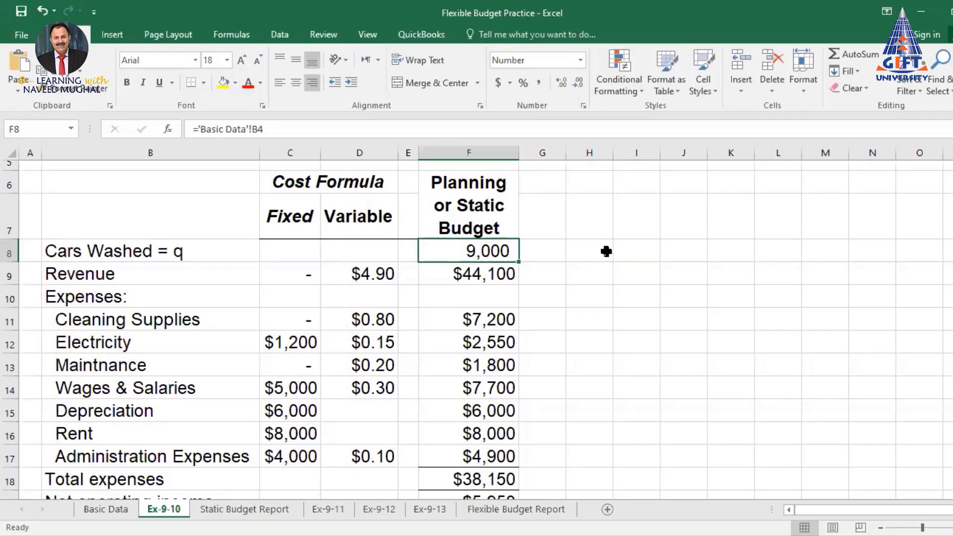
{"action": "scroll", "coordinate": [432, 285], "scroll_direction": "down", "scroll_amount": 1}
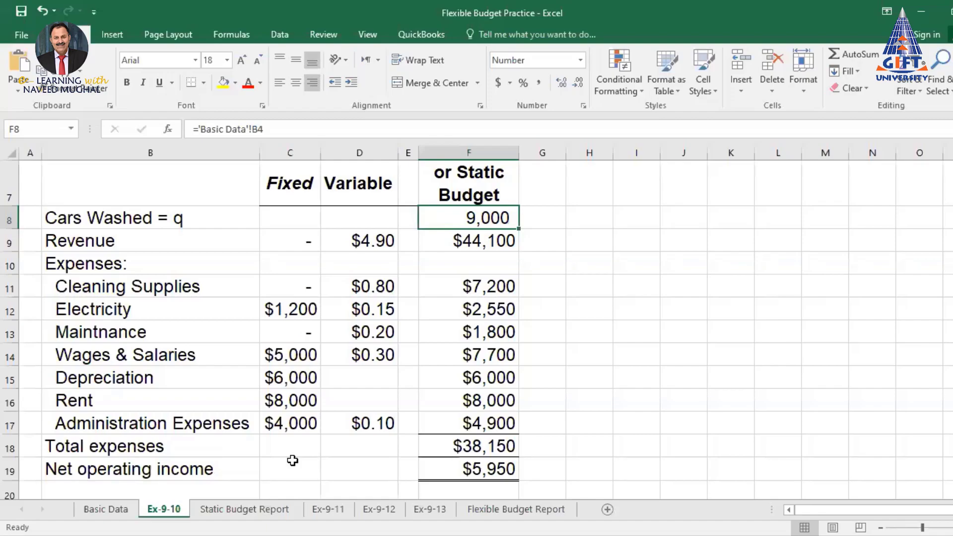
Examine how net operating income derives from the planned activity, revenue, individual expenses and total expenses in column F
{"action": "left_click", "coordinate": [477, 179]}
{"action": "left_click", "coordinate": [488, 218]}
{"action": "left_click", "coordinate": [491, 468]}
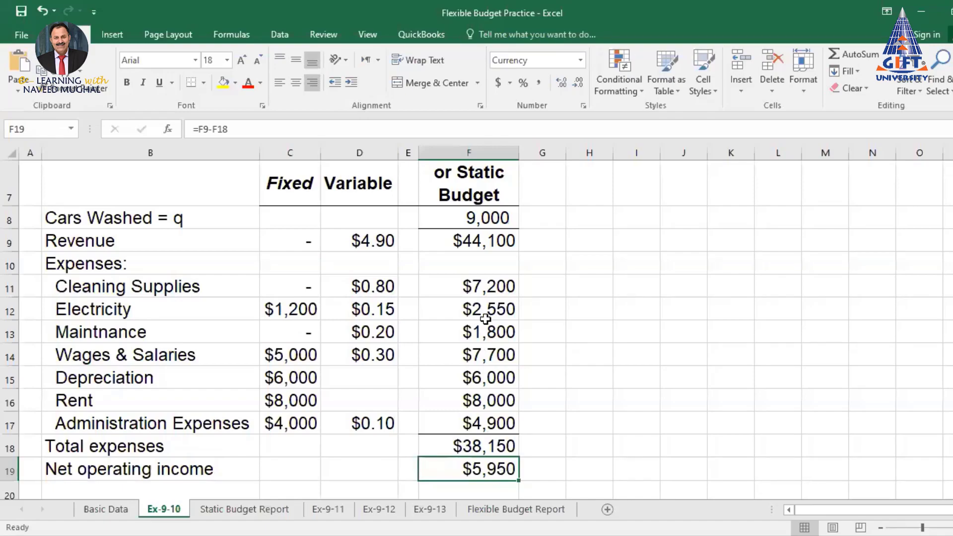
{"action": "left_click", "coordinate": [484, 241]}
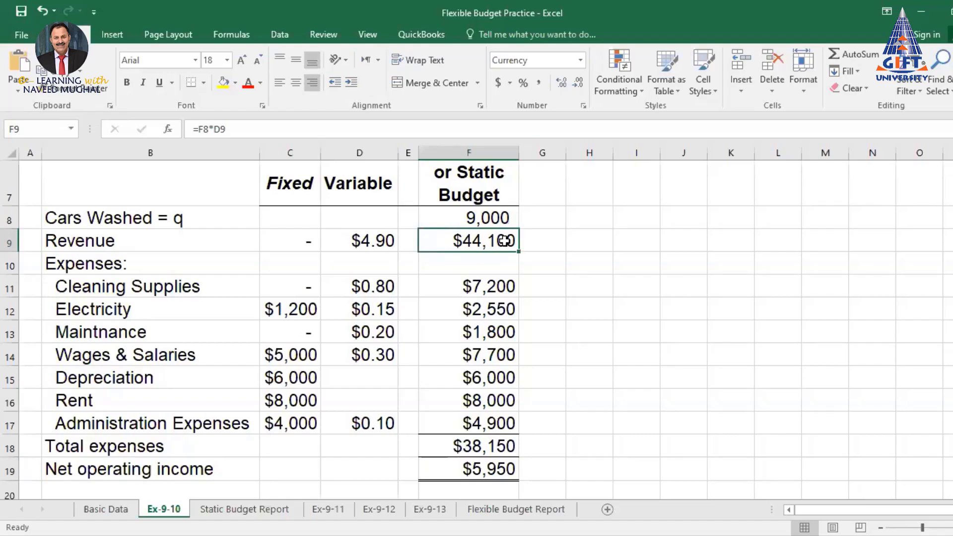
{"action": "left_click", "coordinate": [459, 449]}
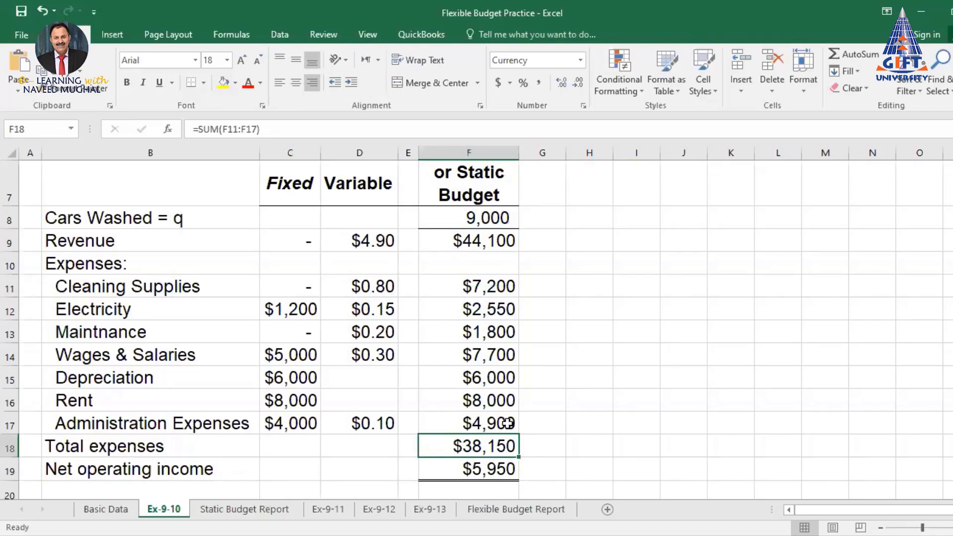
{"action": "left_click_drag", "start_coordinate": [477, 287], "coordinate": [481, 424]}
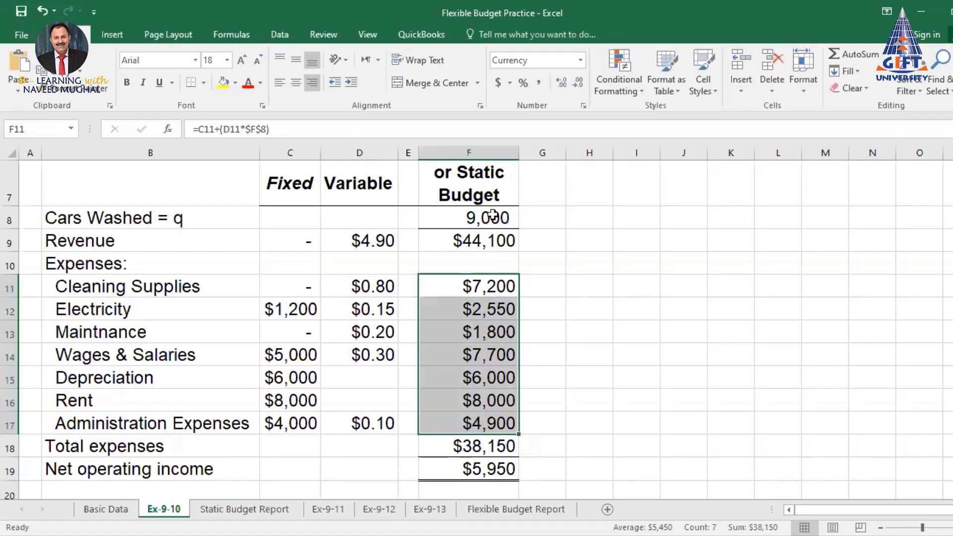
{"action": "left_click", "coordinate": [479, 214]}
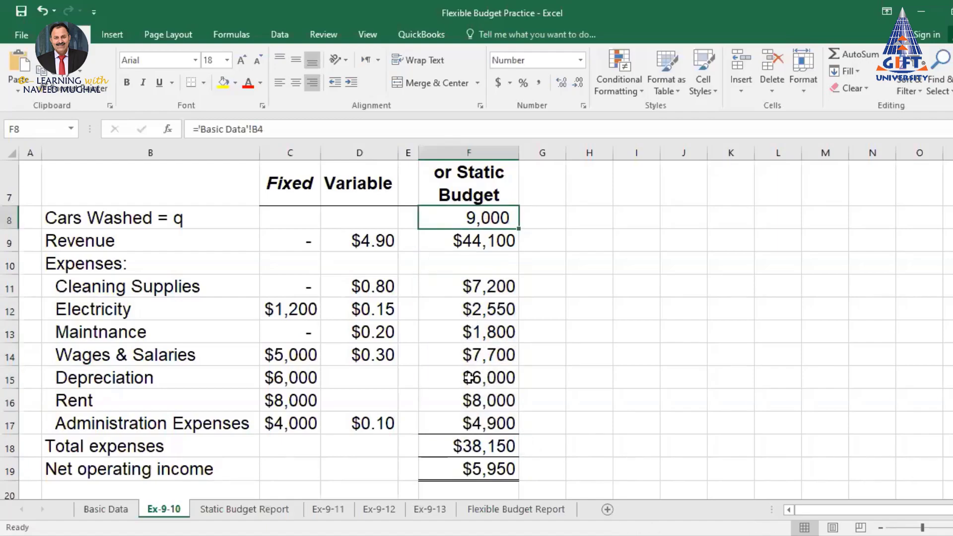
Look over the actual results on the Basic Data sheet and return to Ex-9-10
{"action": "left_click", "coordinate": [118, 514]}
{"action": "scroll", "coordinate": [297, 365], "scroll_direction": "down", "scroll_amount": 5}
{"action": "scroll", "coordinate": [342, 333], "scroll_direction": "up", "scroll_amount": 2}
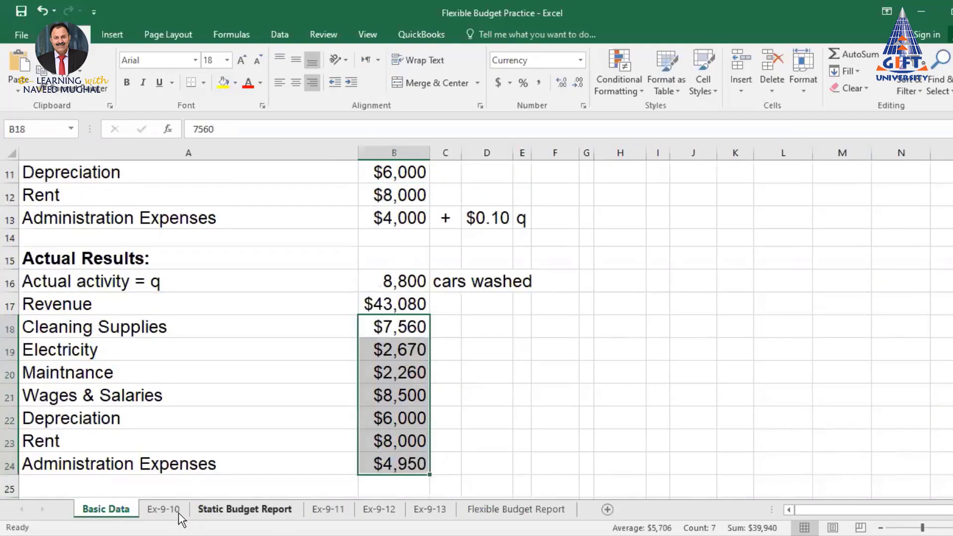
{"action": "left_click", "coordinate": [161, 511]}
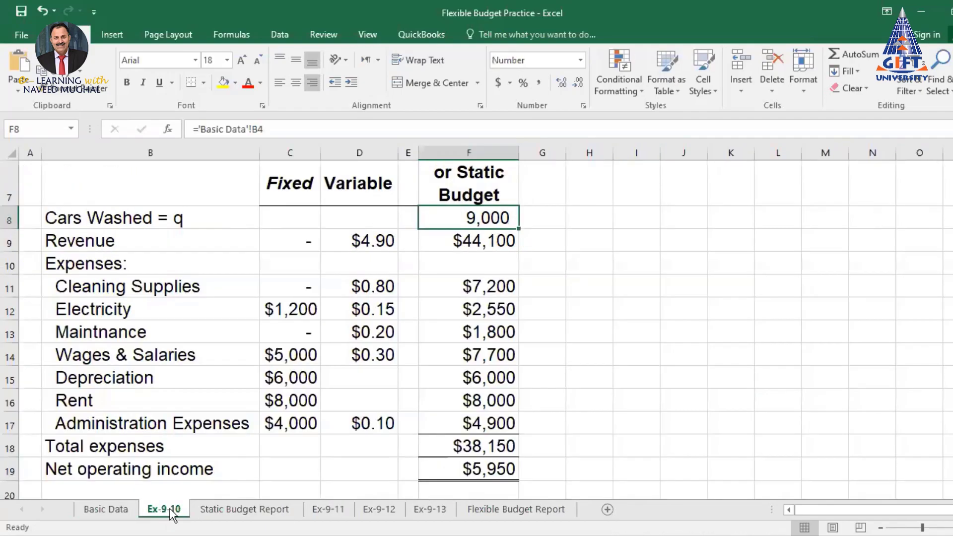
Examine the August performance report on the Static Budget Report sheet, including its title, actual results, planning budget and variances
{"action": "left_click", "coordinate": [237, 509]}
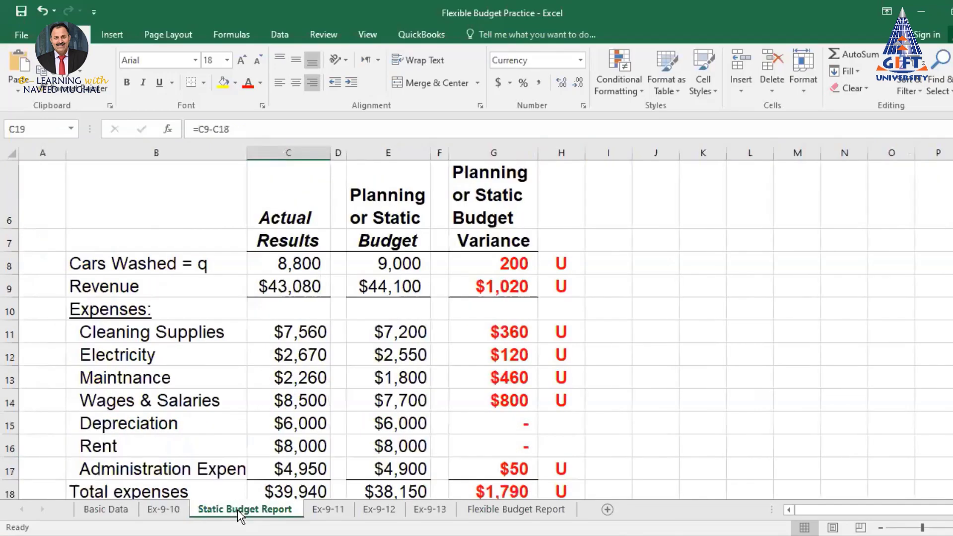
{"action": "scroll", "coordinate": [408, 358], "scroll_direction": "up", "scroll_amount": 2}
{"action": "scroll", "coordinate": [414, 361], "scroll_direction": "down", "scroll_amount": 3}
{"action": "scroll", "coordinate": [414, 360], "scroll_direction": "up", "scroll_amount": 3}
{"action": "scroll", "coordinate": [414, 360], "scroll_direction": "down", "scroll_amount": 2}
{"action": "scroll", "coordinate": [414, 360], "scroll_direction": "up", "scroll_amount": 2}
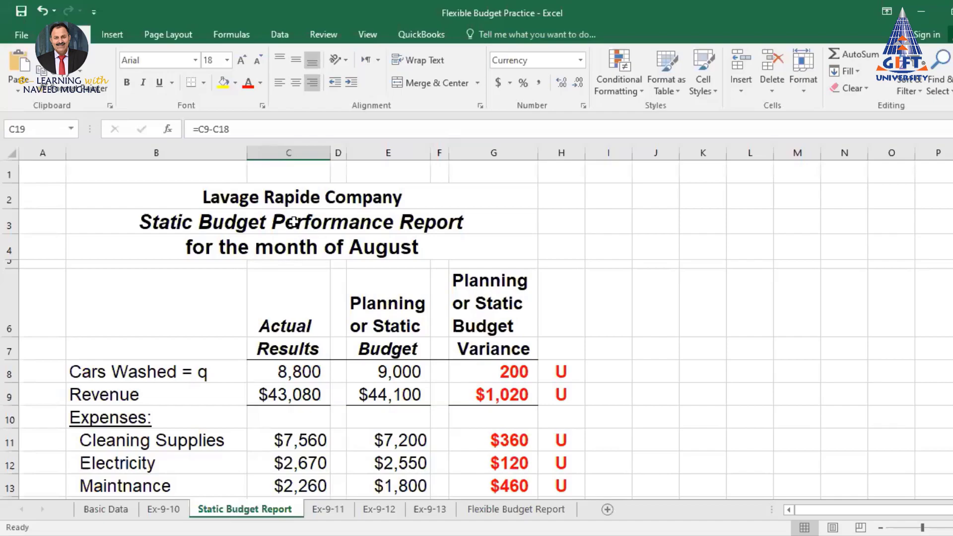
{"action": "left_click", "coordinate": [476, 229]}
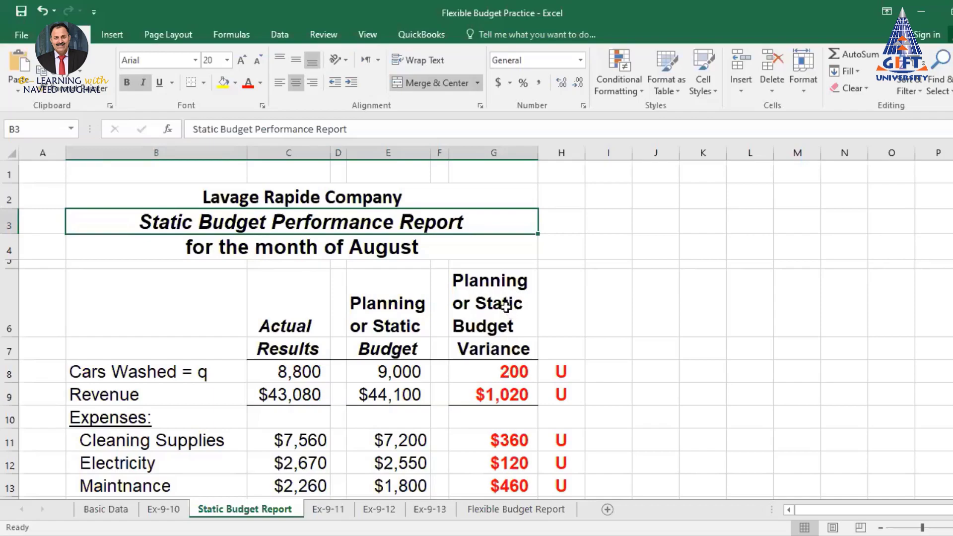
Look over the Actual Results column of the performance report, from cars washed down to net operating income
{"action": "left_click", "coordinate": [283, 347]}
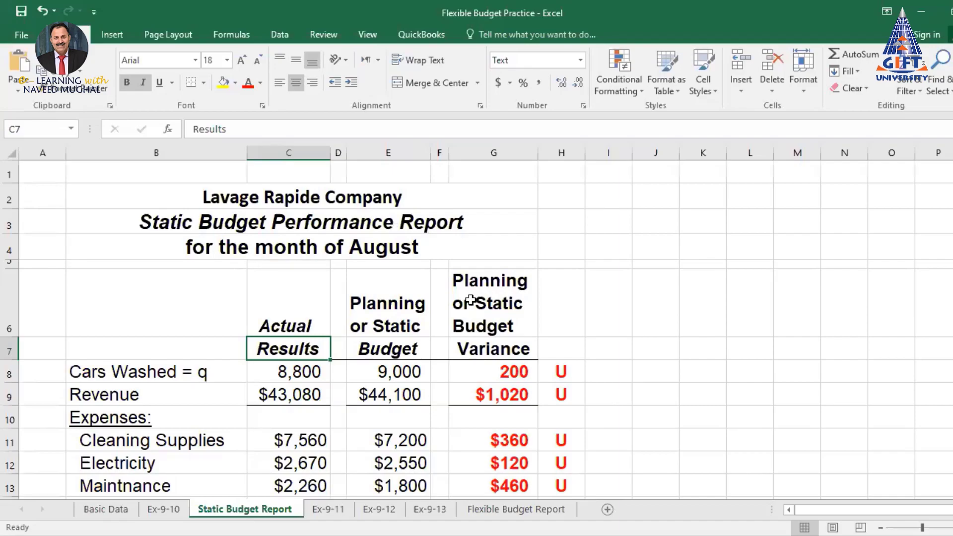
{"action": "scroll", "coordinate": [383, 331], "scroll_direction": "down", "scroll_amount": 1}
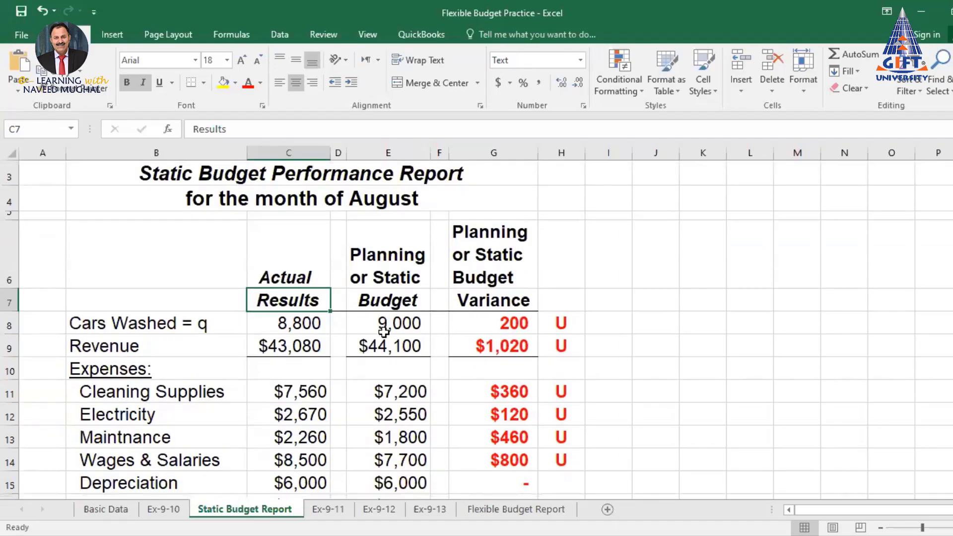
{"action": "scroll", "coordinate": [384, 331], "scroll_direction": "down", "scroll_amount": 2}
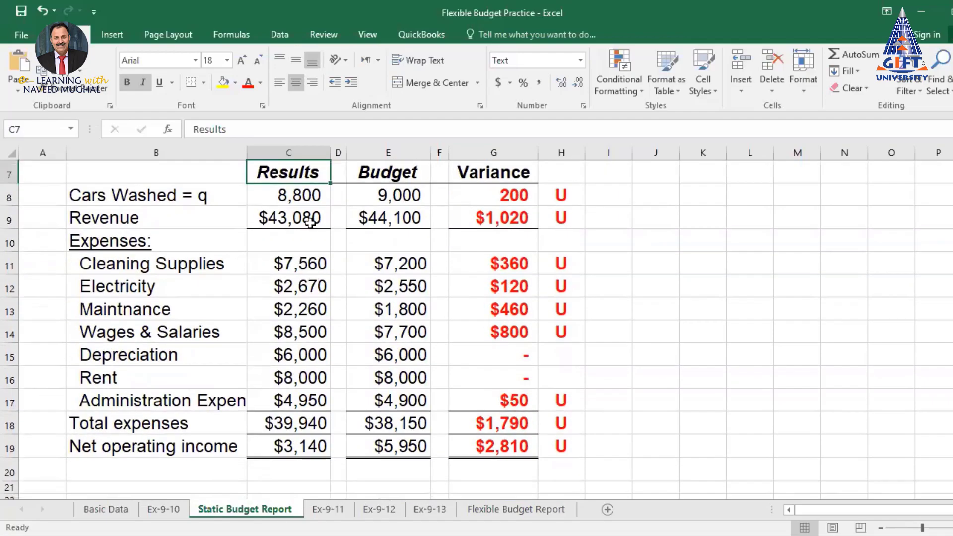
{"action": "left_click_drag", "start_coordinate": [304, 193], "coordinate": [259, 444]}
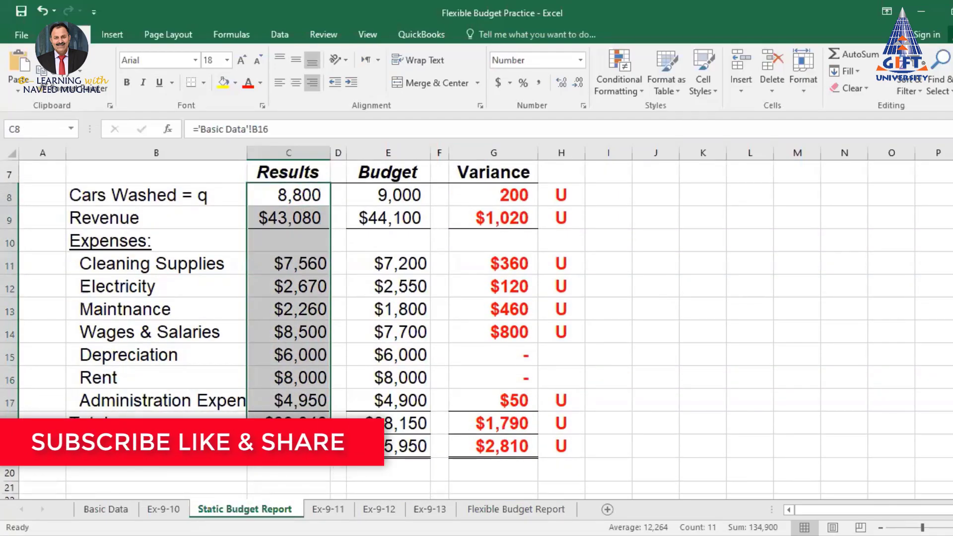
Link the actual cars washed in C8 to the actual activity in cell B16 of the Basic Data sheet
{"action": "left_click", "coordinate": [308, 195]}
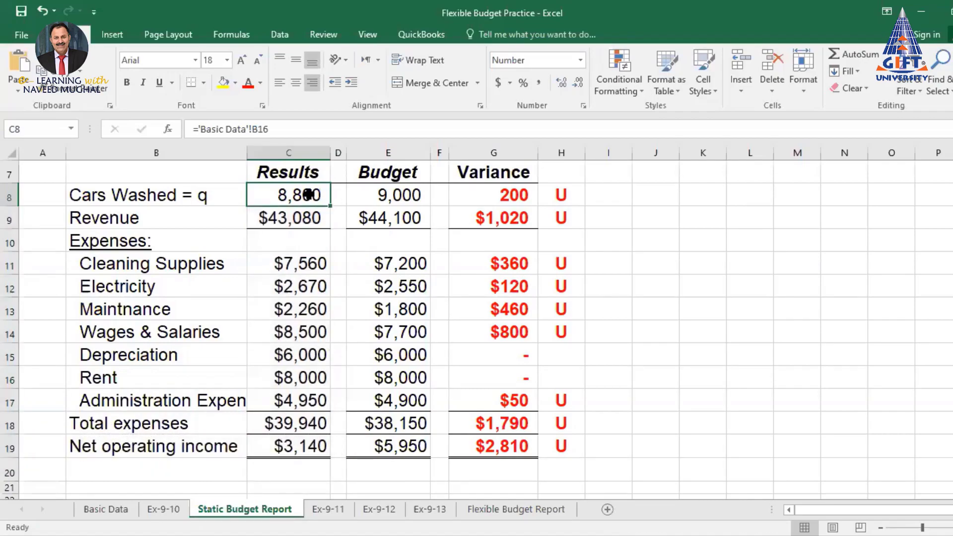
{"action": "type", "text": "="}
{"action": "left_click", "coordinate": [99, 510]}
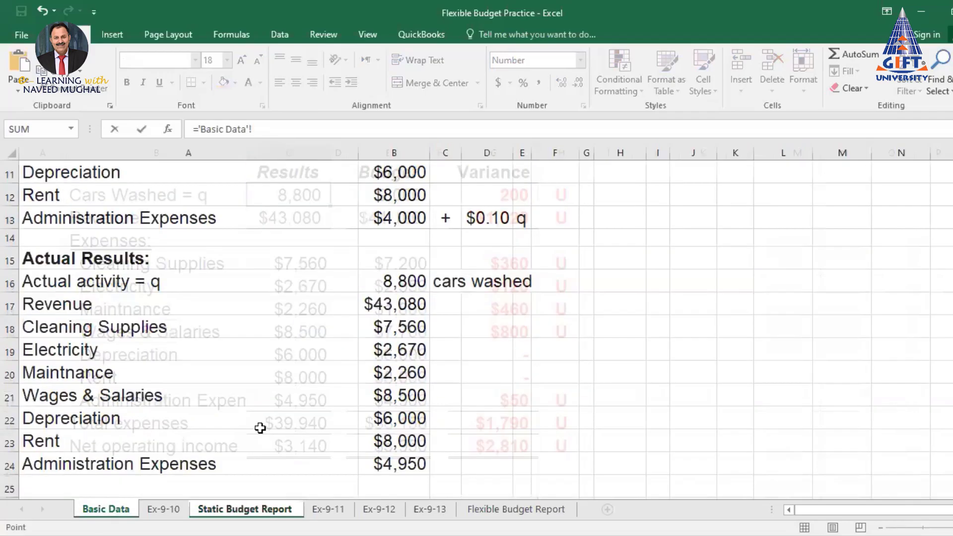
{"action": "key", "text": "Return"}
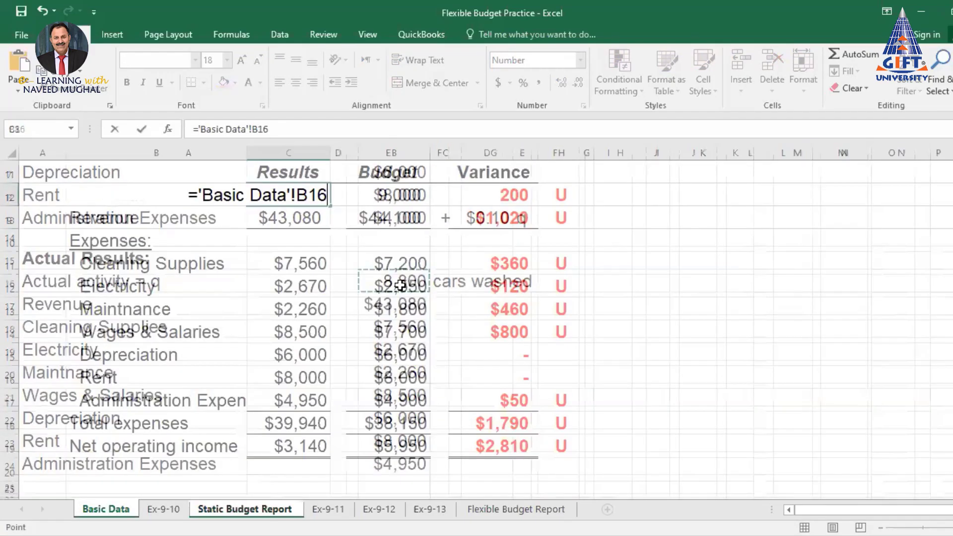
{"action": "left_click", "coordinate": [297, 195]}
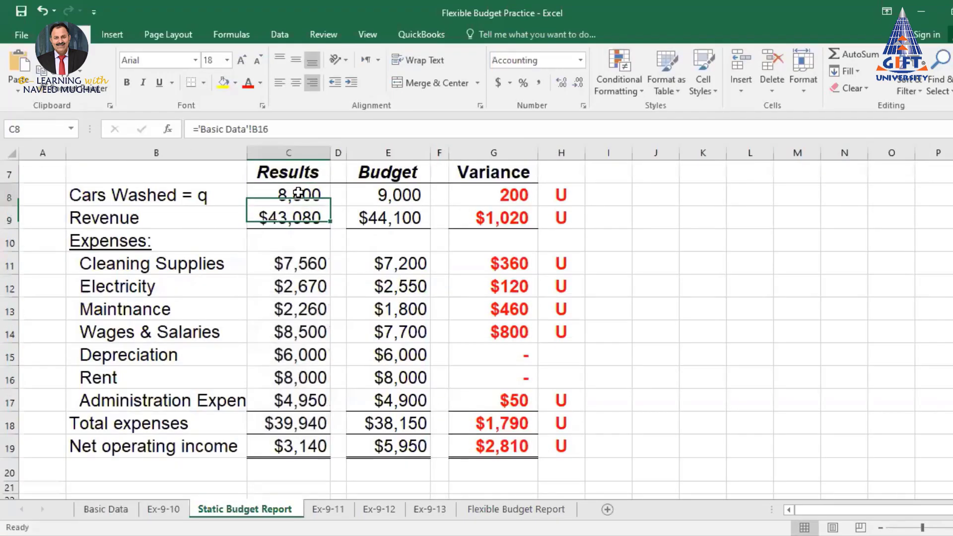
Examine the formulas behind actual revenue, the individual expenses, total expenses and net operating income in column C
{"action": "left_click", "coordinate": [303, 218]}
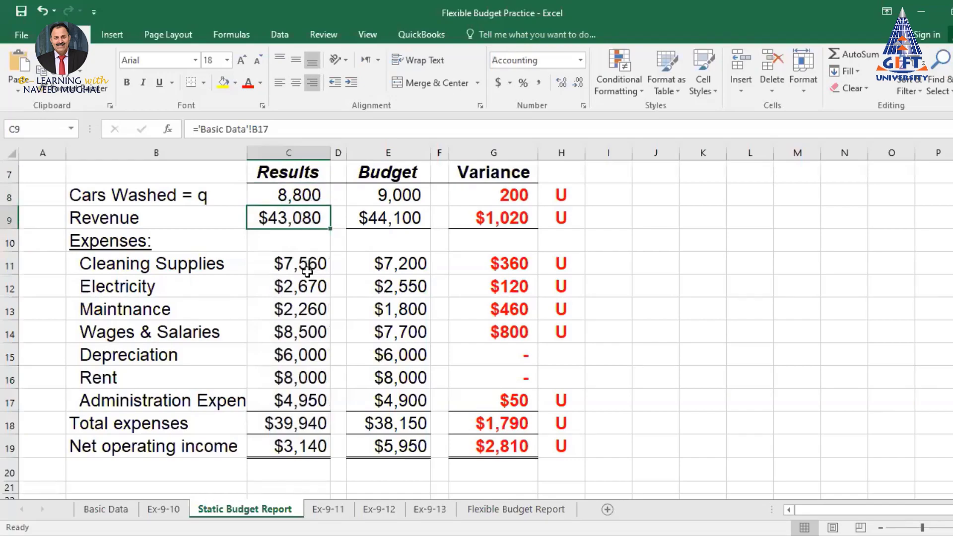
{"action": "left_click_drag", "start_coordinate": [304, 262], "coordinate": [258, 408]}
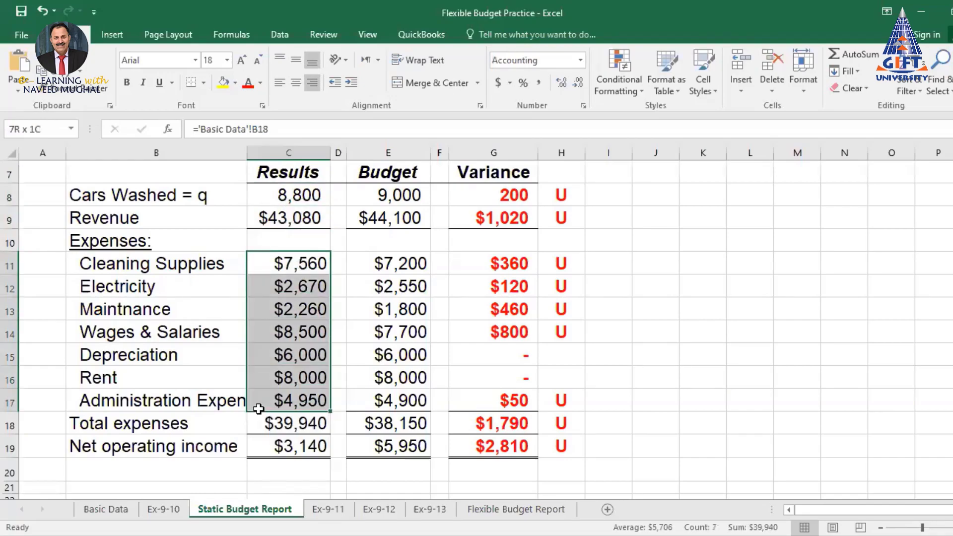
{"action": "left_click", "coordinate": [288, 422]}
{"action": "left_click", "coordinate": [296, 446]}
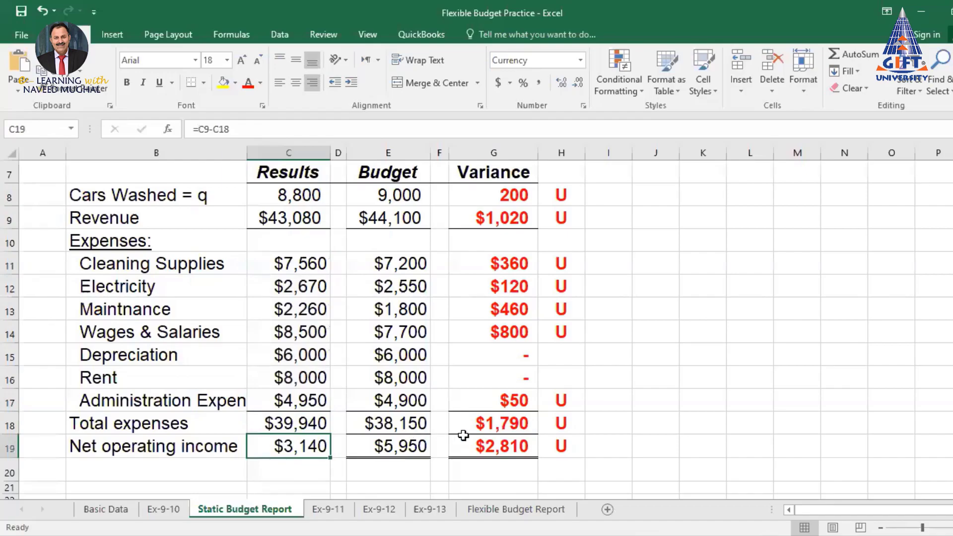
Trace the planned cars washed in E8 to its source on the Ex-9-10 sheet and return to the Static Budget Report
{"action": "left_click", "coordinate": [389, 195]}
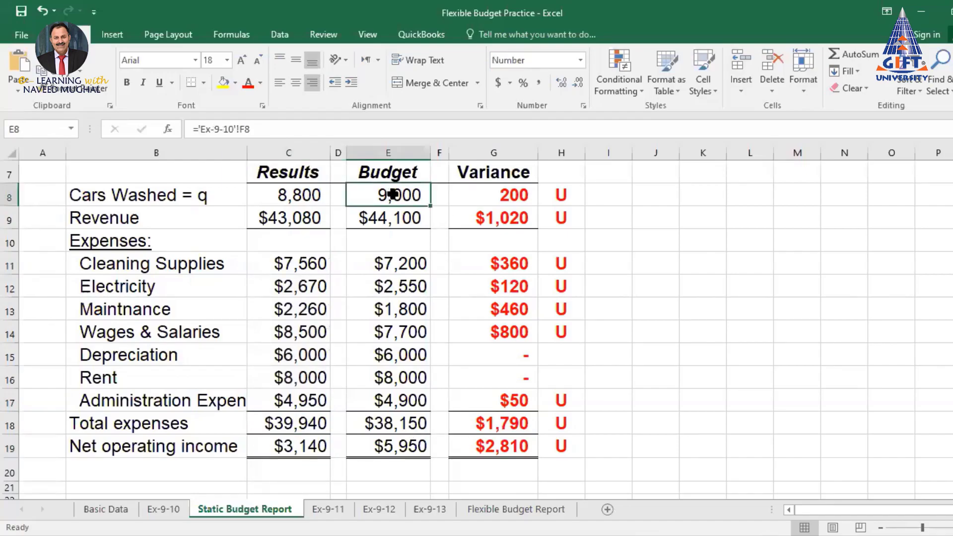
{"action": "scroll", "coordinate": [379, 238], "scroll_direction": "up", "scroll_amount": 2}
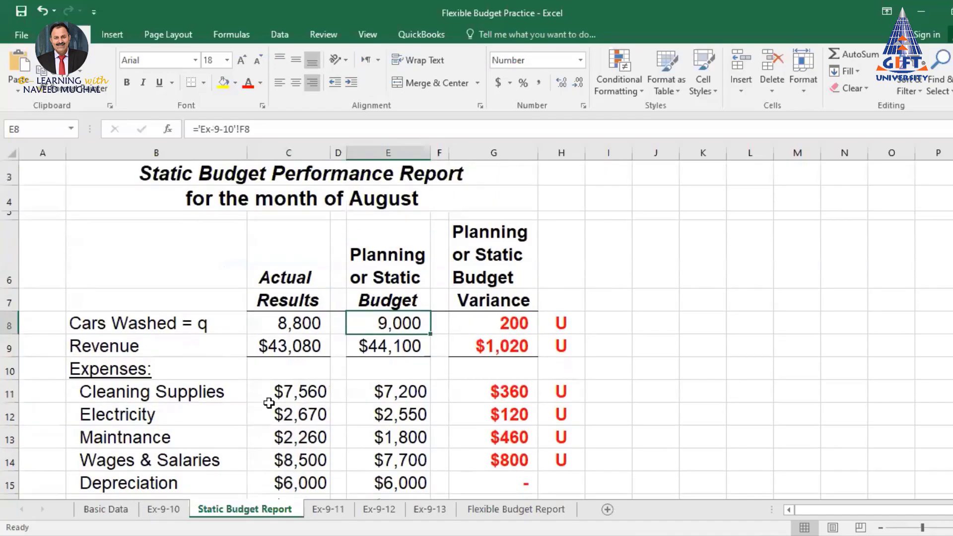
{"action": "left_click", "coordinate": [163, 509]}
{"action": "scroll", "coordinate": [478, 195], "scroll_direction": "up", "scroll_amount": 1}
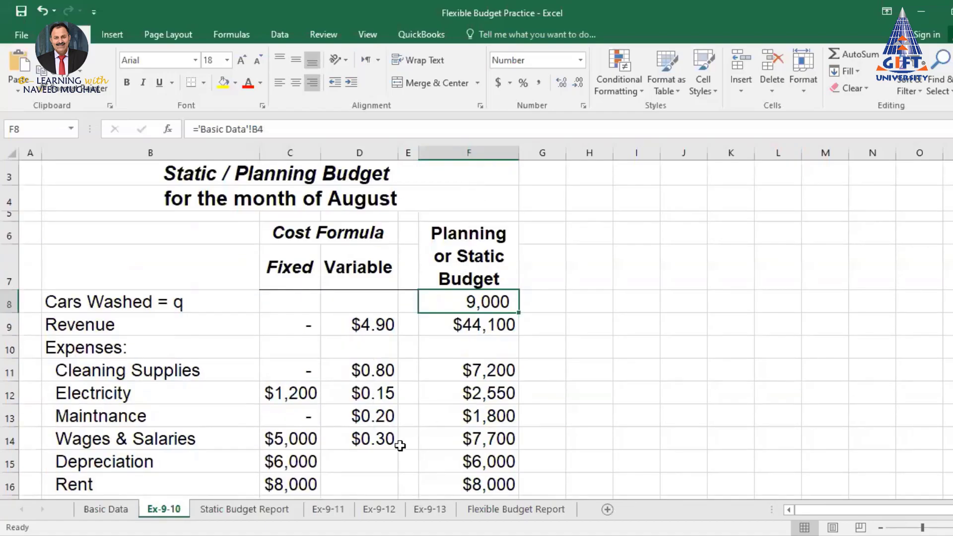
{"action": "left_click", "coordinate": [220, 510]}
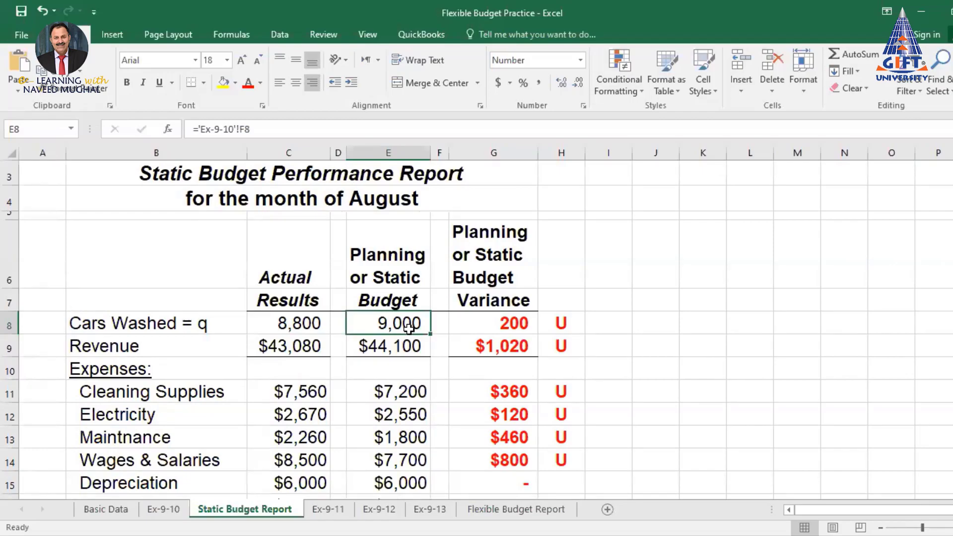
Link the planned cars washed in E8 of the report to cell F8 on the Ex-9-10 sheet
{"action": "type", "text": "="}
{"action": "left_click", "coordinate": [163, 509]}
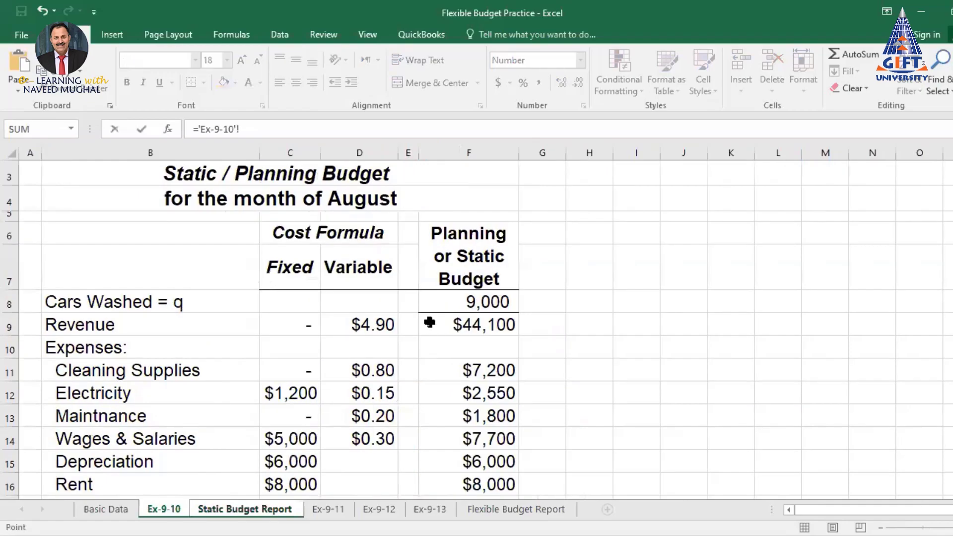
{"action": "left_click", "coordinate": [484, 302]}
{"action": "key", "text": "Return"}
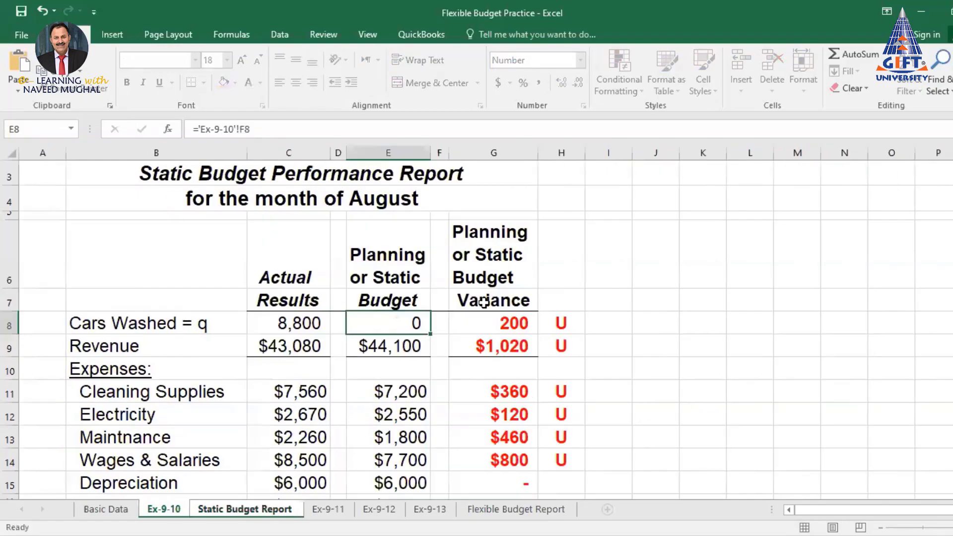
Compare the planned and actual cars washed in row 8 and examine the variance formula in G8
{"action": "scroll", "coordinate": [373, 443], "scroll_direction": "down", "scroll_amount": 2}
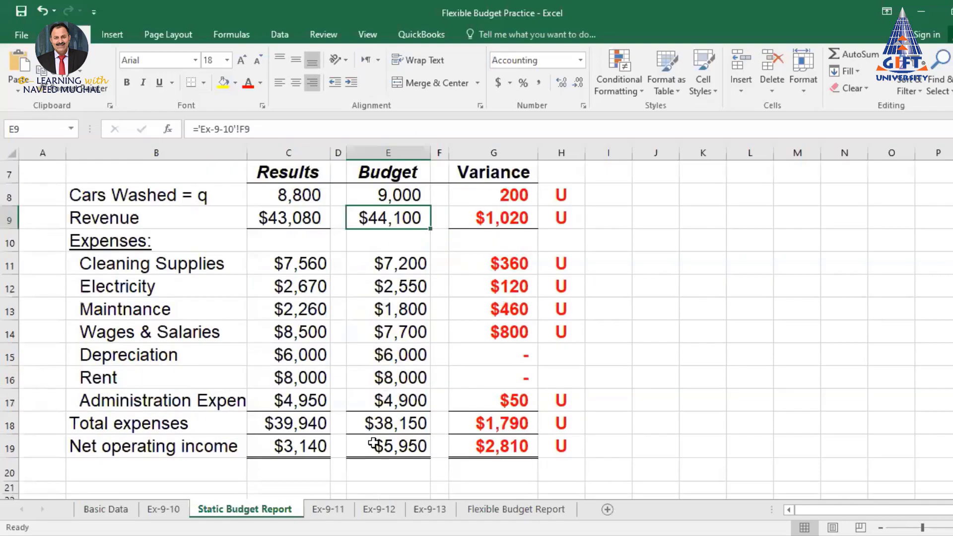
{"action": "scroll", "coordinate": [406, 450], "scroll_direction": "up", "scroll_amount": 2}
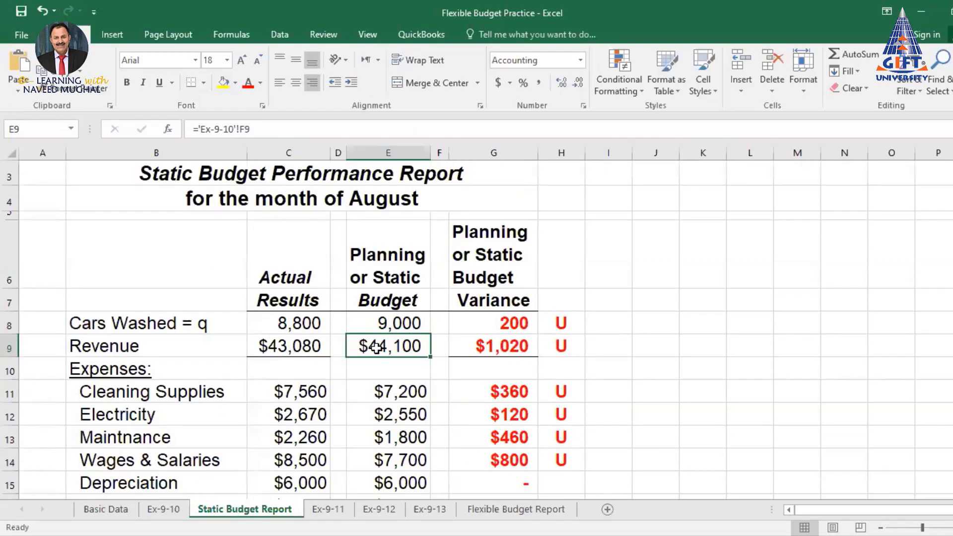
{"action": "left_click", "coordinate": [514, 347]}
{"action": "left_click", "coordinate": [400, 325]}
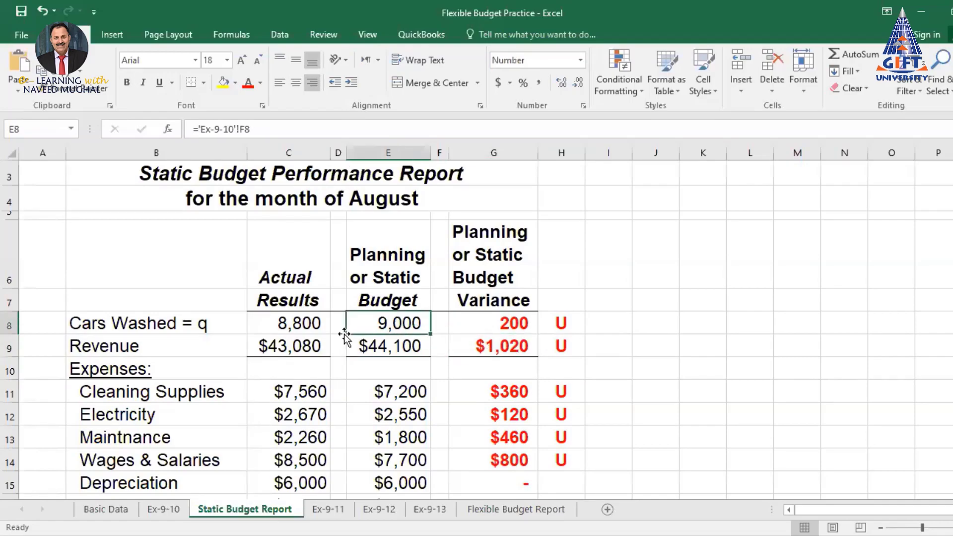
{"action": "left_click", "coordinate": [297, 328]}
{"action": "left_click", "coordinate": [400, 322]}
{"action": "left_click", "coordinate": [304, 322]}
{"action": "left_click", "coordinate": [392, 320]}
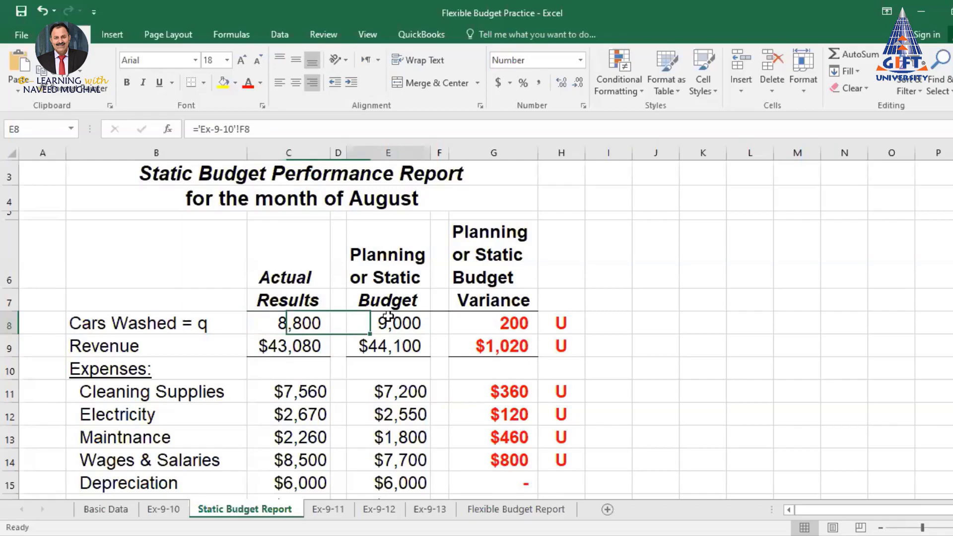
{"action": "left_click", "coordinate": [505, 323]}
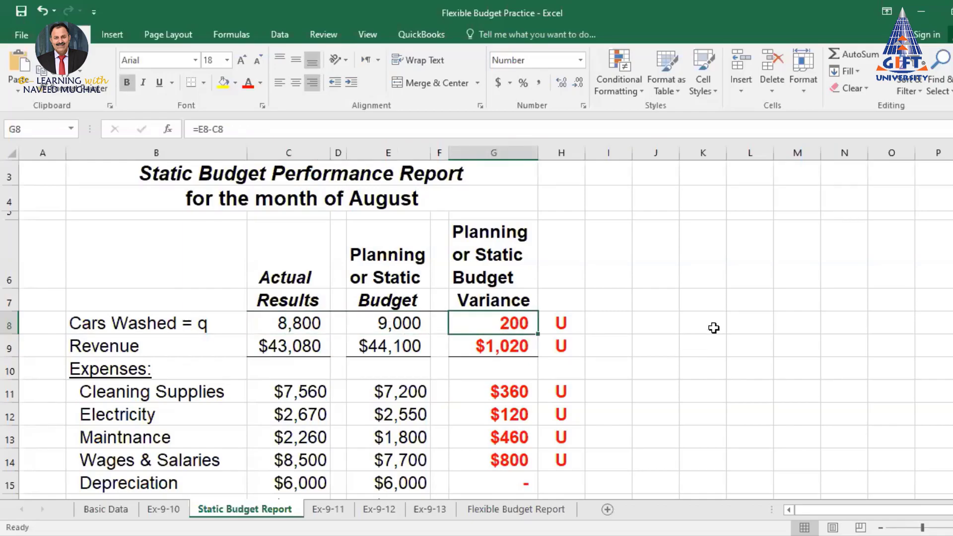
Relate the unfavorable activity variance in G8 back to its planned amount in E8 and actual amount in C8
{"action": "scroll", "coordinate": [520, 337], "scroll_direction": "down", "scroll_amount": 2}
{"action": "scroll", "coordinate": [521, 336], "scroll_direction": "down", "scroll_amount": 1}
{"action": "scroll", "coordinate": [521, 317], "scroll_direction": "up", "scroll_amount": 2}
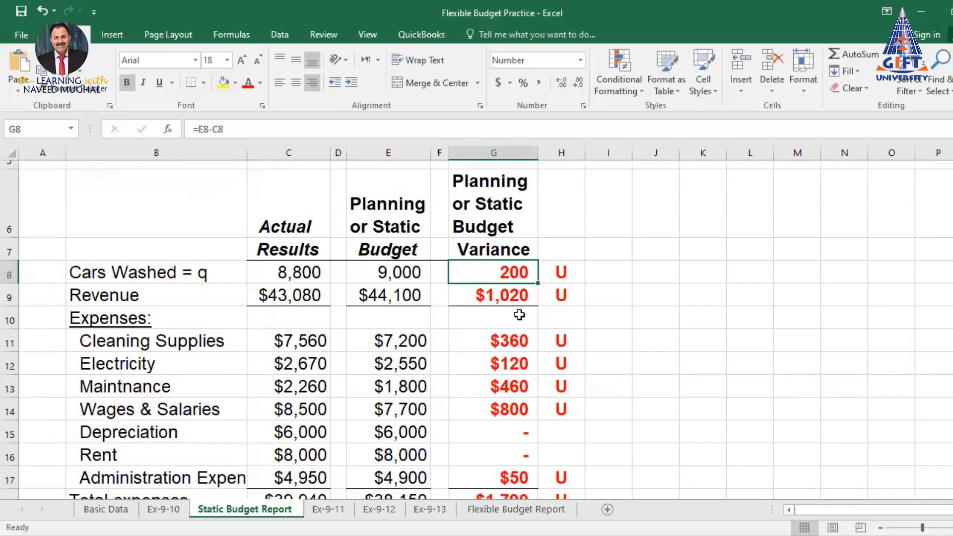
{"action": "left_click", "coordinate": [386, 273]}
{"action": "left_click", "coordinate": [289, 272]}
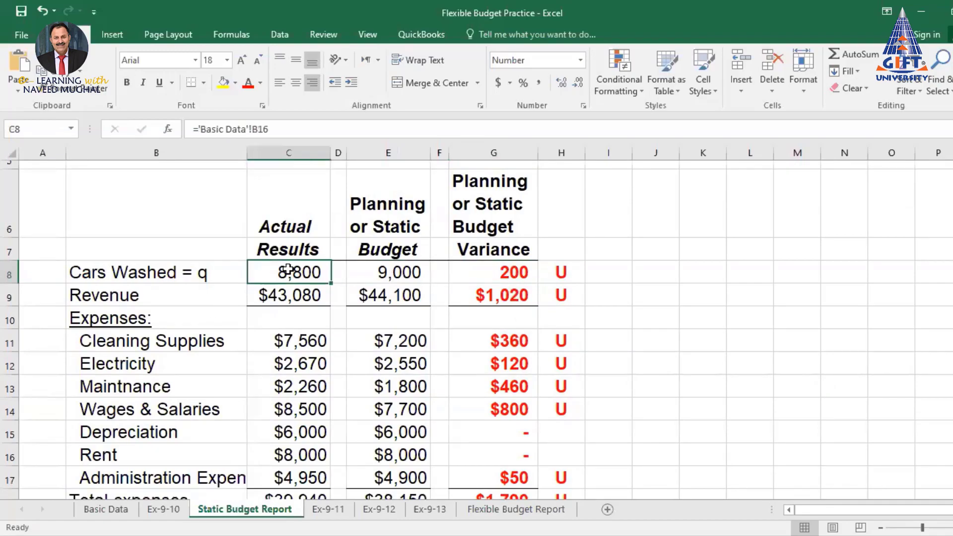
{"action": "left_click", "coordinate": [500, 273]}
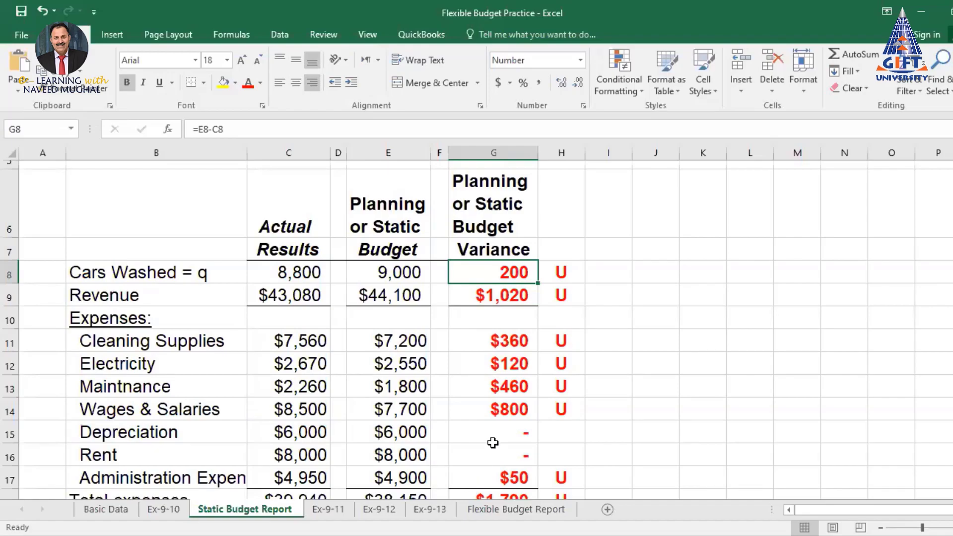
{"action": "left_click", "coordinate": [397, 274]}
{"action": "left_click", "coordinate": [293, 276]}
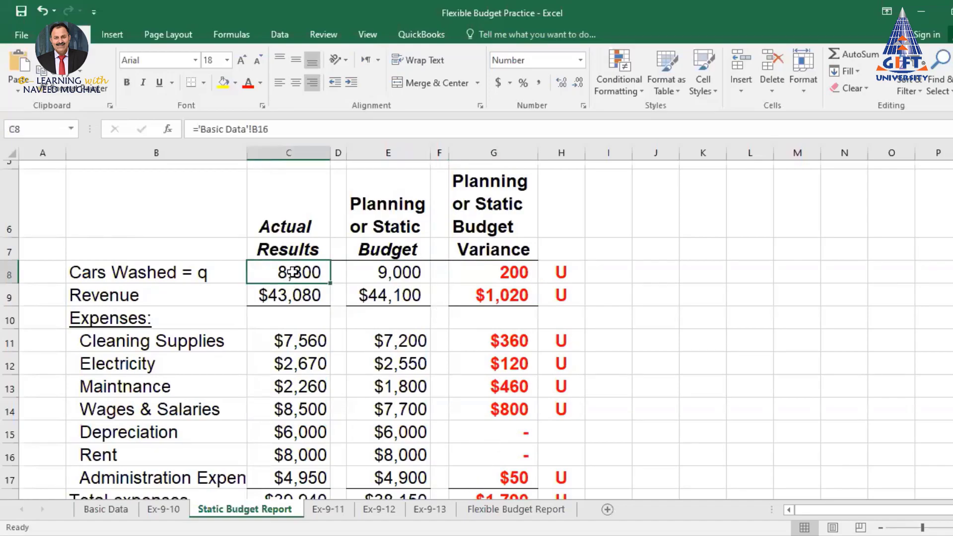
{"action": "left_click", "coordinate": [511, 273]}
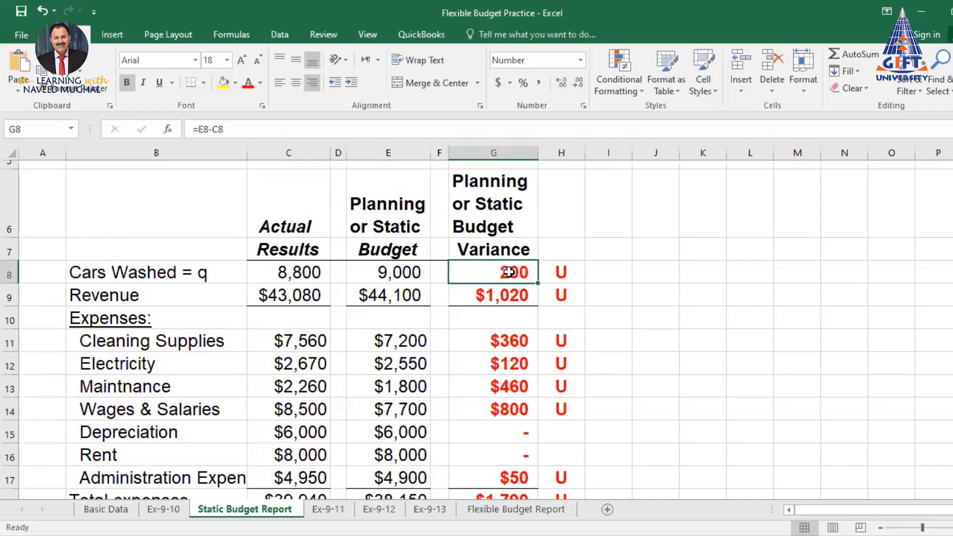
Examine the revenue variance in G9 against the planned revenue in E9 and the actual revenue in C9
{"action": "left_click", "coordinate": [407, 295]}
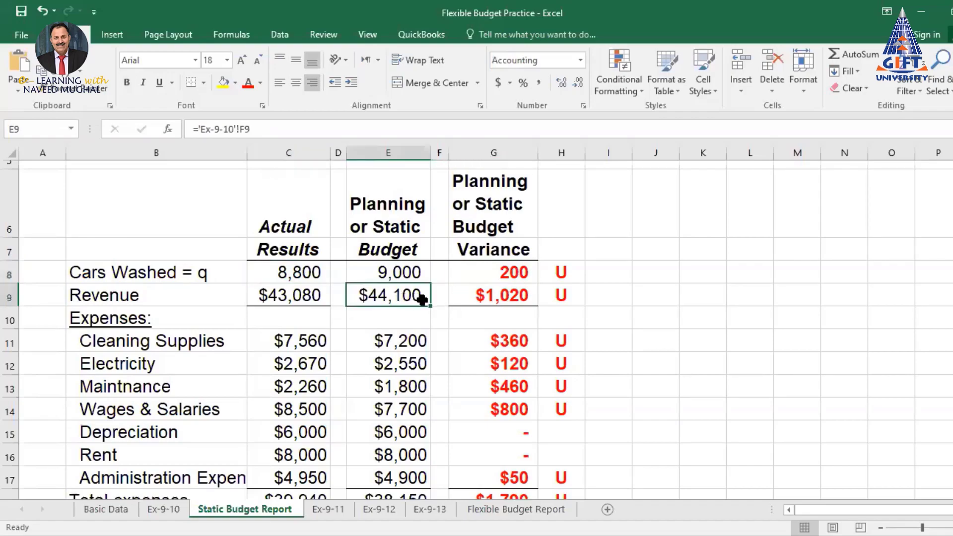
{"action": "left_click", "coordinate": [291, 299]}
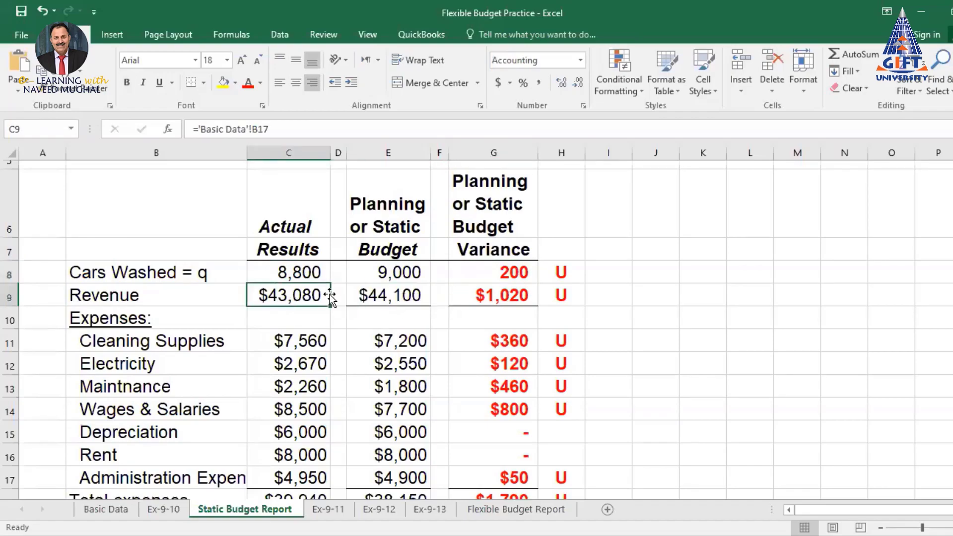
{"action": "left_click", "coordinate": [512, 295]}
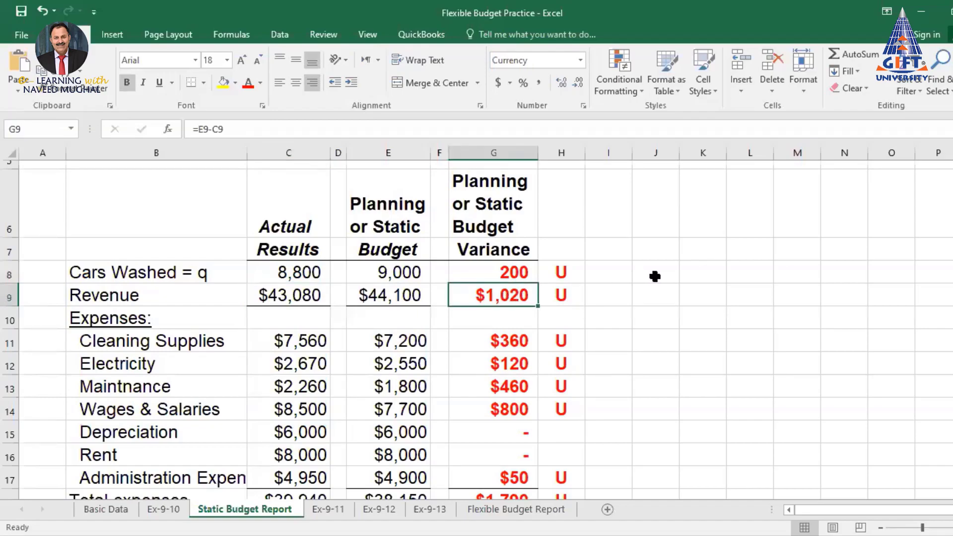
Review the expense and total variances, and compare planned with actual net operating income in row 19
{"action": "scroll", "coordinate": [471, 318], "scroll_direction": "down", "scroll_amount": 2}
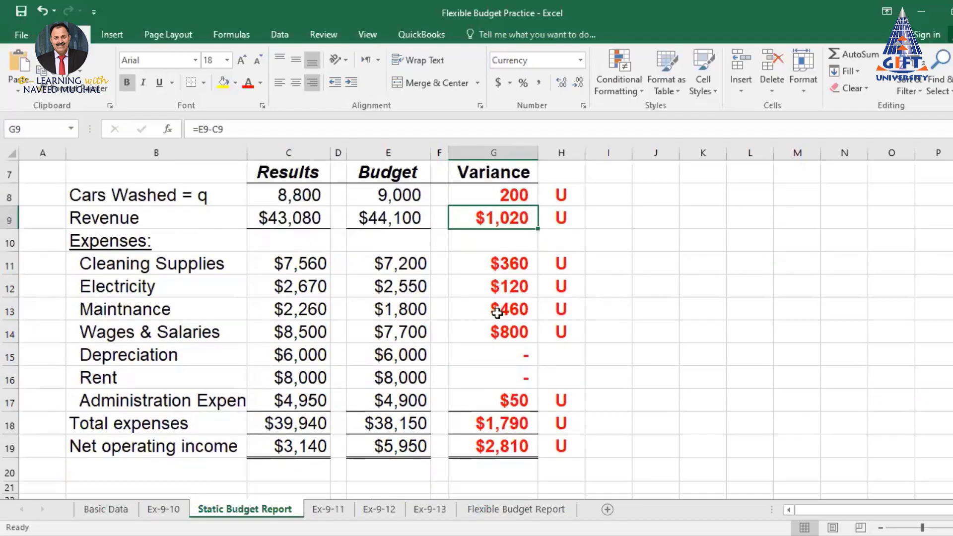
{"action": "scroll", "coordinate": [478, 367], "scroll_direction": "down", "scroll_amount": 1}
{"action": "scroll", "coordinate": [502, 382], "scroll_direction": "up", "scroll_amount": 1}
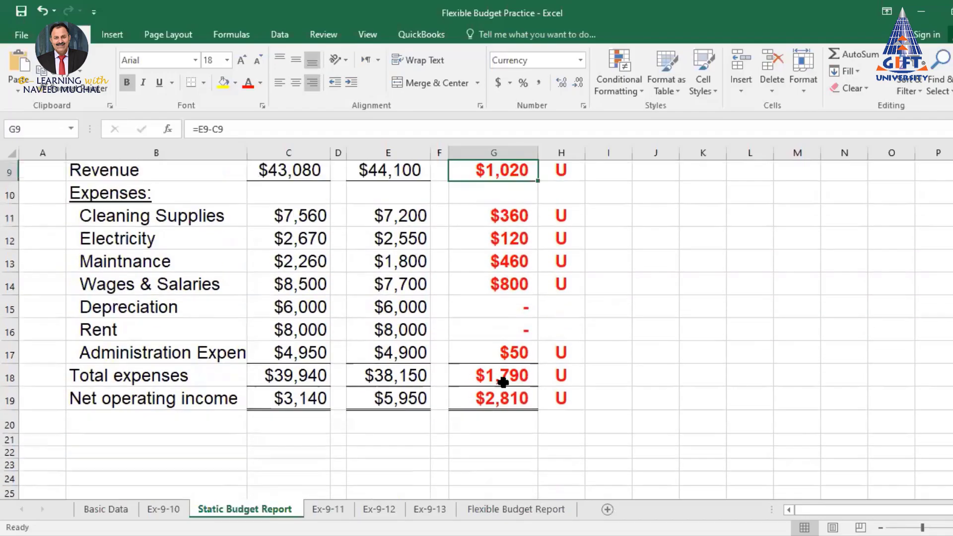
{"action": "scroll", "coordinate": [503, 380], "scroll_direction": "up", "scroll_amount": 2}
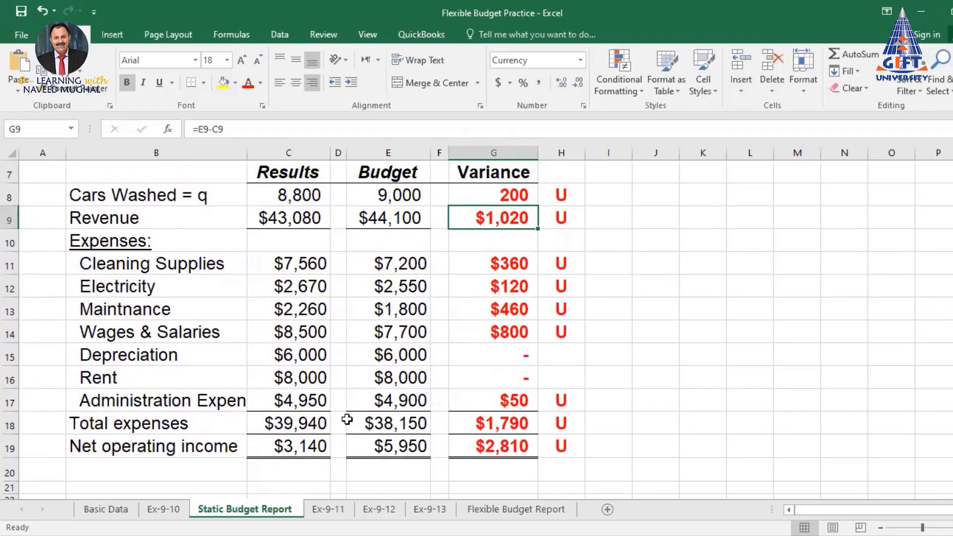
{"action": "scroll", "coordinate": [347, 419], "scroll_direction": "up", "scroll_amount": 1}
{"action": "scroll", "coordinate": [347, 419], "scroll_direction": "down", "scroll_amount": 1}
{"action": "left_click", "coordinate": [389, 450]}
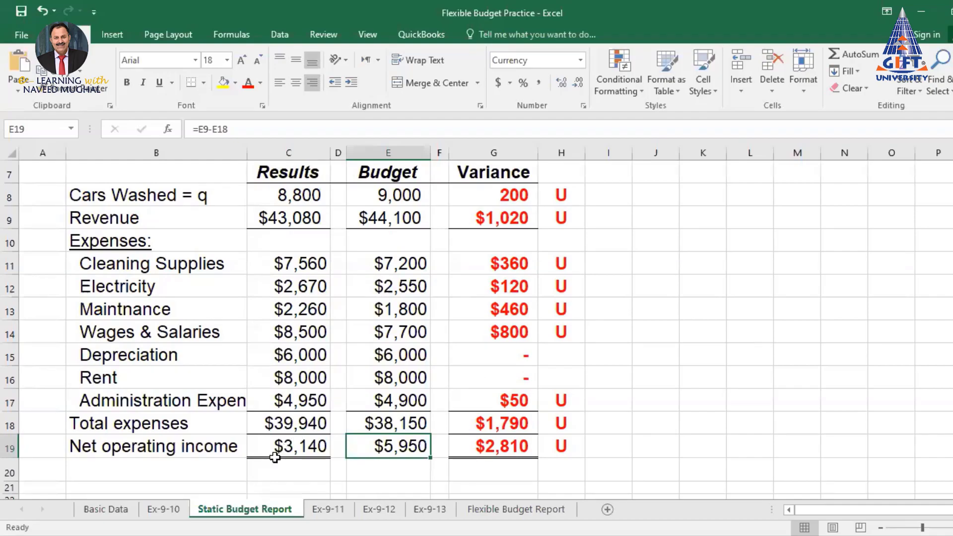
{"action": "left_click", "coordinate": [275, 453]}
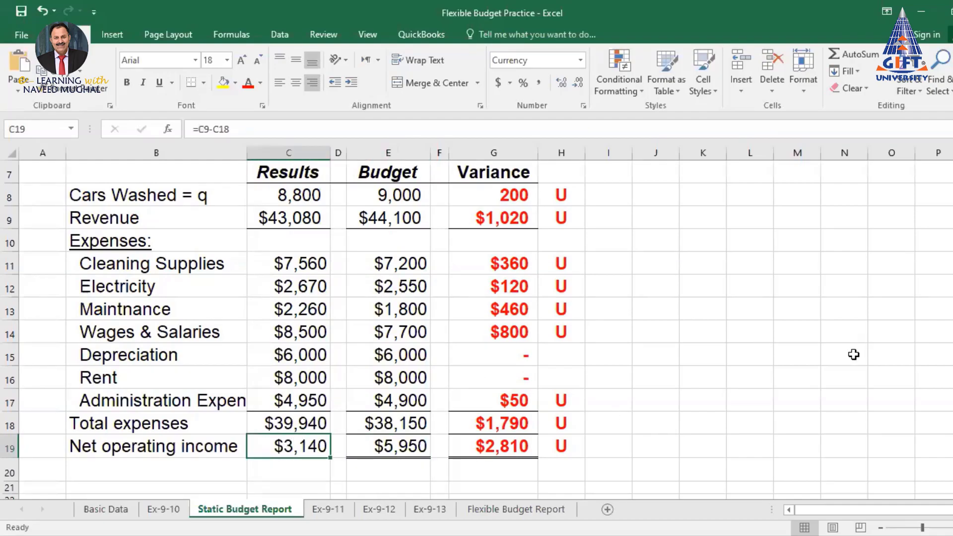
Examine the net operating income variance in G19 against the actual amount in C19 and its U flag in H19
{"action": "left_click", "coordinate": [483, 444]}
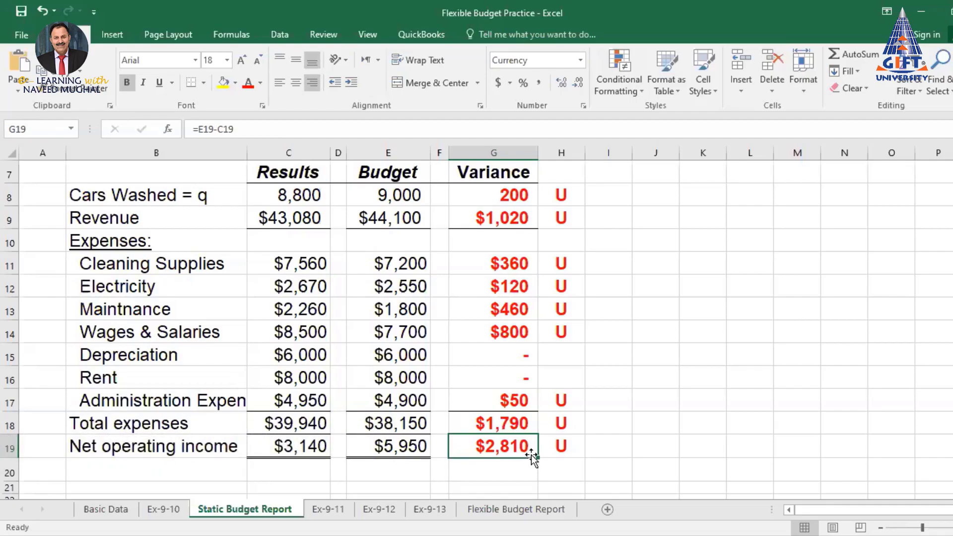
{"action": "left_click", "coordinate": [302, 451]}
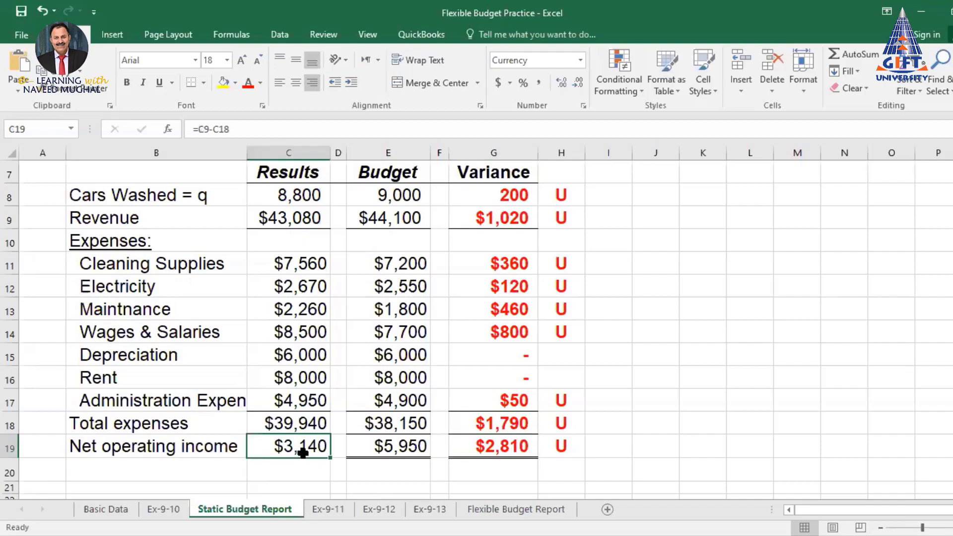
{"action": "left_click", "coordinate": [496, 443]}
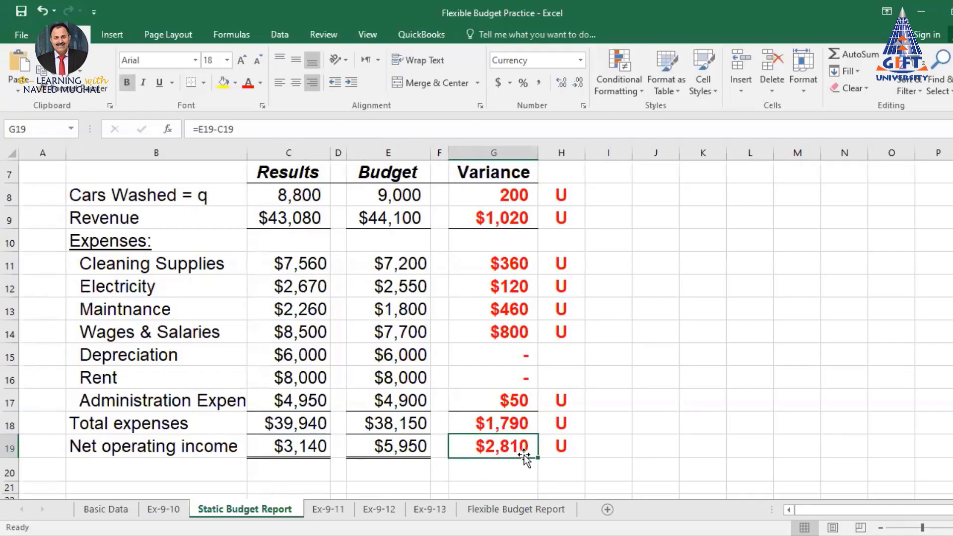
{"action": "left_click", "coordinate": [562, 450]}
{"action": "left_click", "coordinate": [494, 448]}
{"action": "left_click", "coordinate": [559, 447], "text": "shift"}
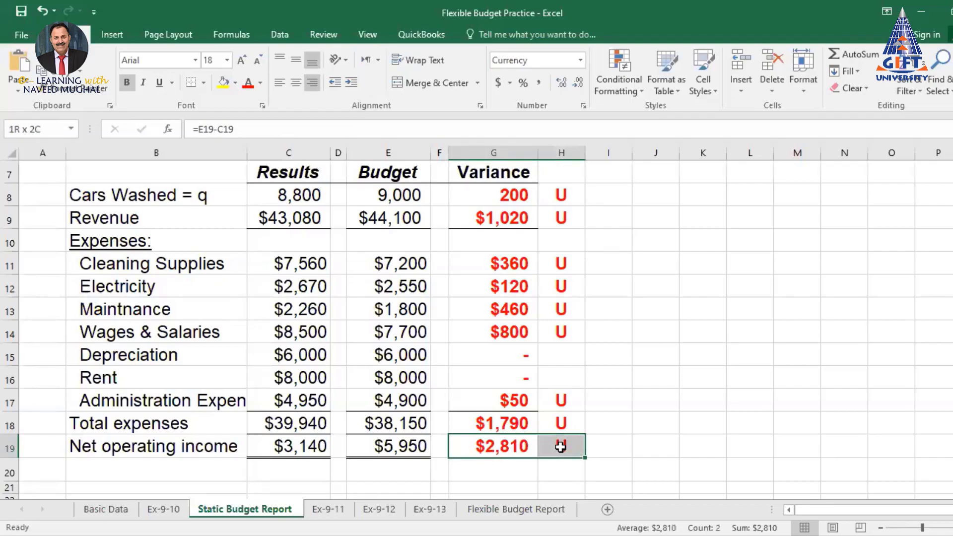
Compare the revenue variance in G9 with the individual expense variances in G11:G17
{"action": "left_click", "coordinate": [521, 216]}
{"action": "left_click_drag", "start_coordinate": [514, 260], "coordinate": [511, 397]}
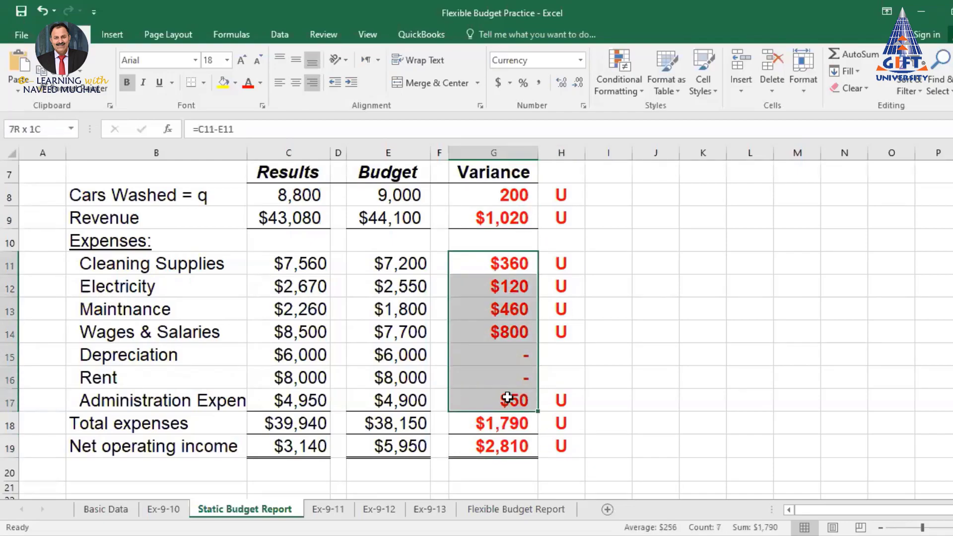
{"action": "left_click", "coordinate": [515, 217]}
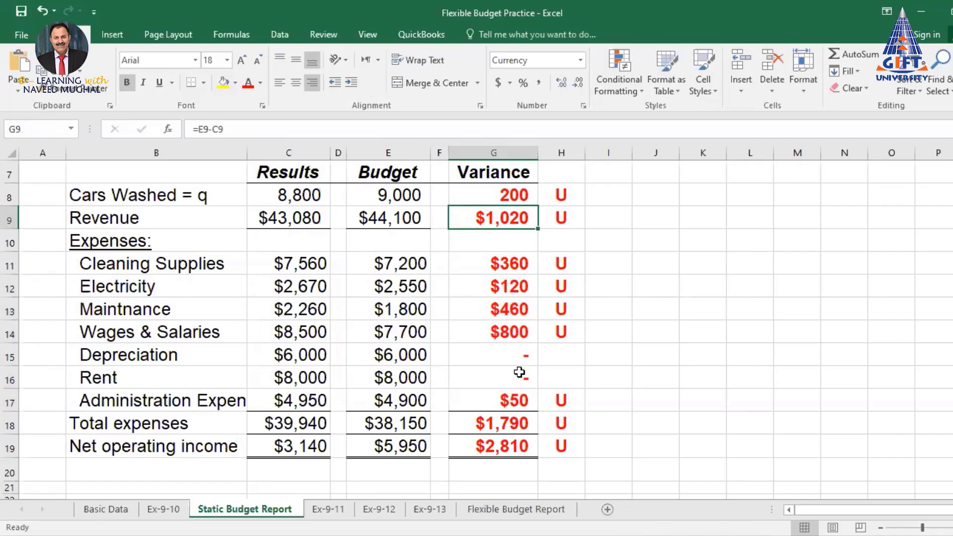
{"action": "left_click_drag", "start_coordinate": [498, 264], "coordinate": [491, 396]}
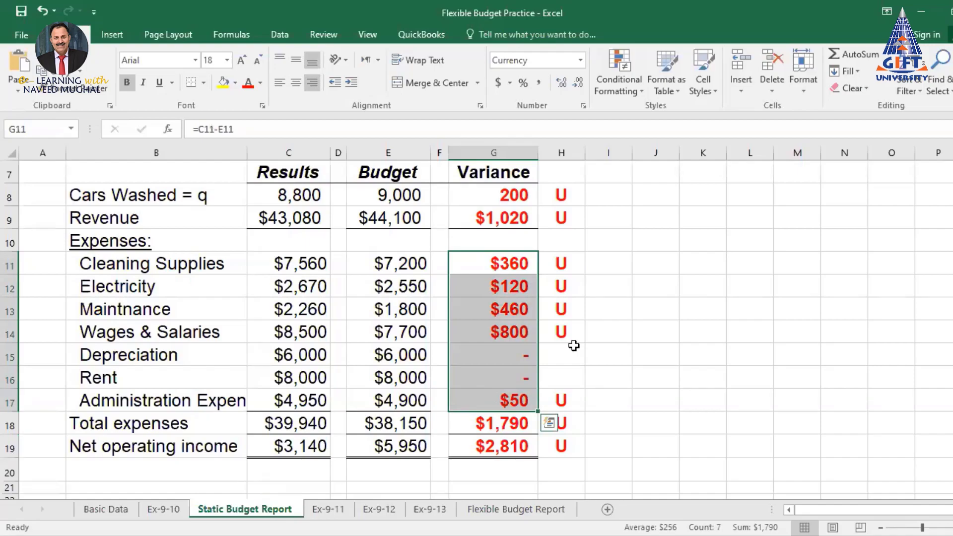
{"action": "left_click", "coordinate": [653, 283]}
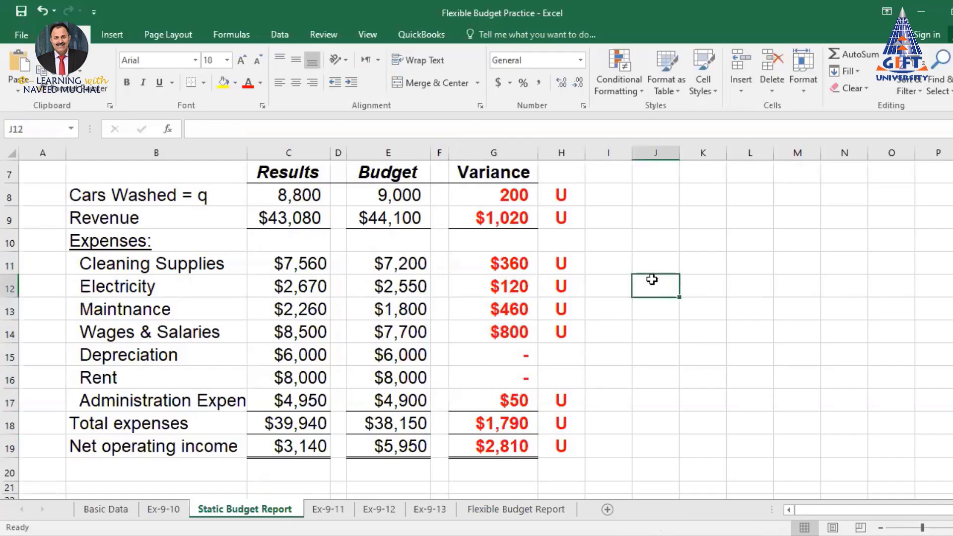
Trace the revenue variance in G9 to the budget in E9 and results in C9, and review the flag formula in H9
{"action": "left_click", "coordinate": [501, 218]}
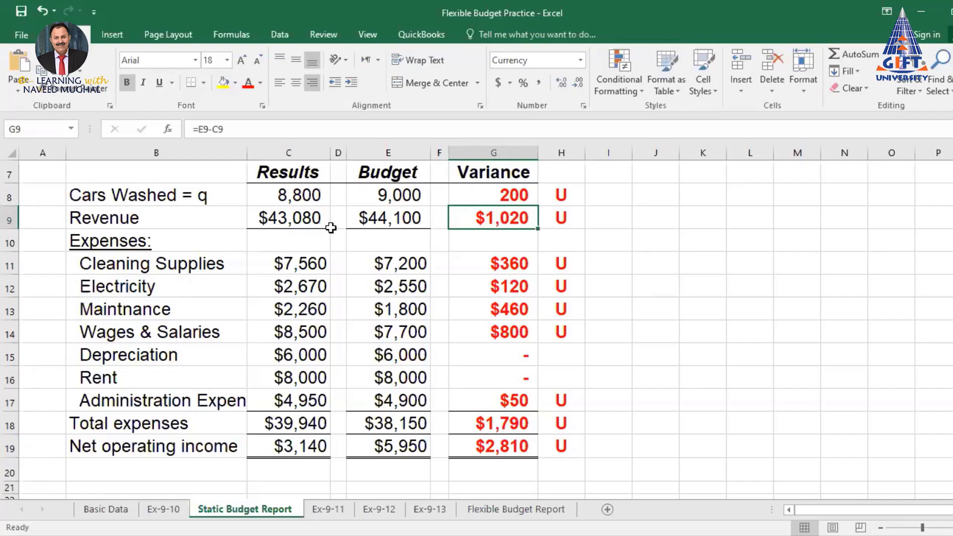
{"action": "left_click", "coordinate": [381, 218]}
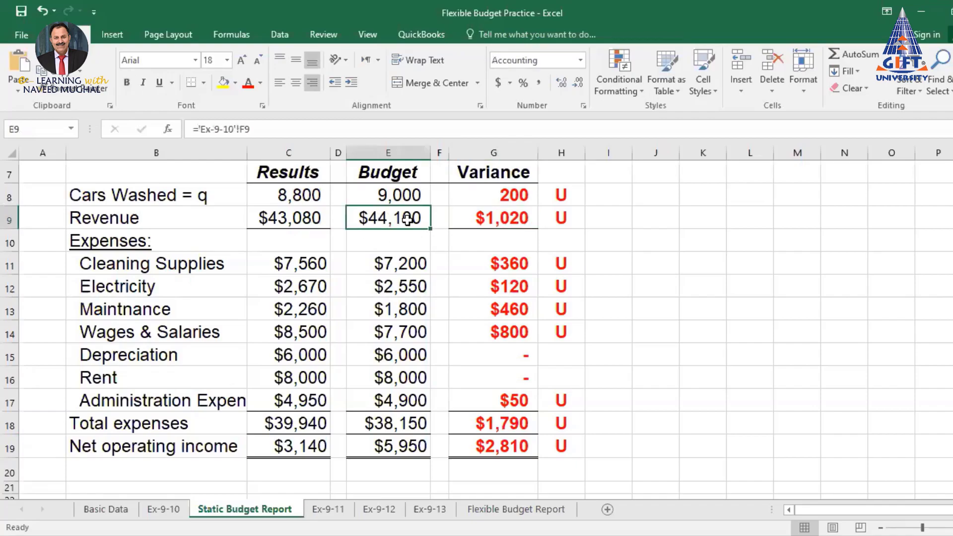
{"action": "left_click", "coordinate": [307, 219]}
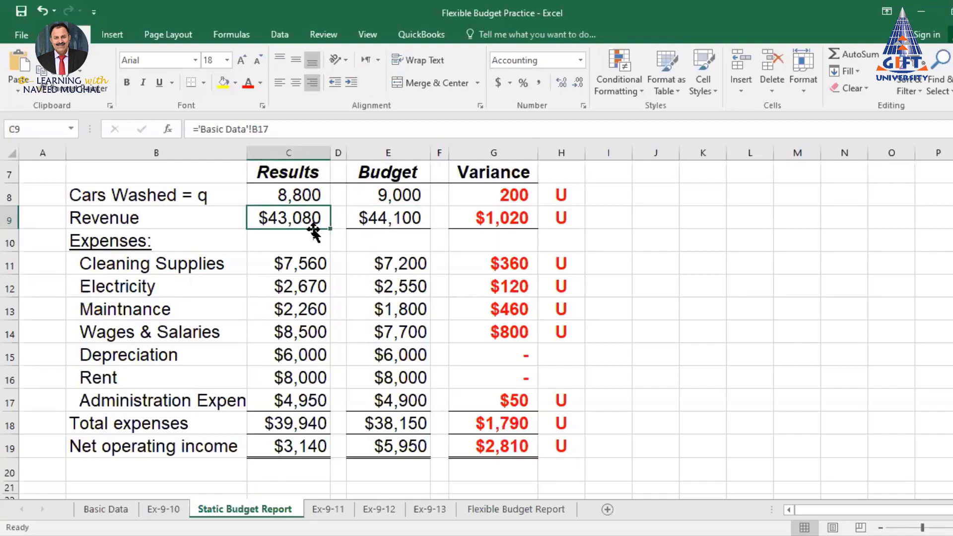
{"action": "left_click", "coordinate": [509, 219]}
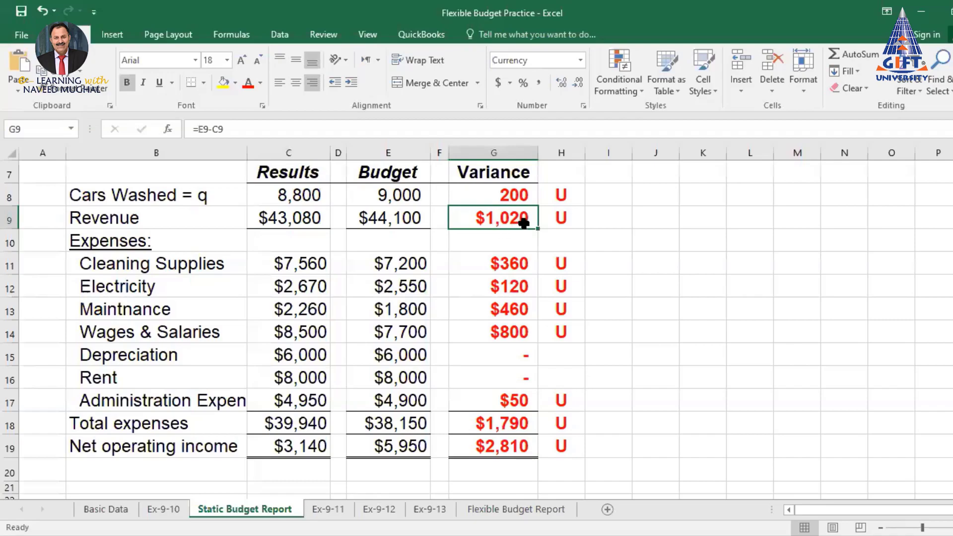
{"action": "left_click", "coordinate": [564, 217]}
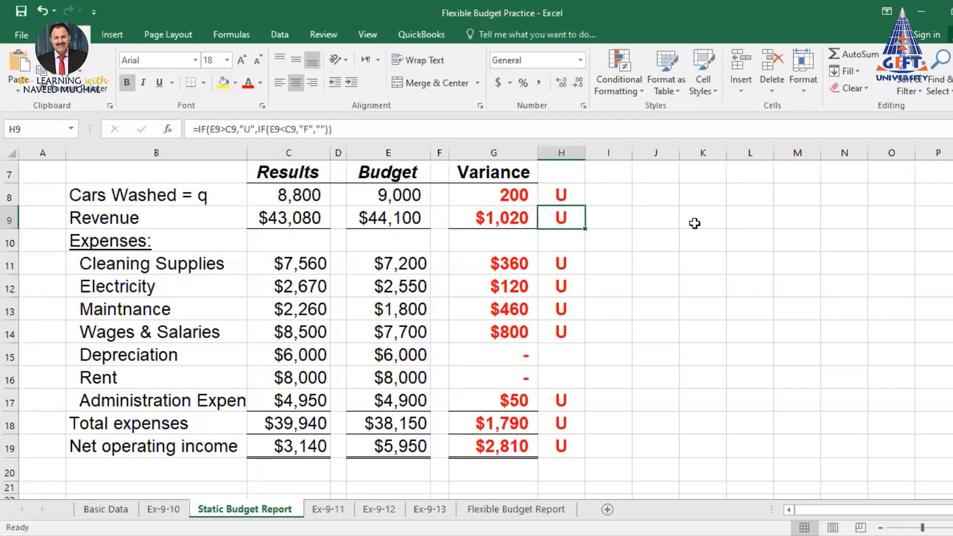
{"action": "left_click", "coordinate": [388, 219]}
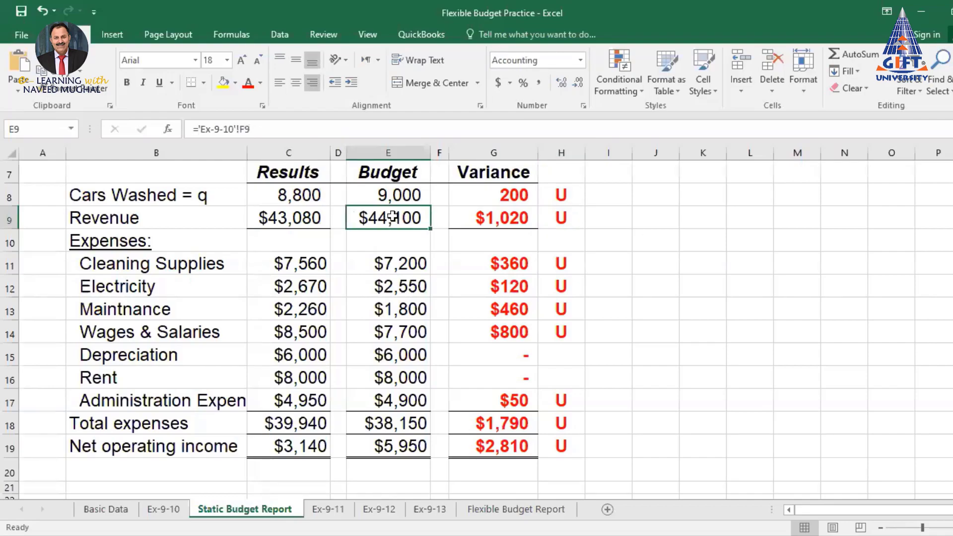
{"action": "left_click", "coordinate": [305, 220]}
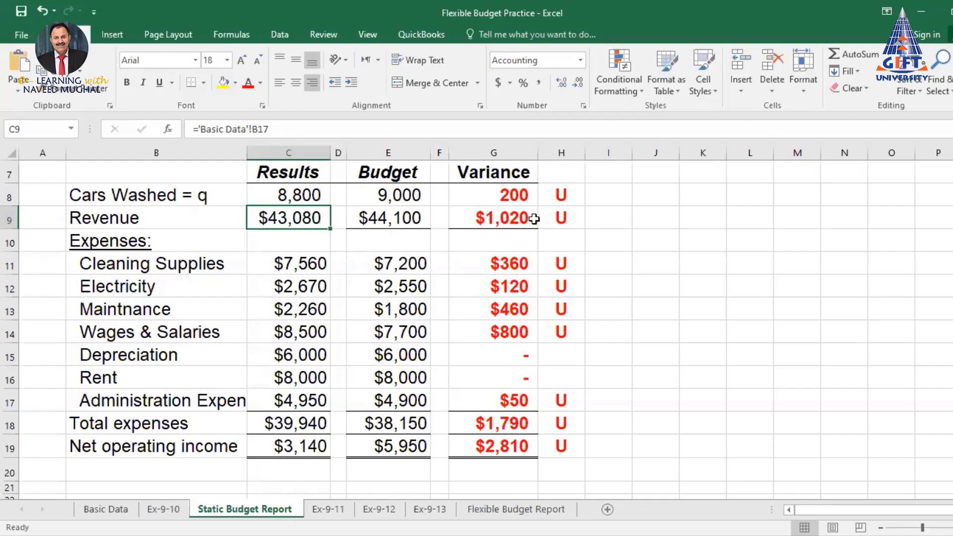
{"action": "left_click", "coordinate": [516, 217]}
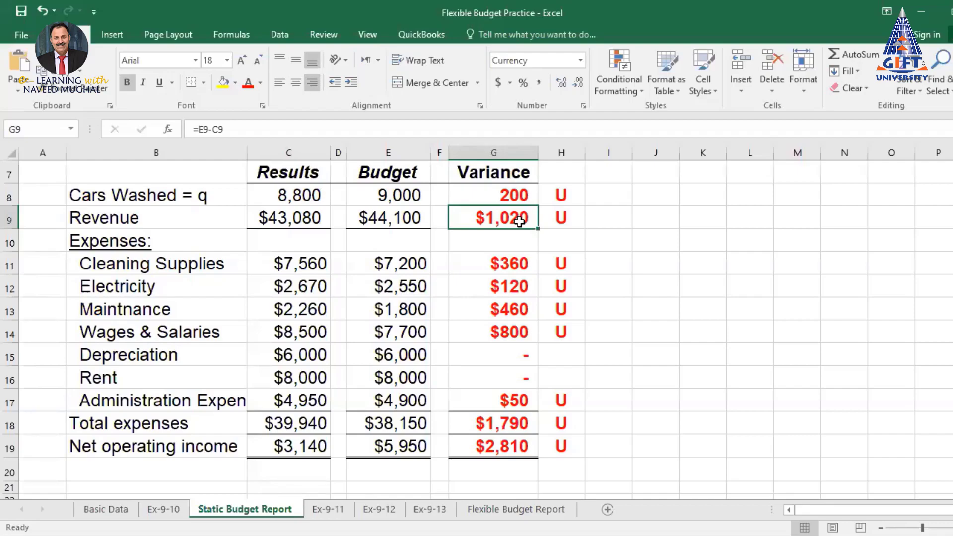
Change the value-if-true label of the IF function in H9 to "Unfavorable"
{"action": "left_click", "coordinate": [561, 219]}
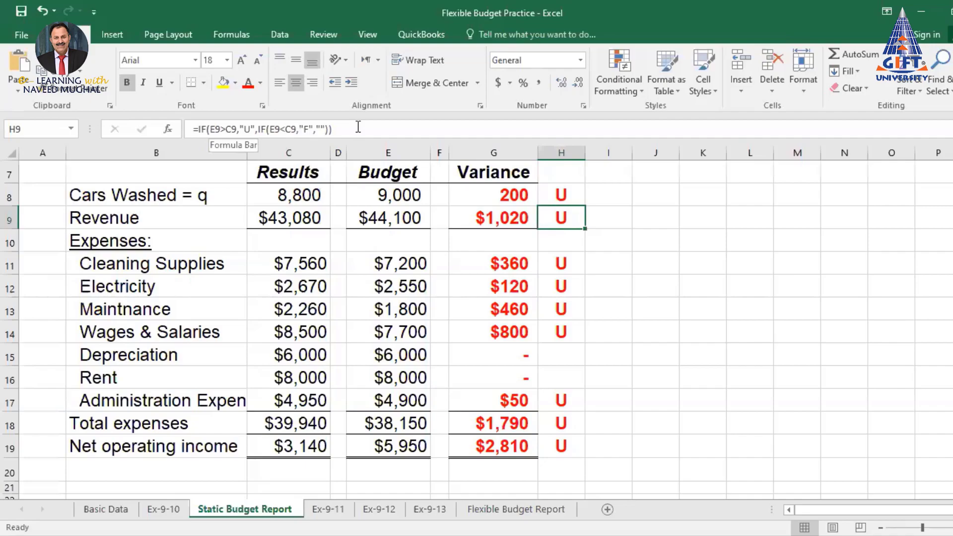
{"action": "left_click", "coordinate": [168, 129]}
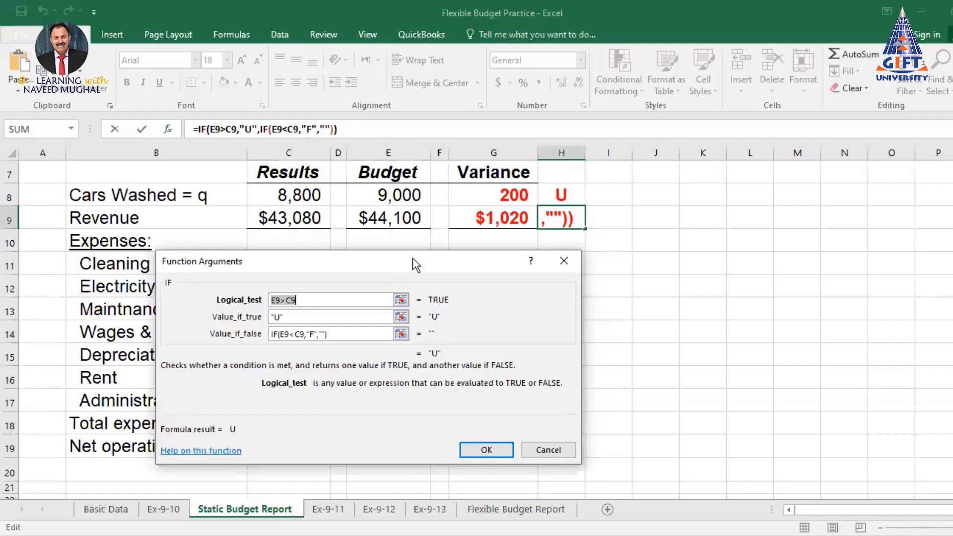
{"action": "left_click_drag", "start_coordinate": [416, 264], "coordinate": [792, 278]}
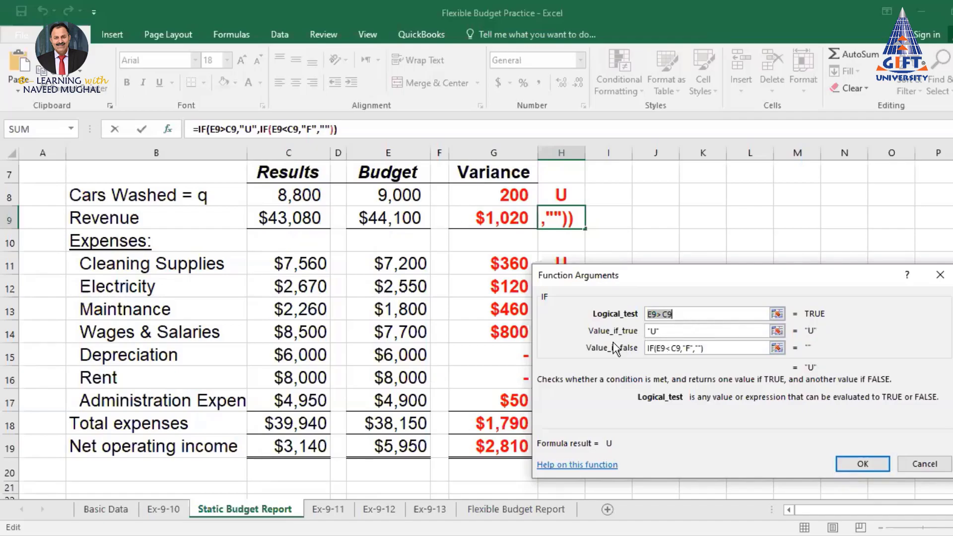
{"action": "left_click", "coordinate": [655, 332]}
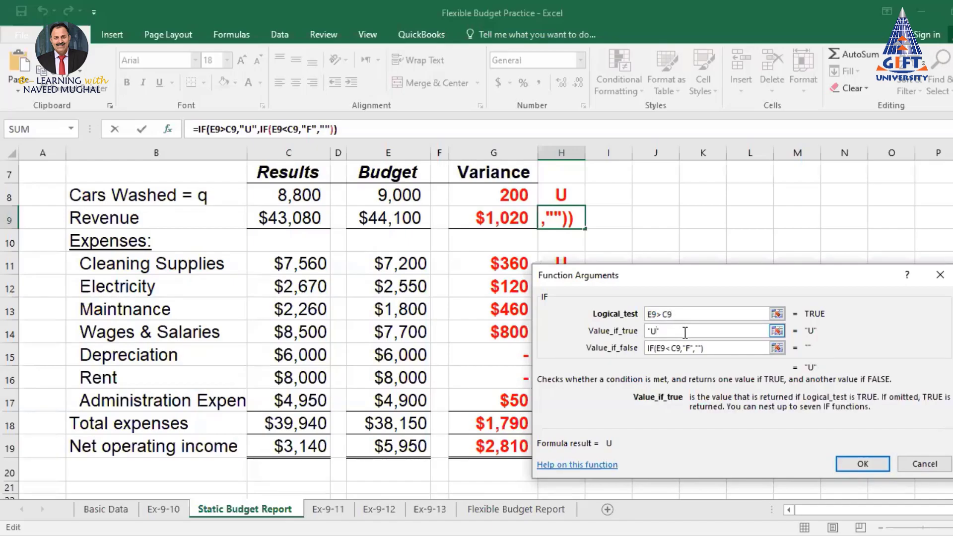
{"action": "type", "text": "nfav"}
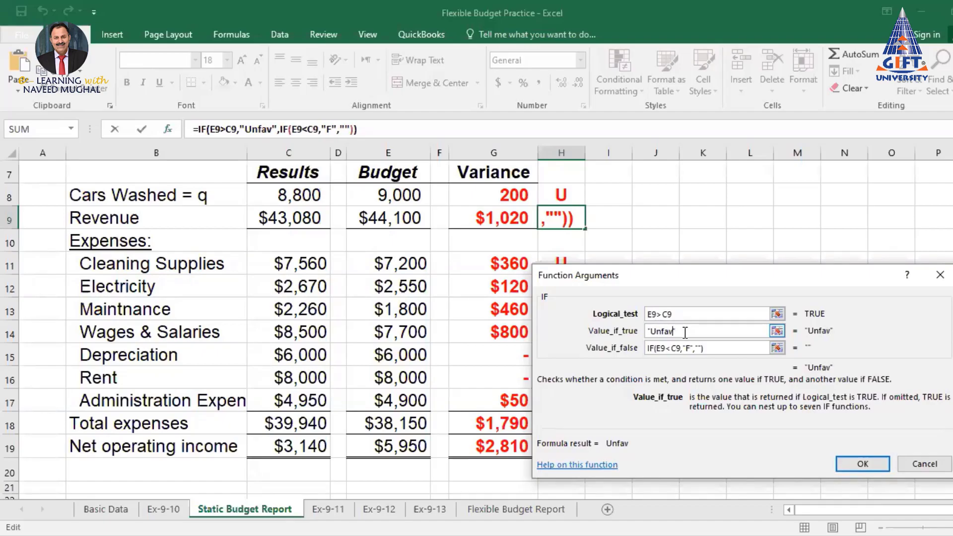
{"action": "type", "text": "orab"}
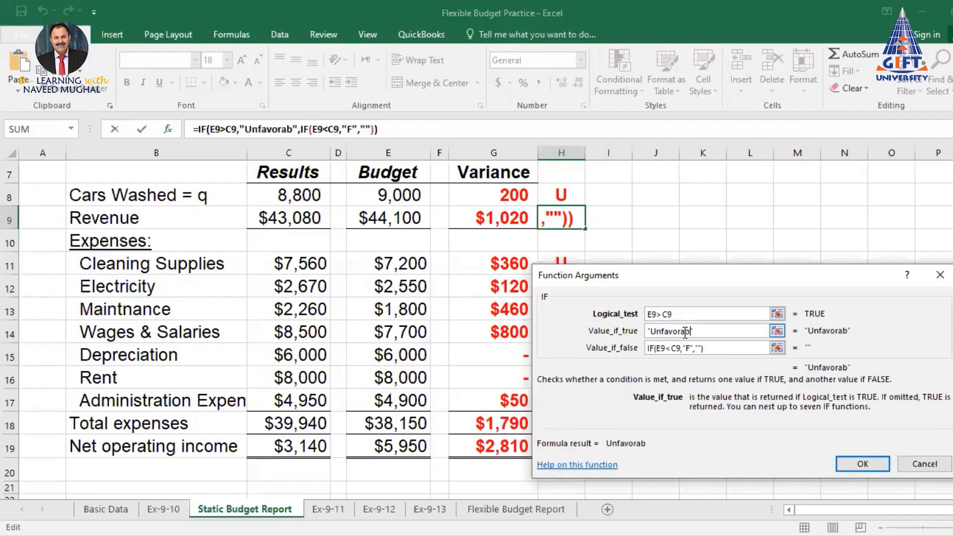
{"action": "type", "text": "le"}
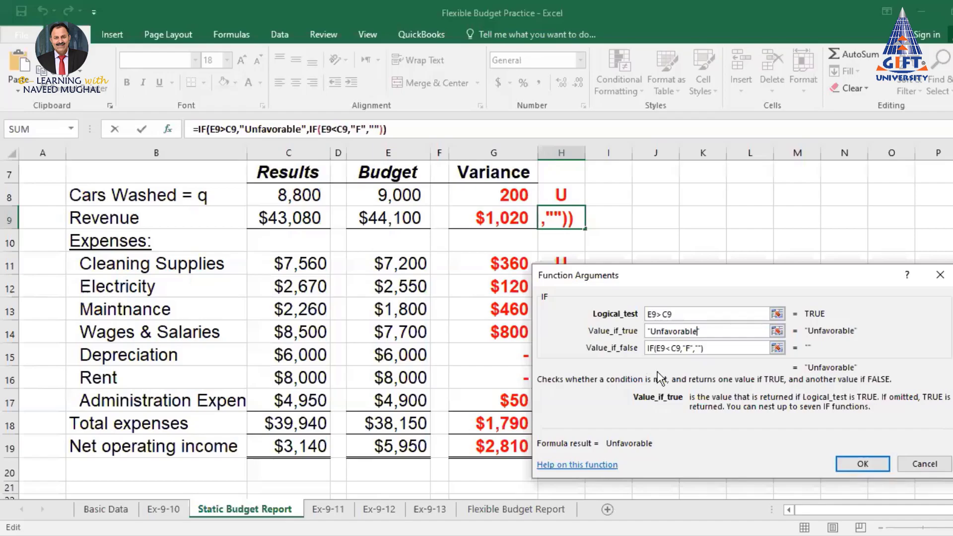
Change the nested IF's label in H9 from F to "Favourable" and apply the edited formula
{"action": "left_click", "coordinate": [691, 349]}
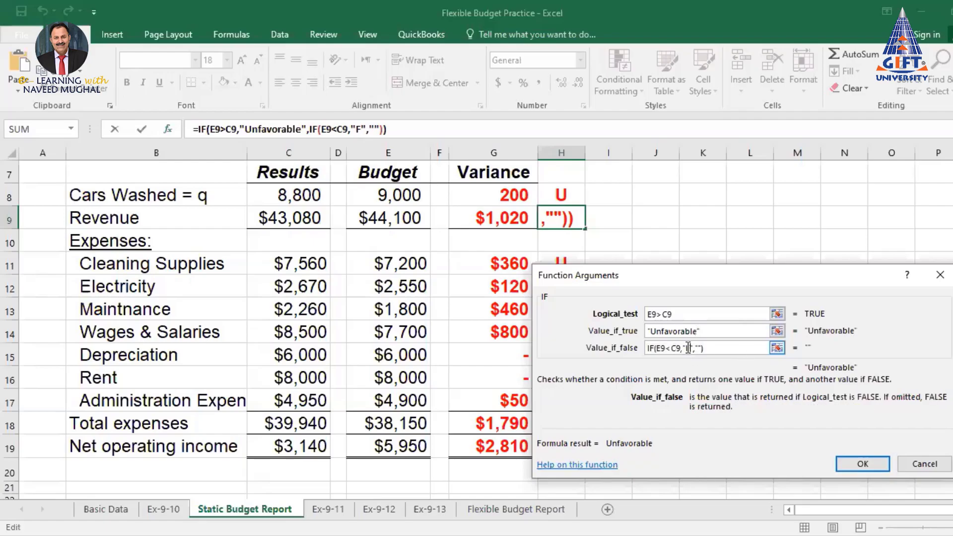
{"action": "type", "text": "Fa"}
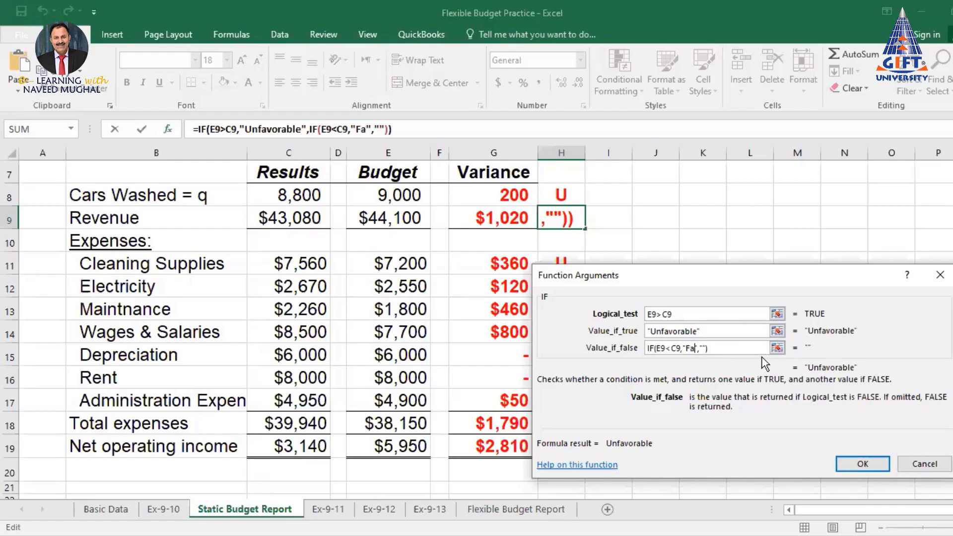
{"action": "type", "text": "vou"}
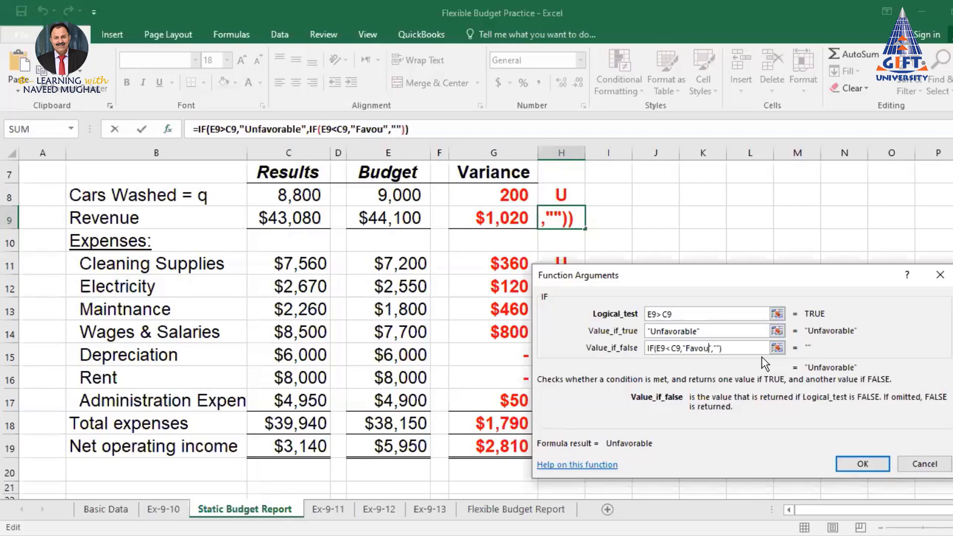
{"action": "type", "text": "rable"}
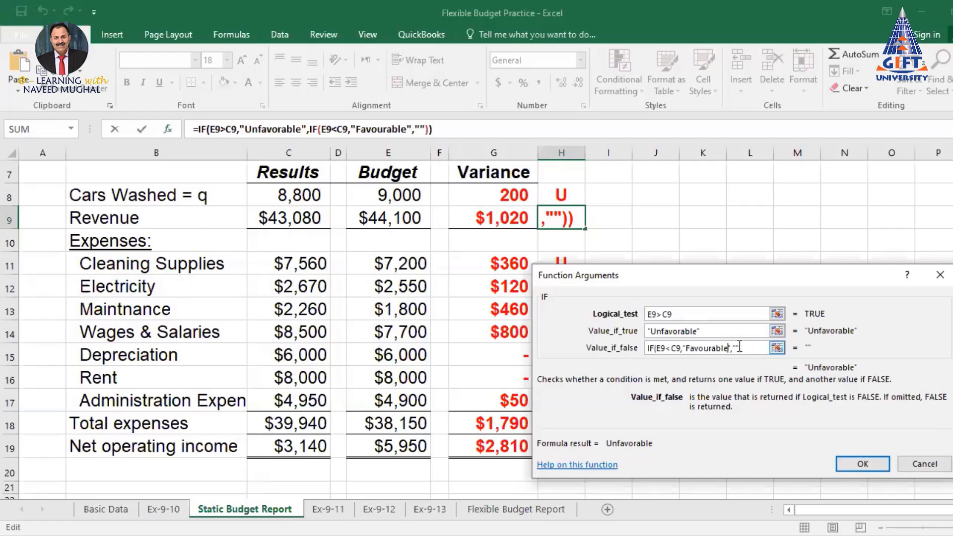
{"action": "left_click", "coordinate": [863, 464]}
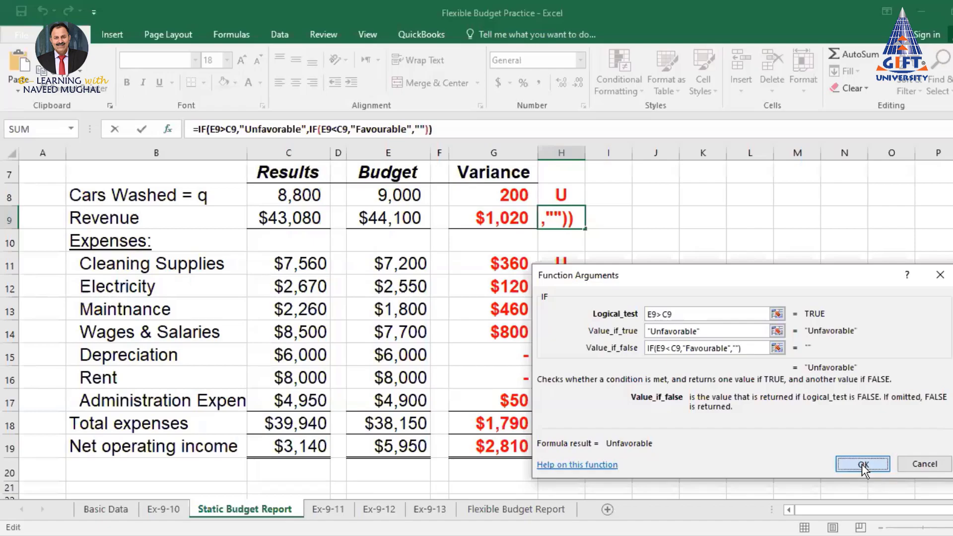
Autofit column H to its contents and check the revised revenue flag formula in H9
{"action": "double_click", "coordinate": [583, 151]}
{"action": "left_click", "coordinate": [764, 263]}
{"action": "left_click", "coordinate": [600, 218]}
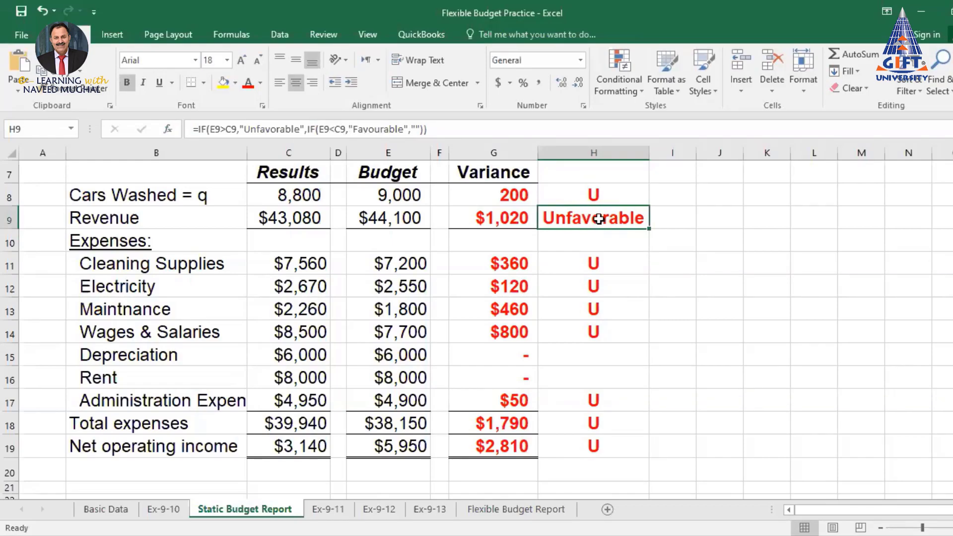
Insert an IF function in I9 and set its logical test to E9>C9
{"action": "left_click", "coordinate": [680, 217]}
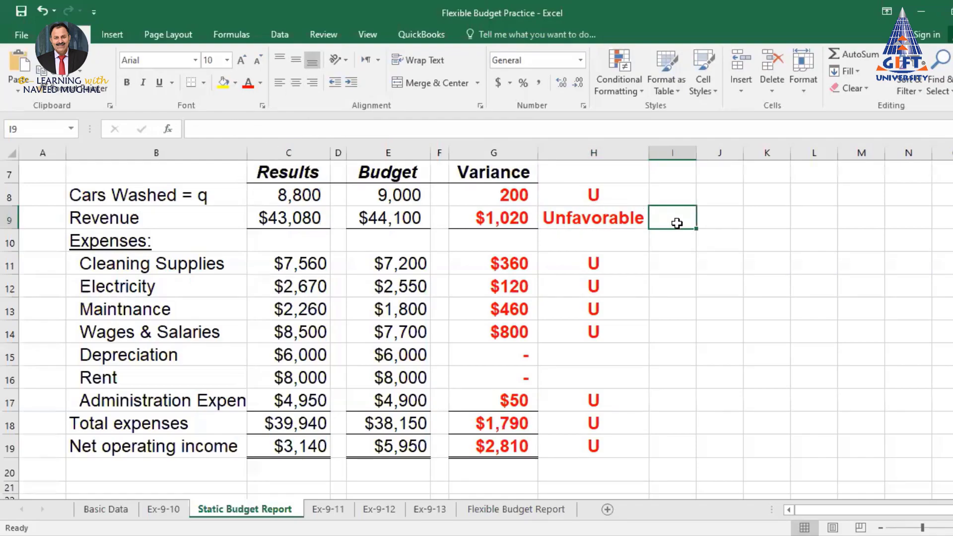
{"action": "left_click", "coordinate": [171, 132]}
{"action": "left_click", "coordinate": [612, 367]}
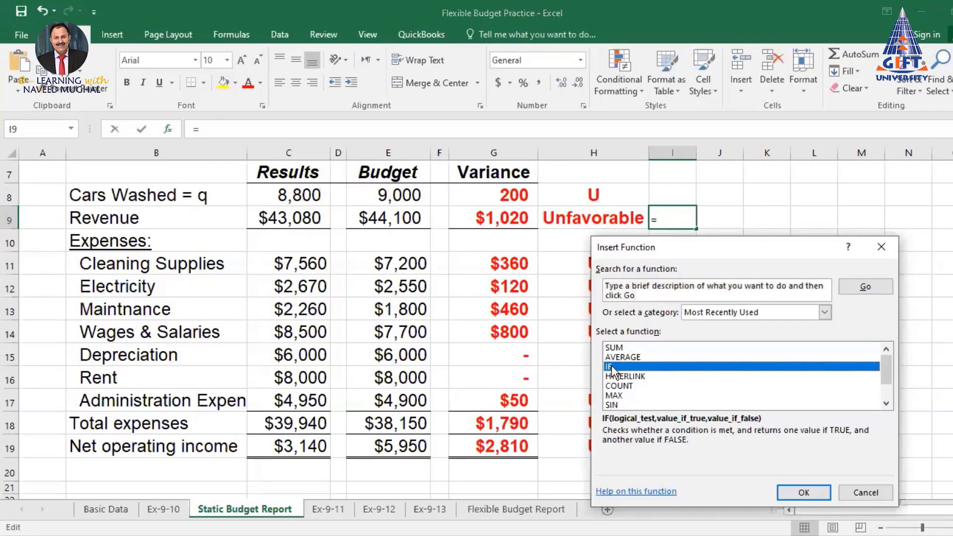
{"action": "left_click", "coordinate": [806, 493]}
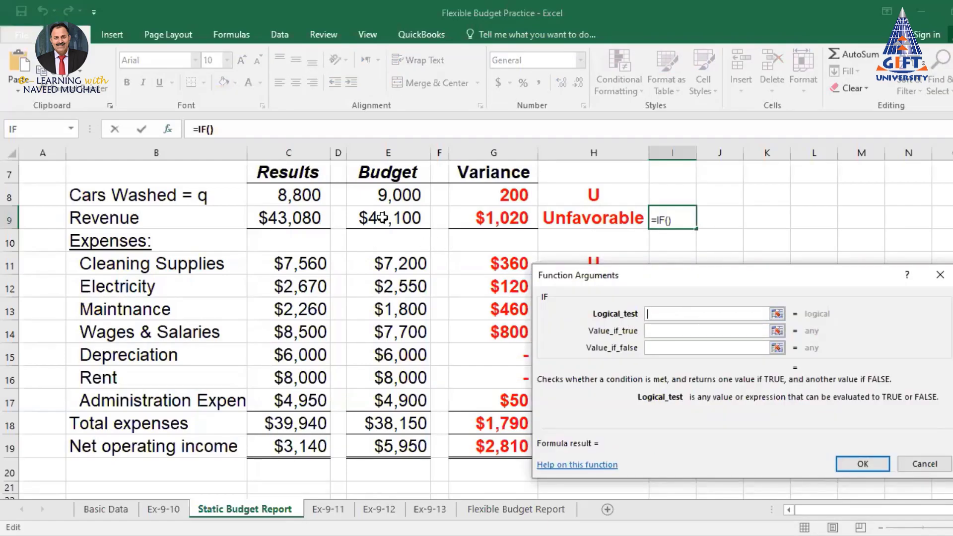
{"action": "left_click", "coordinate": [381, 218]}
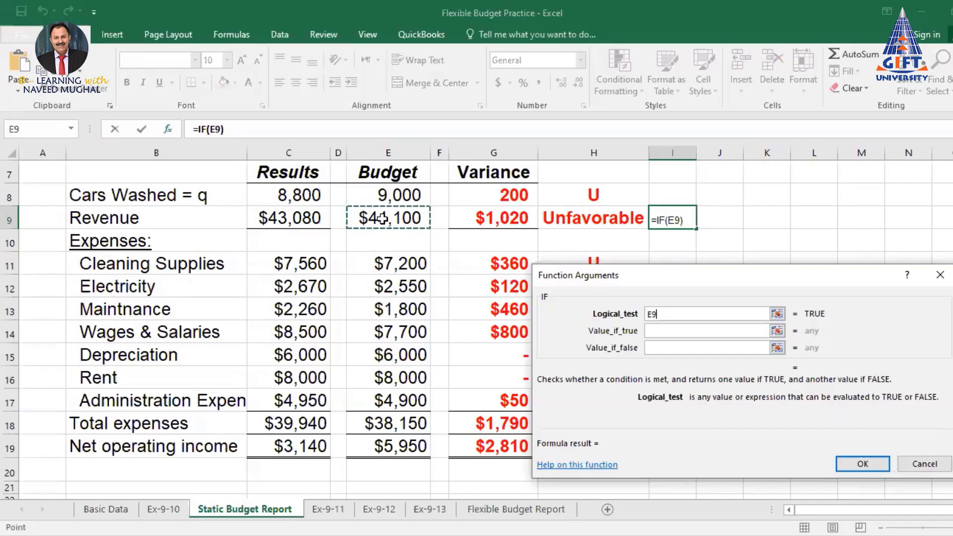
{"action": "type", "text": ">"}
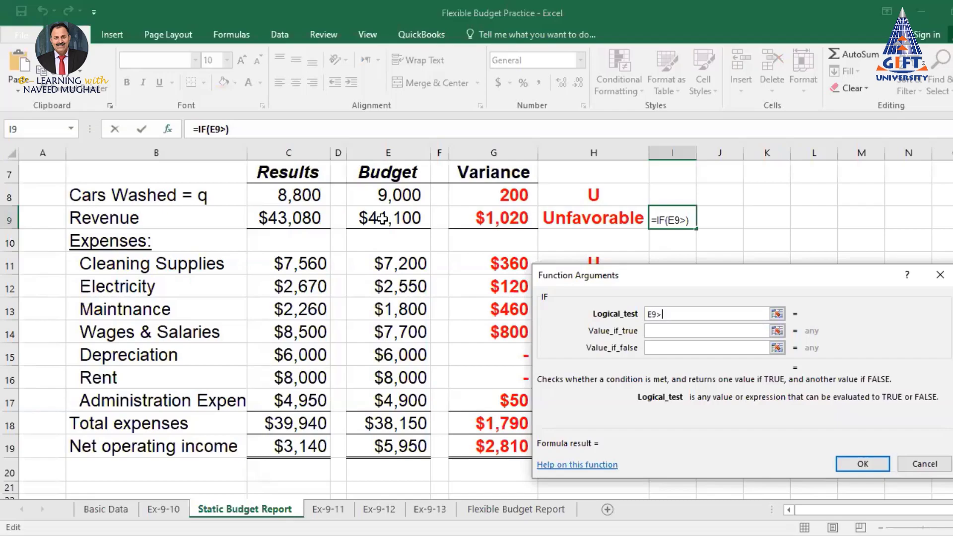
{"action": "left_click", "coordinate": [286, 219]}
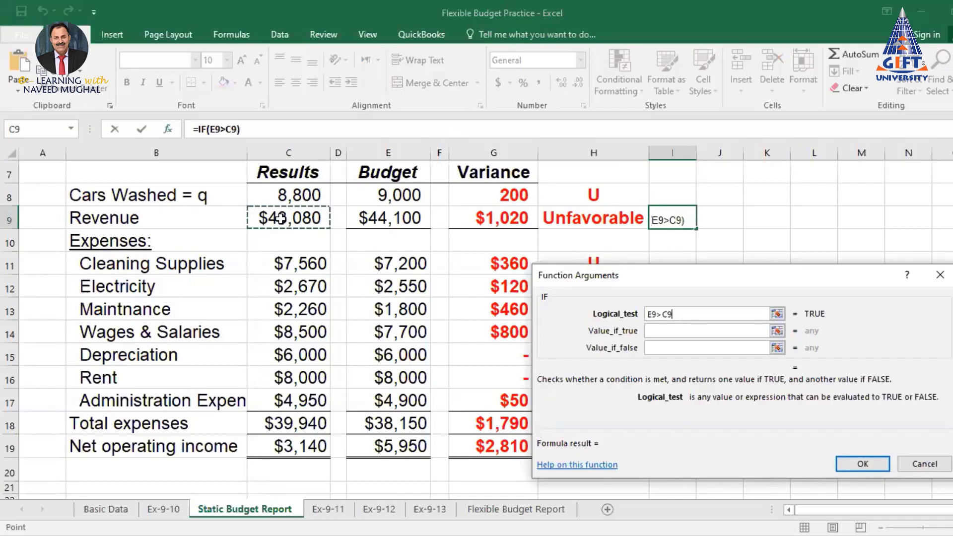
Set the value-if-true of the IF function in I9 to "U"
{"action": "left_click", "coordinate": [670, 329]}
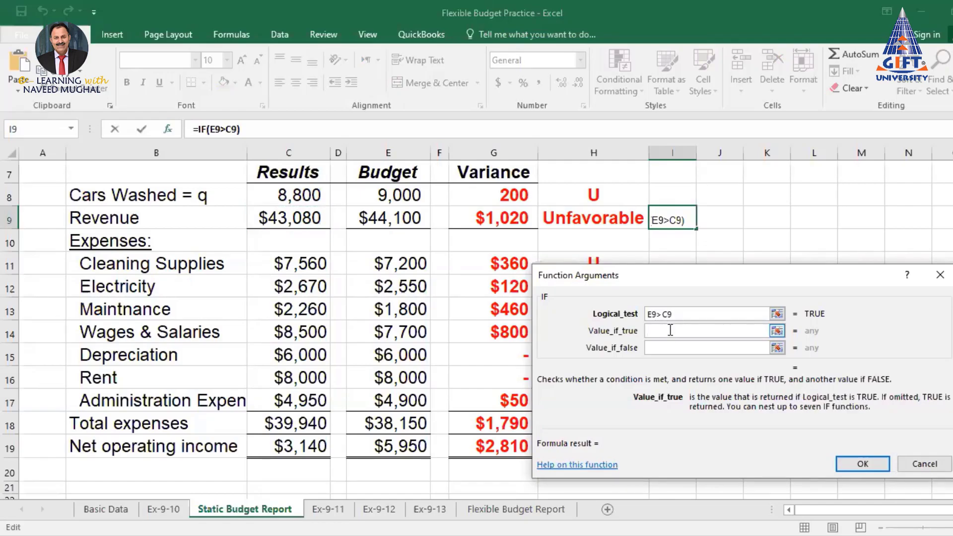
{"action": "type", "text": "\"\""}
{"action": "left_click", "coordinate": [704, 315]}
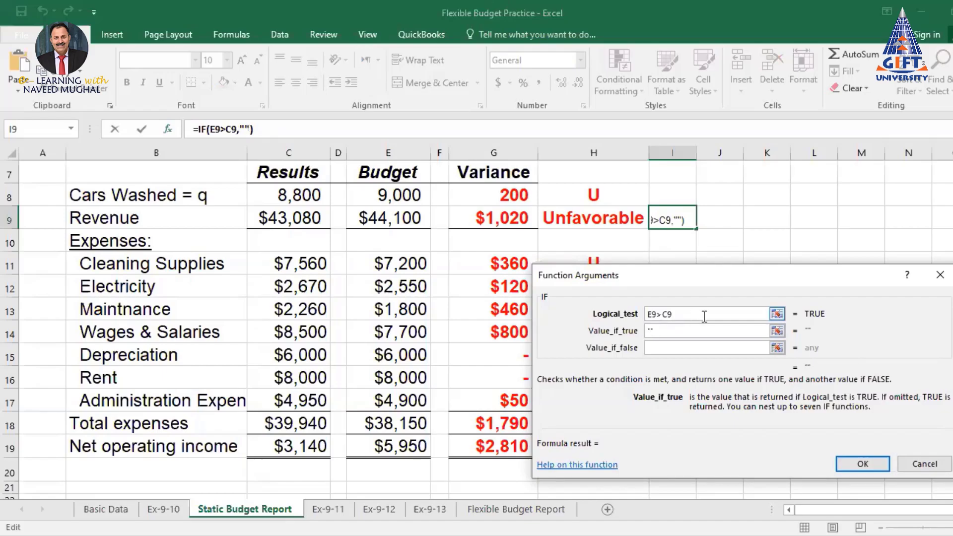
{"action": "type", "text": "U"}
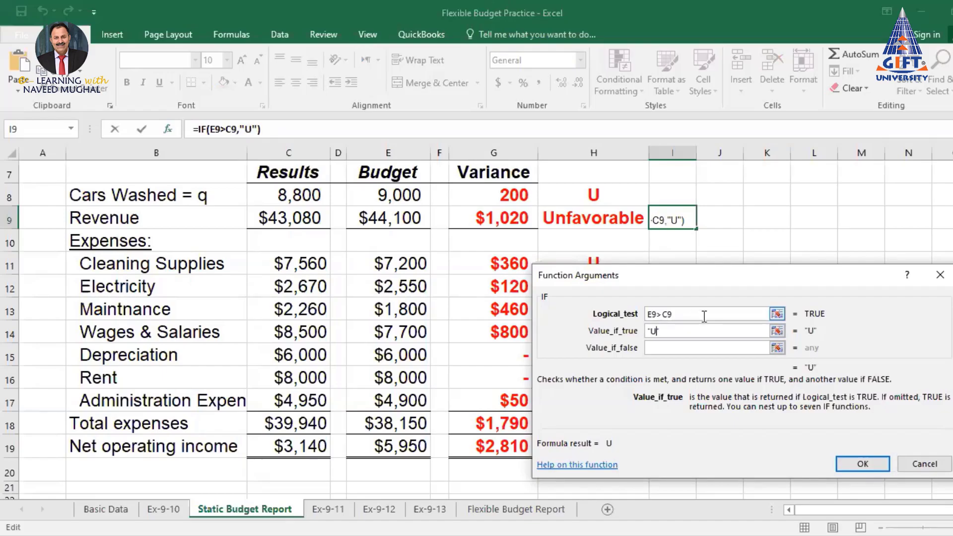
Begin a nested IF as the value-if-false in I9 that tests E9<C9 and returns "F" when true
{"action": "left_click", "coordinate": [695, 346]}
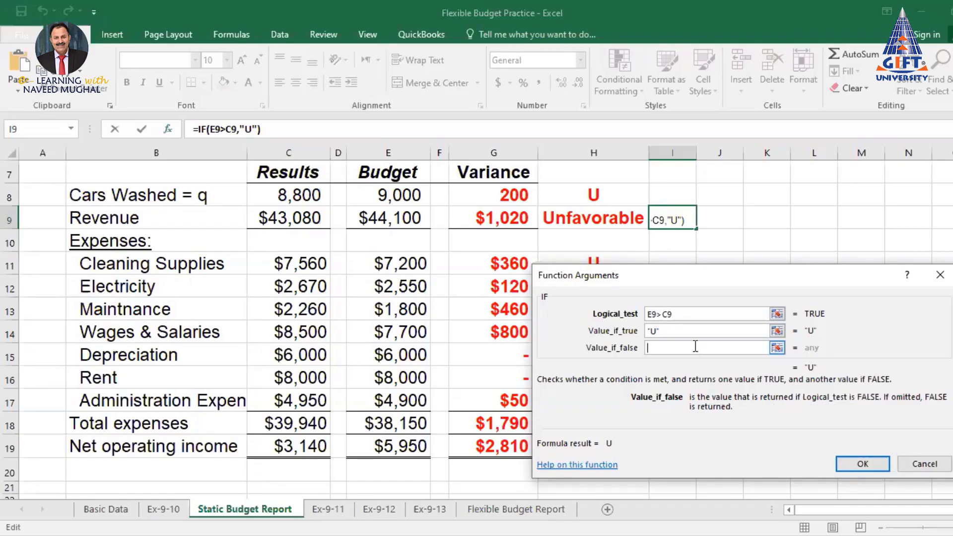
{"action": "type", "text": "if"}
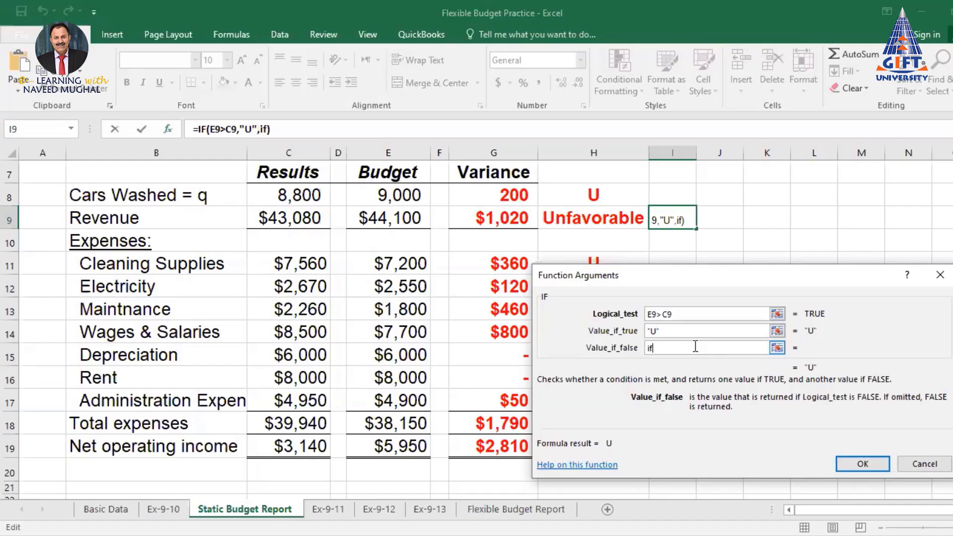
{"action": "type", "text": "("}
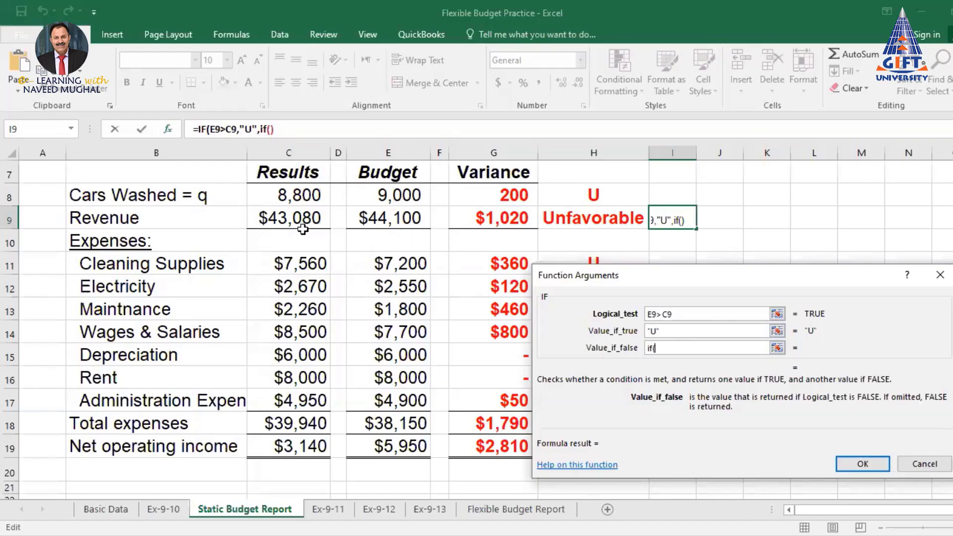
{"action": "left_click", "coordinate": [390, 220]}
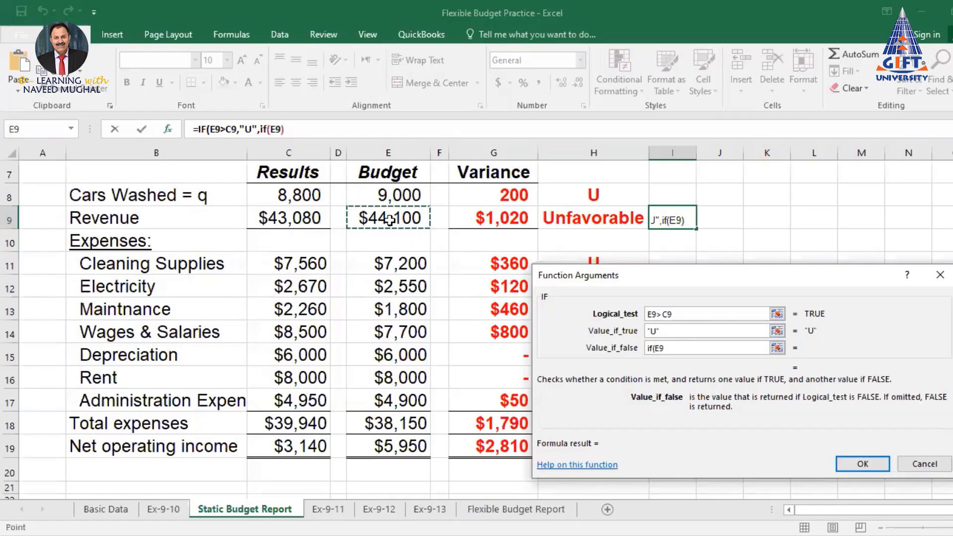
{"action": "type", "text": "<"}
{"action": "left_click", "coordinate": [289, 218]}
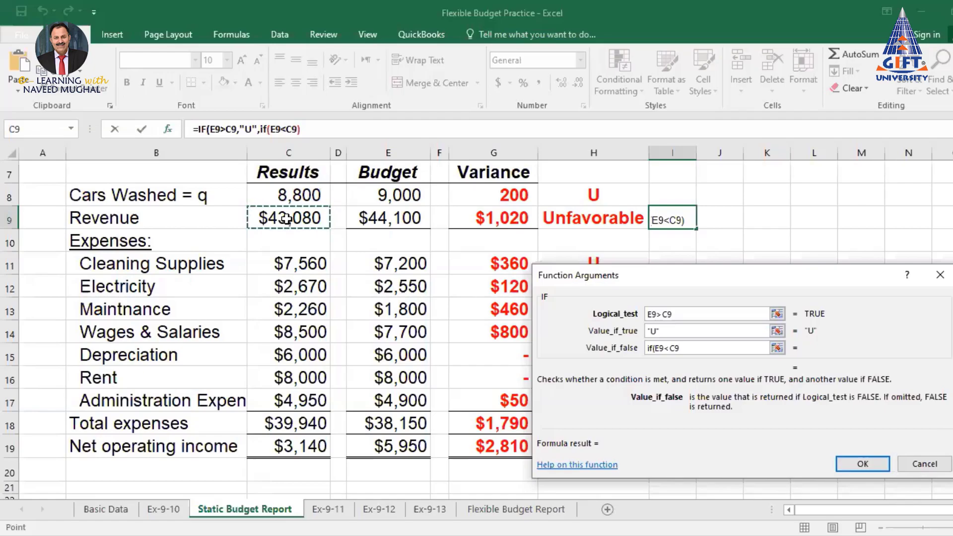
{"action": "type", "text": ","}
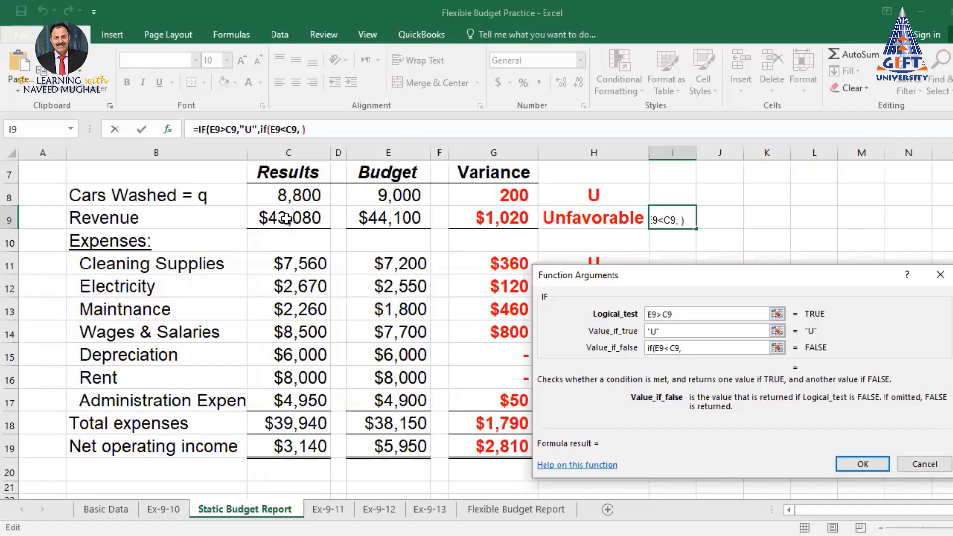
{"action": "type", "text": " ::"}
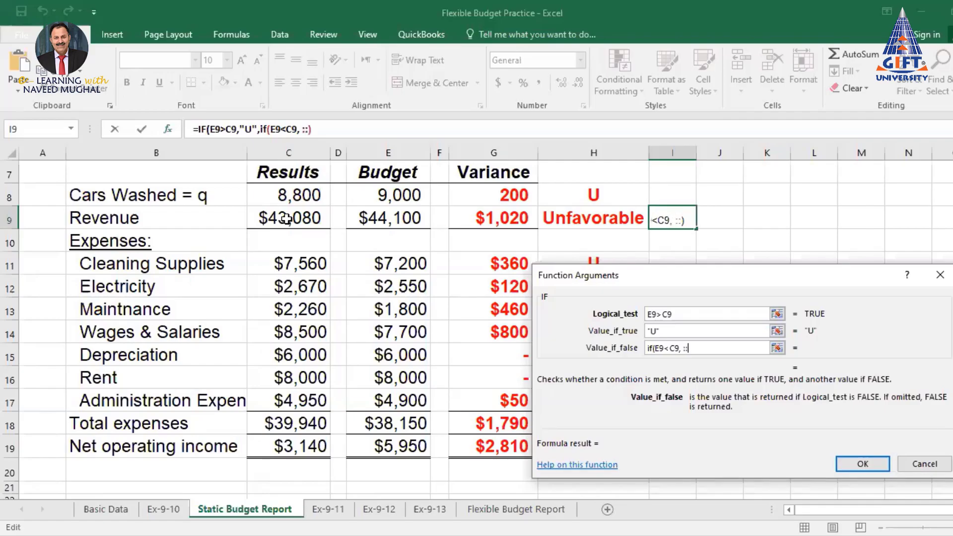
{"action": "key", "text": "BackSpace"}
{"action": "key", "text": "BackSpace"}
{"action": "type", "text": "\"\""}
{"action": "type", "text": "F"}
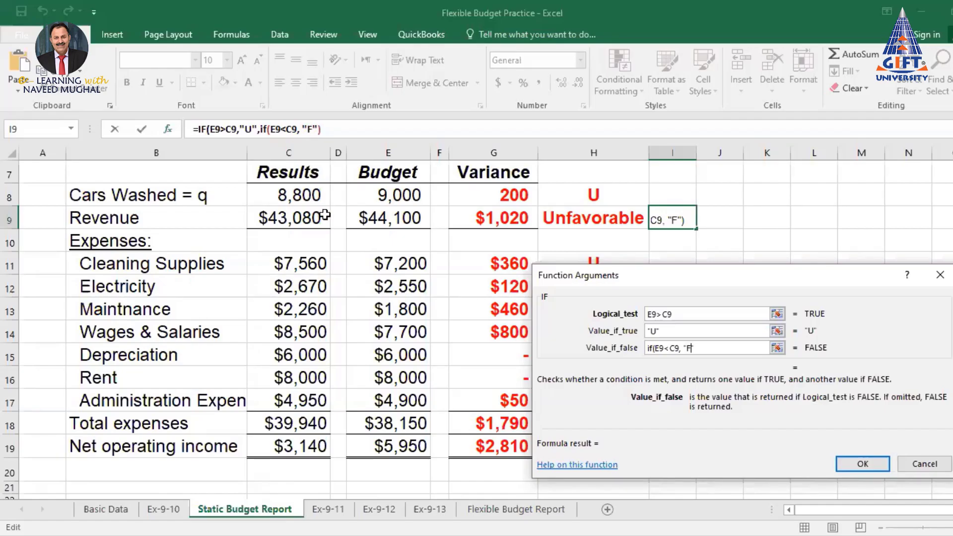
Complete the nested IF in I9 with an empty string as its final value and apply the formula
{"action": "left_click", "coordinate": [700, 348]}
{"action": "type", "text": ","}
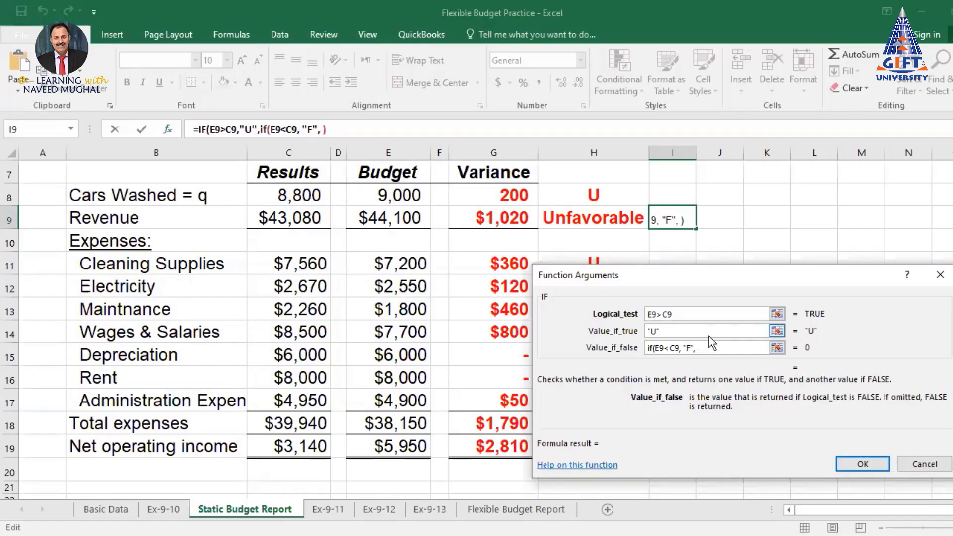
{"action": "type", "text": " \"\""}
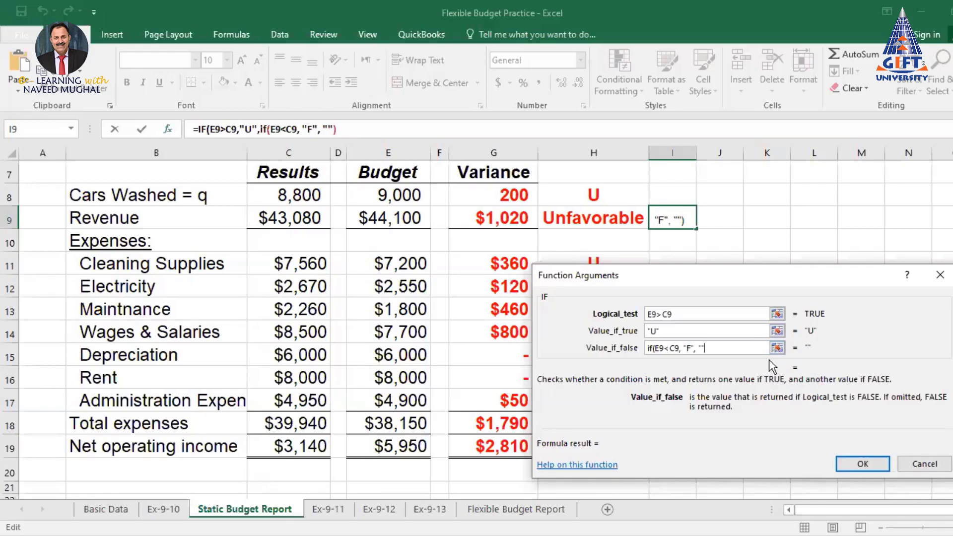
{"action": "type", "text": ")"}
{"action": "left_click", "coordinate": [860, 463]}
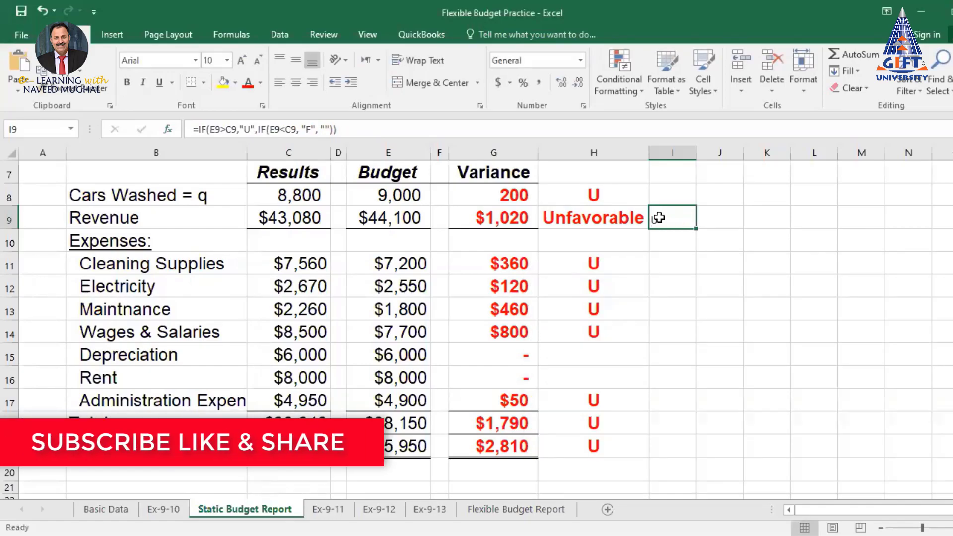
Examine the new nested IF formula and its flag in I9, comparing it with the variance flags in H9:H19
{"action": "left_click", "coordinate": [672, 243]}
{"action": "left_click", "coordinate": [670, 208]}
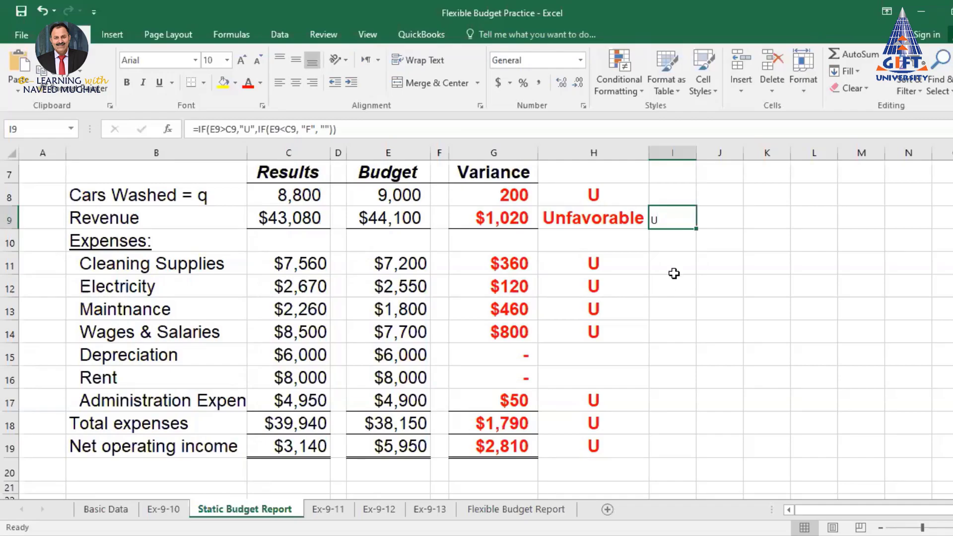
{"action": "left_click", "coordinate": [670, 241]}
{"action": "left_click", "coordinate": [675, 219]}
{"action": "left_click", "coordinate": [666, 240]}
{"action": "left_click", "coordinate": [674, 216]}
{"action": "left_click", "coordinate": [672, 236]}
{"action": "left_click", "coordinate": [675, 218]}
{"action": "left_click", "coordinate": [676, 238]}
{"action": "left_click", "coordinate": [676, 221]}
{"action": "left_click", "coordinate": [675, 237]}
{"action": "left_click", "coordinate": [676, 219]}
{"action": "left_click", "coordinate": [667, 240]}
{"action": "left_click", "coordinate": [609, 219]}
{"action": "left_click_drag", "start_coordinate": [607, 235], "coordinate": [567, 446]}
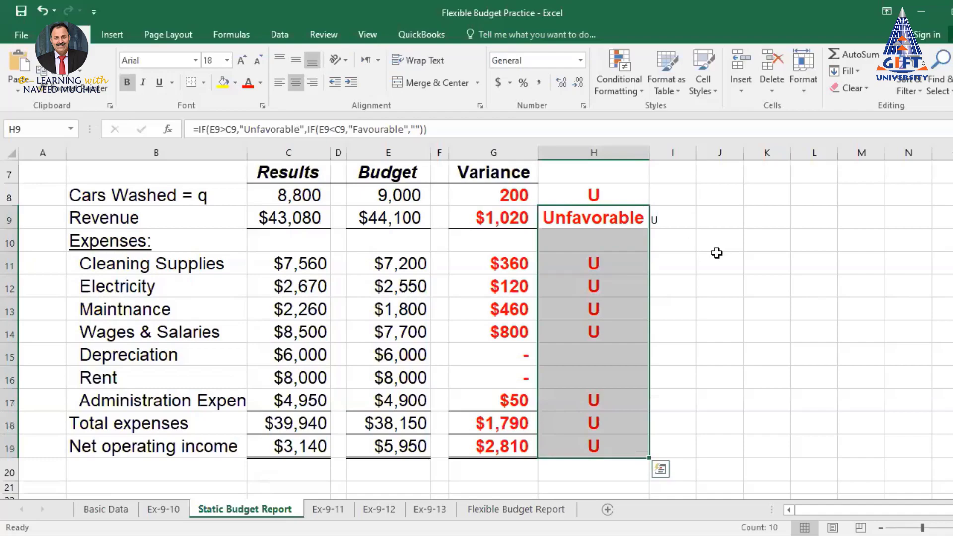
Delete the trial IF formula from I9
{"action": "left_click", "coordinate": [665, 220]}
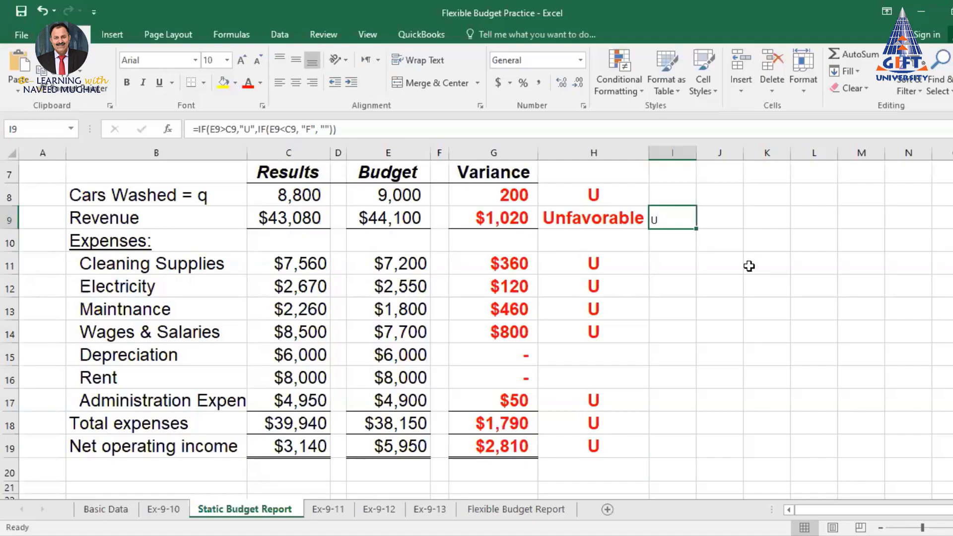
{"action": "key", "text": "Delete"}
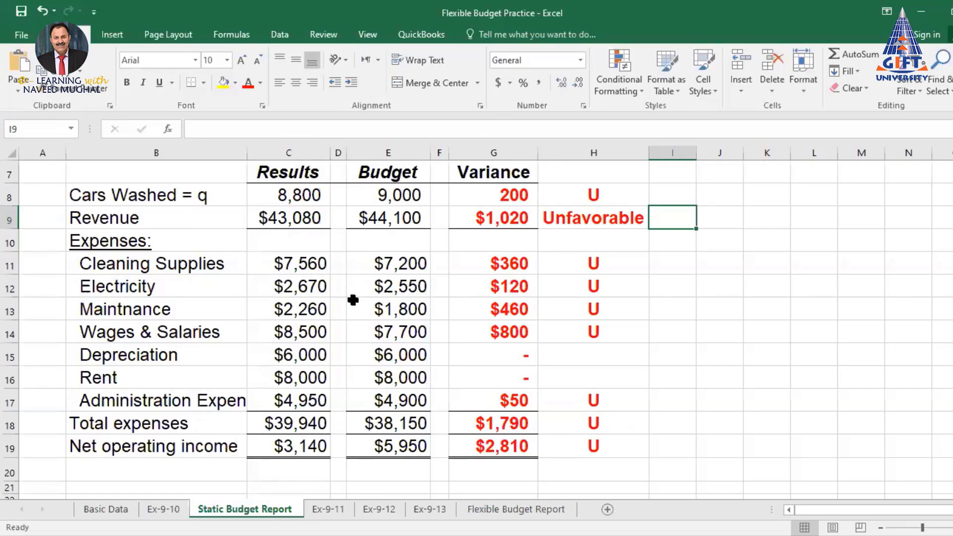
Examine the net operating income variance and how the revenue and total expenses variances and their flags explain it
{"action": "left_click", "coordinate": [396, 447]}
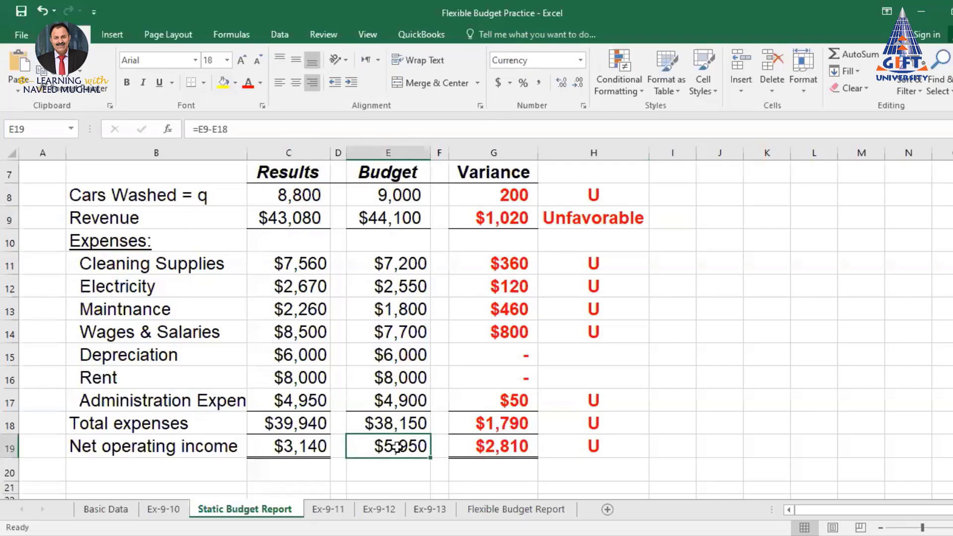
{"action": "left_click", "coordinate": [290, 447]}
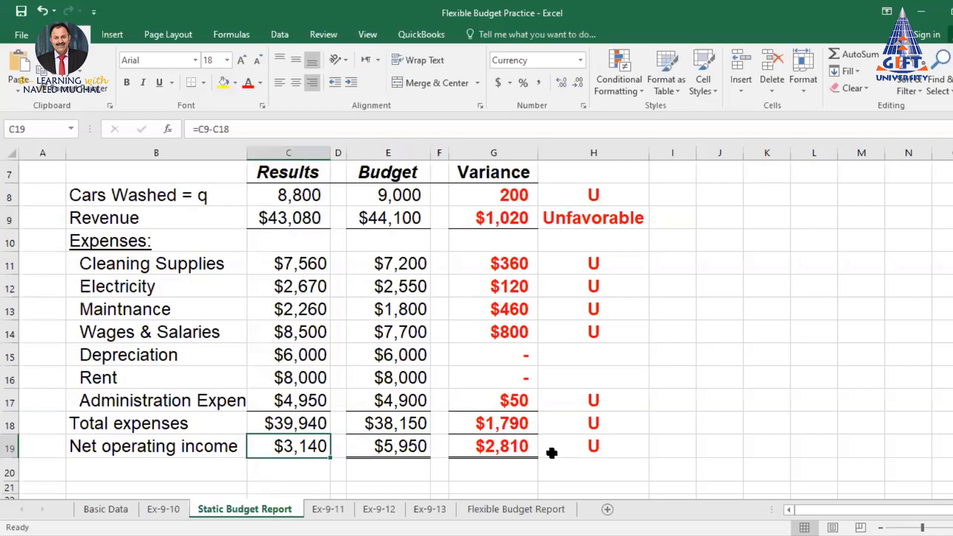
{"action": "left_click", "coordinate": [511, 453]}
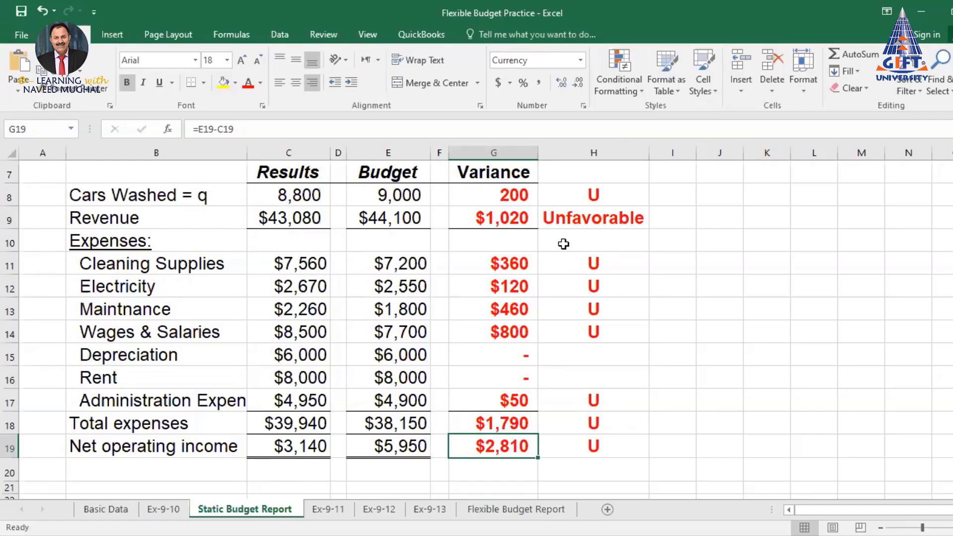
{"action": "left_click", "coordinate": [515, 217]}
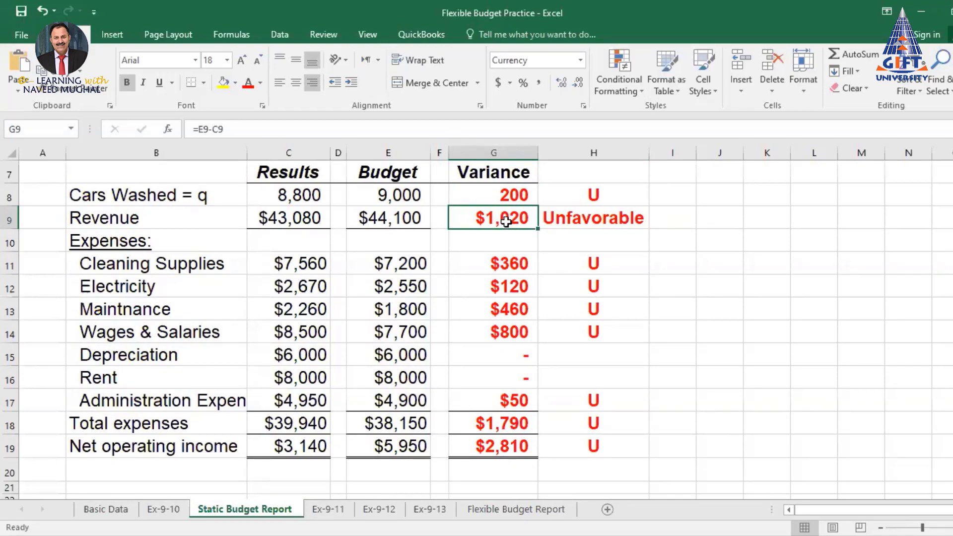
{"action": "left_click", "coordinate": [583, 218]}
{"action": "left_click", "coordinate": [500, 214]}
{"action": "left_click", "coordinate": [491, 425]}
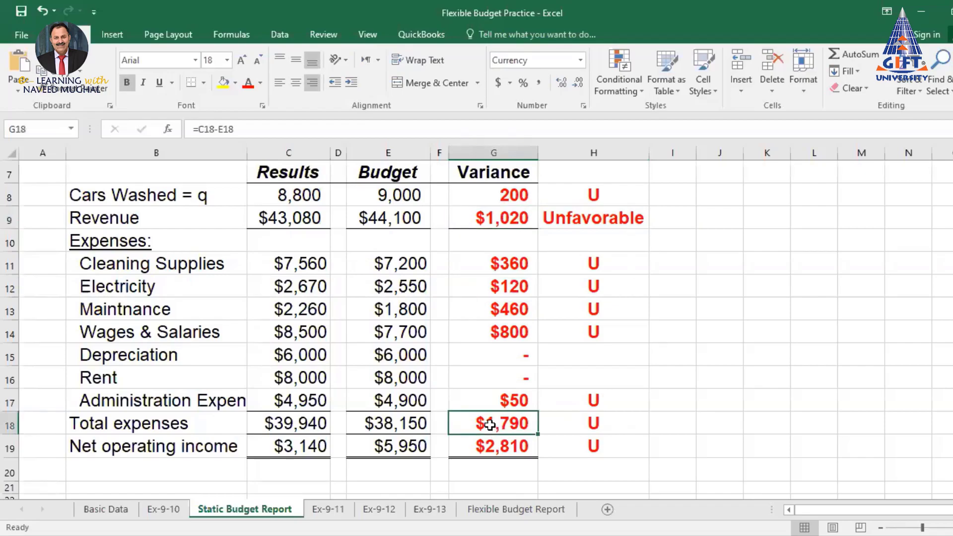
{"action": "left_click", "coordinate": [605, 428]}
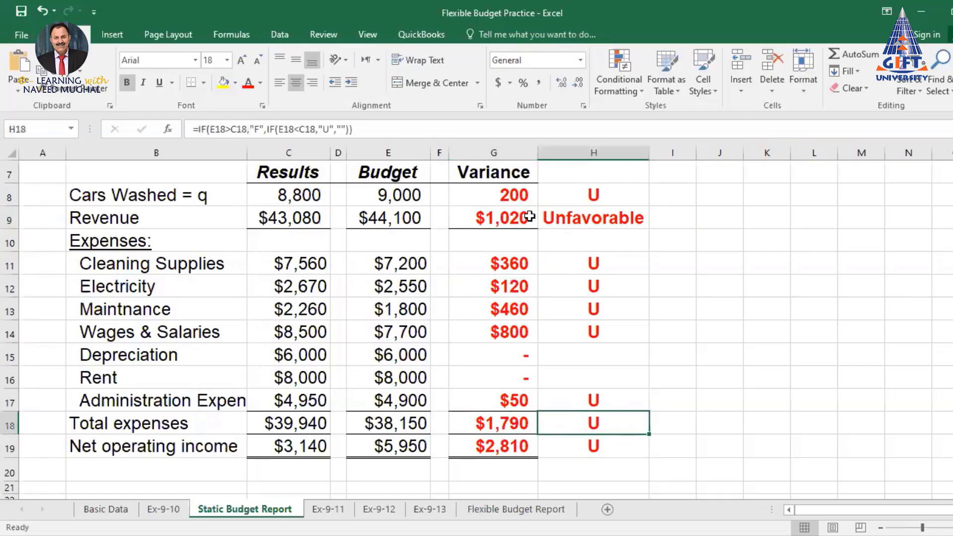
{"action": "left_click", "coordinate": [499, 221]}
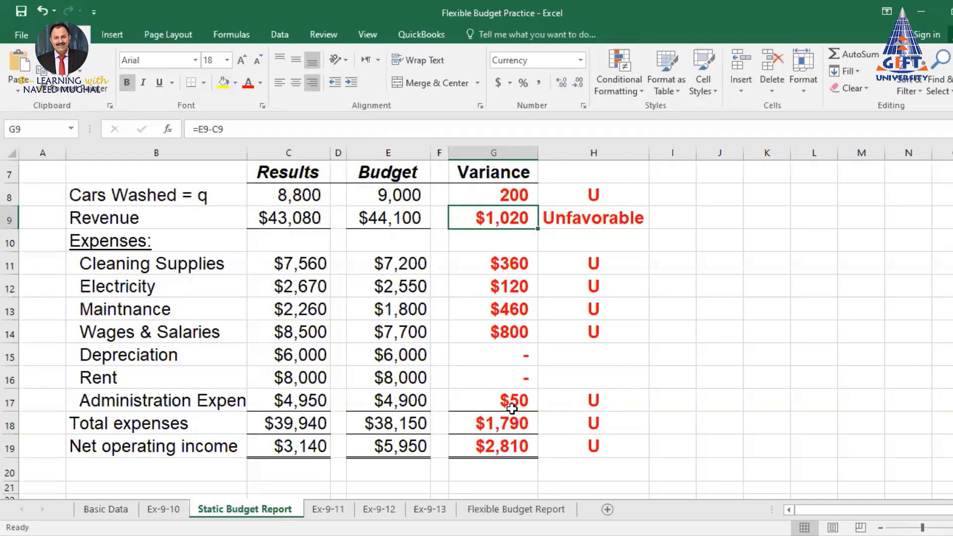
{"action": "left_click", "coordinate": [497, 426]}
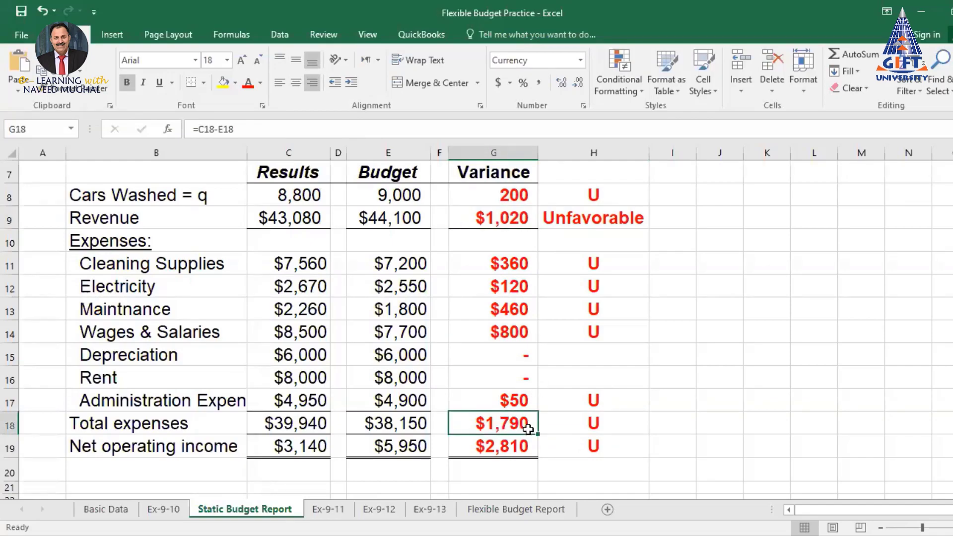
{"action": "left_click", "coordinate": [590, 426]}
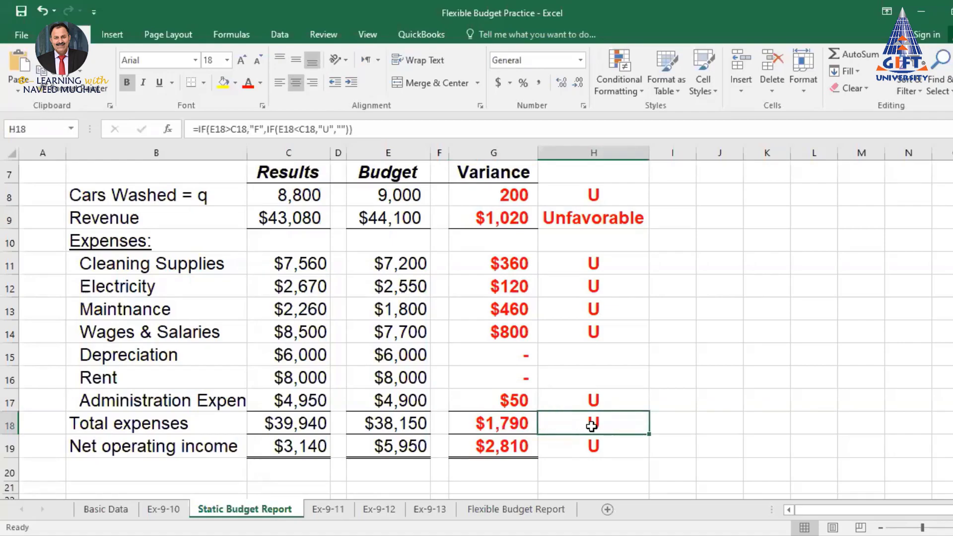
{"action": "left_click", "coordinate": [521, 421]}
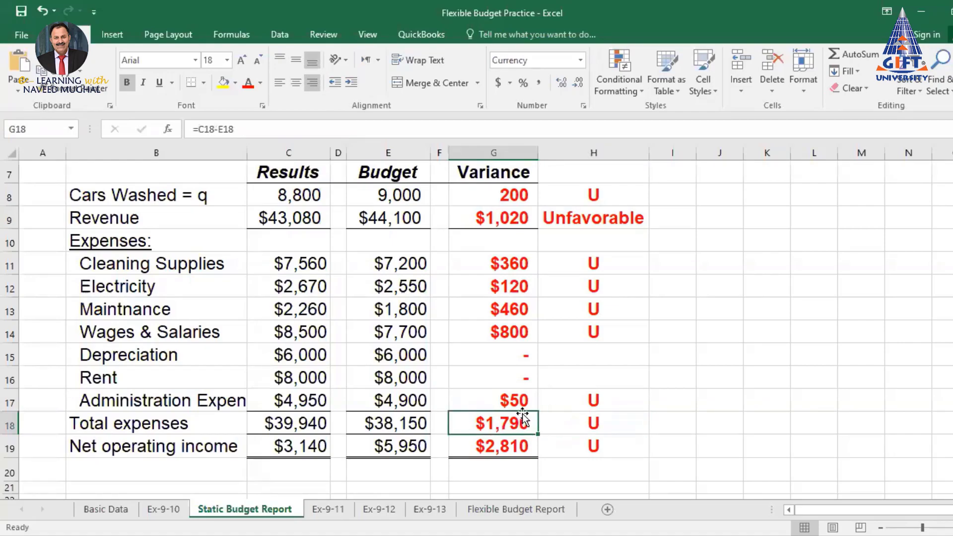
Examine the individual expense variances in G11:G17 and compare the Cleaning Supplies budget, result, variance and flag
{"action": "left_click", "coordinate": [516, 263]}
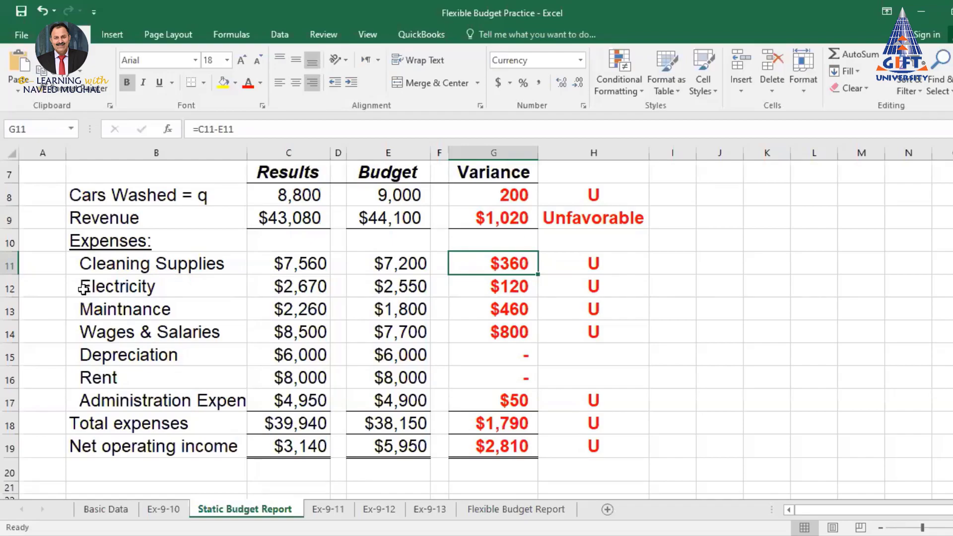
{"action": "left_click", "coordinate": [505, 289]}
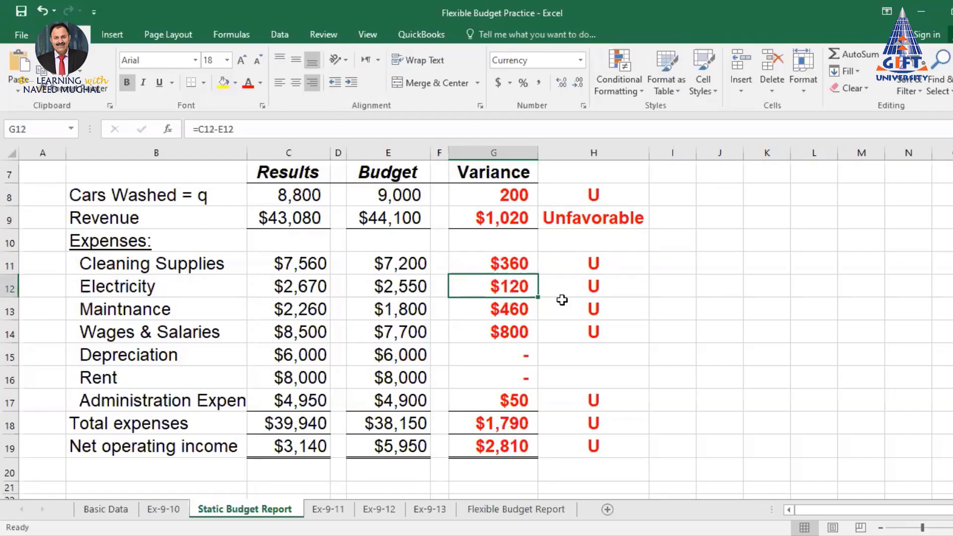
{"action": "left_click", "coordinate": [516, 308]}
{"action": "left_click_drag", "start_coordinate": [513, 259], "coordinate": [490, 398]}
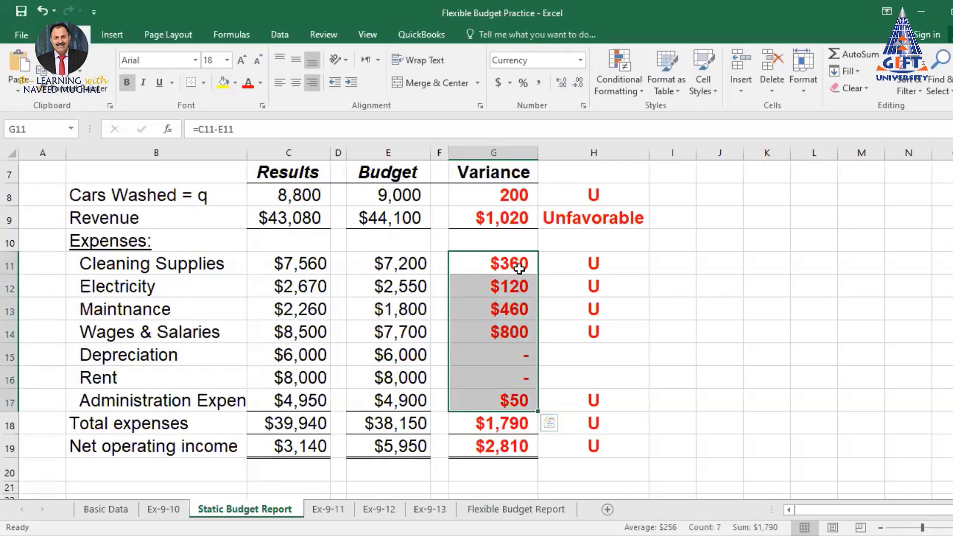
{"action": "left_click", "coordinate": [396, 267]}
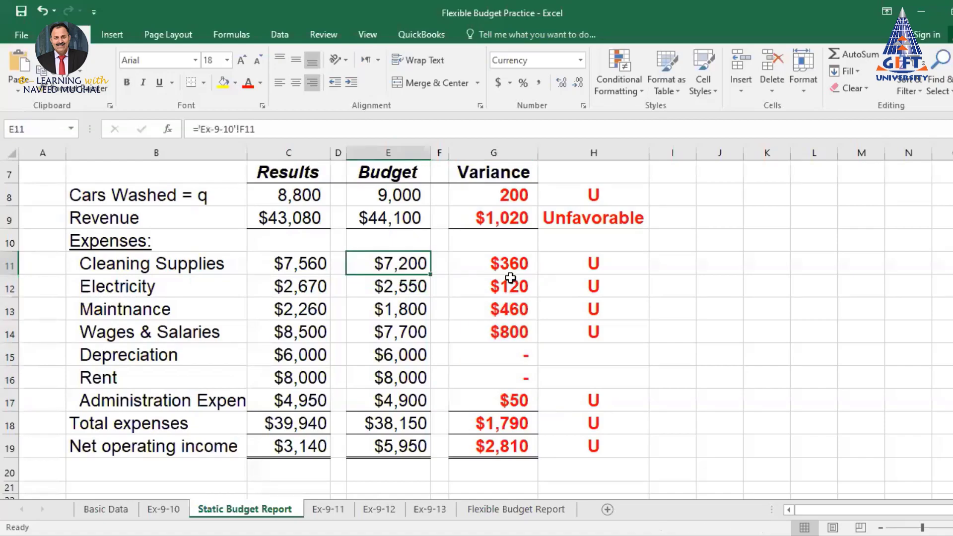
{"action": "left_click", "coordinate": [297, 266]}
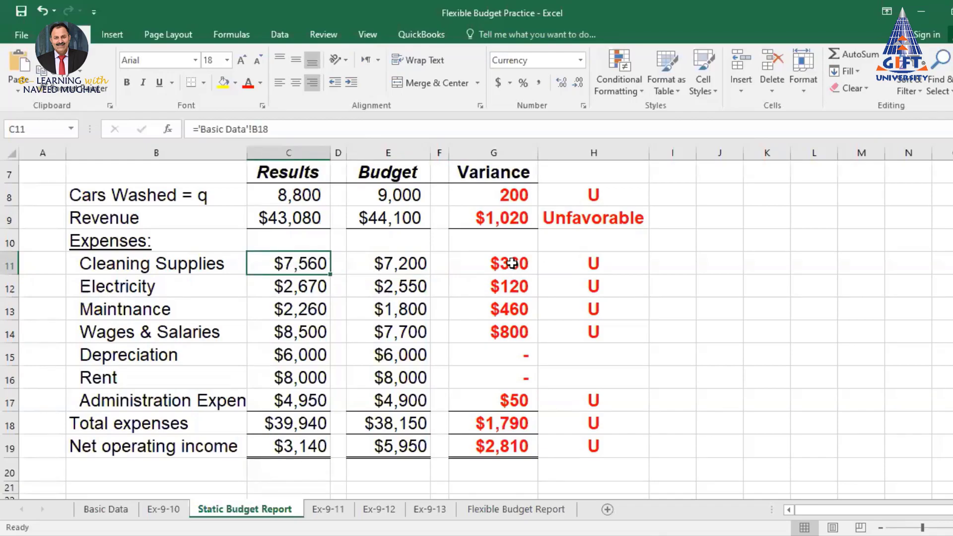
{"action": "left_click", "coordinate": [514, 264]}
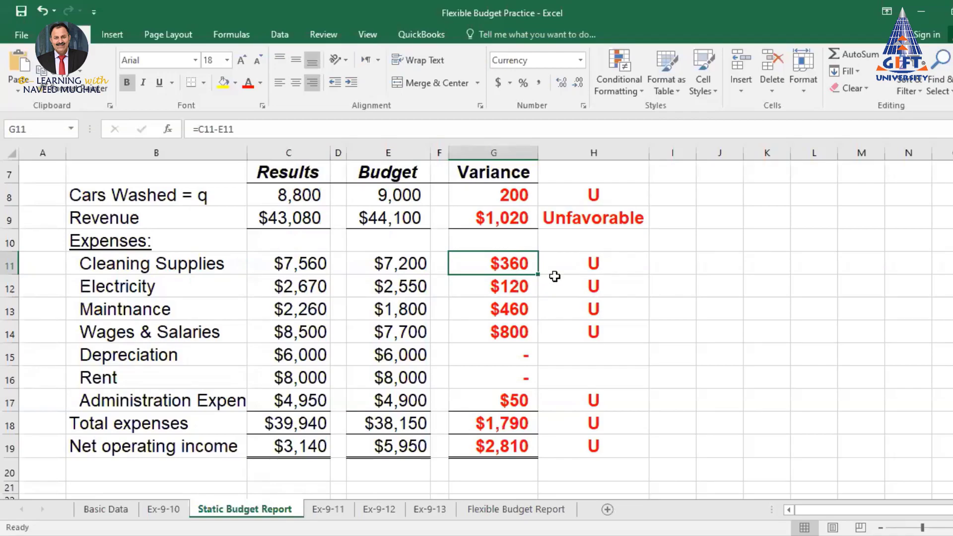
{"action": "left_click", "coordinate": [592, 266]}
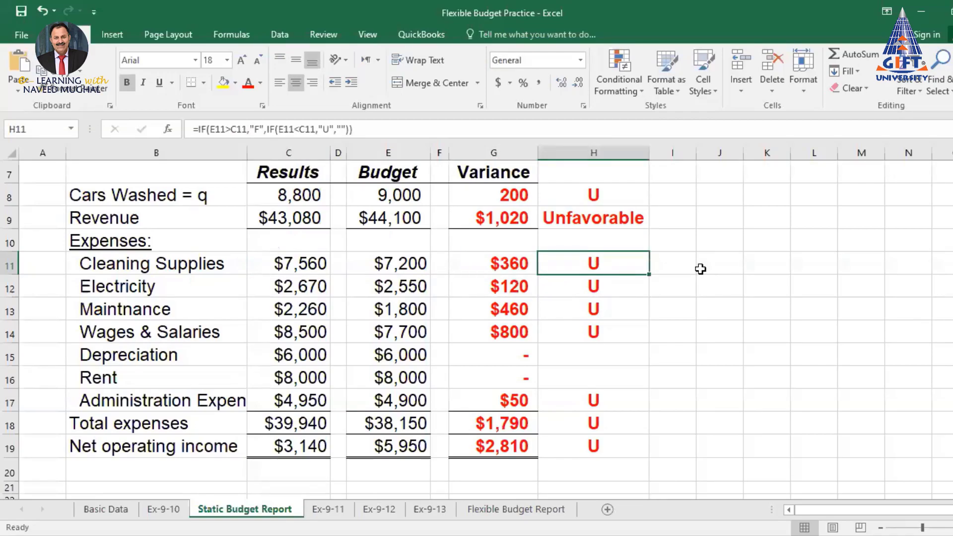
Compare the revenue variance with its budget, actual result and flag, and examine the expense variances in G11:G17 and the net operating income variance
{"action": "left_click", "coordinate": [486, 220]}
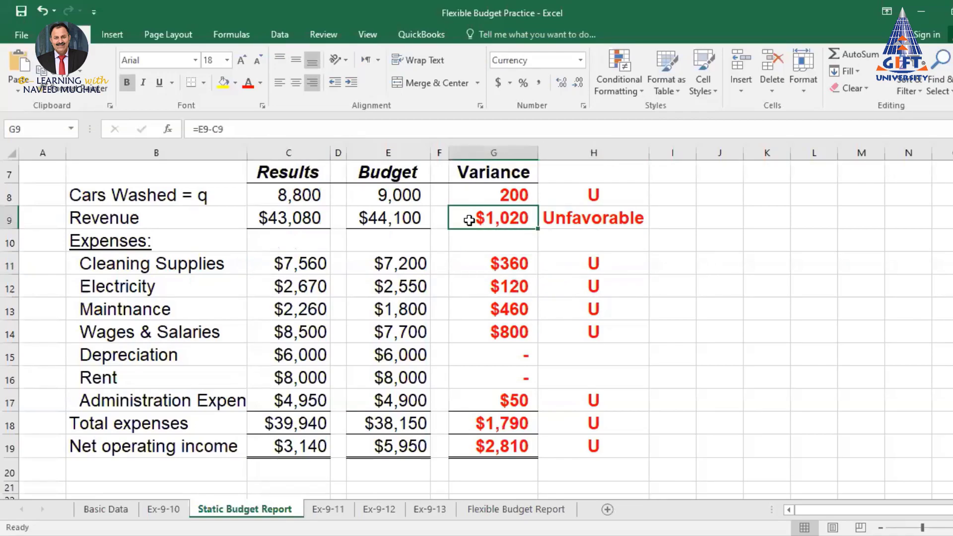
{"action": "left_click", "coordinate": [382, 219]}
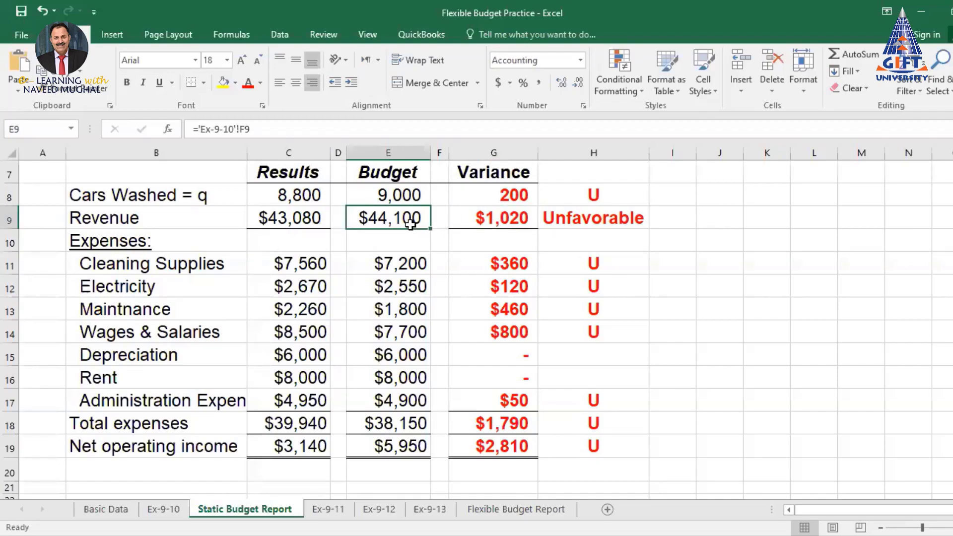
{"action": "left_click", "coordinate": [293, 219]}
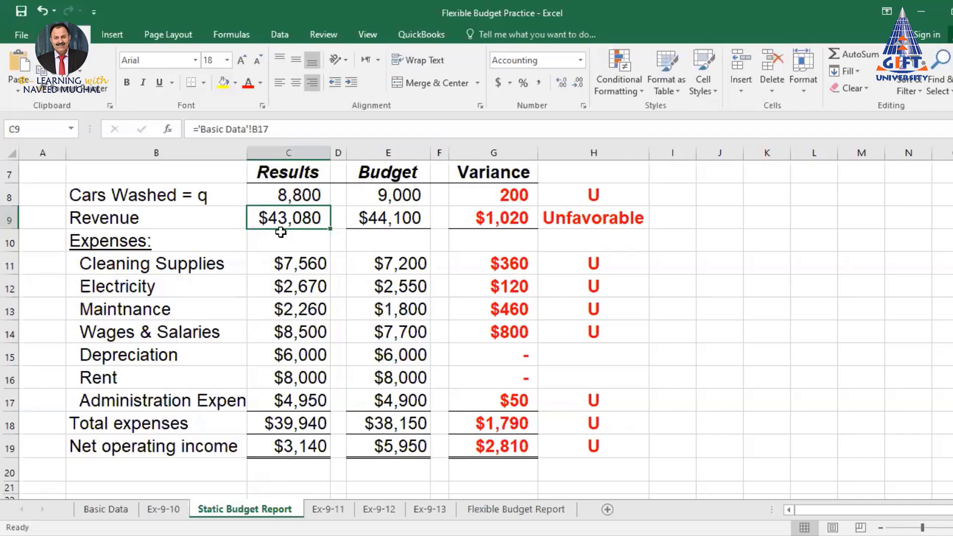
{"action": "left_click", "coordinate": [501, 226]}
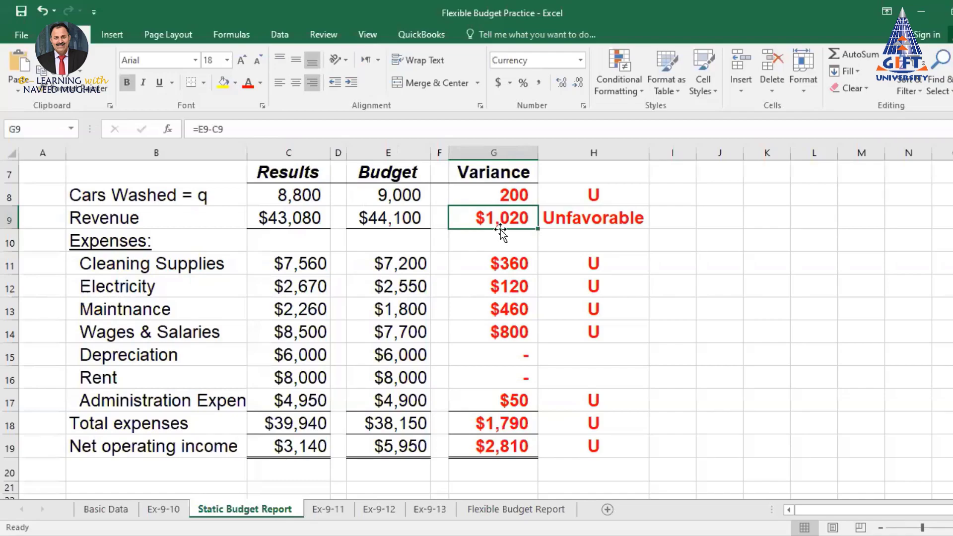
{"action": "left_click", "coordinate": [596, 222]}
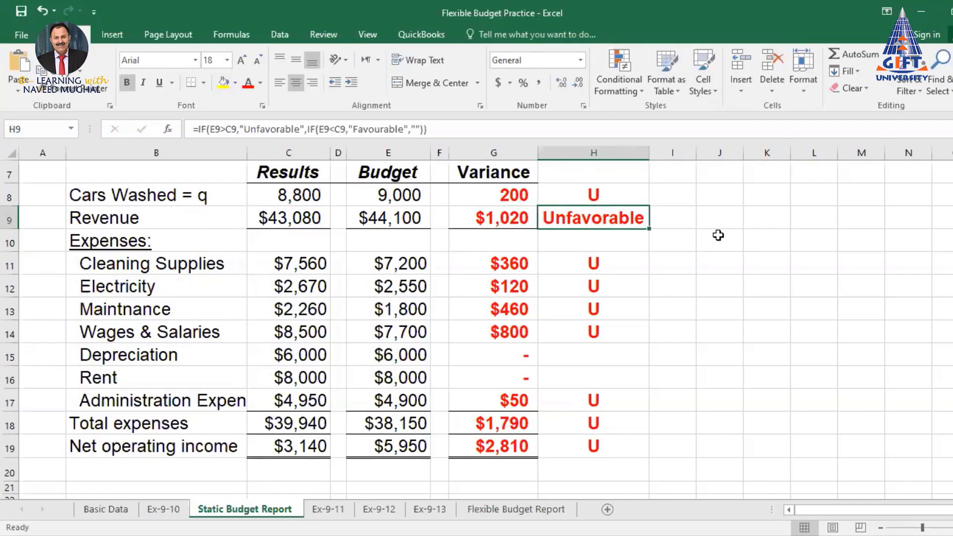
{"action": "left_click_drag", "start_coordinate": [501, 263], "coordinate": [506, 404]}
{"action": "left_click", "coordinate": [496, 445]}
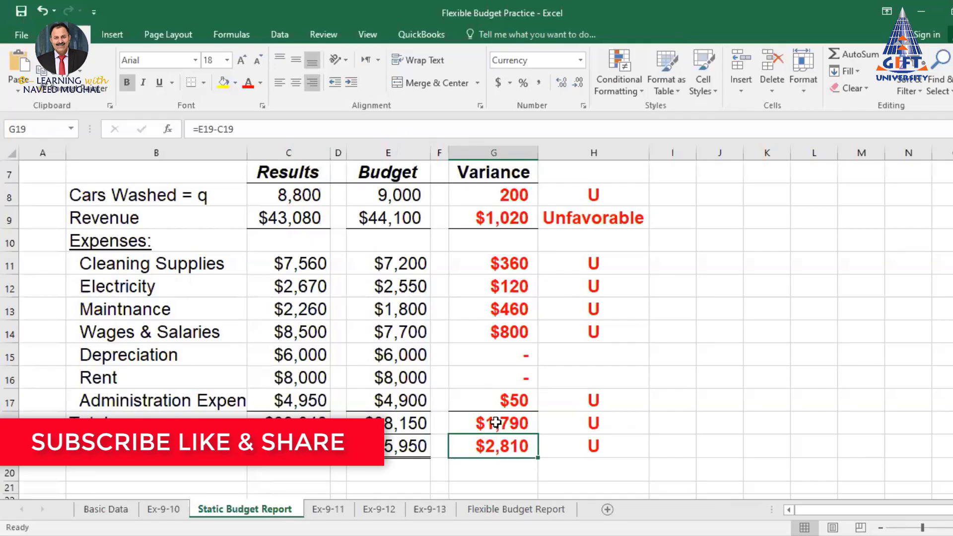
Review the Static Budget Performance Report title and compare the actual, budgeted and variance amounts for net operating income in row 19
{"action": "scroll", "coordinate": [566, 268], "scroll_direction": "up", "scroll_amount": 2}
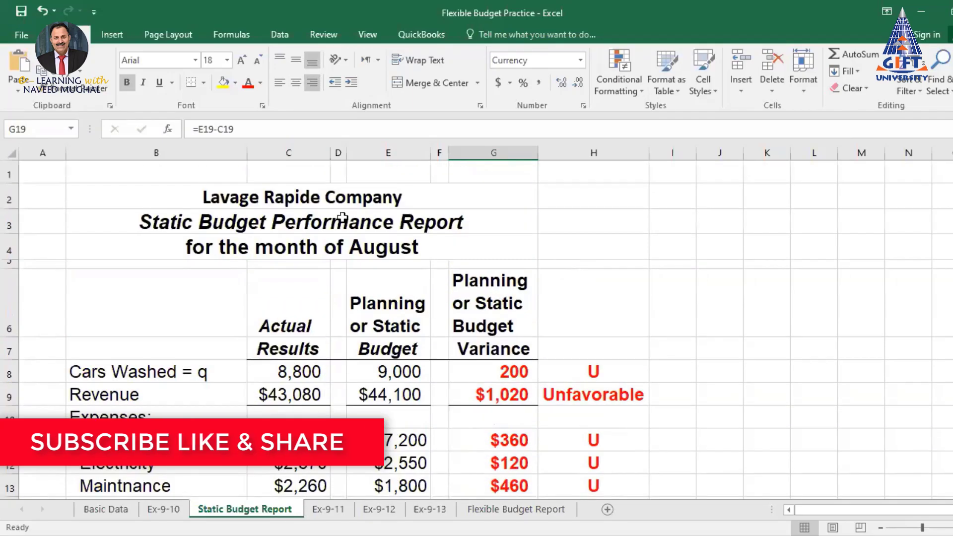
{"action": "left_click", "coordinate": [296, 218]}
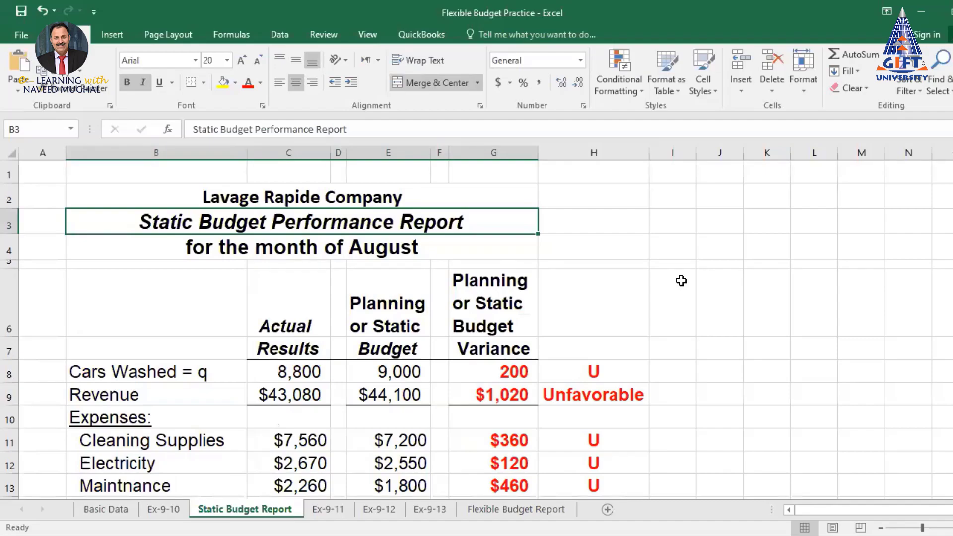
{"action": "scroll", "coordinate": [680, 281], "scroll_direction": "down", "scroll_amount": 1}
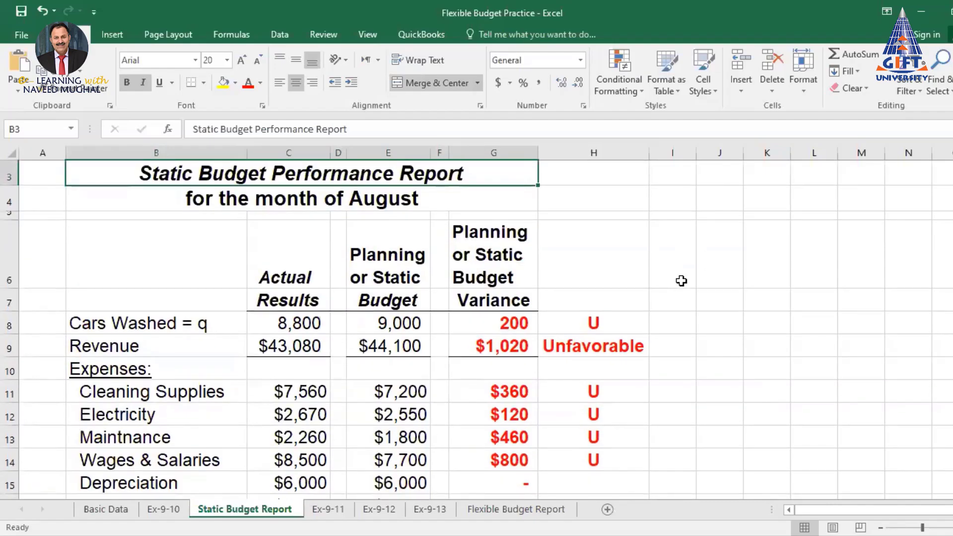
{"action": "scroll", "coordinate": [681, 281], "scroll_direction": "down", "scroll_amount": 2}
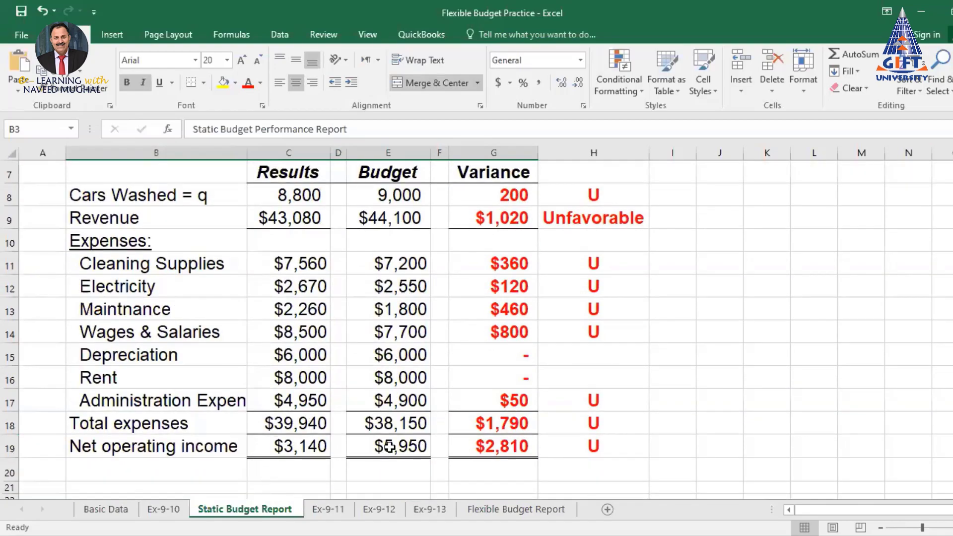
{"action": "left_click", "coordinate": [313, 457]}
{"action": "left_click", "coordinate": [406, 449]}
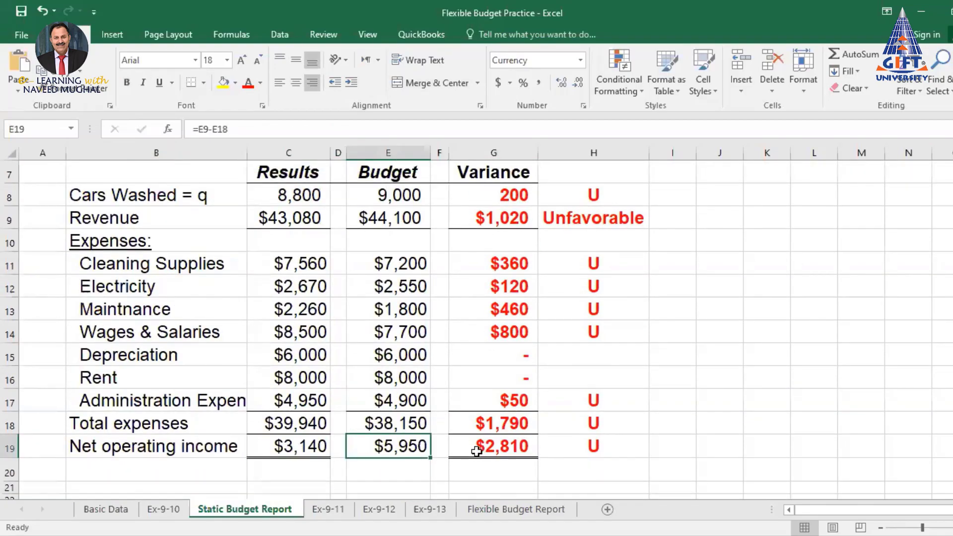
{"action": "left_click", "coordinate": [506, 449]}
{"action": "left_click", "coordinate": [414, 448]}
{"action": "left_click", "coordinate": [307, 449]}
{"action": "left_click", "coordinate": [404, 446]}
{"action": "left_click", "coordinate": [506, 447]}
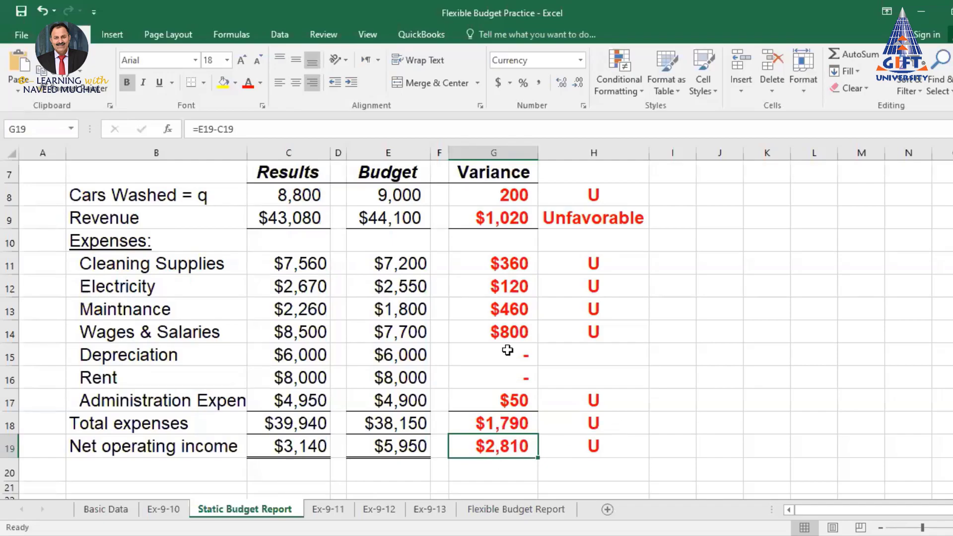
Compare the revenue variance in G9 with the net operating income variance and budget, and recheck the report's column headings
{"action": "left_click", "coordinate": [506, 220]}
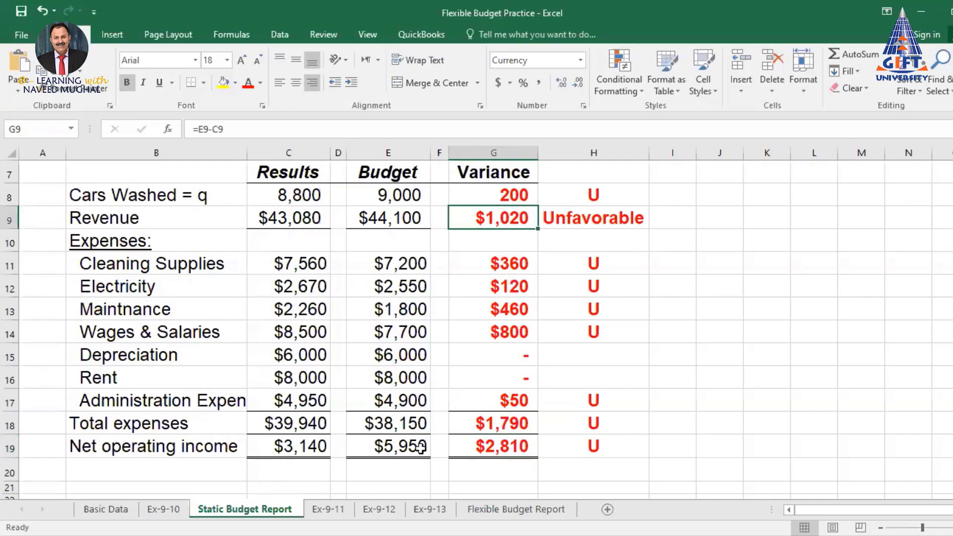
{"action": "left_click", "coordinate": [505, 448]}
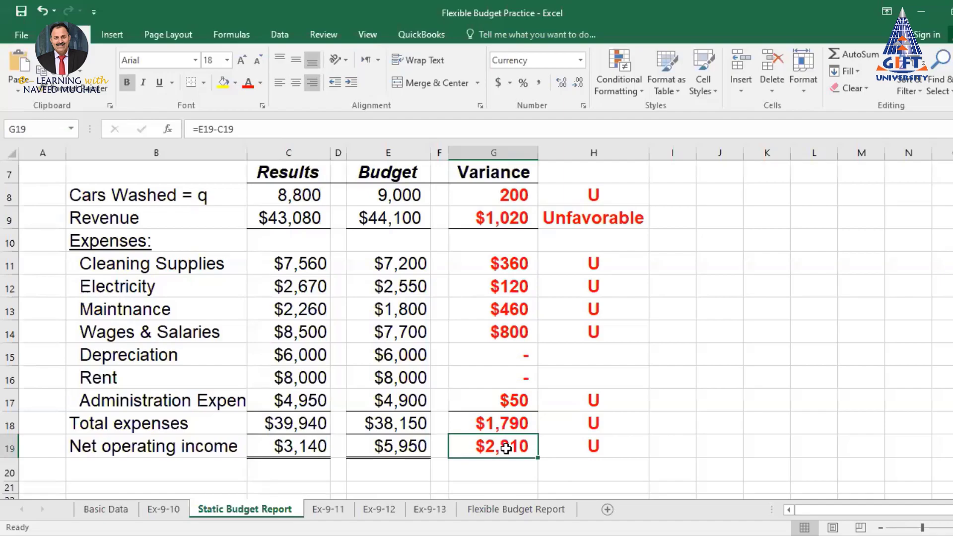
{"action": "left_click", "coordinate": [397, 449]}
{"action": "scroll", "coordinate": [428, 310], "scroll_direction": "up", "scroll_amount": 1}
{"action": "scroll", "coordinate": [427, 310], "scroll_direction": "up", "scroll_amount": 2}
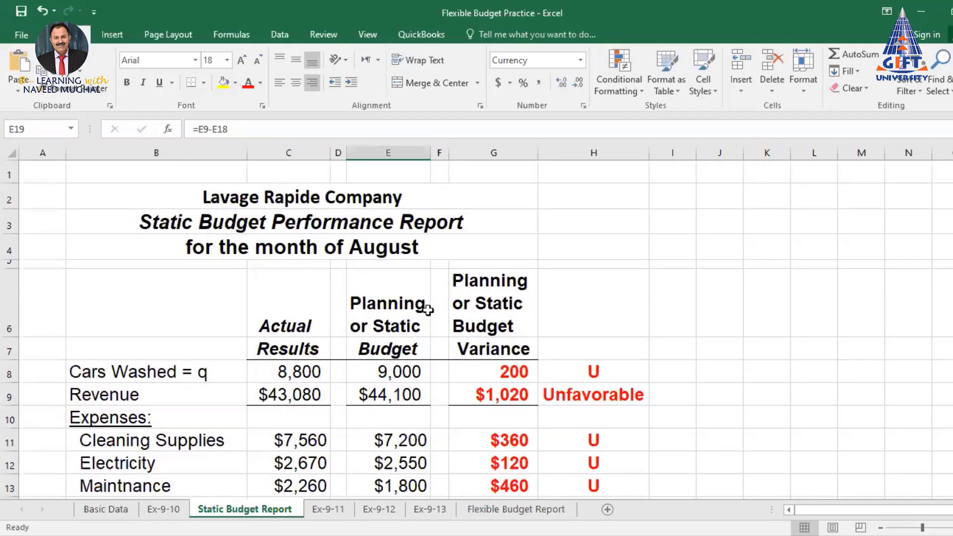
{"action": "scroll", "coordinate": [428, 310], "scroll_direction": "down", "scroll_amount": 2}
Open the Ex-9-11 sheet and view the August flexible budget with its cost formula columns
{"action": "left_click", "coordinate": [329, 511]}
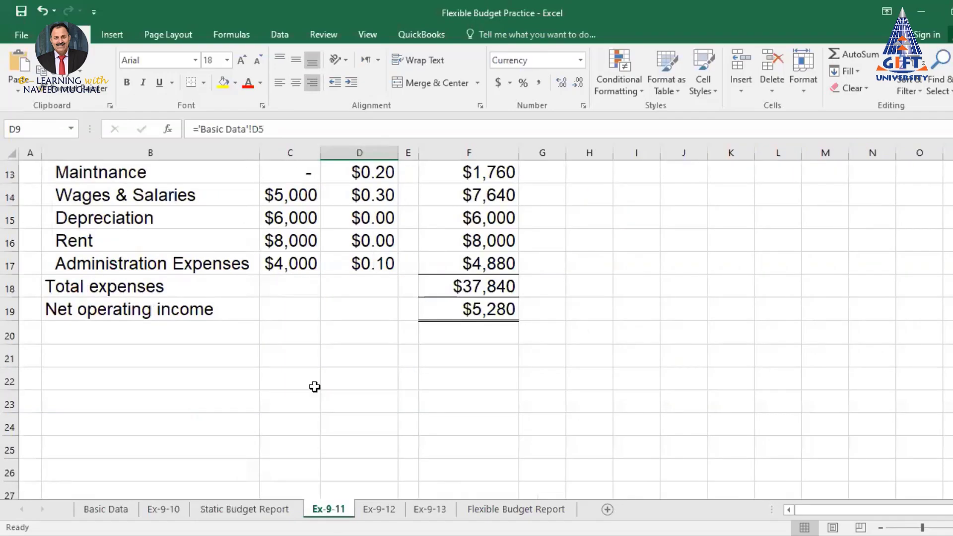
{"action": "scroll", "coordinate": [317, 380], "scroll_direction": "up", "scroll_amount": 4}
{"action": "scroll", "coordinate": [318, 378], "scroll_direction": "down", "scroll_amount": 1}
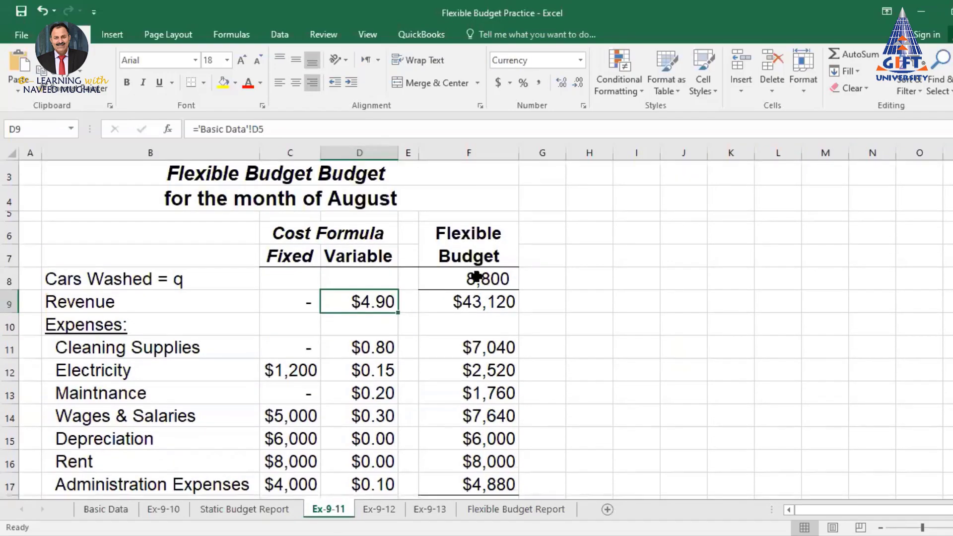
Compare the cars-washed cell F8 on sheets Ex-9-11 and Ex-9-10, and examine the static budget's fixed and variable cost formulas
{"action": "left_click", "coordinate": [488, 279]}
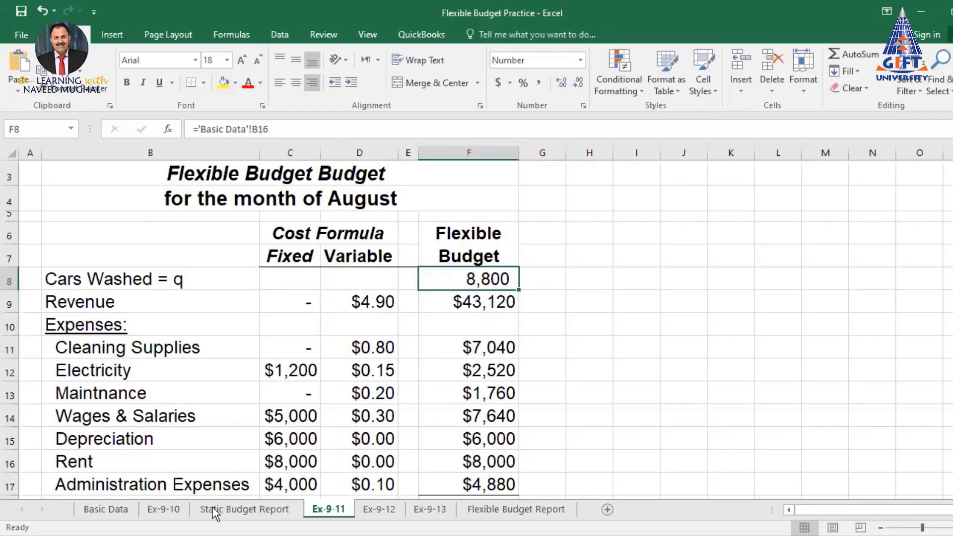
{"action": "left_click", "coordinate": [164, 516]}
{"action": "scroll", "coordinate": [383, 268], "scroll_direction": "up", "scroll_amount": 2}
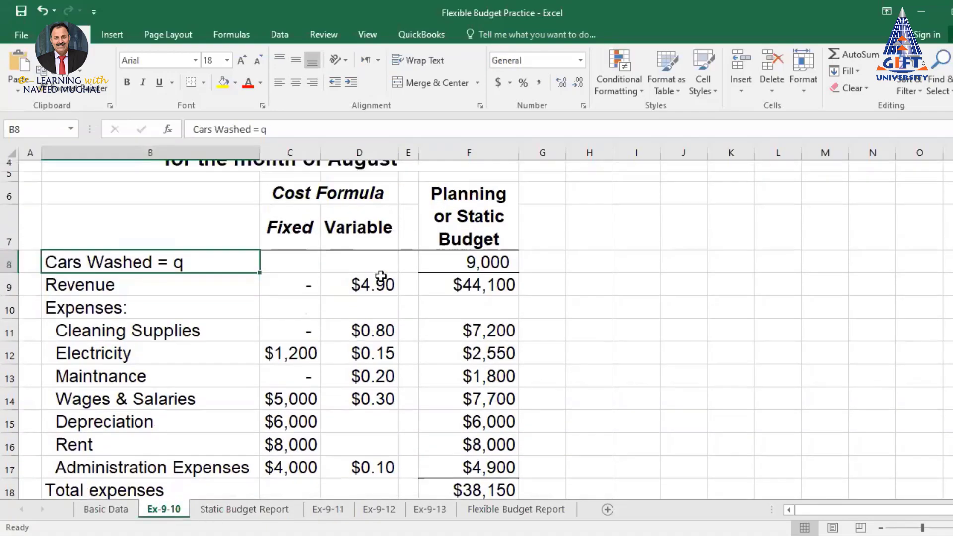
{"action": "scroll", "coordinate": [411, 266], "scroll_direction": "down", "scroll_amount": 1}
{"action": "left_click", "coordinate": [482, 253]}
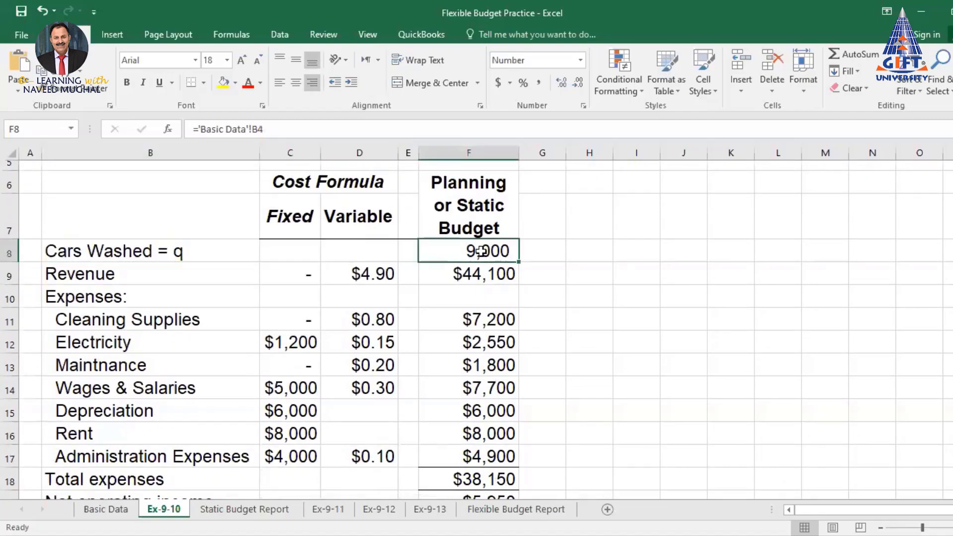
{"action": "left_click_drag", "start_coordinate": [309, 263], "coordinate": [367, 479]}
{"action": "left_click", "coordinate": [486, 251]}
Examine the fixed and variable cost formulas and the cars-washed cell F8 of the flexible budget on sheet Ex-9-11
{"action": "left_click", "coordinate": [327, 511]}
{"action": "scroll", "coordinate": [419, 356], "scroll_direction": "up", "scroll_amount": 1}
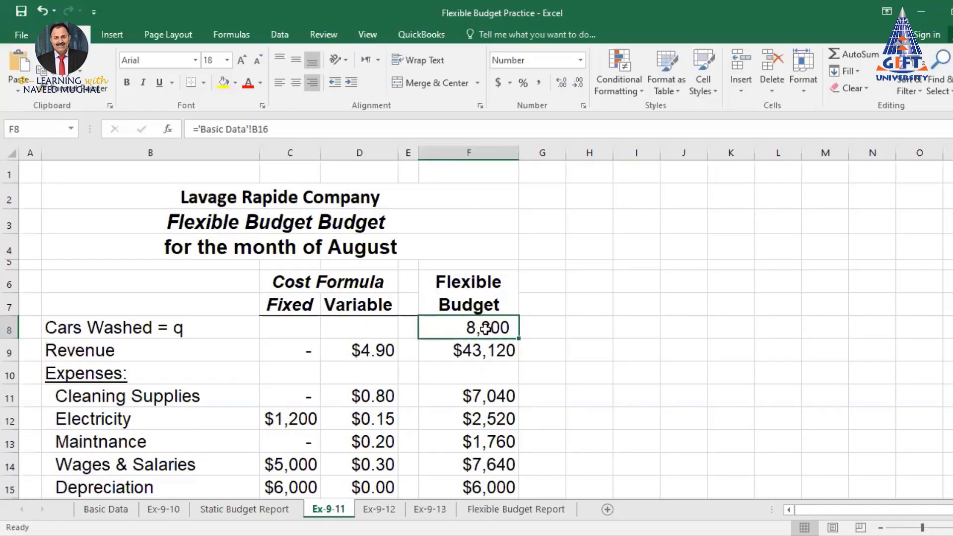
{"action": "scroll", "coordinate": [422, 317], "scroll_direction": "down", "scroll_amount": 2}
{"action": "left_click_drag", "start_coordinate": [279, 237], "coordinate": [380, 463]}
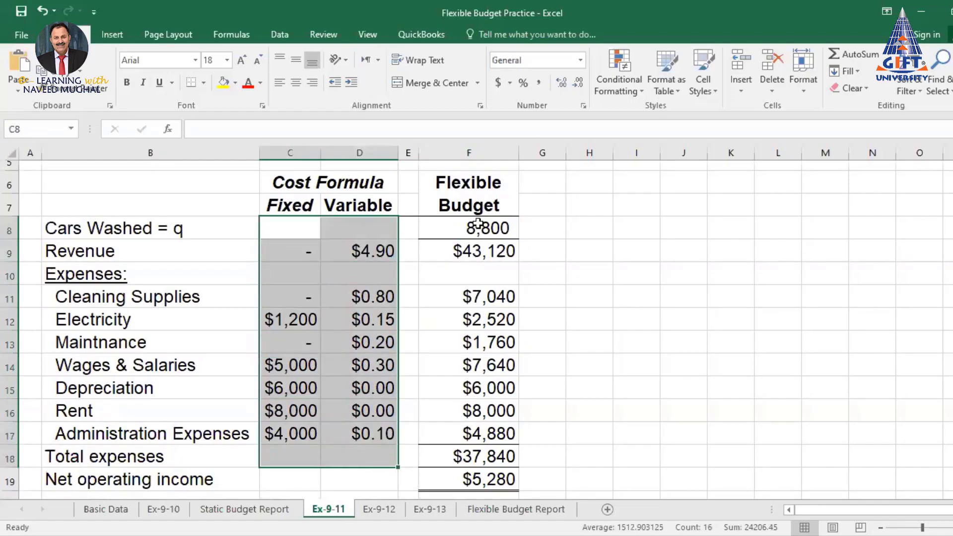
{"action": "left_click", "coordinate": [478, 224]}
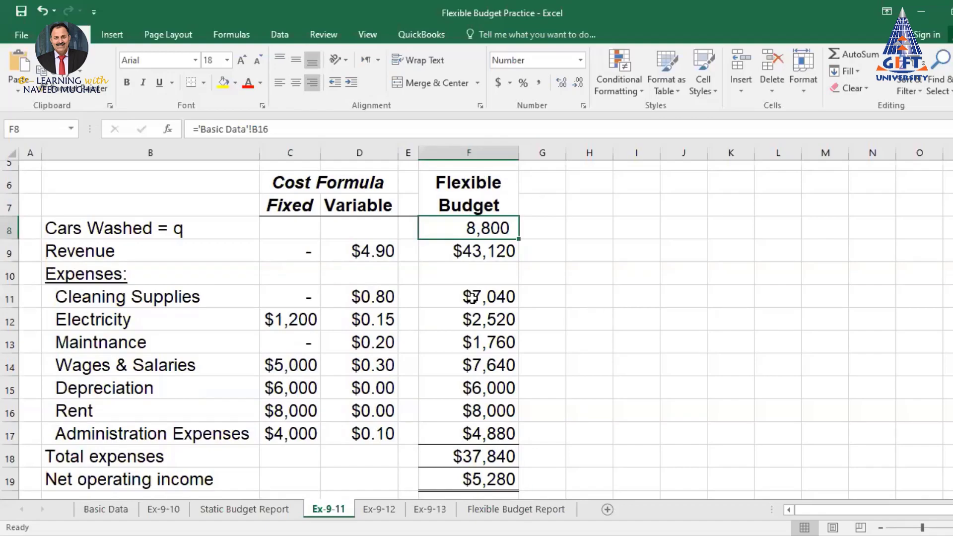
Compare the static budget on Ex-9-10 with the flexible budget on Ex-9-11, down to the net operating income in F19
{"action": "left_click", "coordinate": [166, 510]}
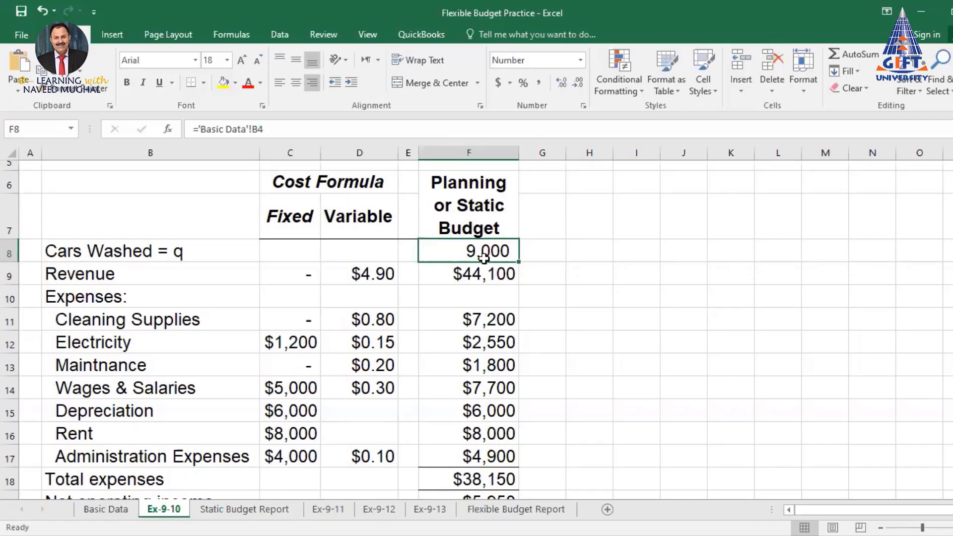
{"action": "left_click", "coordinate": [329, 511]}
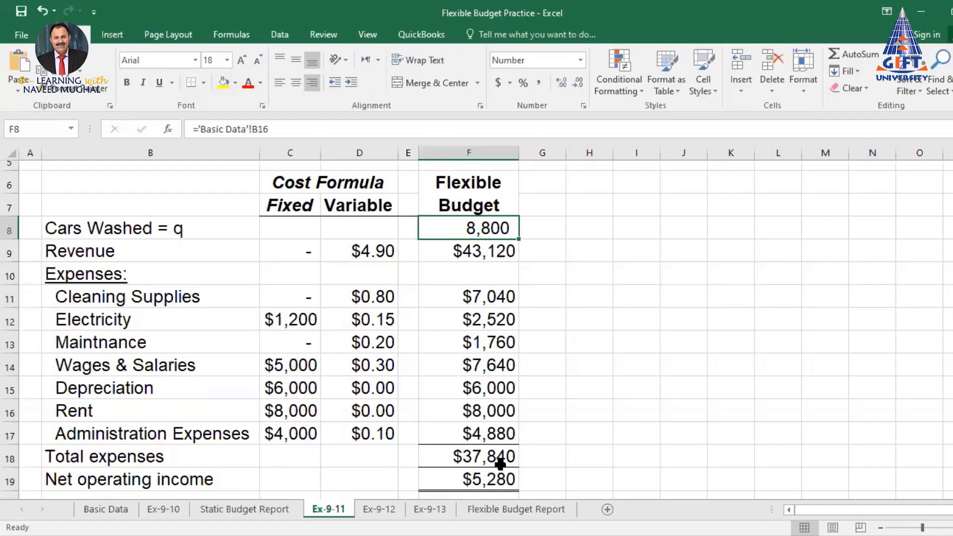
{"action": "scroll", "coordinate": [495, 463], "scroll_direction": "down", "scroll_amount": 1}
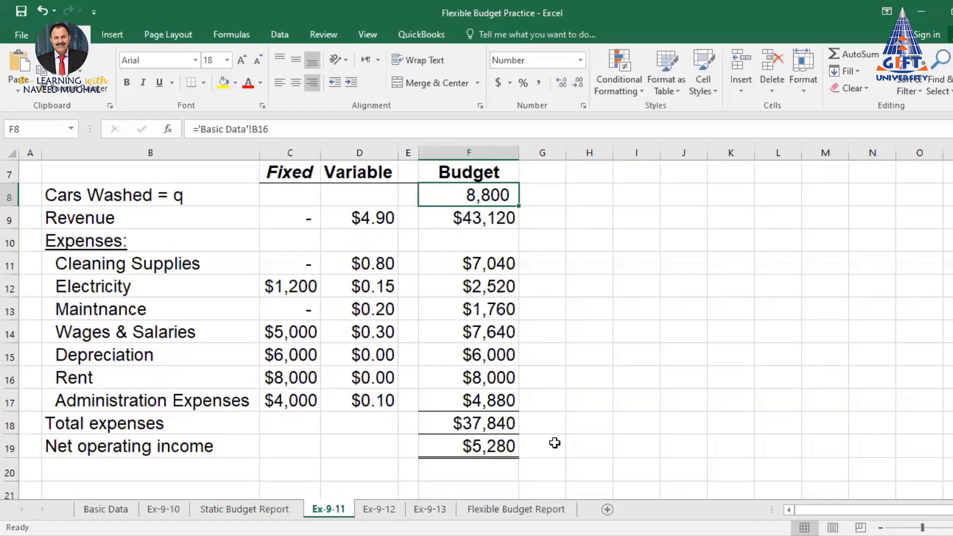
{"action": "scroll", "coordinate": [554, 442], "scroll_direction": "up", "scroll_amount": 1}
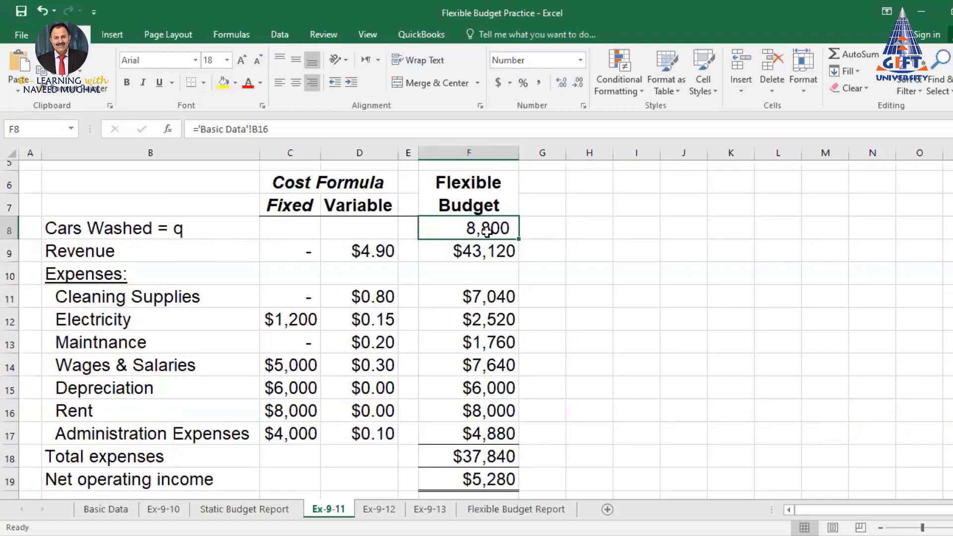
{"action": "scroll", "coordinate": [486, 231], "scroll_direction": "down", "scroll_amount": 1}
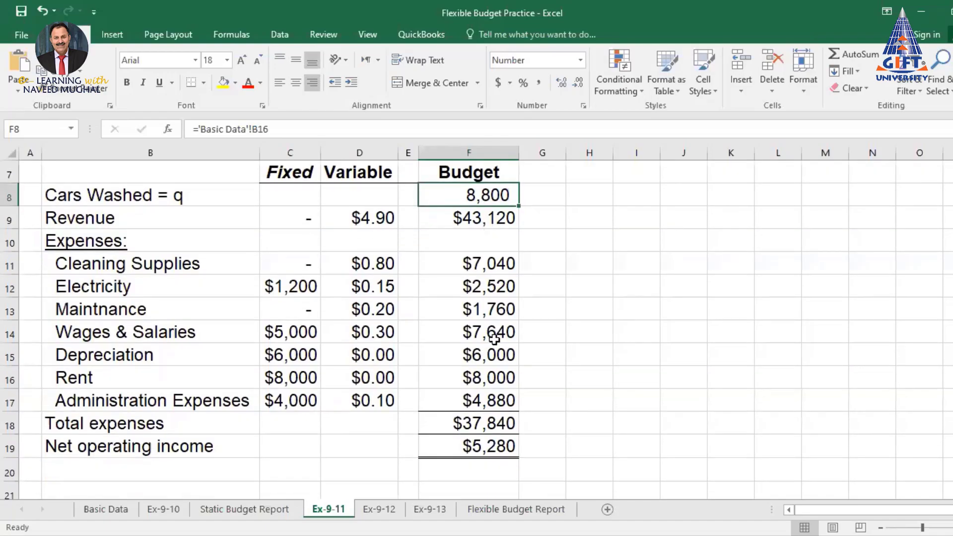
{"action": "left_click", "coordinate": [484, 446]}
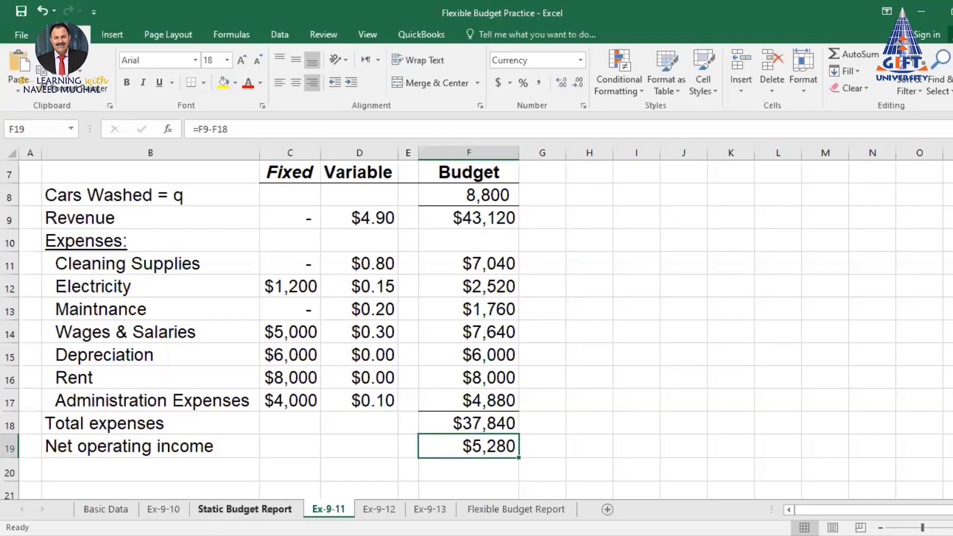
Revisit the static budget on Ex-9-10, then inspect cars washed, electricity and net operating income on Ex-9-11
{"action": "left_click", "coordinate": [172, 511]}
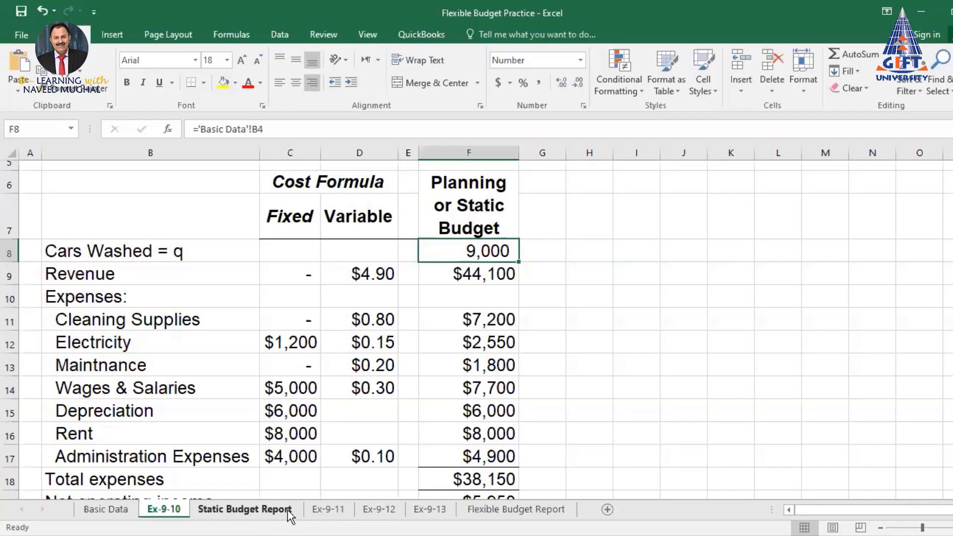
{"action": "left_click", "coordinate": [326, 509]}
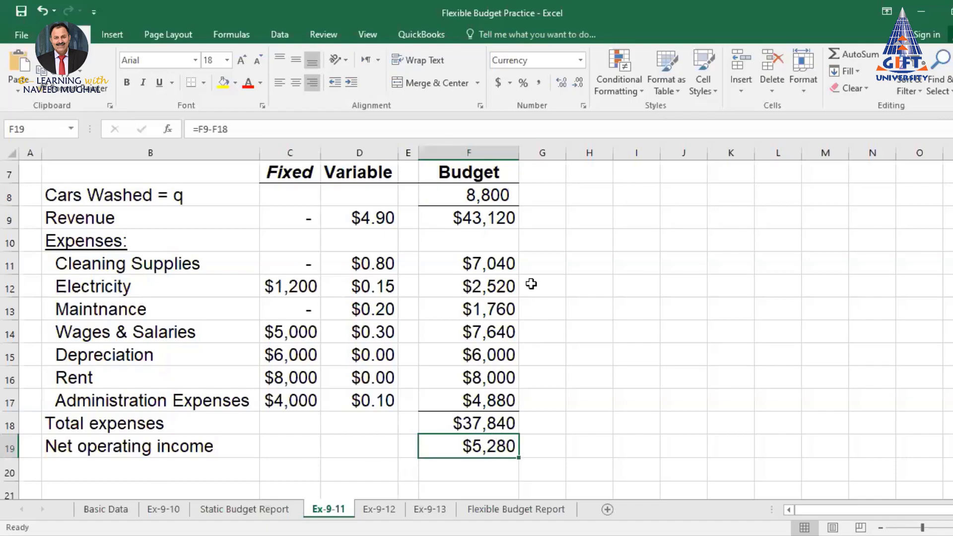
{"action": "left_click", "coordinate": [492, 195]}
{"action": "left_click", "coordinate": [498, 284]}
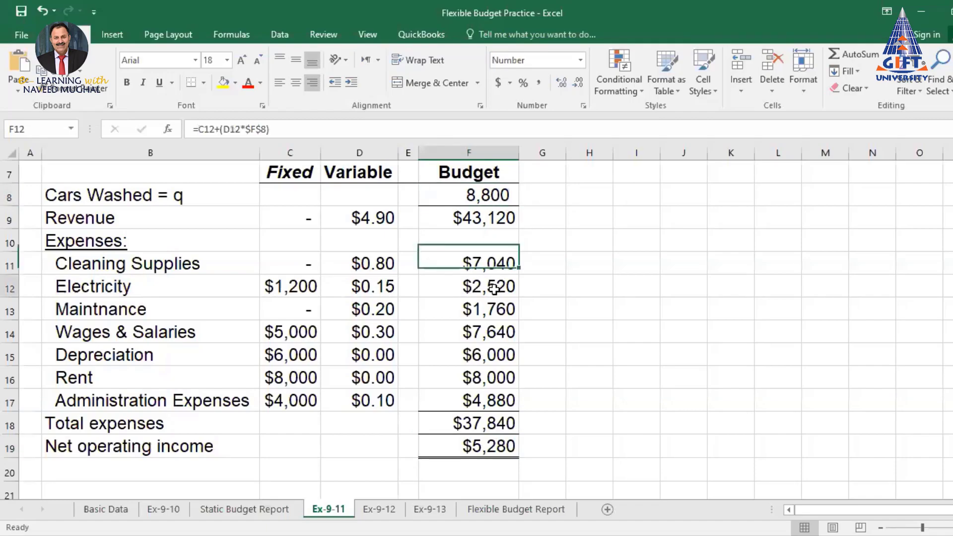
{"action": "left_click", "coordinate": [493, 445]}
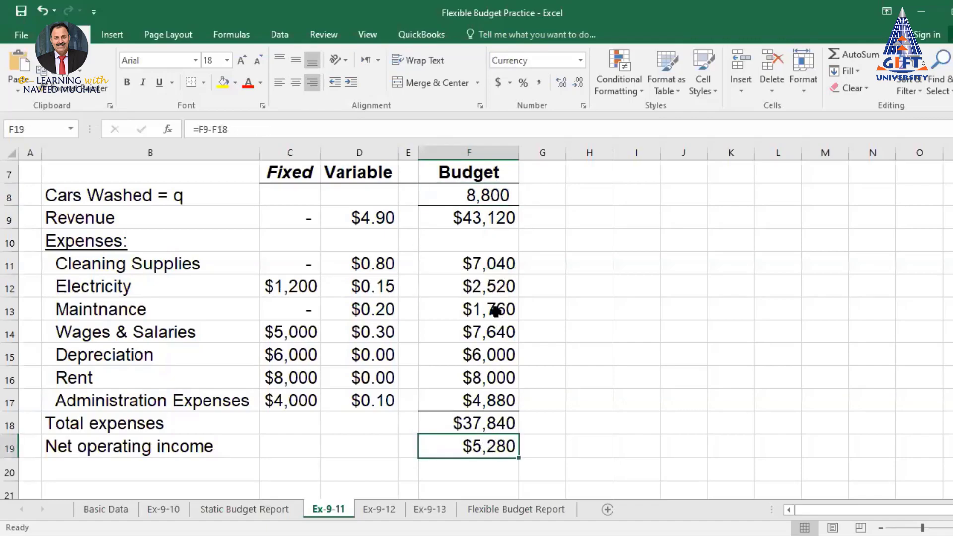
{"action": "left_click", "coordinate": [495, 194]}
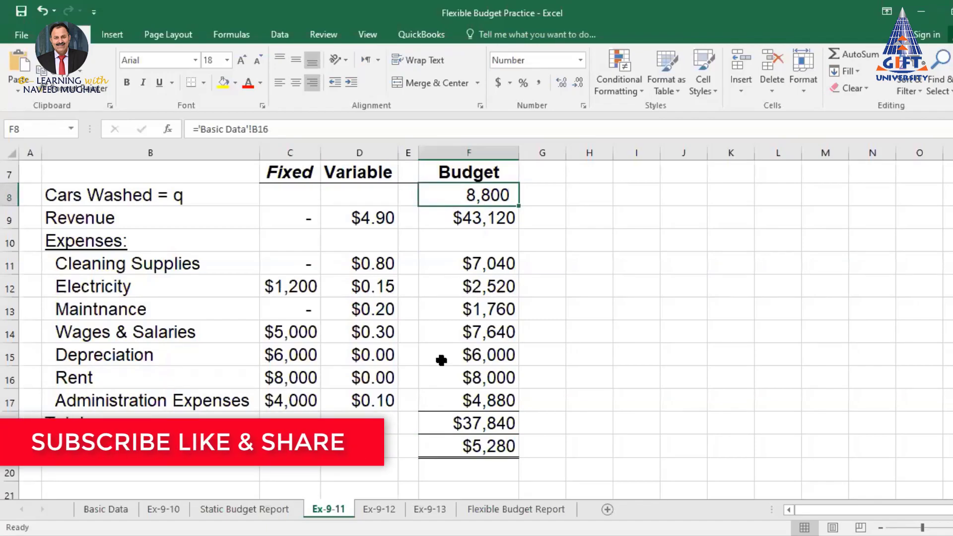
Inspect the net operating income variance in G19 of the Static Budget Report, and view sheet Ex-9-12
{"action": "left_click", "coordinate": [270, 511]}
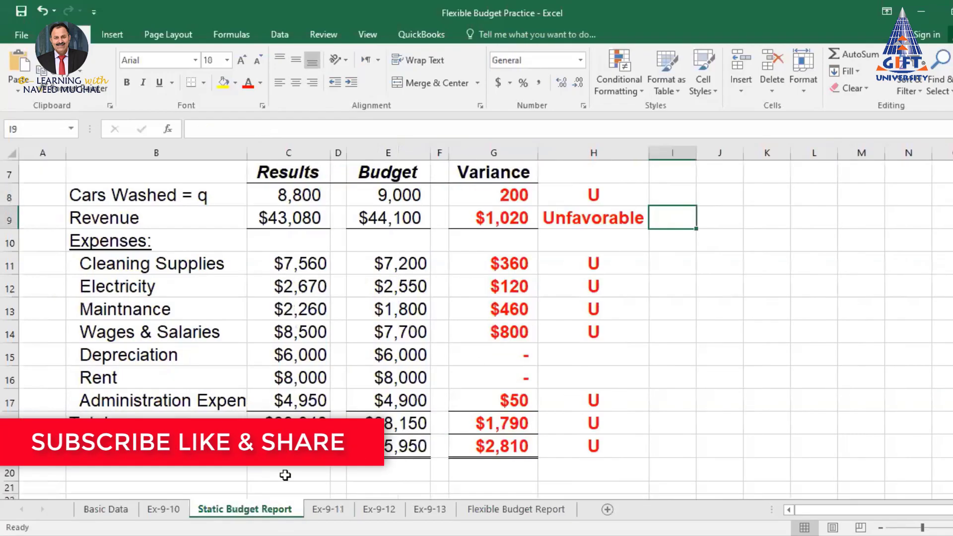
{"action": "left_click", "coordinate": [493, 447]}
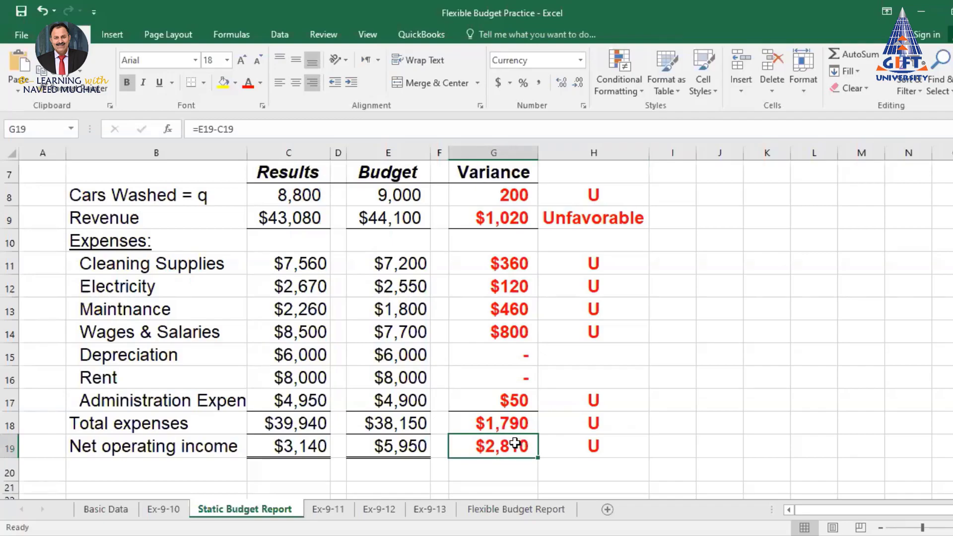
{"action": "left_click", "coordinate": [377, 509]}
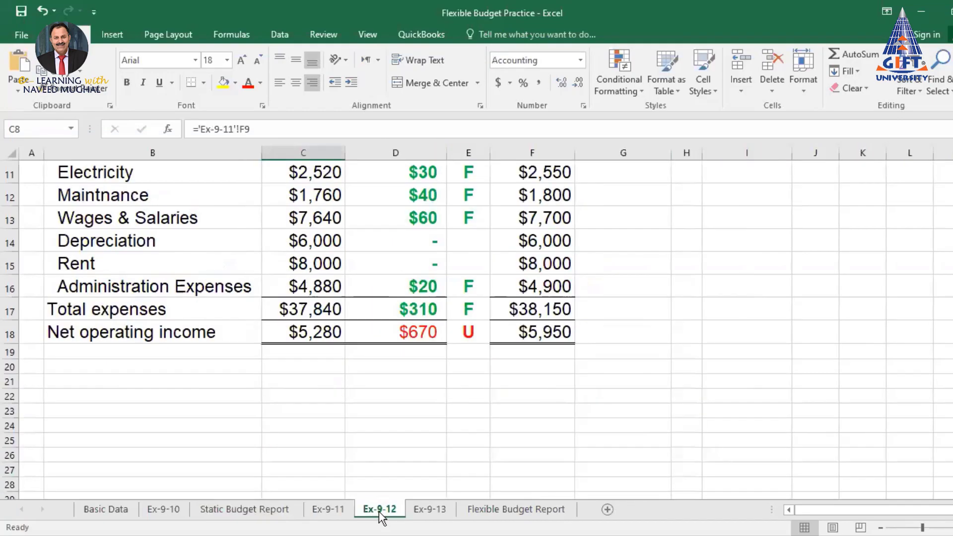
Compare the activity level on Ex-9-11 with the planned one on Ex-9-10, and read through the flexible budget figures
{"action": "left_click", "coordinate": [334, 510]}
{"action": "scroll", "coordinate": [413, 381], "scroll_direction": "up", "scroll_amount": 2}
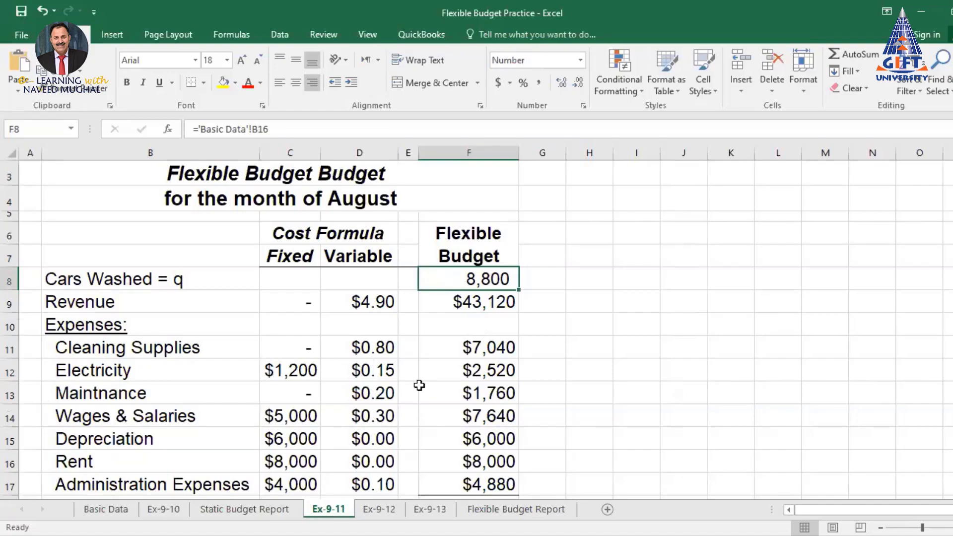
{"action": "left_click", "coordinate": [154, 512]}
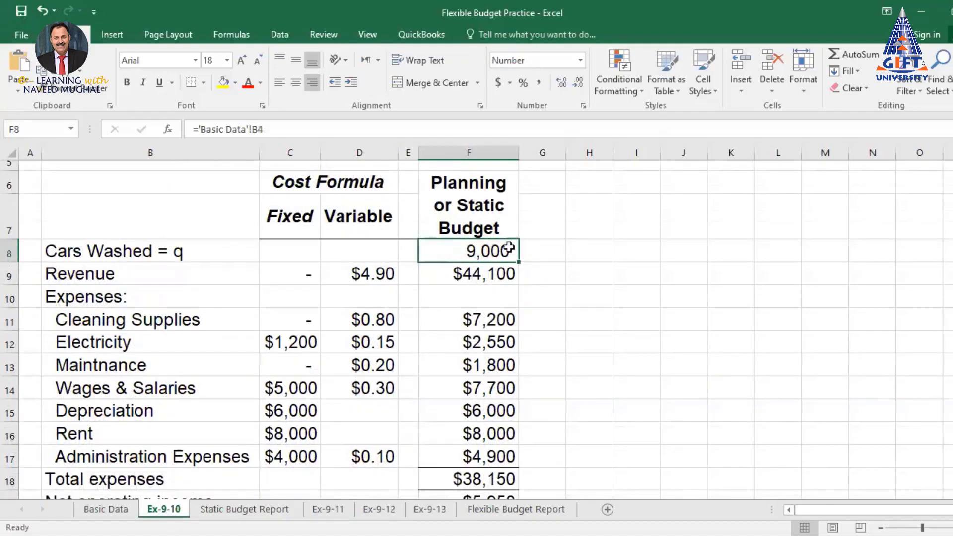
{"action": "left_click", "coordinate": [328, 511]}
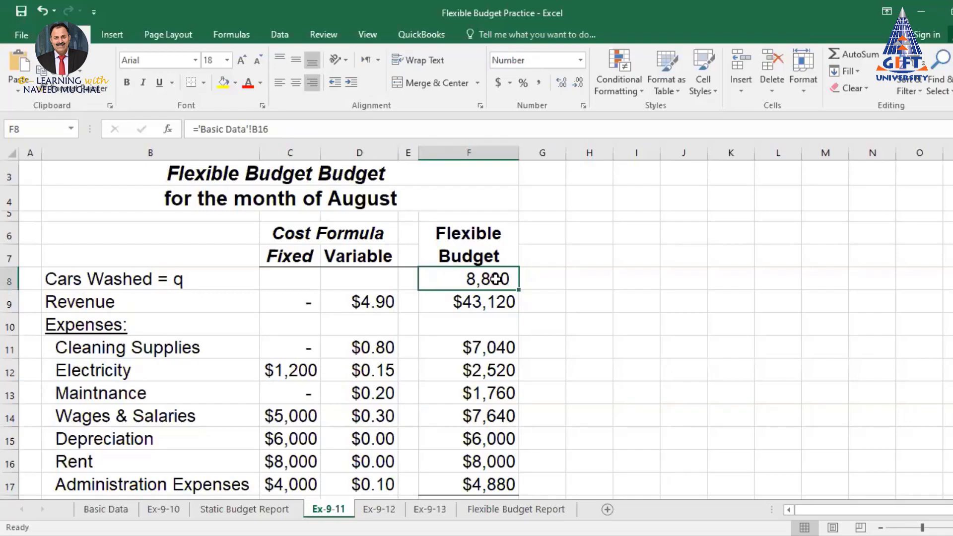
{"action": "scroll", "coordinate": [495, 279], "scroll_direction": "down", "scroll_amount": 2}
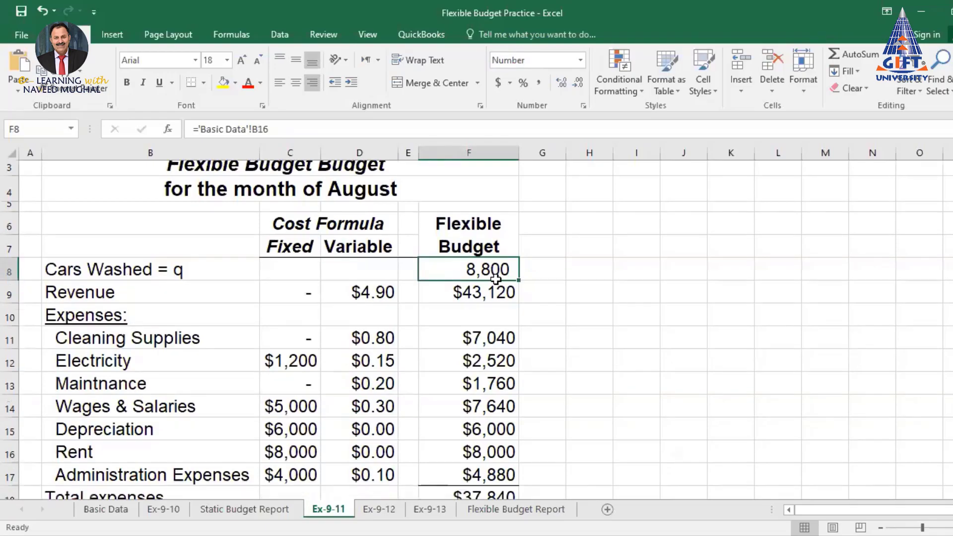
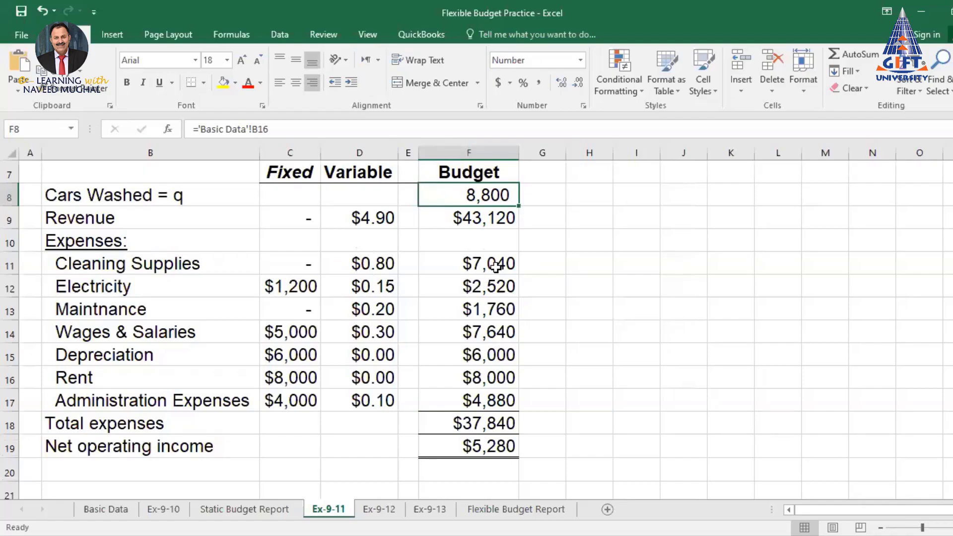
Select the whole Flexible Budget column on Ex-9-11 and compare it with the static budget totals on Ex-9-10
{"action": "scroll", "coordinate": [478, 262], "scroll_direction": "up", "scroll_amount": 1}
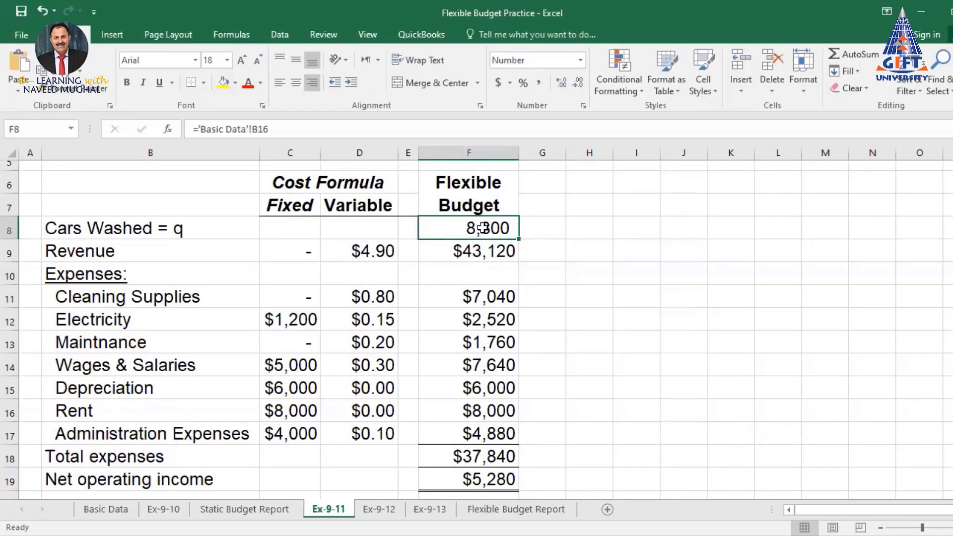
{"action": "left_click_drag", "start_coordinate": [479, 184], "coordinate": [449, 481]}
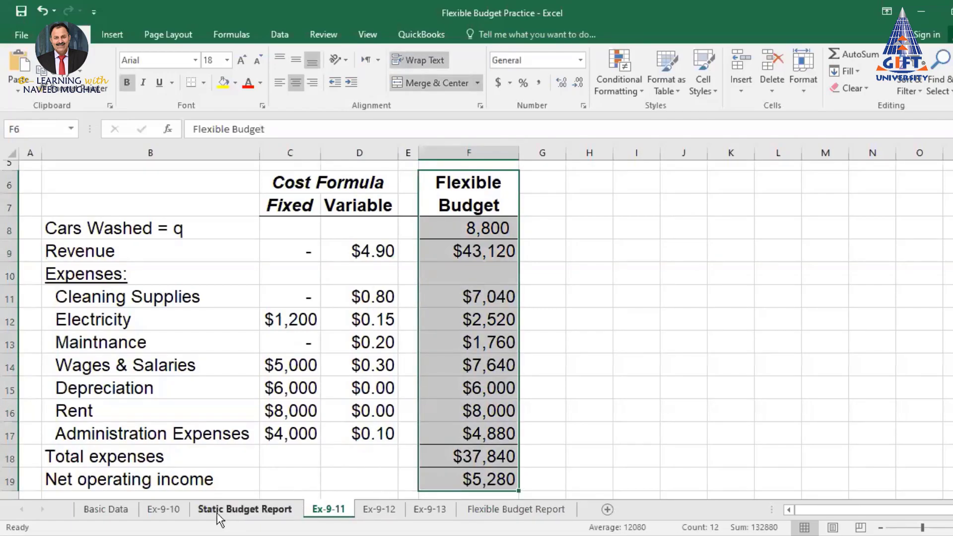
{"action": "left_click", "coordinate": [172, 512]}
{"action": "scroll", "coordinate": [507, 381], "scroll_direction": "down", "scroll_amount": 3}
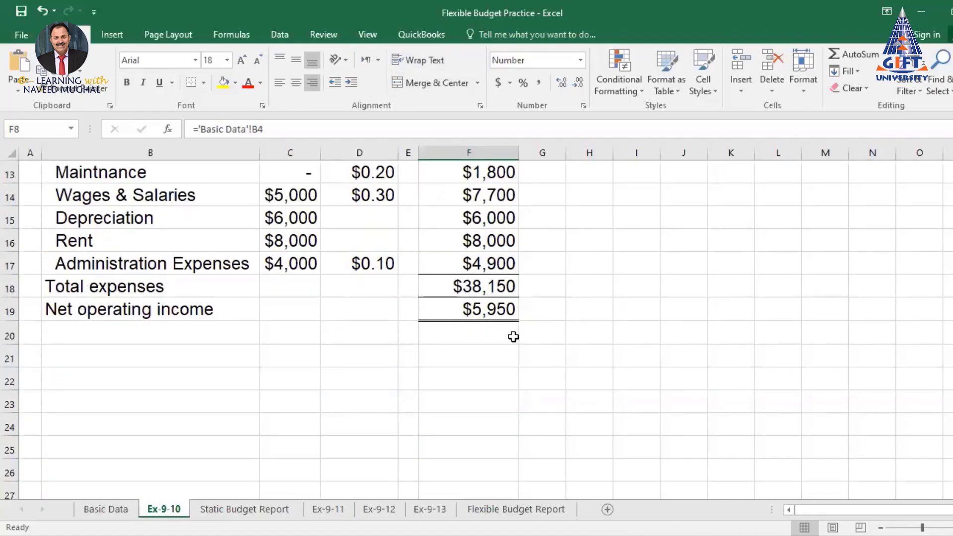
Examine the cars-washed row of the Static Budget Report, checking the actual result in C8 and the variance in G8
{"action": "left_click", "coordinate": [257, 511]}
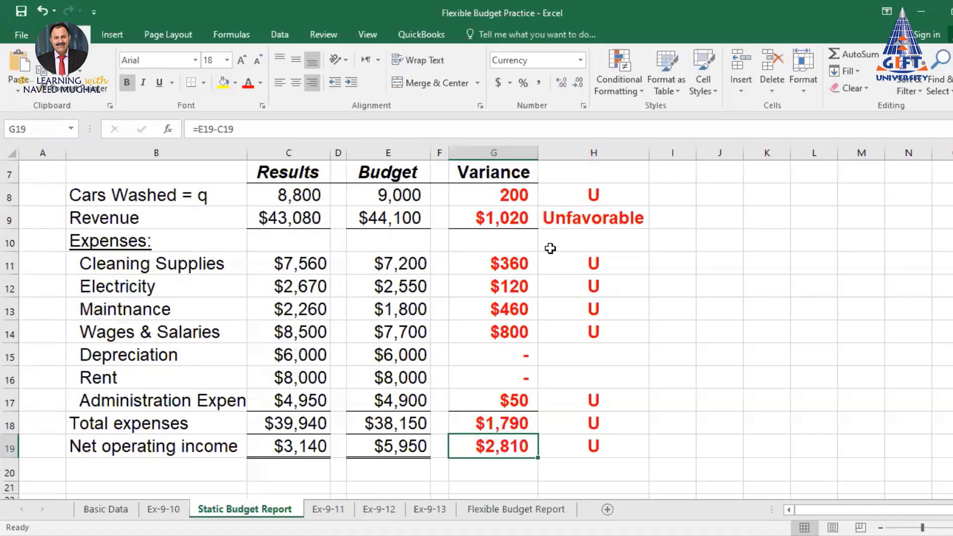
{"action": "left_click", "coordinate": [517, 194]}
{"action": "left_click", "coordinate": [297, 194]}
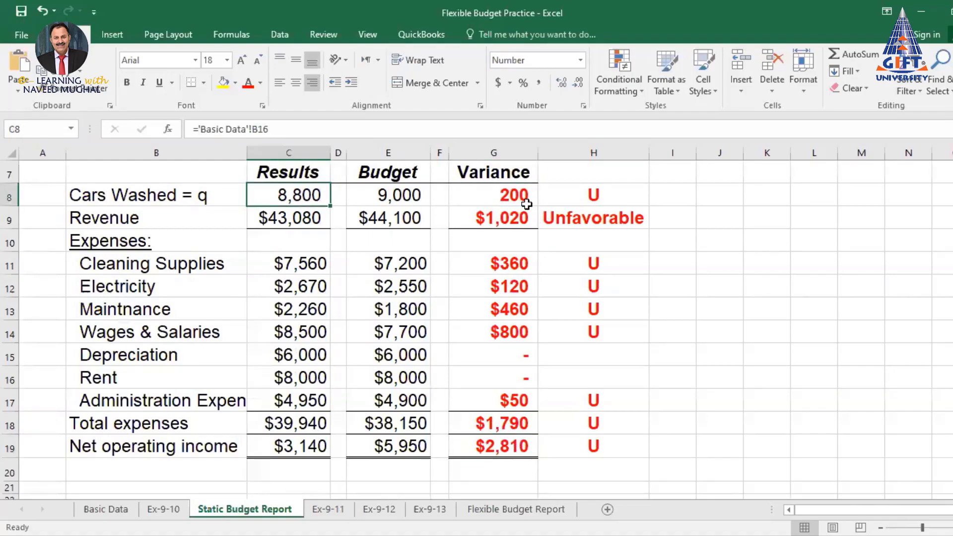
{"action": "left_click", "coordinate": [516, 188]}
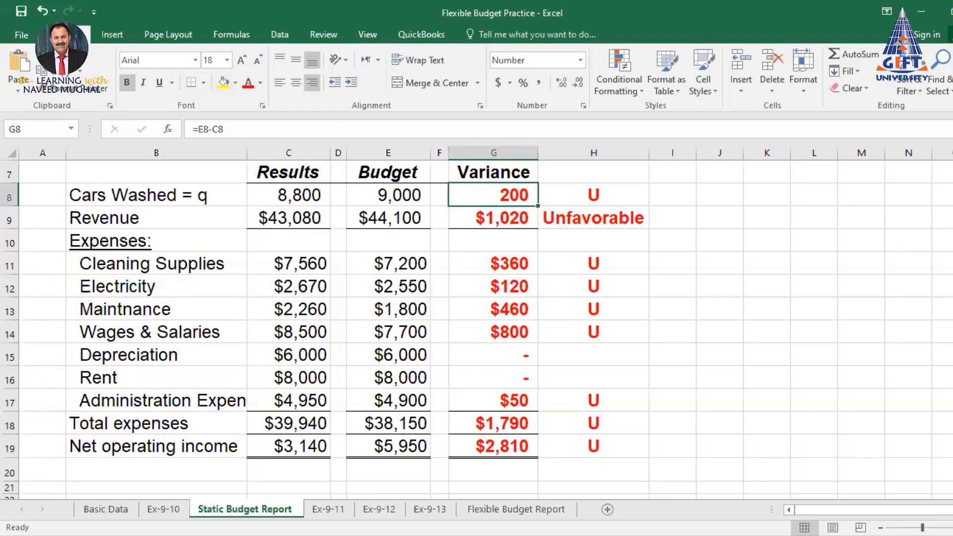
View sheet Ex-9-12, then return to Ex-9-11 and review the flexible budget from cars washed in F8 downward
{"action": "left_click", "coordinate": [381, 511]}
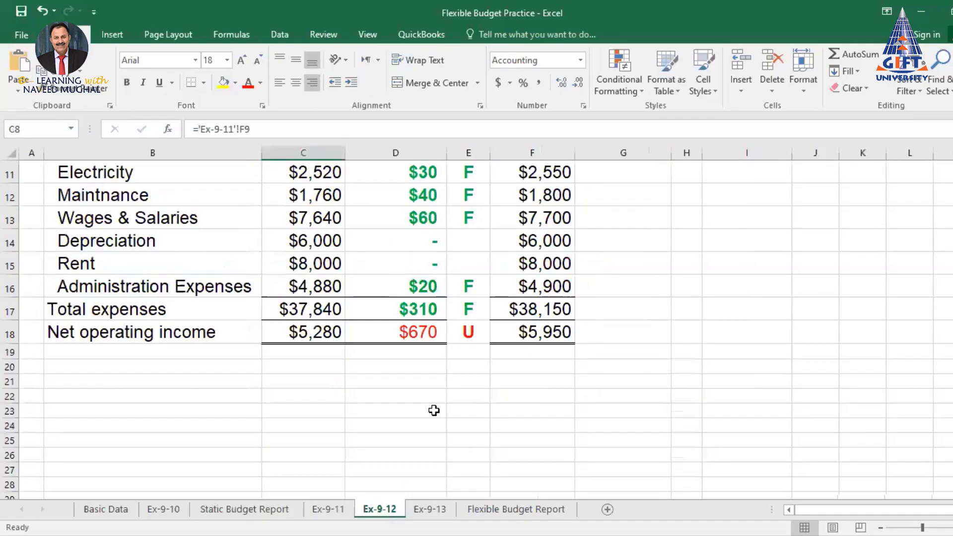
{"action": "left_click", "coordinate": [329, 509]}
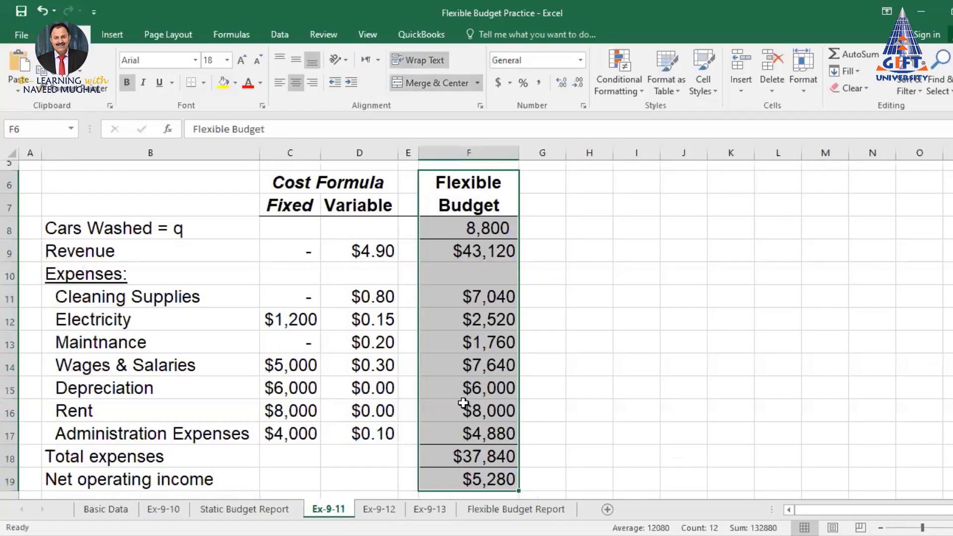
{"action": "scroll", "coordinate": [489, 323], "scroll_direction": "up", "scroll_amount": 1}
{"action": "left_click", "coordinate": [492, 277]}
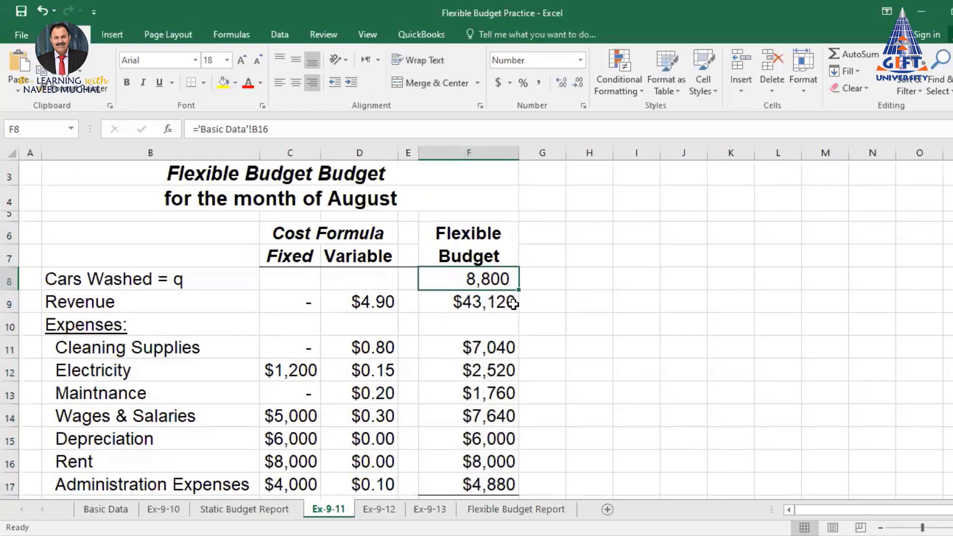
{"action": "scroll", "coordinate": [516, 283], "scroll_direction": "down", "scroll_amount": 1}
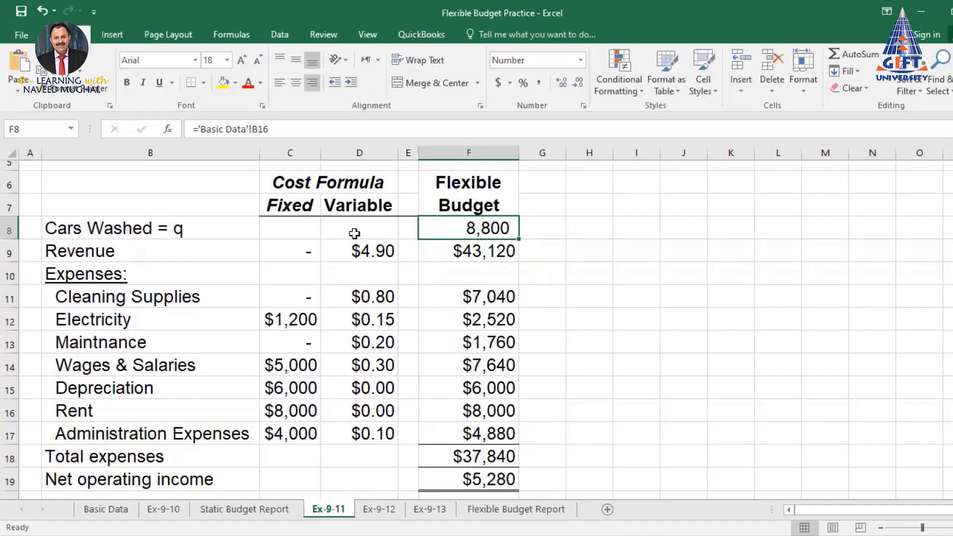
Review the flexible budget in F8:F19 on Ex-9-11 against its cost formulas in C9:D18 and the cars washed in F8
{"action": "left_click_drag", "start_coordinate": [472, 229], "coordinate": [466, 477]}
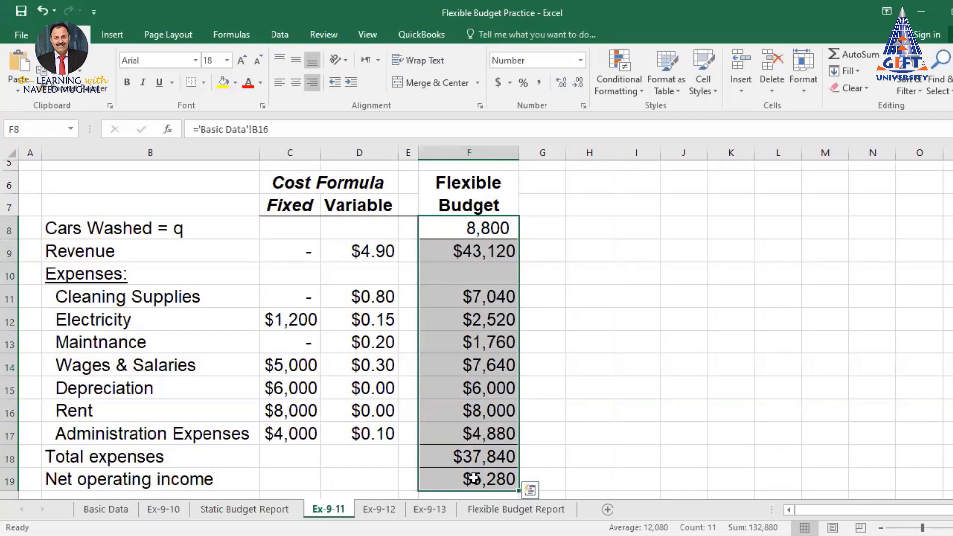
{"action": "left_click", "coordinate": [496, 224]}
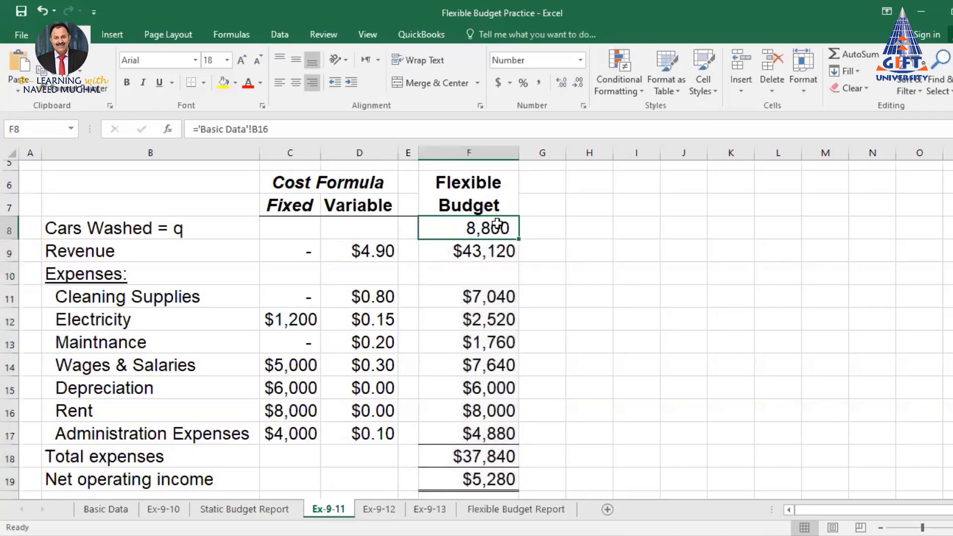
{"action": "left_click", "coordinate": [482, 474]}
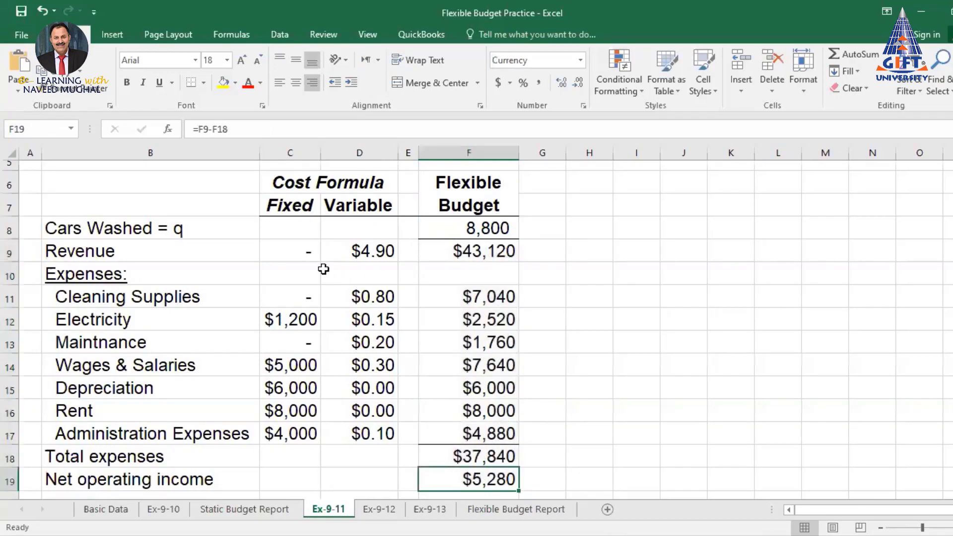
{"action": "left_click_drag", "start_coordinate": [277, 253], "coordinate": [335, 464]}
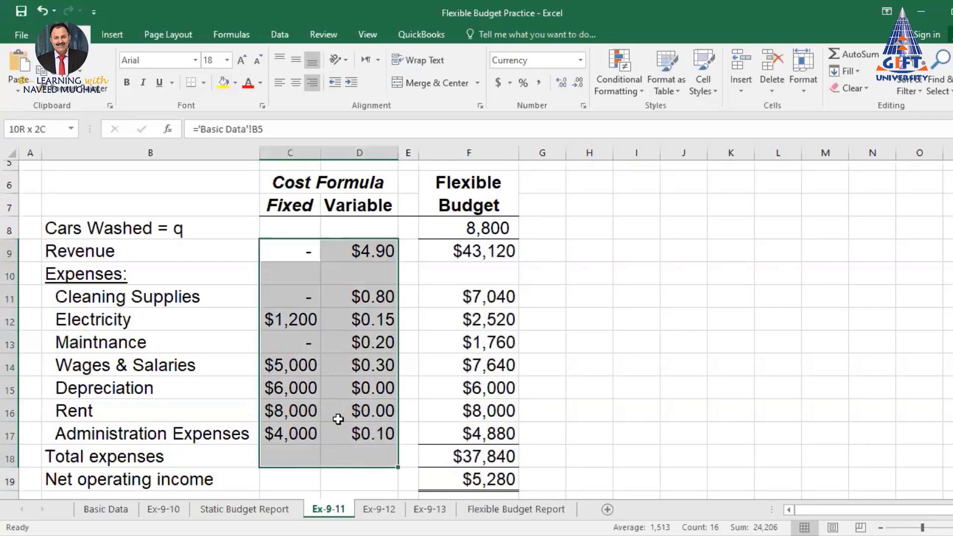
{"action": "left_click", "coordinate": [484, 228]}
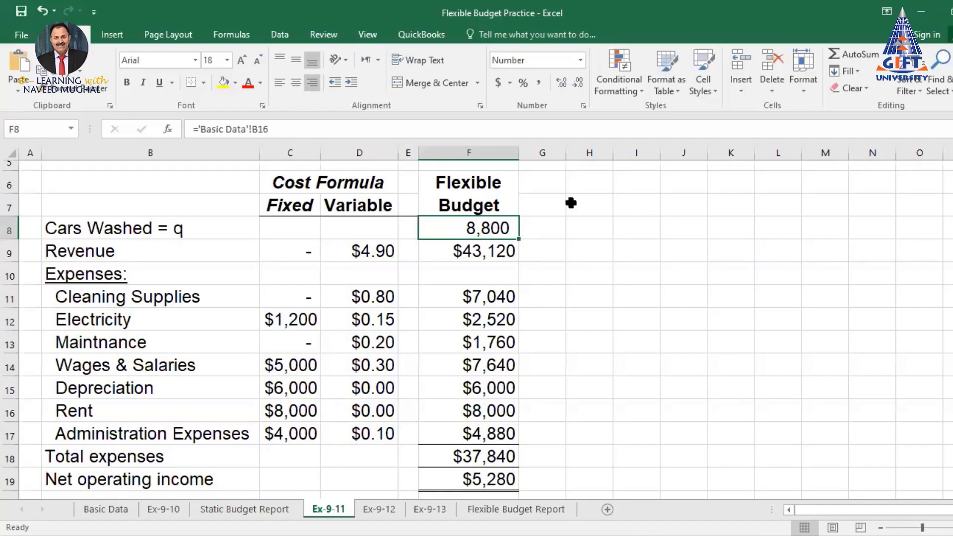
{"action": "scroll", "coordinate": [305, 377], "scroll_direction": "up", "scroll_amount": 2}
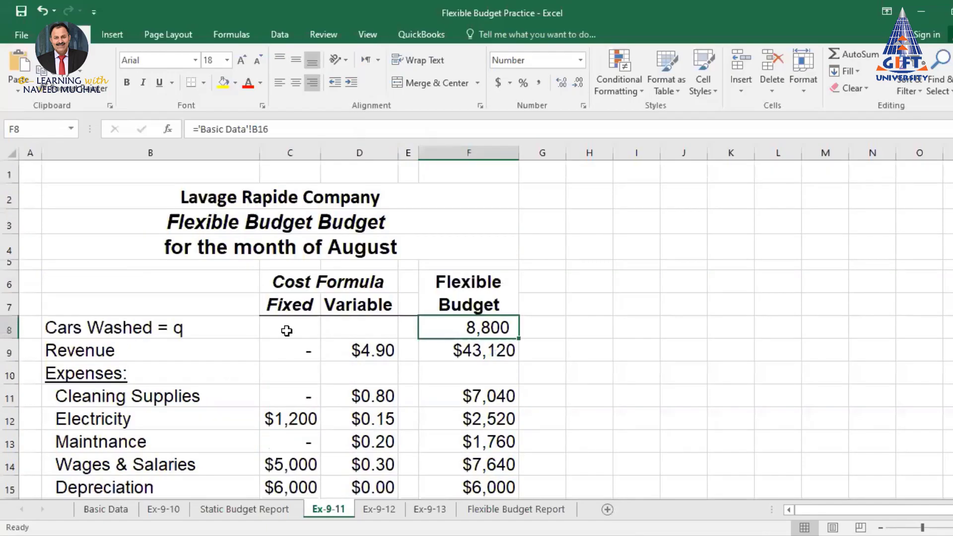
{"action": "scroll", "coordinate": [436, 224], "scroll_direction": "down", "scroll_amount": 2}
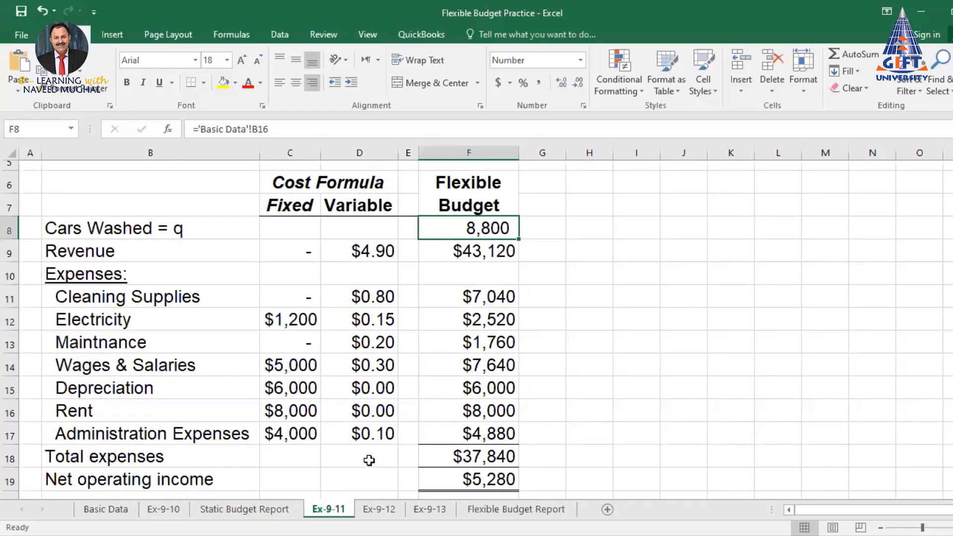
View sheet Ex-9-12 and compare cars washed in the flexible budget (C7) with the planning budget (F7)
{"action": "left_click", "coordinate": [379, 509]}
{"action": "scroll", "coordinate": [463, 409], "scroll_direction": "up", "scroll_amount": 3}
{"action": "scroll", "coordinate": [463, 408], "scroll_direction": "up", "scroll_amount": 1}
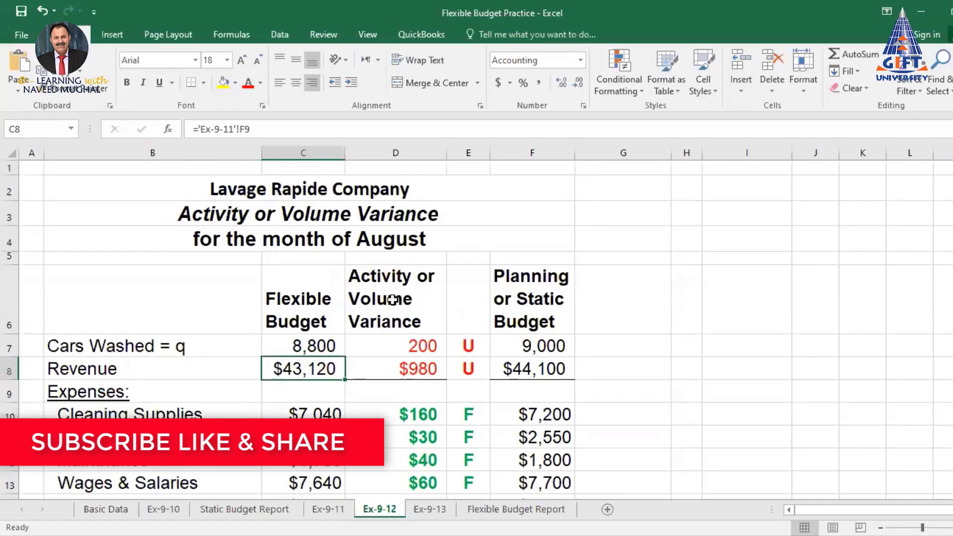
{"action": "left_click", "coordinate": [539, 297]}
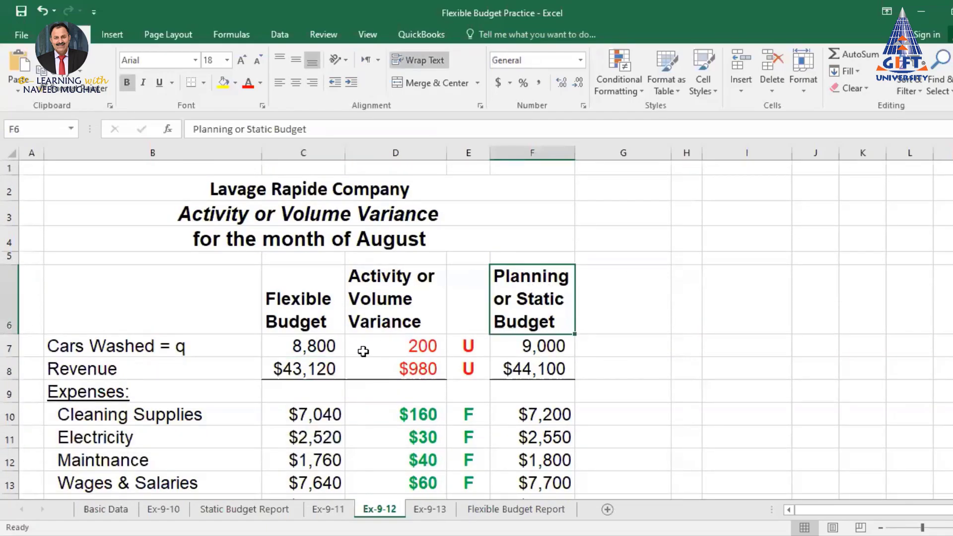
{"action": "scroll", "coordinate": [363, 352], "scroll_direction": "down", "scroll_amount": 1}
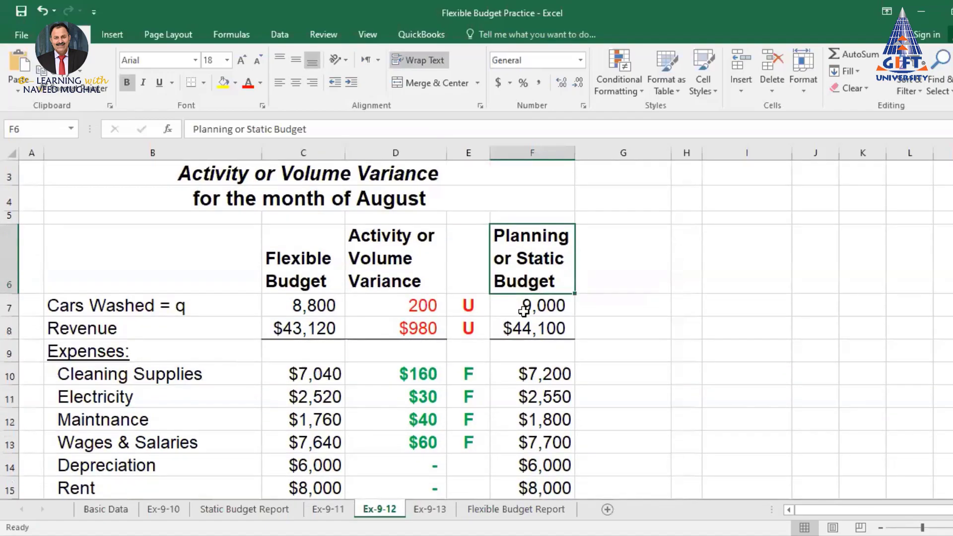
{"action": "left_click", "coordinate": [306, 304]}
{"action": "left_click", "coordinate": [536, 306]}
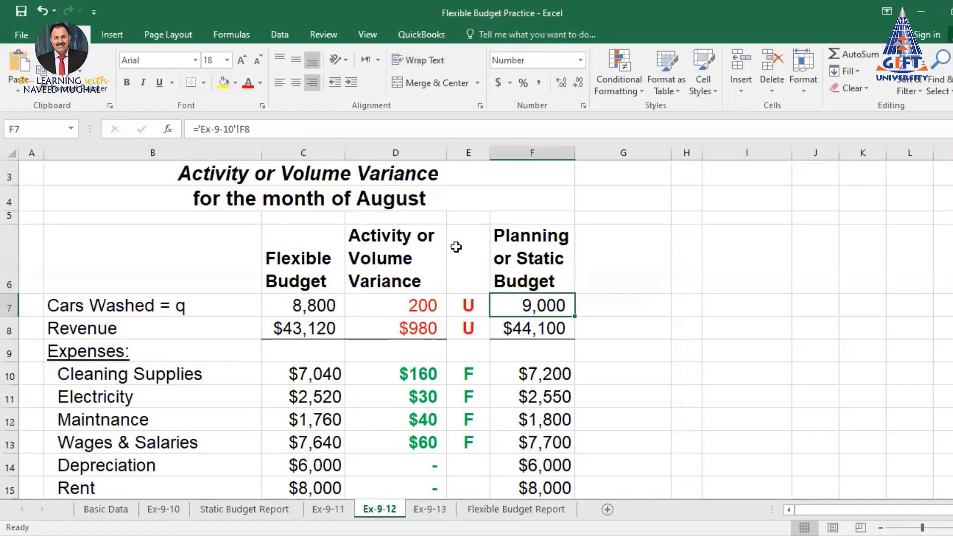
Examine how the cars-washed variance in D7 derives from F7 and C7, and check the revenue variance in D8
{"action": "left_click", "coordinate": [422, 242]}
{"action": "left_click", "coordinate": [425, 304]}
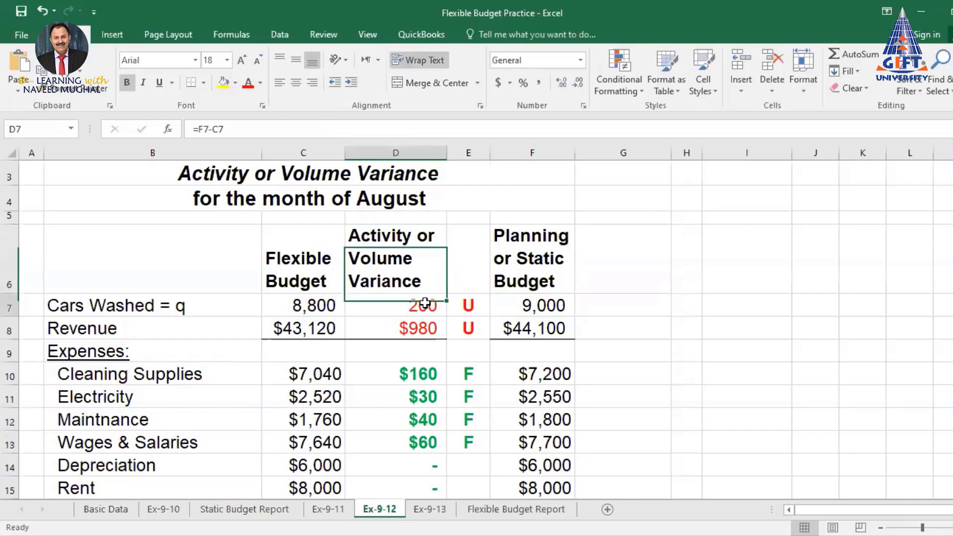
{"action": "left_click", "coordinate": [554, 304]}
{"action": "left_click", "coordinate": [328, 308]}
{"action": "left_click", "coordinate": [538, 307]}
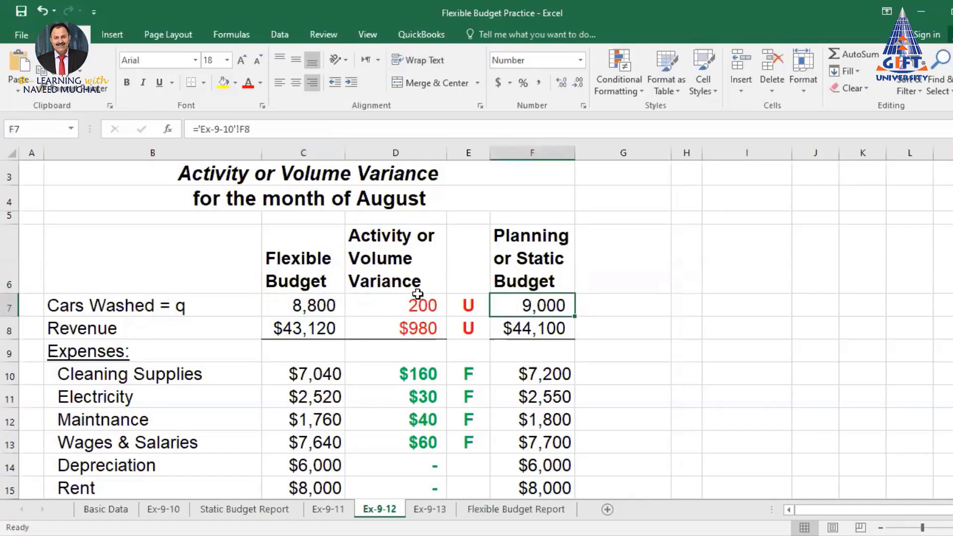
{"action": "left_click", "coordinate": [414, 308]}
{"action": "left_click", "coordinate": [415, 327]}
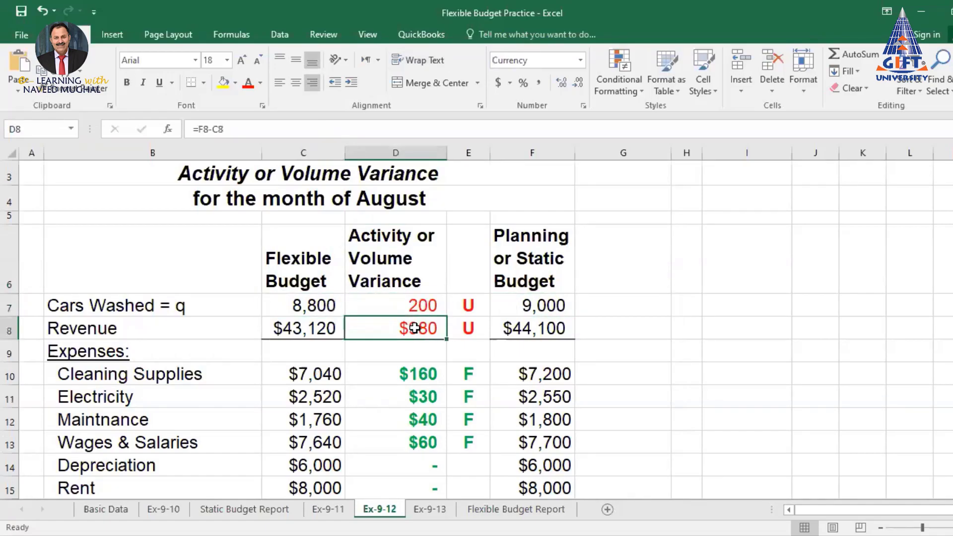
Select the expense variances in D10:D17, from cleaning supplies through total expenses
{"action": "scroll", "coordinate": [414, 327], "scroll_direction": "down", "scroll_amount": 1}
{"action": "scroll", "coordinate": [414, 327], "scroll_direction": "down", "scroll_amount": 2}
{"action": "left_click_drag", "start_coordinate": [427, 246], "coordinate": [402, 395]}
{"action": "scroll", "coordinate": [412, 394], "scroll_direction": "up", "scroll_amount": 1}
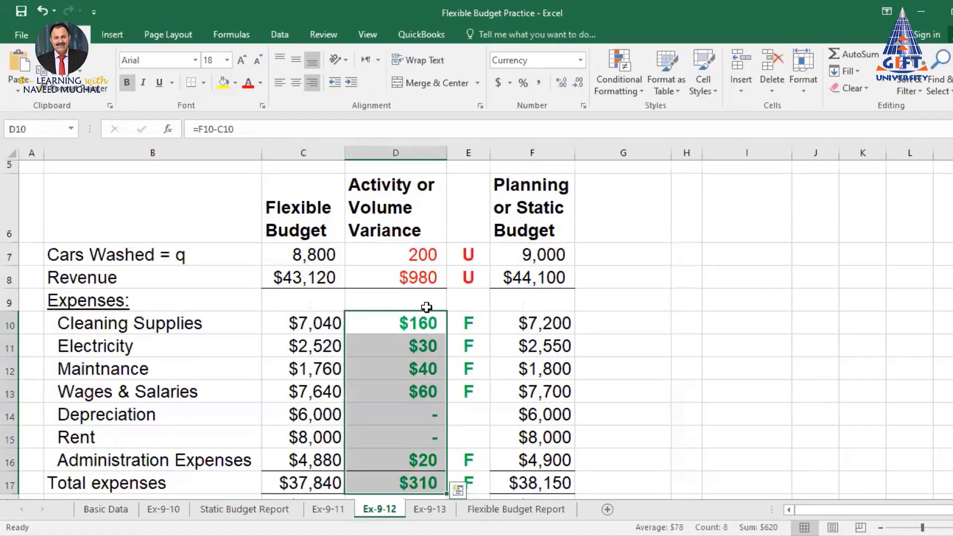
Recheck the cars-washed variance against F7 and C7, and select both activity variances in D7:D8
{"action": "left_click", "coordinate": [419, 248]}
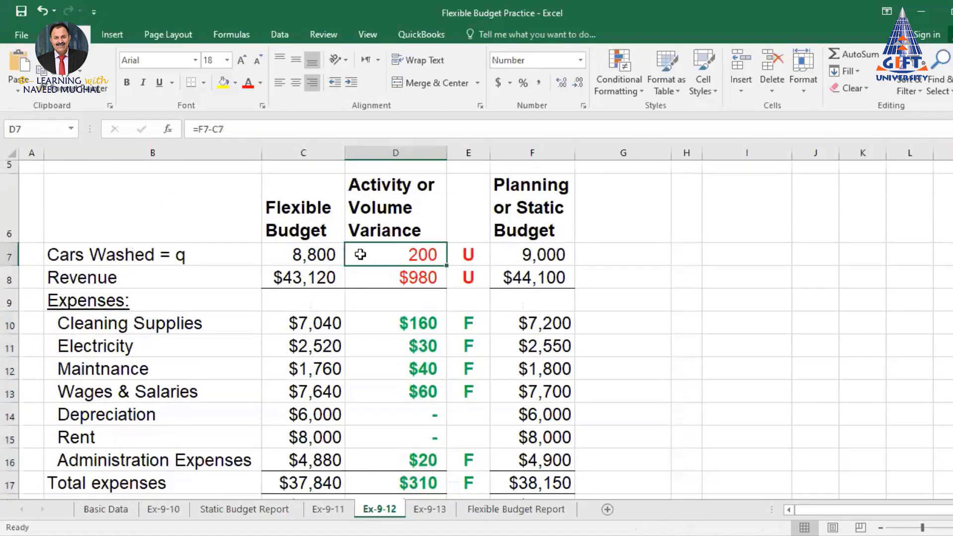
{"action": "left_click", "coordinate": [542, 253]}
{"action": "left_click", "coordinate": [322, 254]}
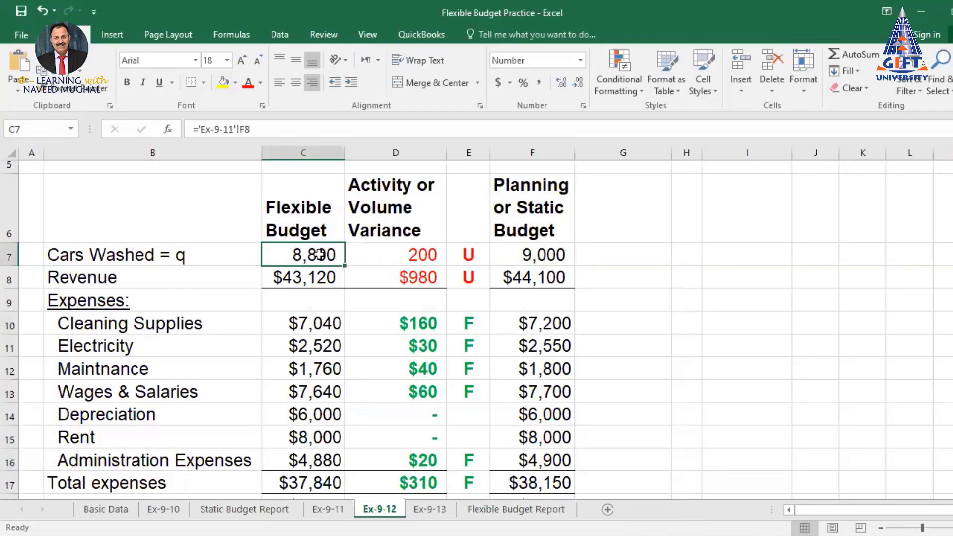
{"action": "left_click", "coordinate": [423, 253]}
{"action": "left_click_drag", "start_coordinate": [423, 253], "coordinate": [420, 279]}
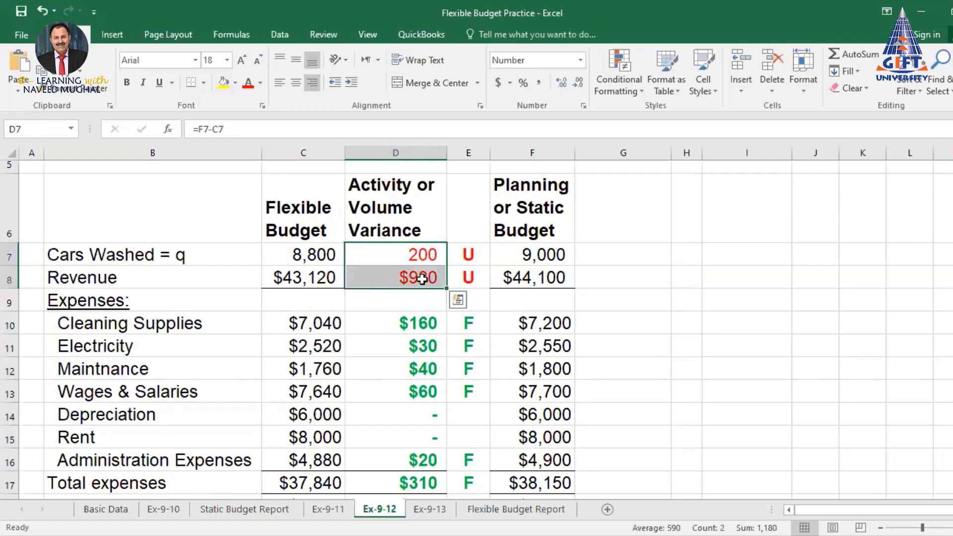
Read through the expense variances in D10:D17 and inspect the net operating income variance in D18
{"action": "scroll", "coordinate": [422, 278], "scroll_direction": "down", "scroll_amount": 1}
{"action": "left_click_drag", "start_coordinate": [423, 194], "coordinate": [421, 355]}
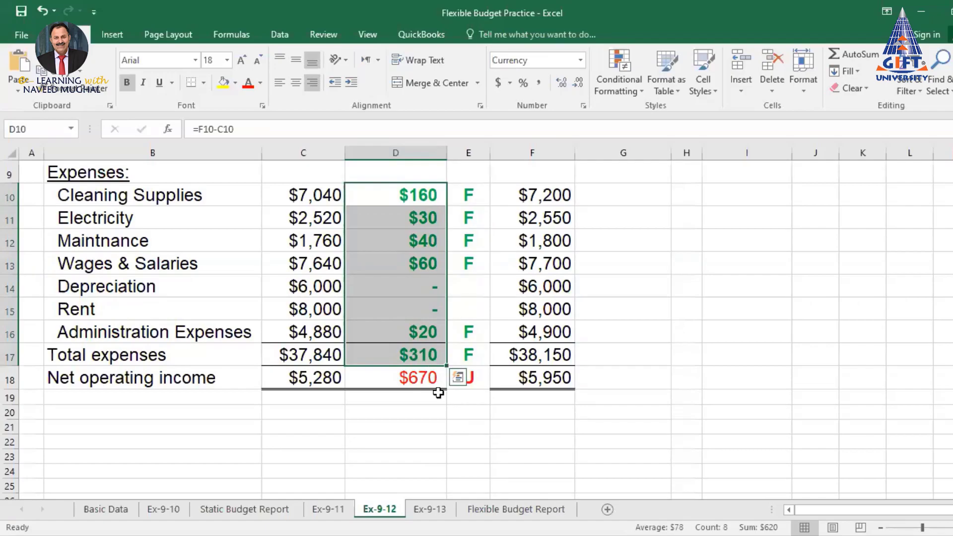
{"action": "left_click", "coordinate": [424, 378]}
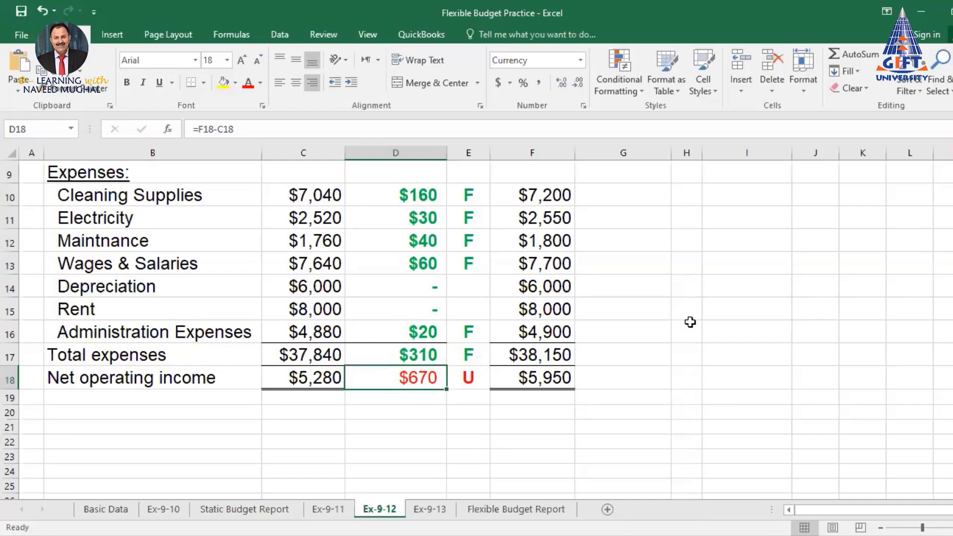
Relate cars washed in F7 and C7 to the revenue variance and its flag in D8:E8, and to the expense variances below
{"action": "scroll", "coordinate": [694, 320], "scroll_direction": "up", "scroll_amount": 2}
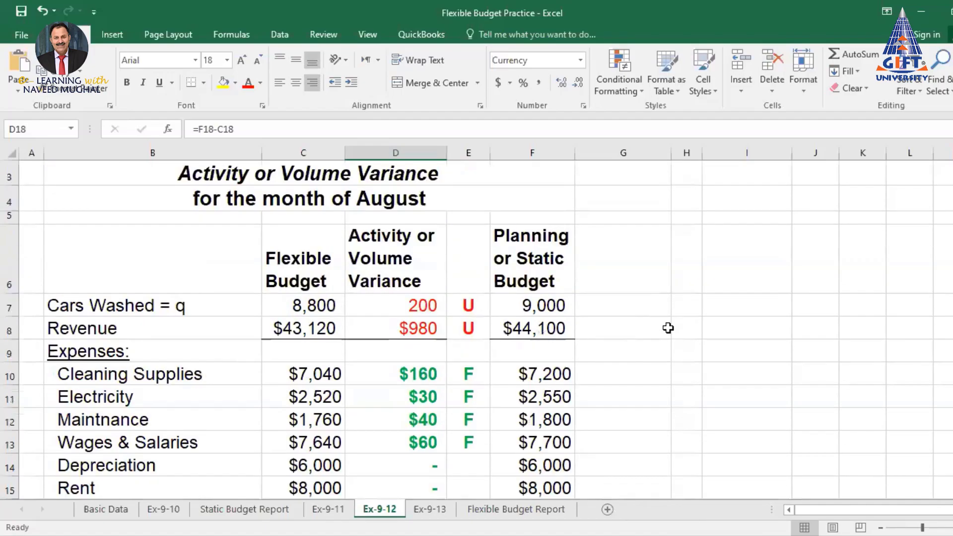
{"action": "left_click", "coordinate": [546, 305]}
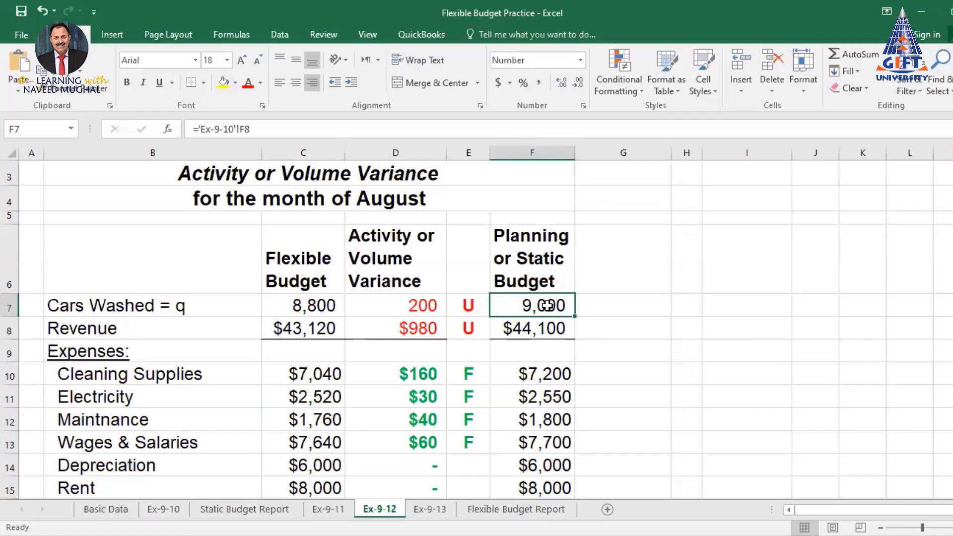
{"action": "left_click", "coordinate": [321, 305]}
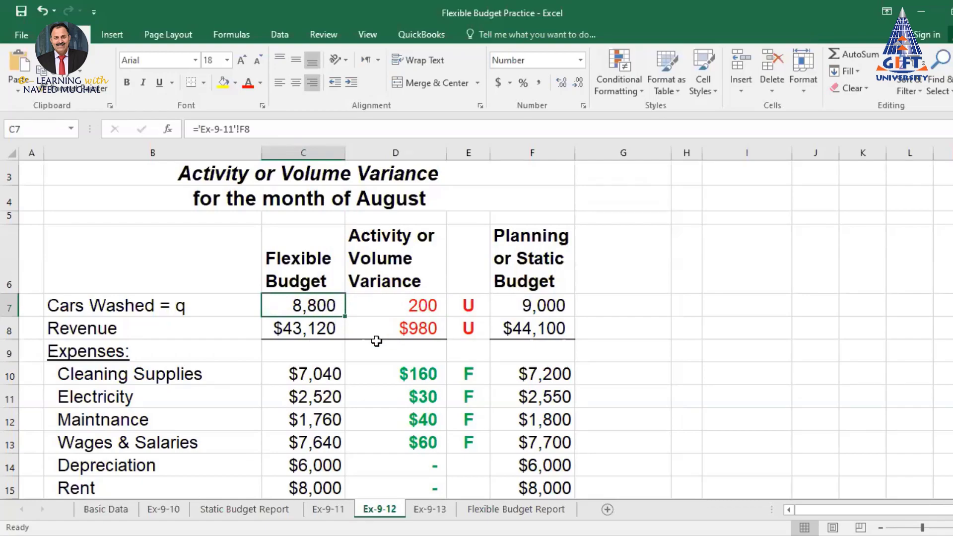
{"action": "left_click", "coordinate": [419, 331]}
{"action": "left_click", "coordinate": [468, 328]}
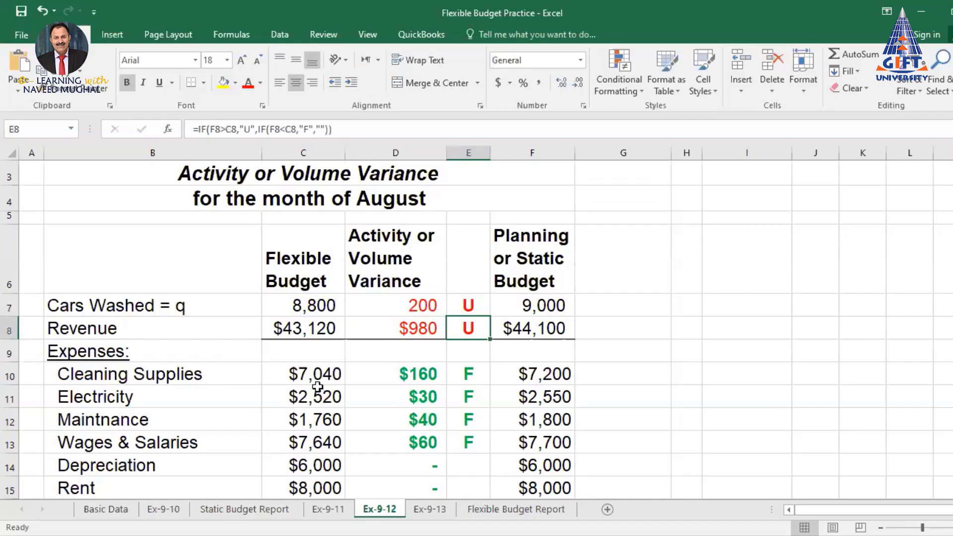
{"action": "left_click_drag", "start_coordinate": [407, 373], "coordinate": [451, 459]}
{"action": "scroll", "coordinate": [451, 459], "scroll_direction": "down", "scroll_amount": 2}
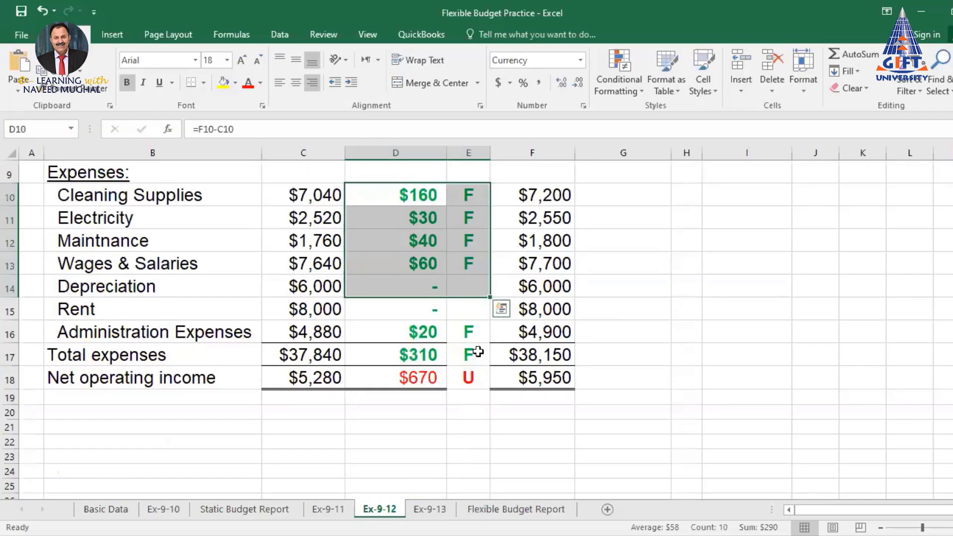
Compare planned cars washed in F7 with the flexible figure in C7, and inspect the variance flags in E7:E8
{"action": "scroll", "coordinate": [477, 351], "scroll_direction": "up", "scroll_amount": 2}
{"action": "left_click", "coordinate": [553, 304]}
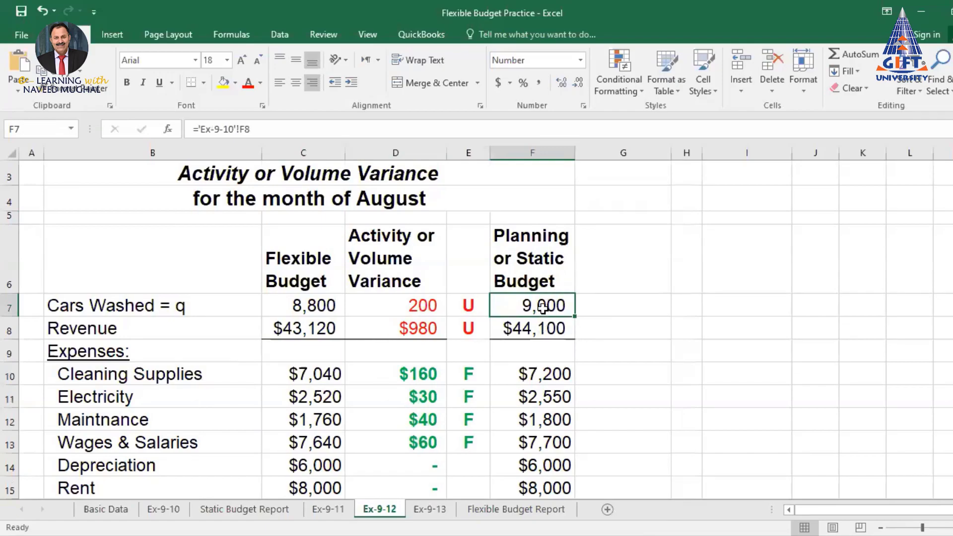
{"action": "left_click", "coordinate": [294, 303]}
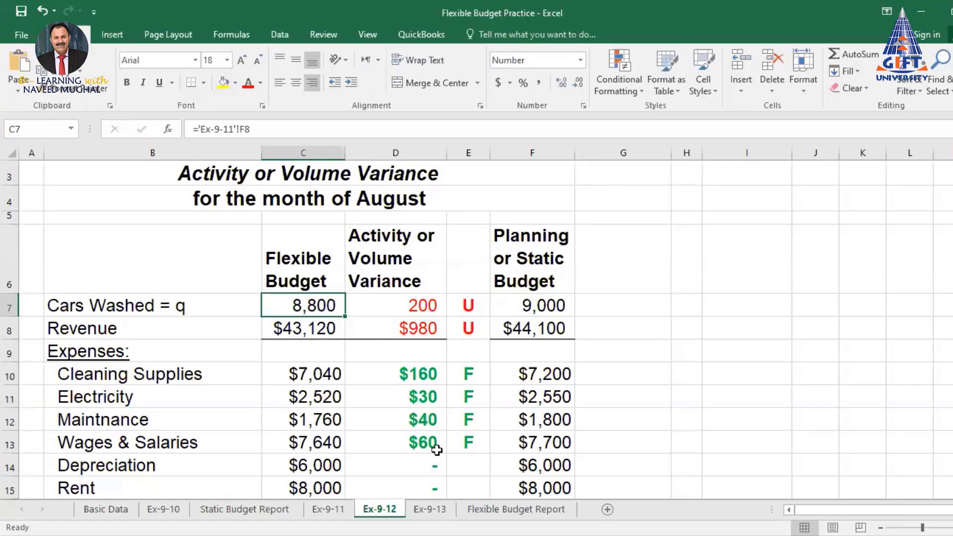
{"action": "scroll", "coordinate": [463, 239], "scroll_direction": "down", "scroll_amount": 2}
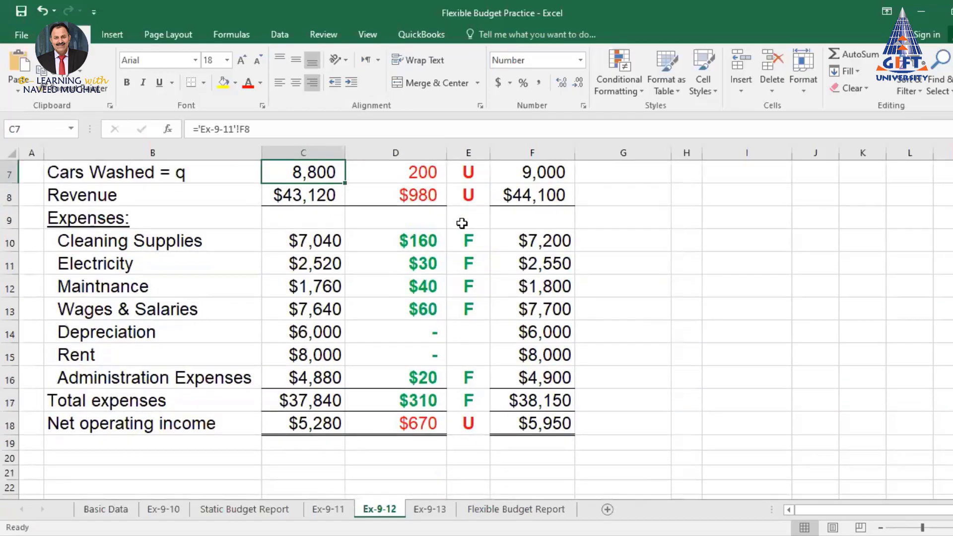
{"action": "scroll", "coordinate": [446, 233], "scroll_direction": "up", "scroll_amount": 1}
{"action": "left_click_drag", "start_coordinate": [467, 253], "coordinate": [466, 278]}
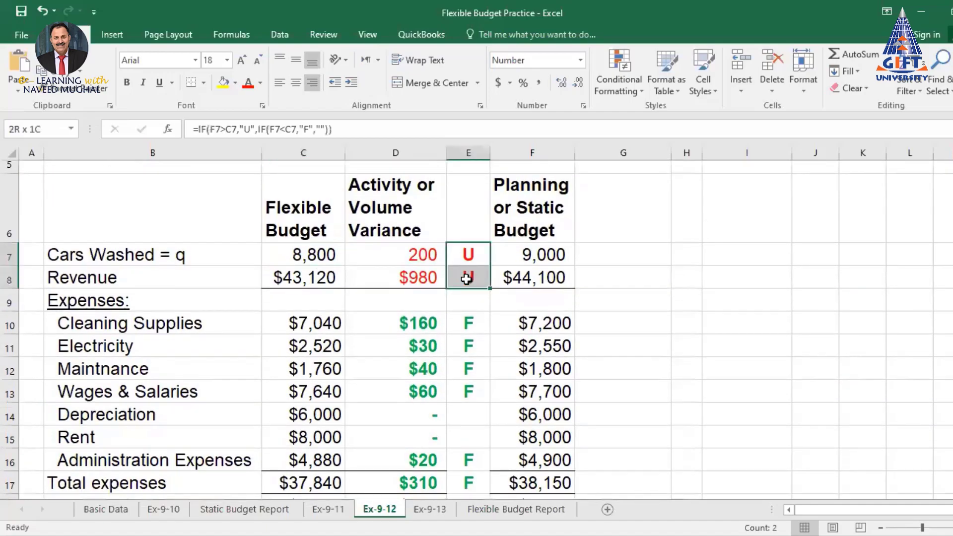
Examine the expense variances with their flags in D10:E17, comparing cleaning supplies in C10 and F10
{"action": "left_click_drag", "start_coordinate": [467, 323], "coordinate": [436, 483]}
{"action": "scroll", "coordinate": [466, 446], "scroll_direction": "down", "scroll_amount": 2}
{"action": "scroll", "coordinate": [347, 322], "scroll_direction": "up", "scroll_amount": 1}
{"action": "scroll", "coordinate": [521, 280], "scroll_direction": "up", "scroll_amount": 1}
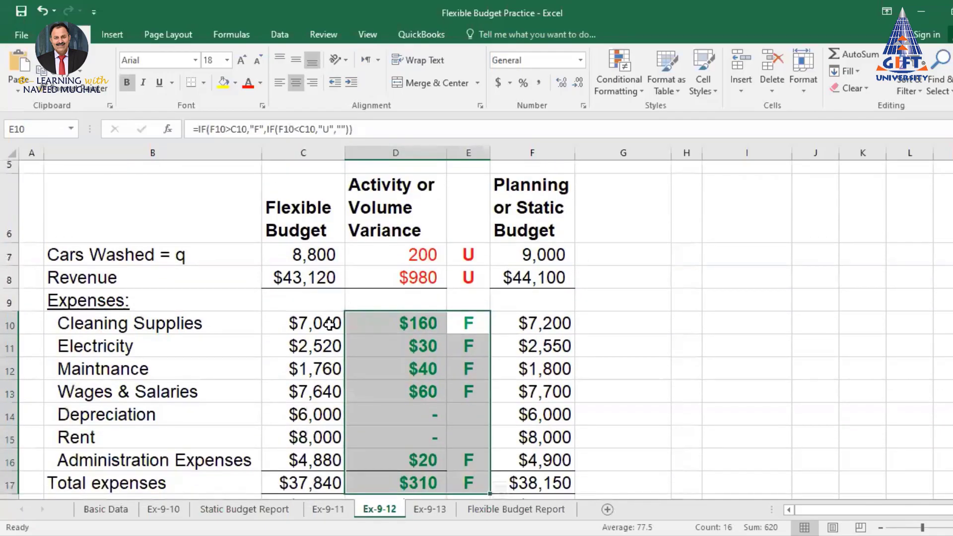
{"action": "left_click", "coordinate": [309, 325]}
{"action": "left_click", "coordinate": [530, 321]}
{"action": "left_click", "coordinate": [298, 324]}
{"action": "left_click", "coordinate": [529, 323]}
{"action": "left_click_drag", "start_coordinate": [417, 320], "coordinate": [447, 484]}
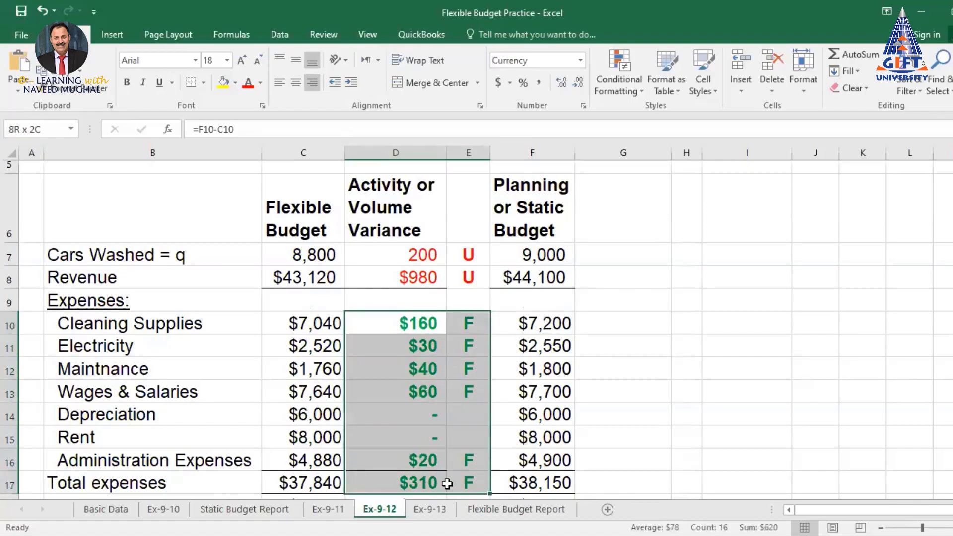
Link cars washed in the Flexible Budget column (C7) to cell F8 of sheet Ex-9-11
{"action": "left_click", "coordinate": [317, 250]}
{"action": "left_click_drag", "start_coordinate": [314, 192], "coordinate": [305, 483]}
{"action": "mouse_move", "coordinate": [313, 255]}
{"action": "left_mouse_down"}
{"action": "mouse_move", "coordinate": [314, 346]}
{"action": "mouse_move", "coordinate": [314, 255]}
{"action": "left_mouse_up"}
{"action": "type", "text": "="}
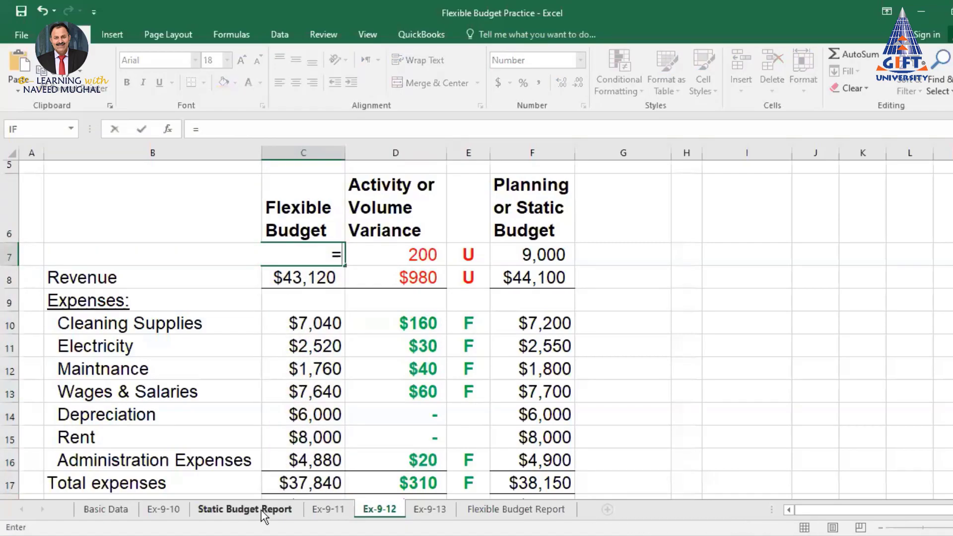
{"action": "left_click", "coordinate": [334, 507]}
{"action": "left_click", "coordinate": [494, 227]}
{"action": "key", "text": "Return"}
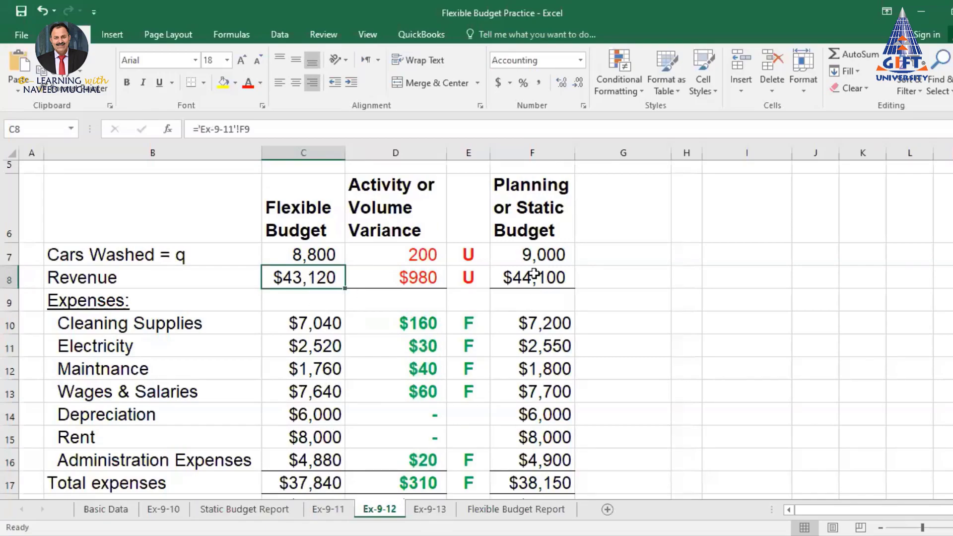
Link cars washed in the Planning or Static Budget column (F7) to cell F8 of sheet Ex-9-10
{"action": "left_click", "coordinate": [538, 254]}
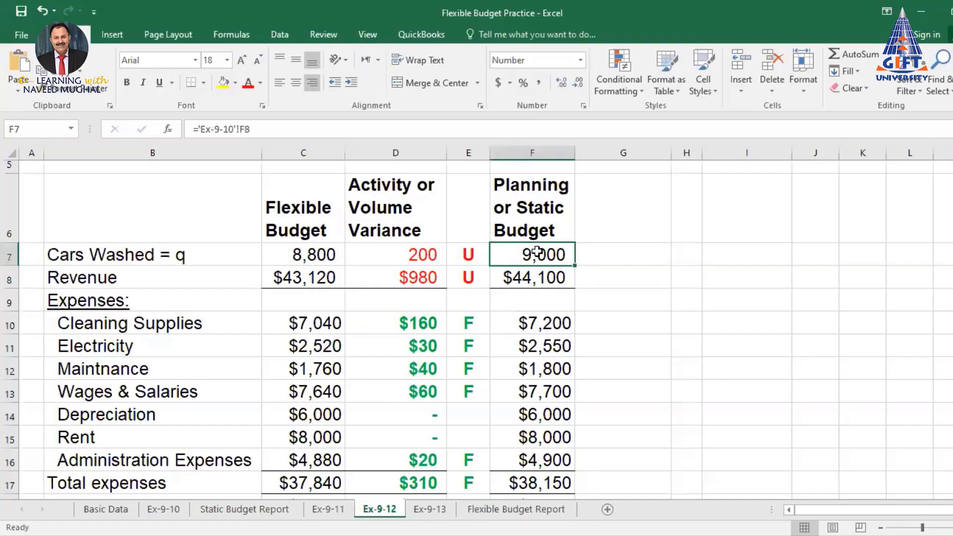
{"action": "type", "text": "="}
{"action": "left_click", "coordinate": [163, 509]}
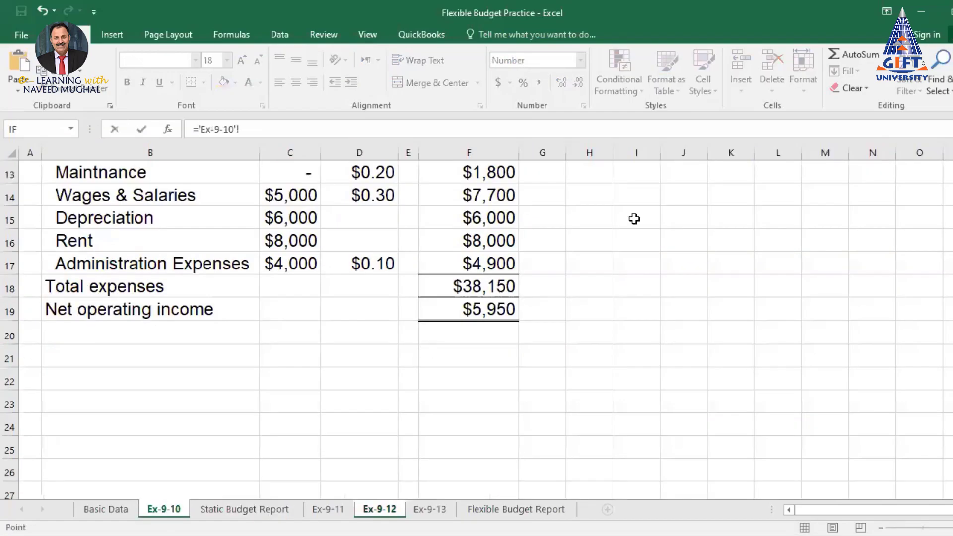
{"action": "scroll", "coordinate": [521, 298], "scroll_direction": "up", "scroll_amount": 4}
{"action": "left_click", "coordinate": [494, 336]}
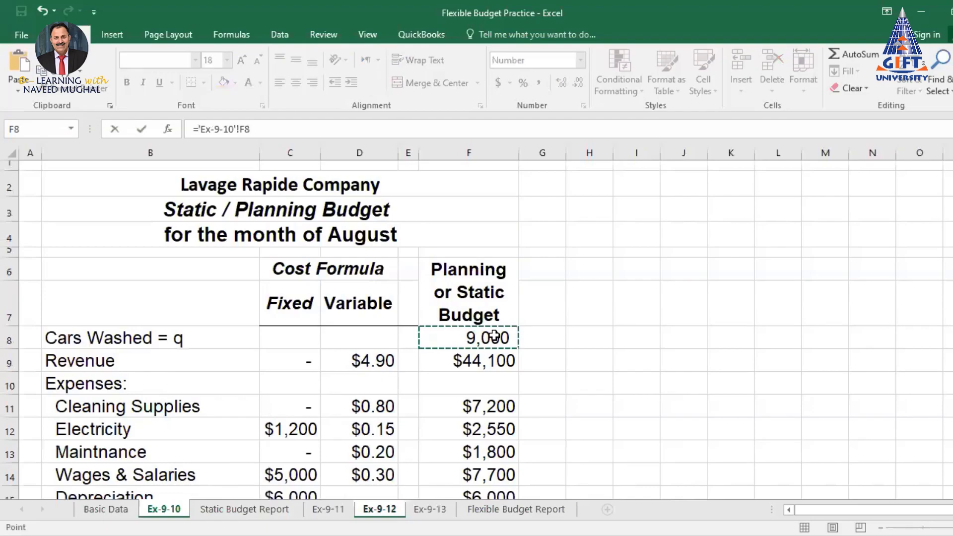
{"action": "key", "text": "Return"}
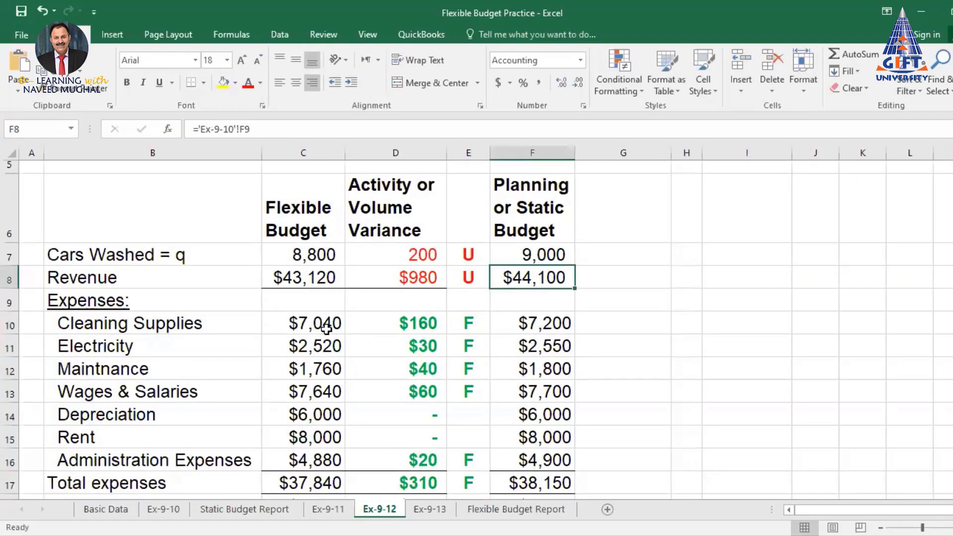
Review the variances in D7:D17, comparing static revenue in F8 with flexible revenue in C8 and checking the variance and flag in D8:E8
{"action": "left_click_drag", "start_coordinate": [429, 254], "coordinate": [415, 489]}
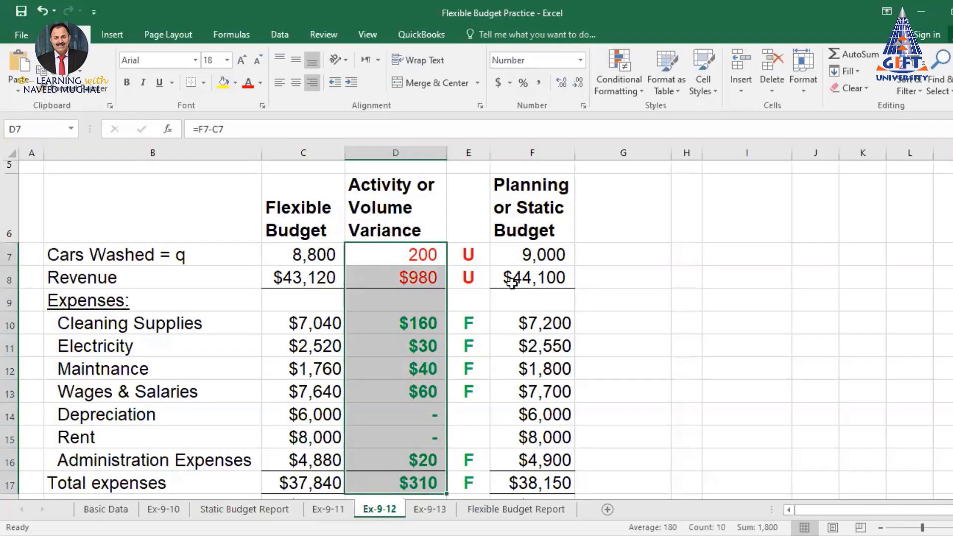
{"action": "left_click", "coordinate": [542, 279]}
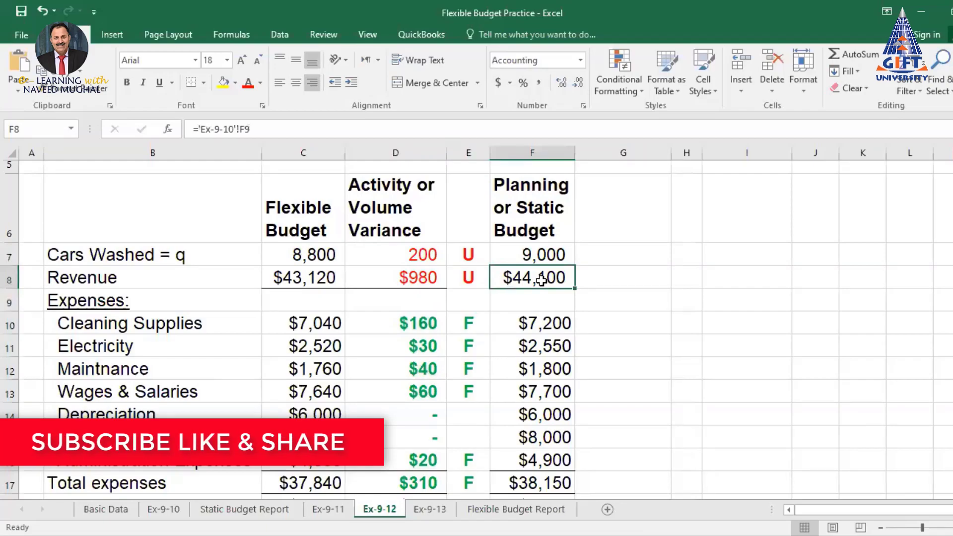
{"action": "left_click", "coordinate": [296, 281]}
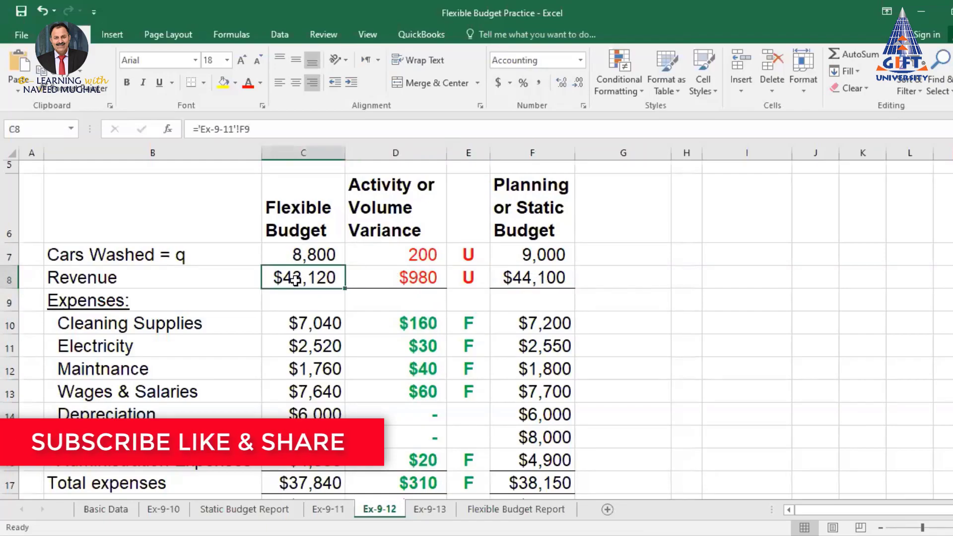
{"action": "left_click", "coordinate": [400, 279]}
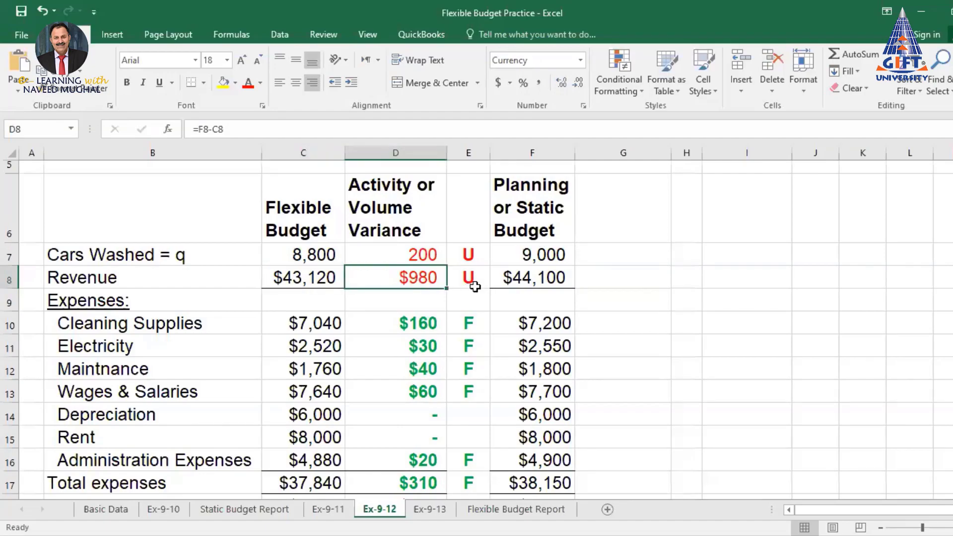
{"action": "left_click", "coordinate": [474, 287]}
{"action": "left_click", "coordinate": [529, 275]}
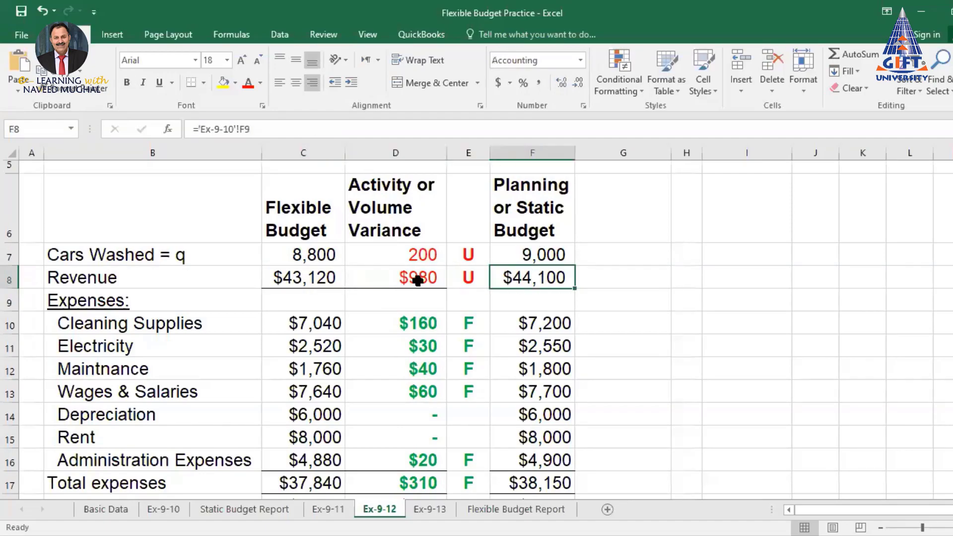
{"action": "left_click", "coordinate": [288, 282]}
{"action": "left_click", "coordinate": [468, 276]}
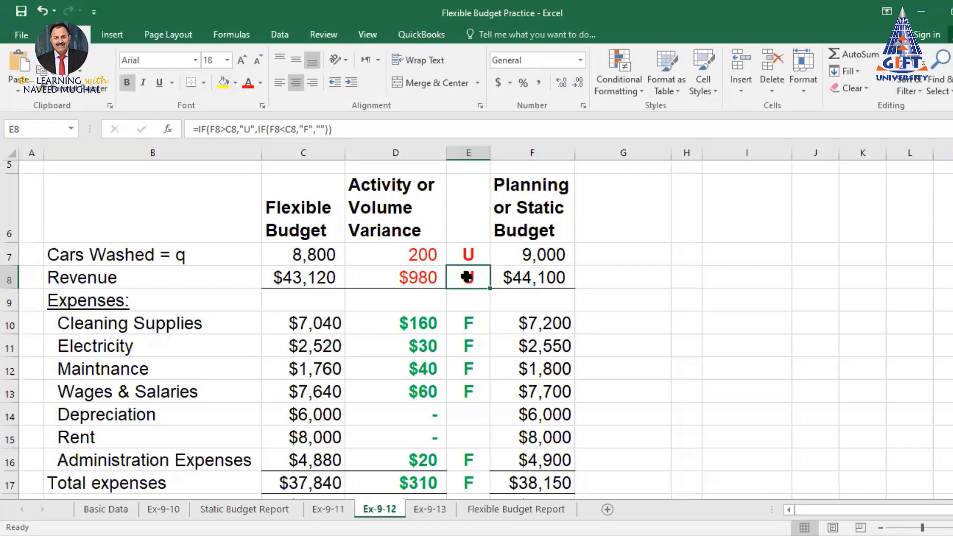
Compare cleaning supplies in F10 and C10 with the variance formula in D10, and inspect the expense flags in E10:E17
{"action": "scroll", "coordinate": [467, 276], "scroll_direction": "down", "scroll_amount": 2}
{"action": "scroll", "coordinate": [501, 284], "scroll_direction": "up", "scroll_amount": 1}
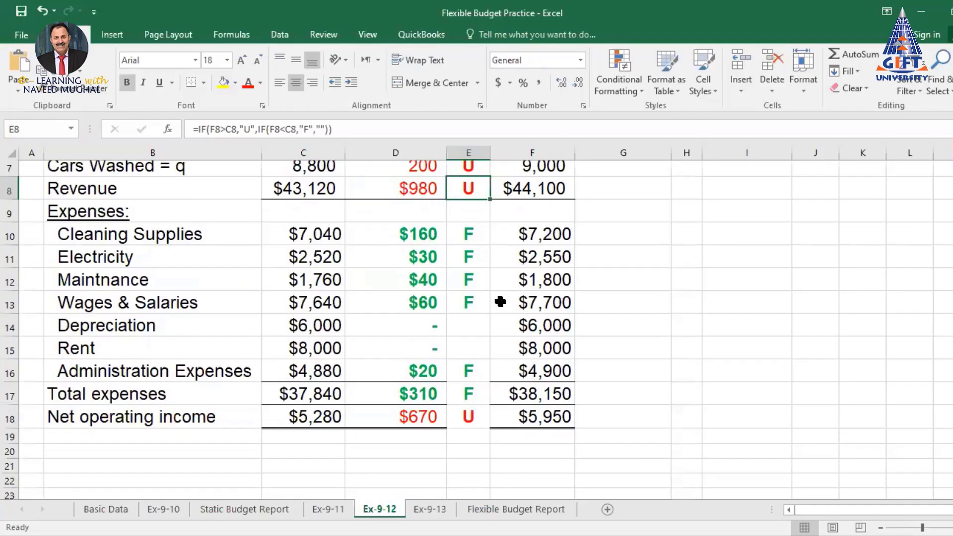
{"action": "left_click", "coordinate": [541, 240]}
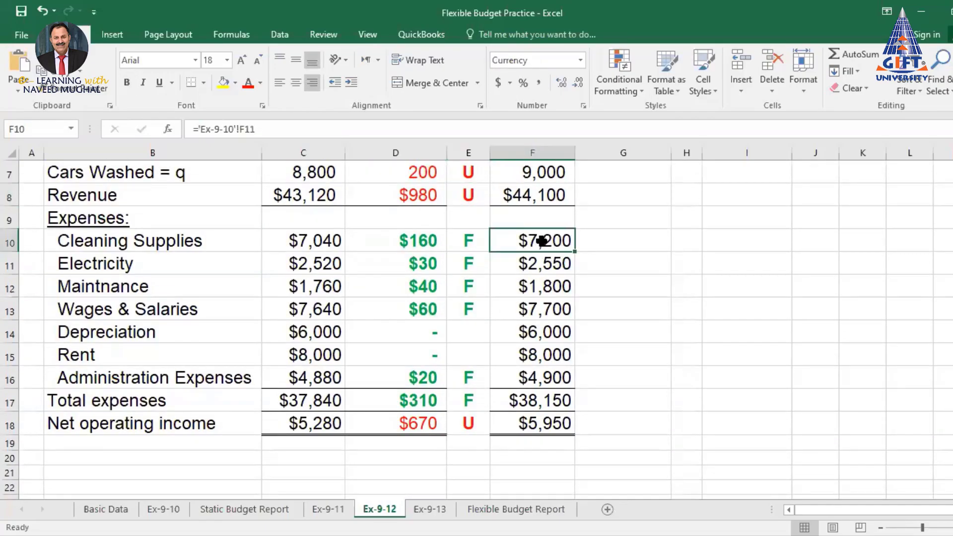
{"action": "left_click", "coordinate": [313, 243]}
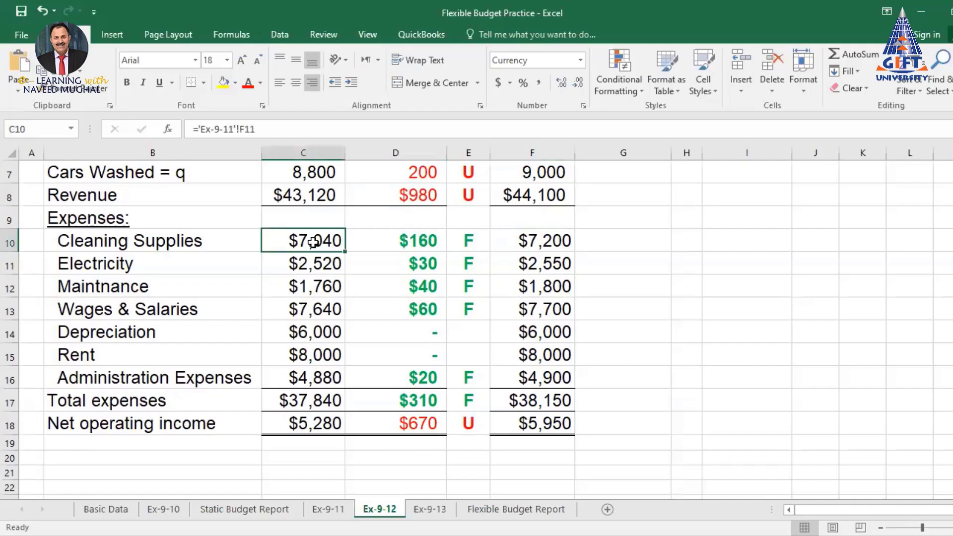
{"action": "scroll", "coordinate": [545, 247], "scroll_direction": "up", "scroll_amount": 1}
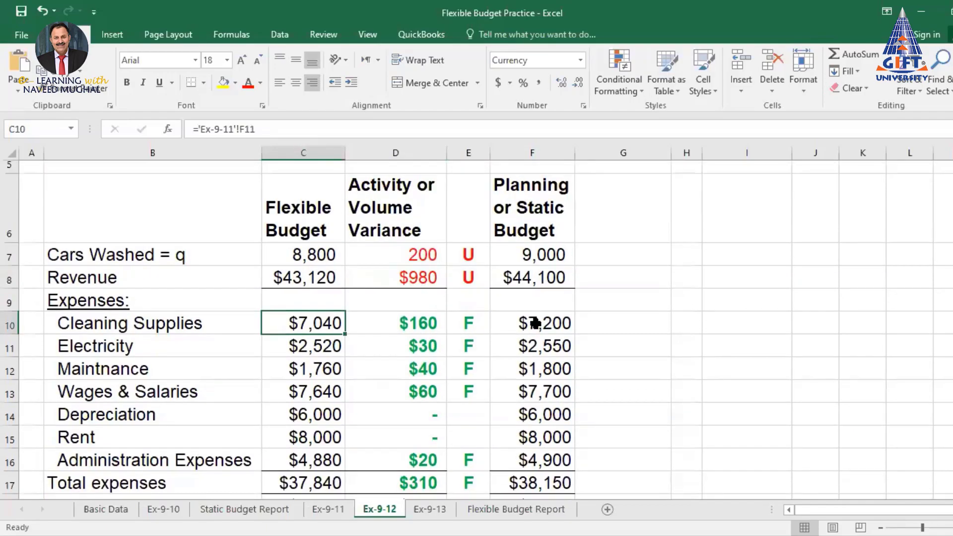
{"action": "left_click", "coordinate": [535, 322]}
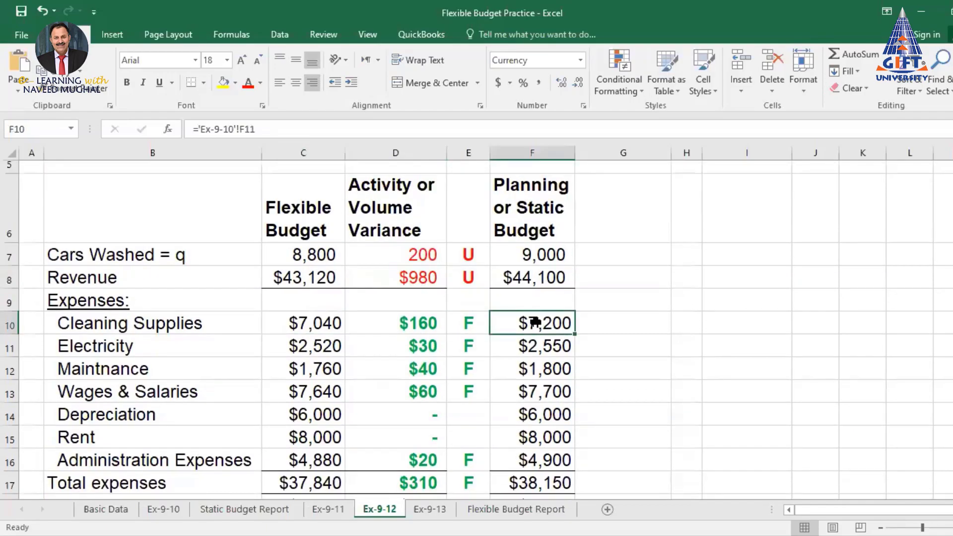
{"action": "left_click", "coordinate": [309, 325]}
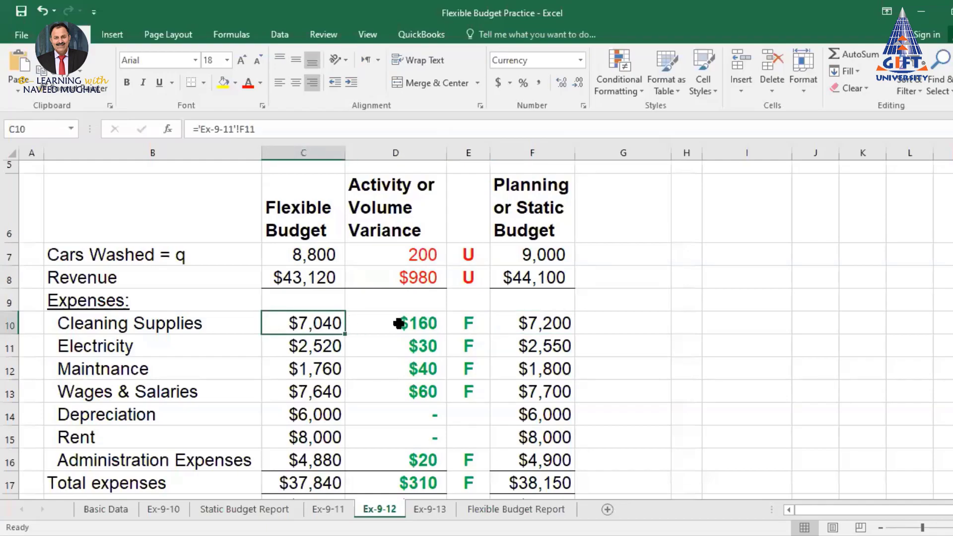
{"action": "left_click", "coordinate": [430, 325]}
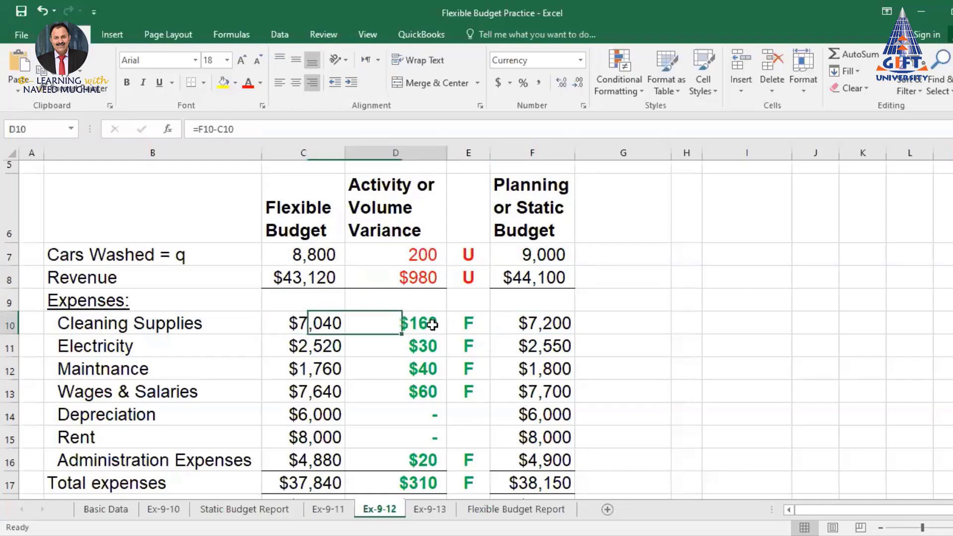
{"action": "left_click", "coordinate": [550, 323]}
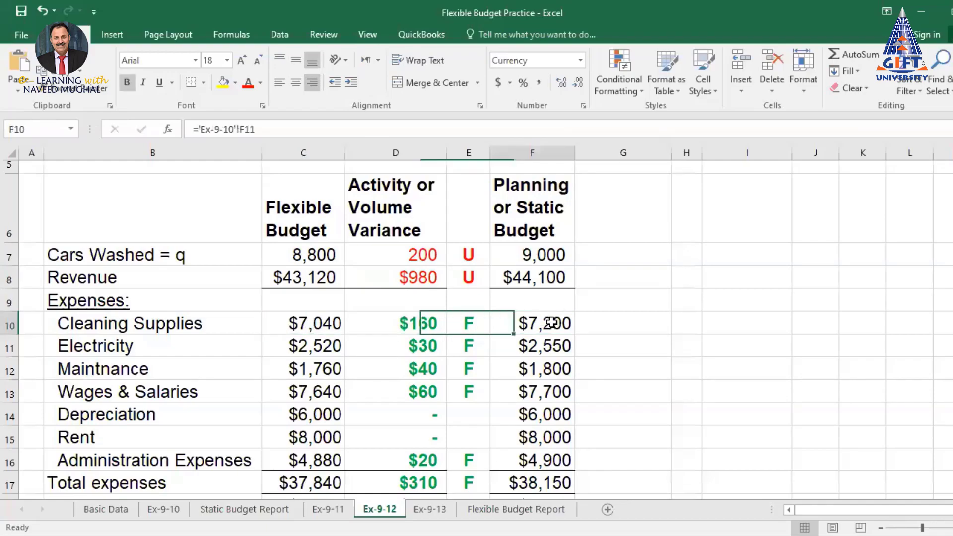
{"action": "left_click", "coordinate": [299, 325]}
{"action": "left_click_drag", "start_coordinate": [476, 325], "coordinate": [463, 484]}
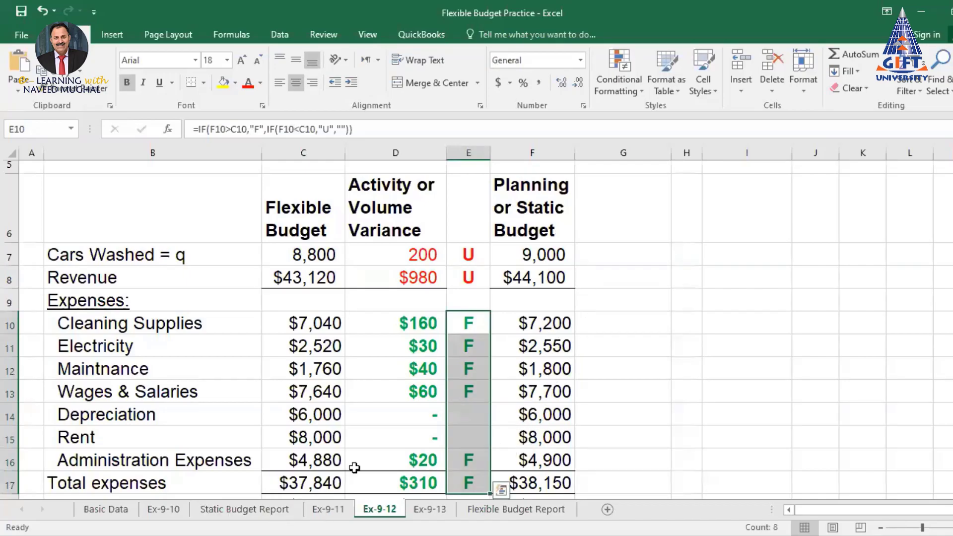
Relate the net operating income variance in D18 to the revenue variance in D8 and the total expenses variance in D17
{"action": "scroll", "coordinate": [362, 372], "scroll_direction": "up", "scroll_amount": 2}
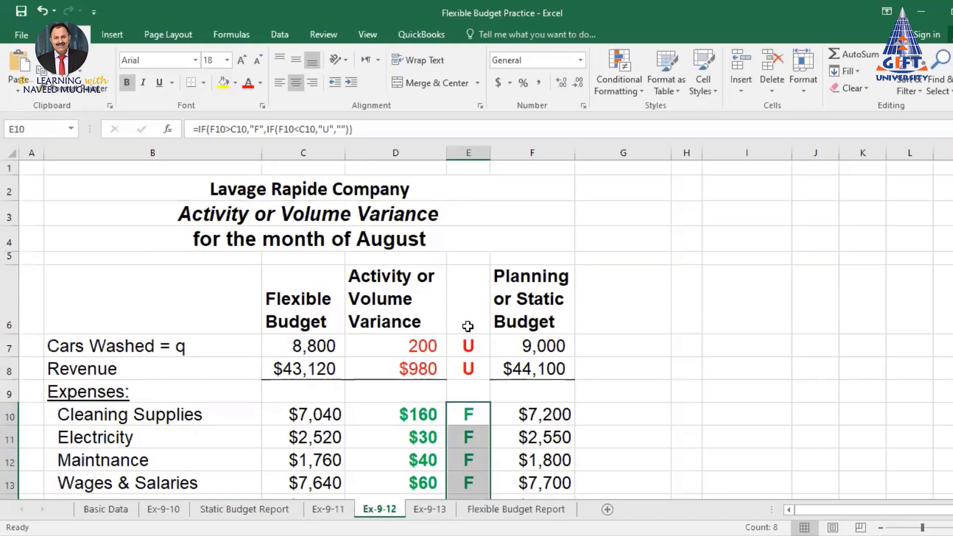
{"action": "scroll", "coordinate": [467, 298], "scroll_direction": "down", "scroll_amount": 2}
{"action": "scroll", "coordinate": [597, 289], "scroll_direction": "down", "scroll_amount": 1}
{"action": "scroll", "coordinate": [585, 302], "scroll_direction": "up", "scroll_amount": 1}
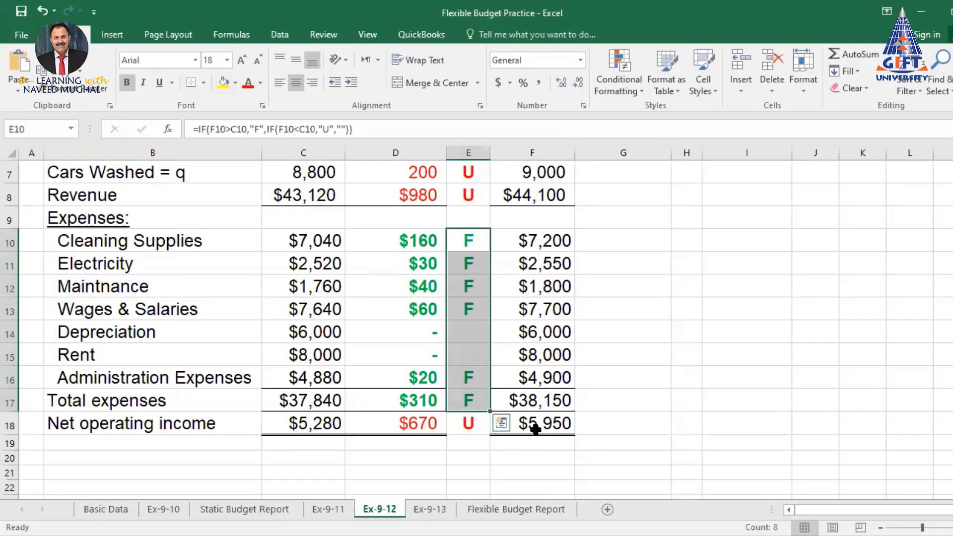
{"action": "left_click", "coordinate": [427, 427]}
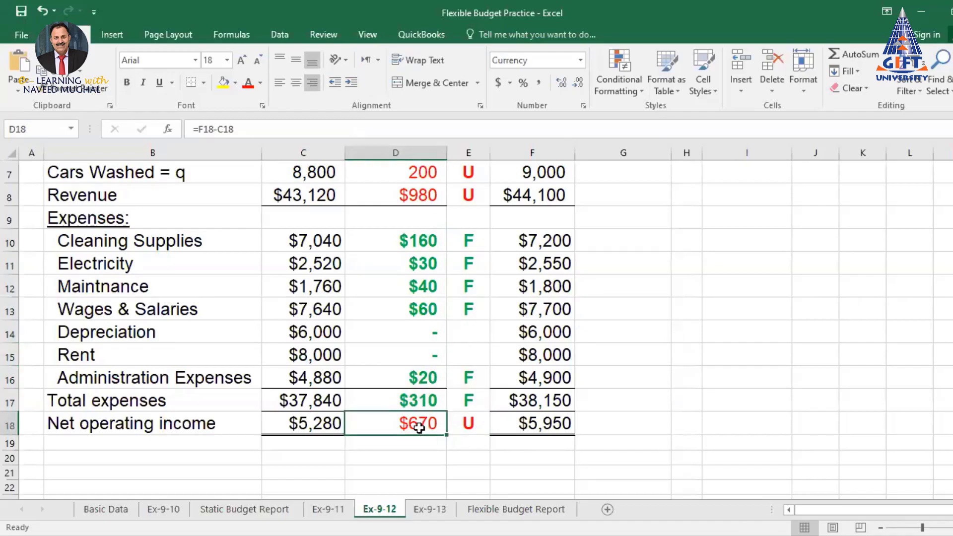
{"action": "scroll", "coordinate": [429, 275], "scroll_direction": "up", "scroll_amount": 1}
{"action": "left_click", "coordinate": [423, 279]}
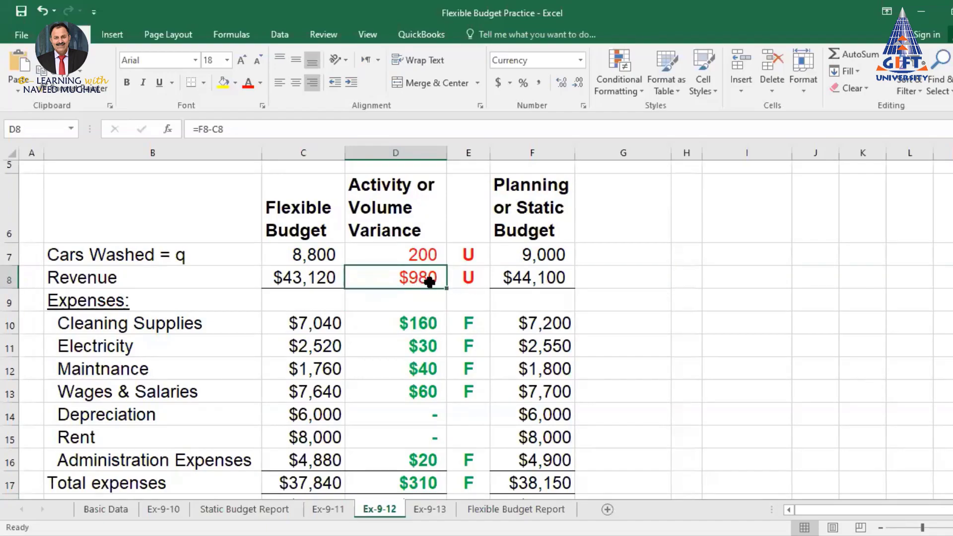
{"action": "scroll", "coordinate": [429, 282], "scroll_direction": "down", "scroll_amount": 2}
{"action": "left_click", "coordinate": [413, 356]}
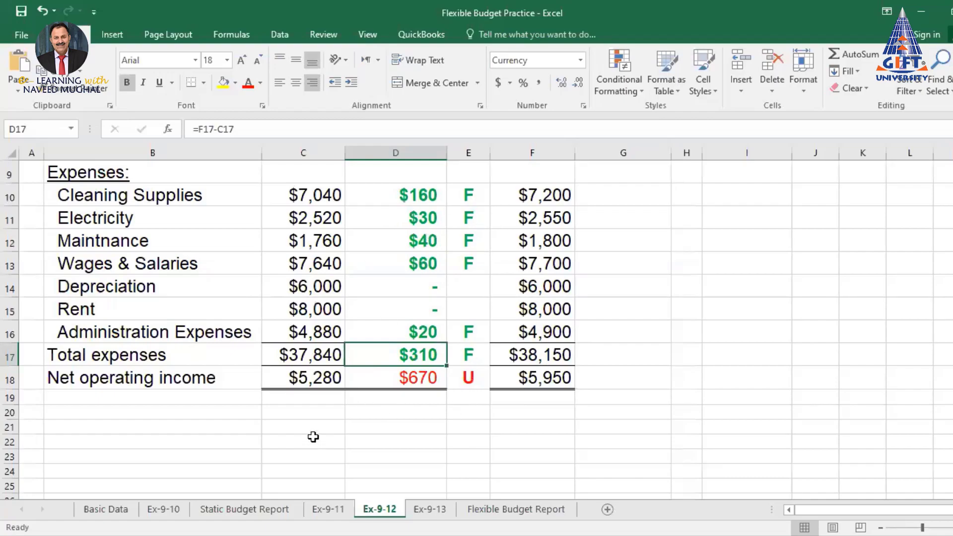
Review the budget comparison in C7:F18, its variance column D, and the net operating income variance and flag in D18:E18
{"action": "scroll", "coordinate": [313, 437], "scroll_direction": "up", "scroll_amount": 1}
{"action": "left_click_drag", "start_coordinate": [322, 423], "coordinate": [560, 175]}
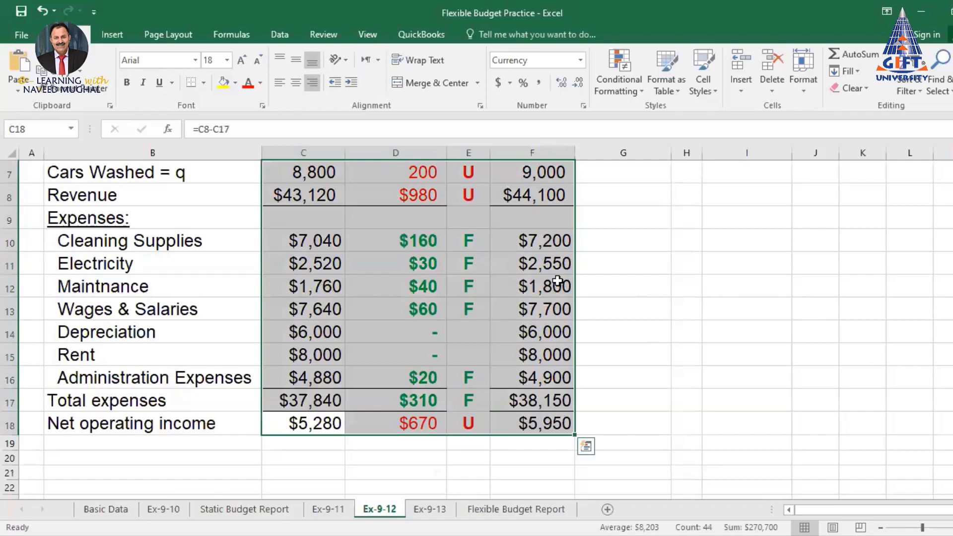
{"action": "scroll", "coordinate": [556, 278], "scroll_direction": "up", "scroll_amount": 1}
{"action": "left_click", "coordinate": [419, 256]}
{"action": "left_click_drag", "start_coordinate": [420, 272], "coordinate": [406, 423]}
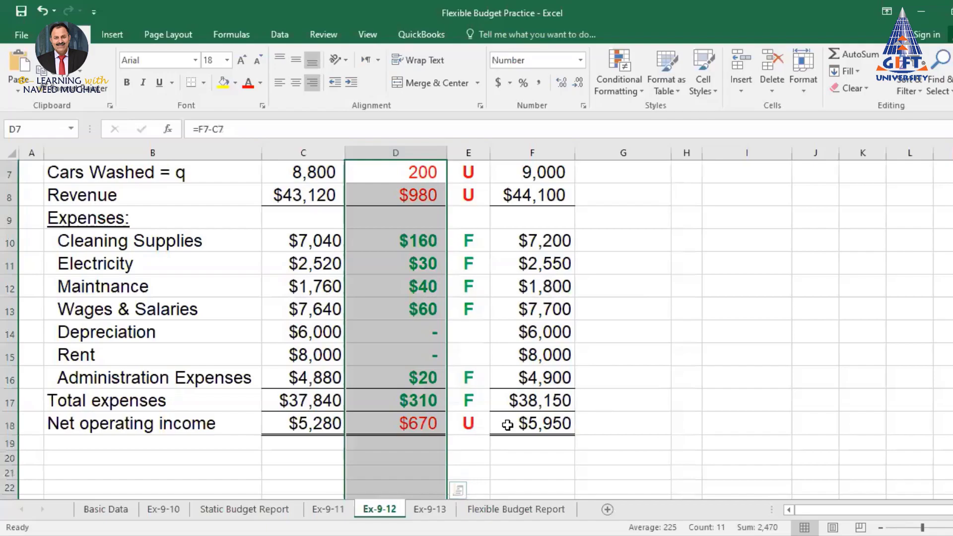
{"action": "left_click", "coordinate": [422, 423]}
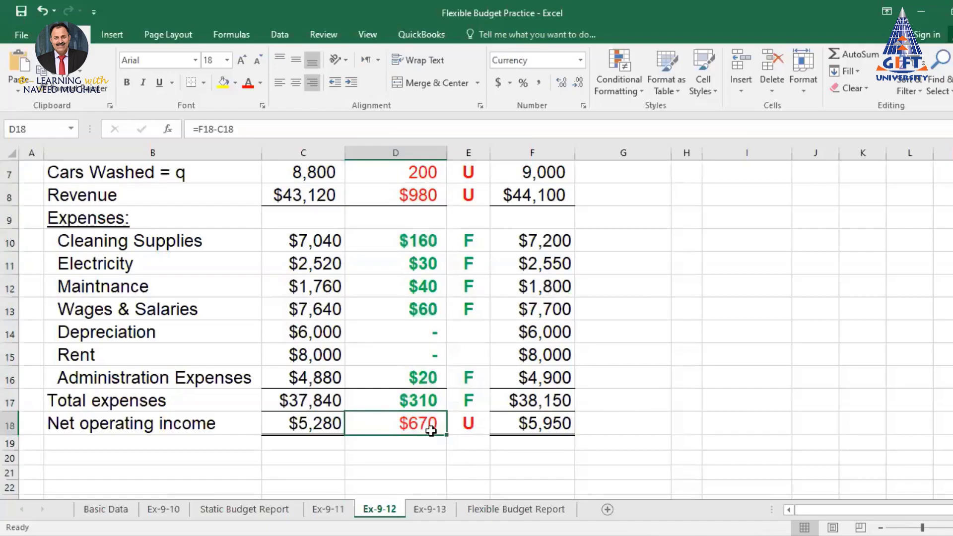
{"action": "left_click", "coordinate": [469, 423]}
Contrast the revenue variance and flag in D8:E8 with the expense variances in D10:D17
{"action": "scroll", "coordinate": [464, 419], "scroll_direction": "up", "scroll_amount": 1}
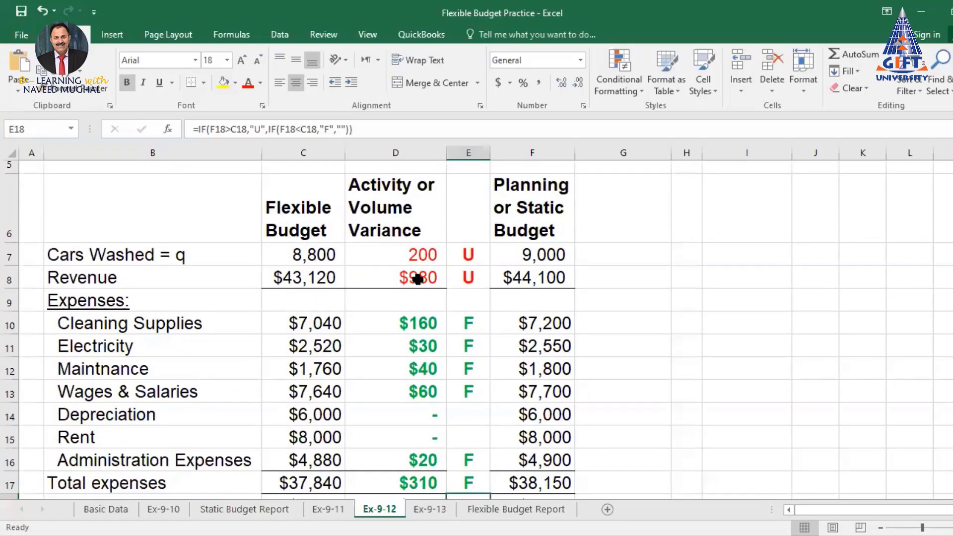
{"action": "left_click", "coordinate": [424, 277]}
{"action": "left_click", "coordinate": [469, 277]}
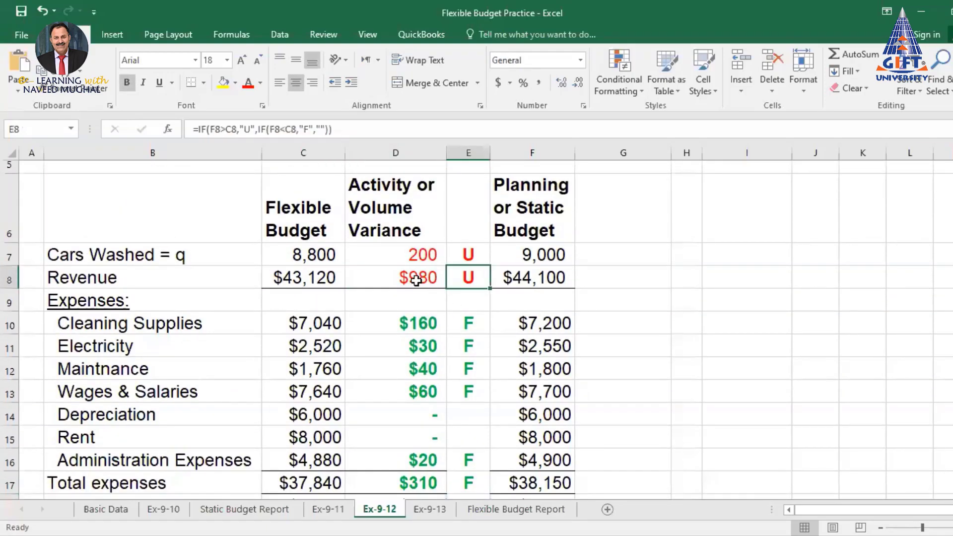
{"action": "left_click", "coordinate": [416, 279]}
{"action": "left_click", "coordinate": [467, 277]}
{"action": "scroll", "coordinate": [467, 287], "scroll_direction": "down", "scroll_amount": 1}
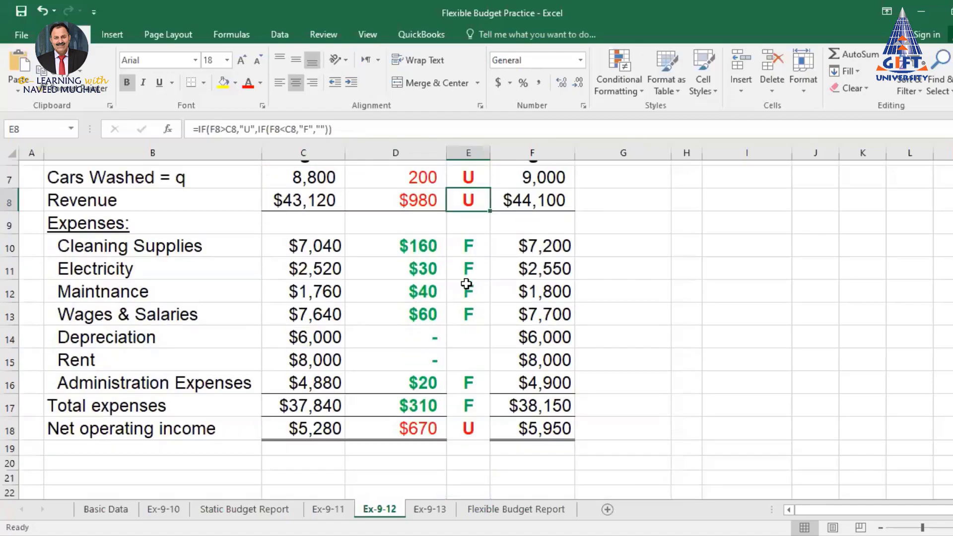
{"action": "left_click_drag", "start_coordinate": [427, 247], "coordinate": [427, 404]}
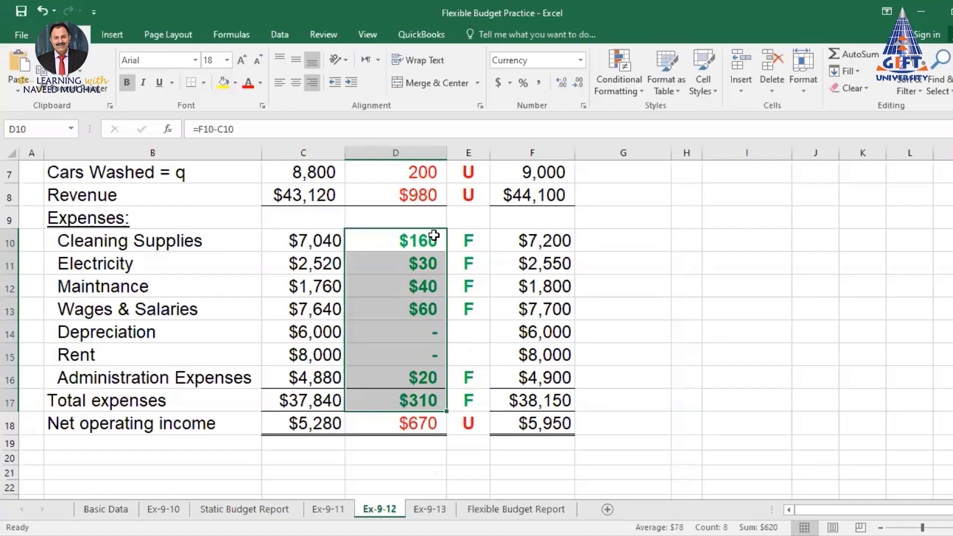
{"action": "scroll", "coordinate": [434, 235], "scroll_direction": "up", "scroll_amount": 1}
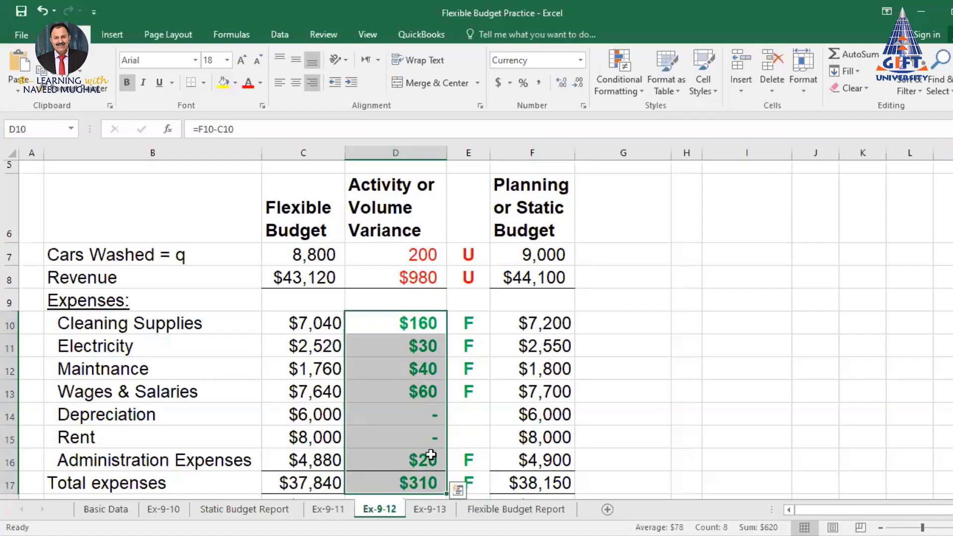
{"action": "scroll", "coordinate": [472, 401], "scroll_direction": "down", "scroll_amount": 2}
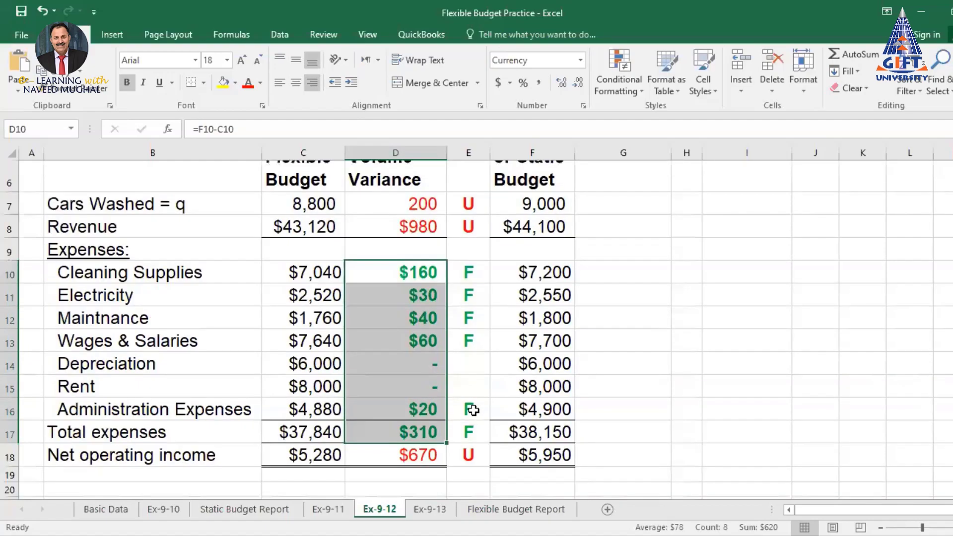
Open sheet Ex-9-13 and look over its revenue and spending variance table down to net operating income
{"action": "left_click", "coordinate": [430, 509]}
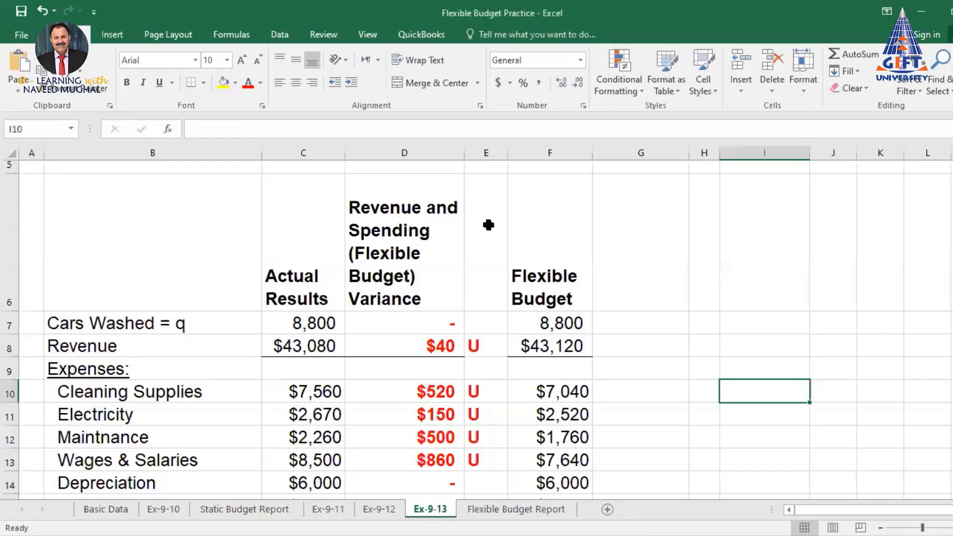
{"action": "left_click", "coordinate": [489, 162]}
{"action": "scroll", "coordinate": [553, 164], "scroll_direction": "down", "scroll_amount": 2}
{"action": "scroll", "coordinate": [552, 229], "scroll_direction": "up", "scroll_amount": 4}
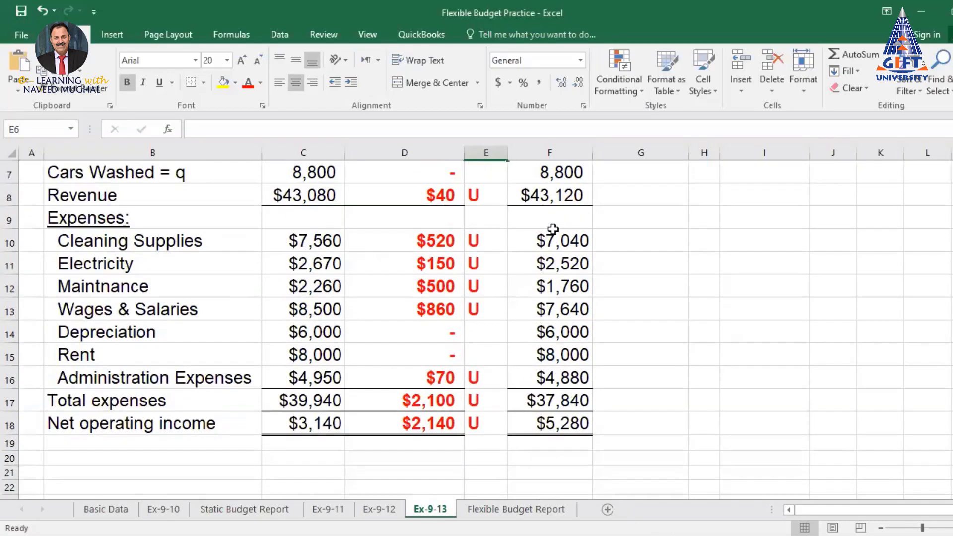
Compare the net operating income variance in D18 with the actual result in C18 and the flexible budget figure in F18
{"action": "scroll", "coordinate": [553, 229], "scroll_direction": "down", "scroll_amount": 1}
{"action": "scroll", "coordinate": [553, 229], "scroll_direction": "up", "scroll_amount": 1}
{"action": "scroll", "coordinate": [552, 228], "scroll_direction": "down", "scroll_amount": 1}
{"action": "left_click", "coordinate": [447, 422]}
{"action": "left_click", "coordinate": [328, 423]}
{"action": "left_click", "coordinate": [434, 422]}
{"action": "left_click", "coordinate": [554, 423]}
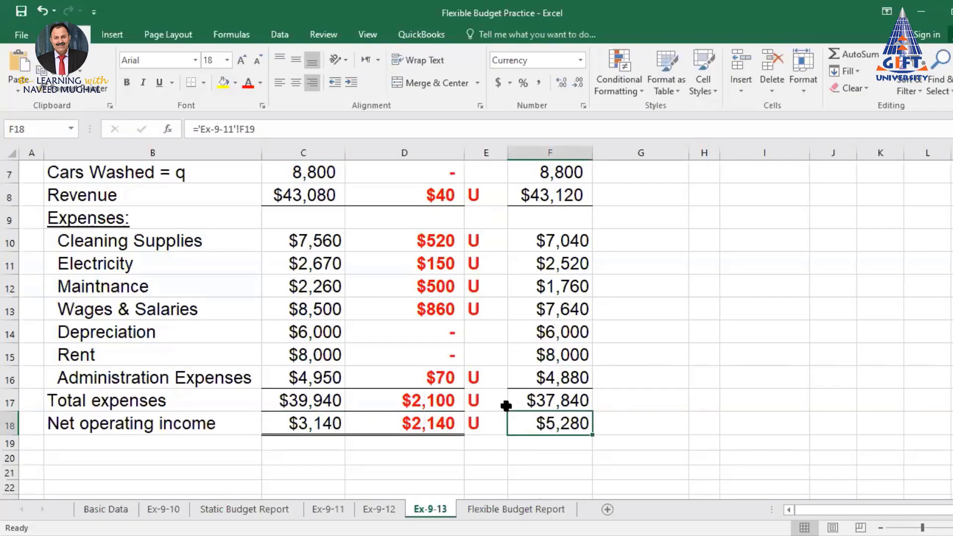
Relate the Revenue and Spending Variance heading in D6 to the revenue variance in D8 and the expense variances in D10:D13
{"action": "scroll", "coordinate": [506, 404], "scroll_direction": "up", "scroll_amount": 3}
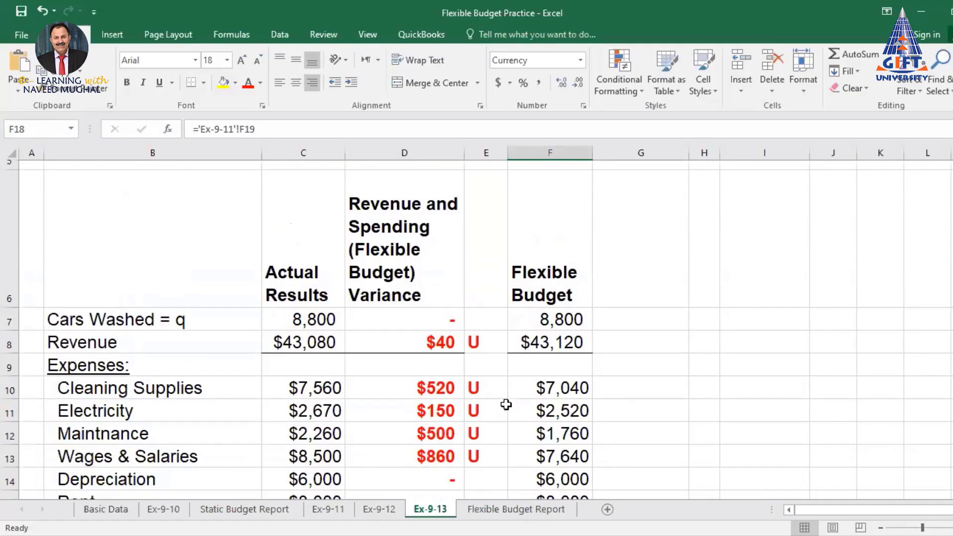
{"action": "scroll", "coordinate": [505, 404], "scroll_direction": "down", "scroll_amount": 3}
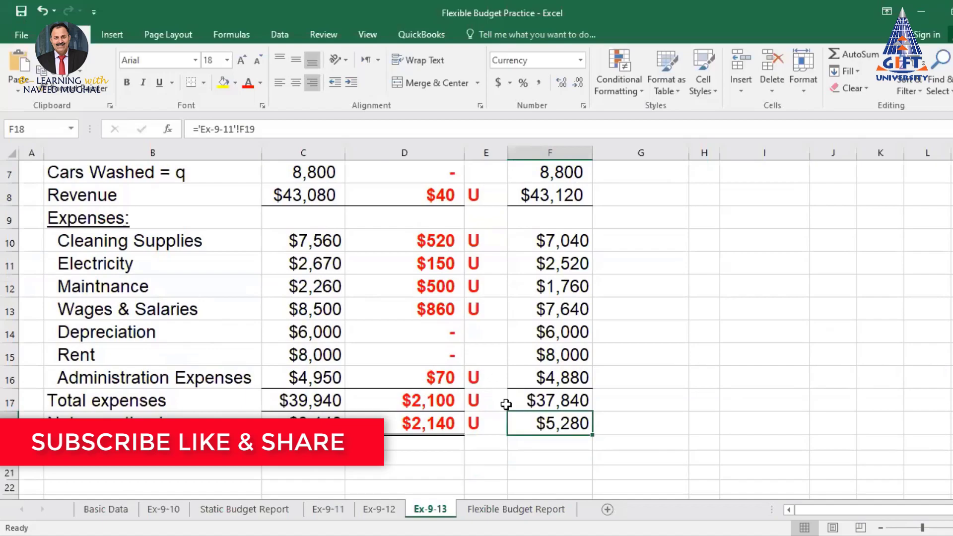
{"action": "scroll", "coordinate": [506, 404], "scroll_direction": "up", "scroll_amount": 2}
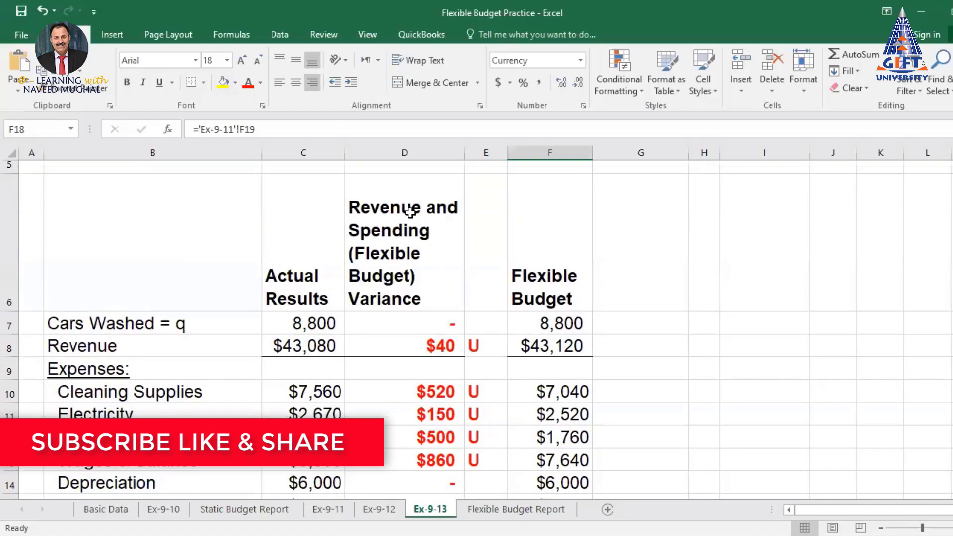
{"action": "left_click", "coordinate": [410, 230]}
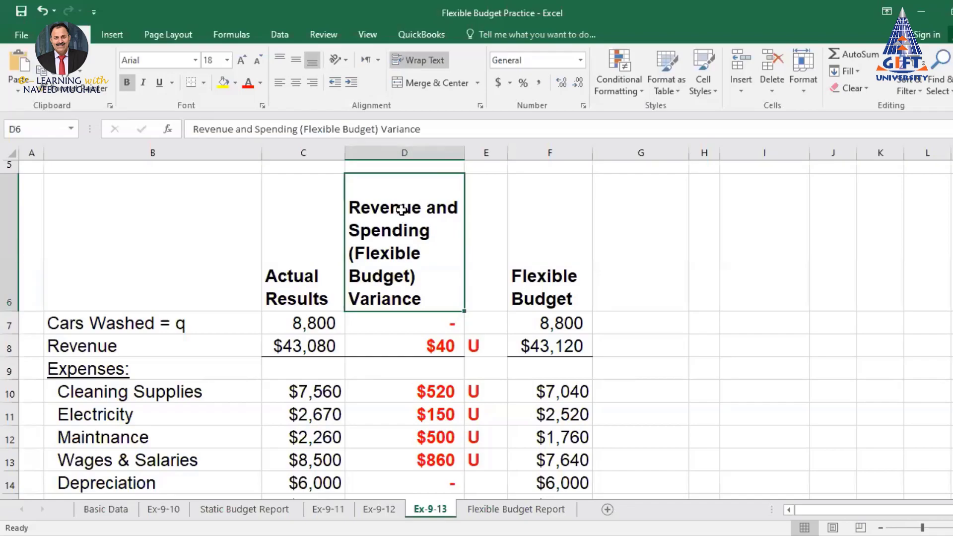
{"action": "left_click", "coordinate": [435, 346]}
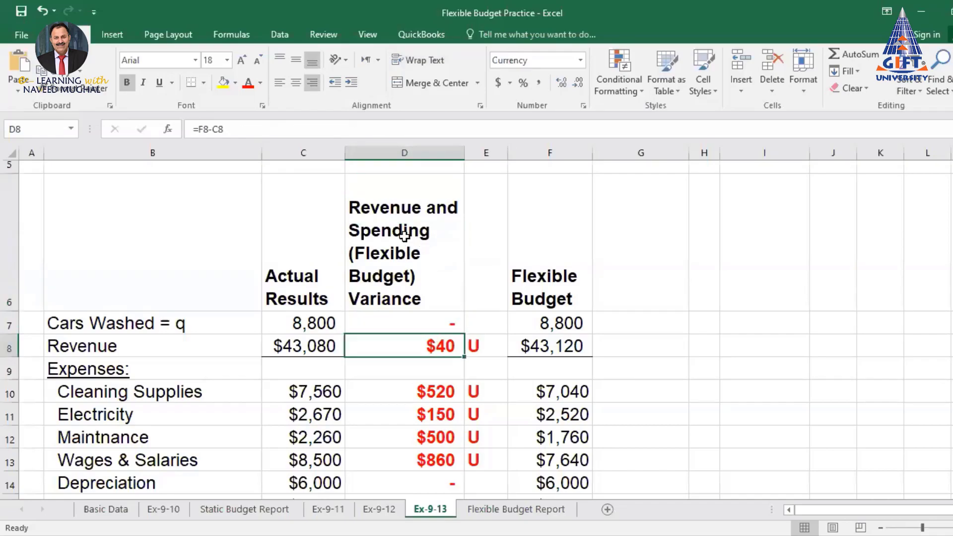
{"action": "left_click", "coordinate": [380, 257]}
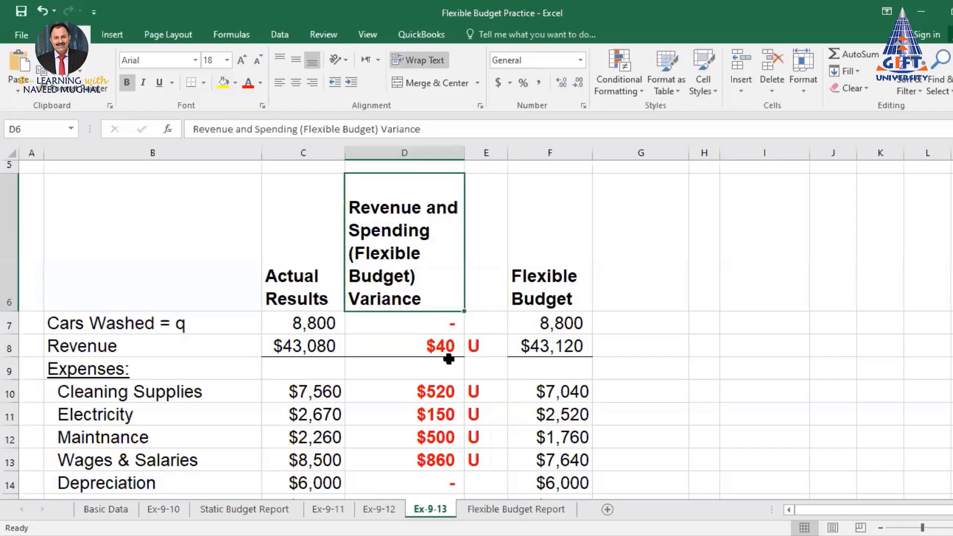
{"action": "left_click_drag", "start_coordinate": [441, 391], "coordinate": [436, 461]}
{"action": "scroll", "coordinate": [441, 393], "scroll_direction": "down", "scroll_amount": 2}
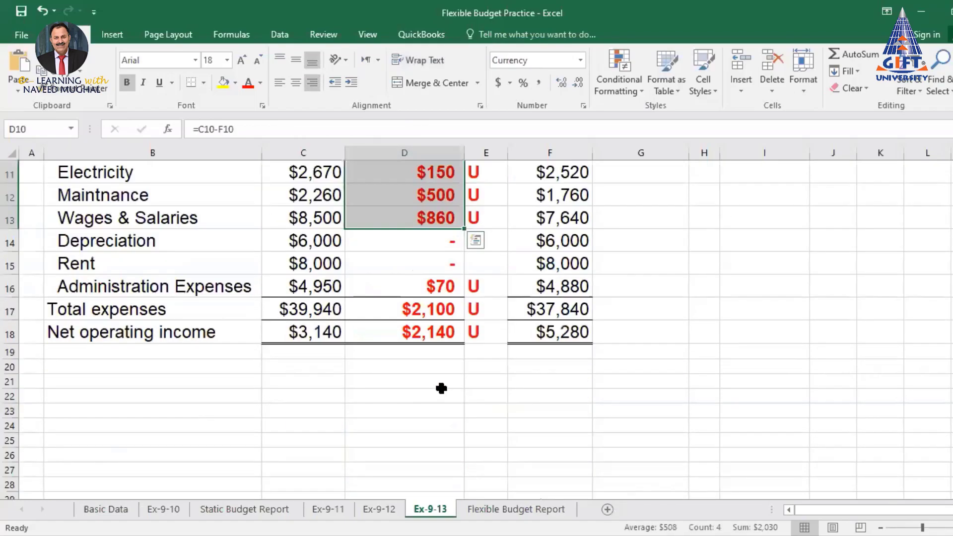
{"action": "scroll", "coordinate": [440, 387], "scroll_direction": "up", "scroll_amount": 2}
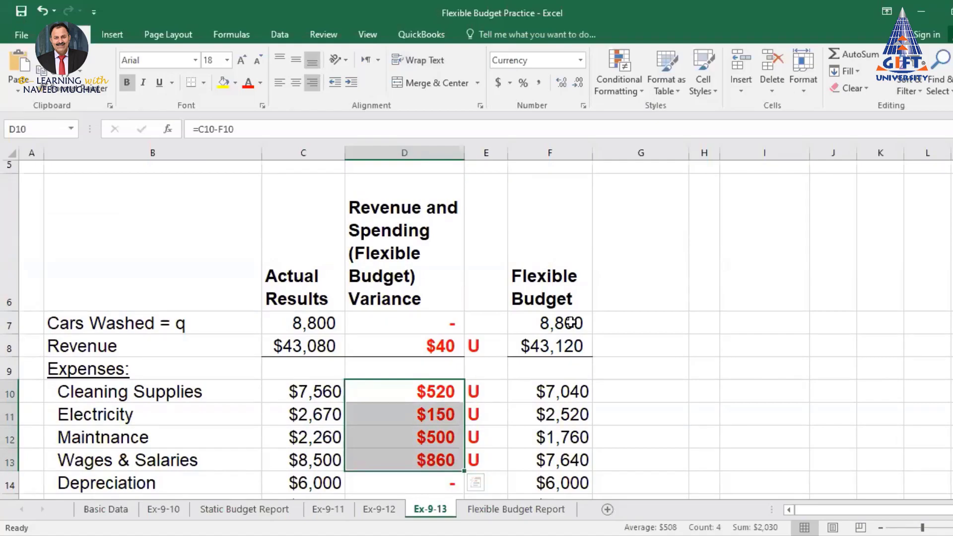
Compare the cars washed under Flexible Budget in F7 with the actual cars washed in C7
{"action": "left_click", "coordinate": [544, 323]}
{"action": "left_click", "coordinate": [314, 323]}
{"action": "left_click", "coordinate": [551, 324]}
{"action": "left_click", "coordinate": [303, 322]}
{"action": "left_click", "coordinate": [551, 323]}
{"action": "left_click", "coordinate": [309, 328]}
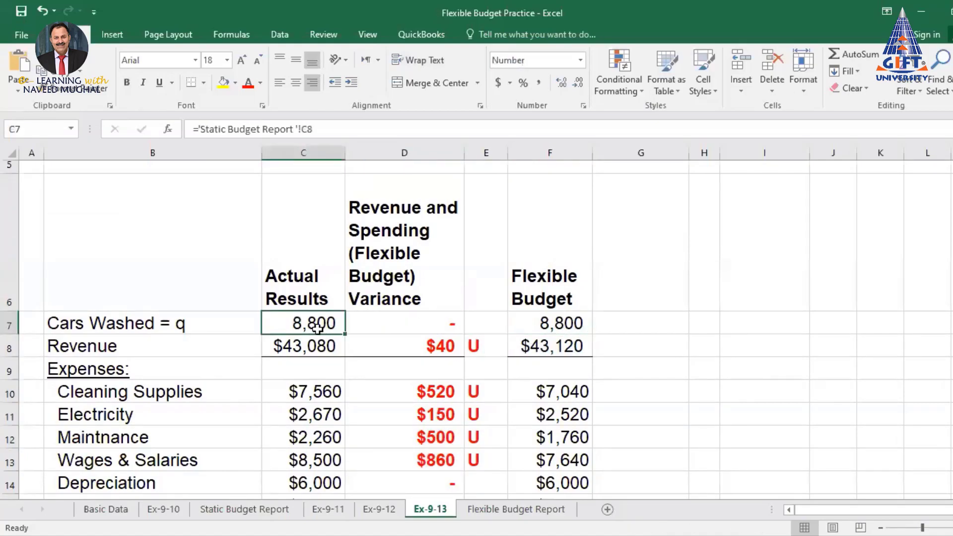
Open the Static Budget Report sheet and compare actual cars washed in C8 with the planned quantity in E8
{"action": "left_click", "coordinate": [232, 509]}
{"action": "scroll", "coordinate": [367, 343], "scroll_direction": "up", "scroll_amount": 1}
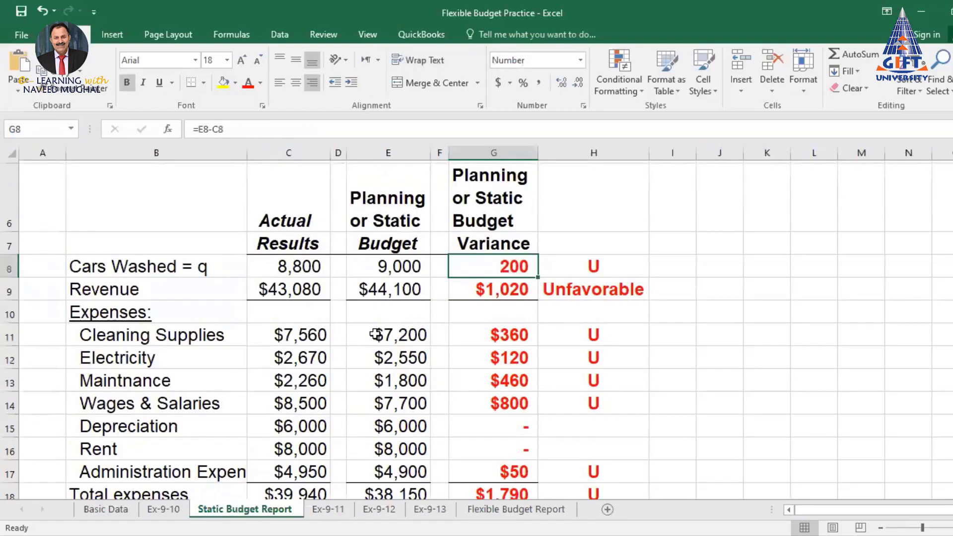
{"action": "left_click", "coordinate": [297, 272]}
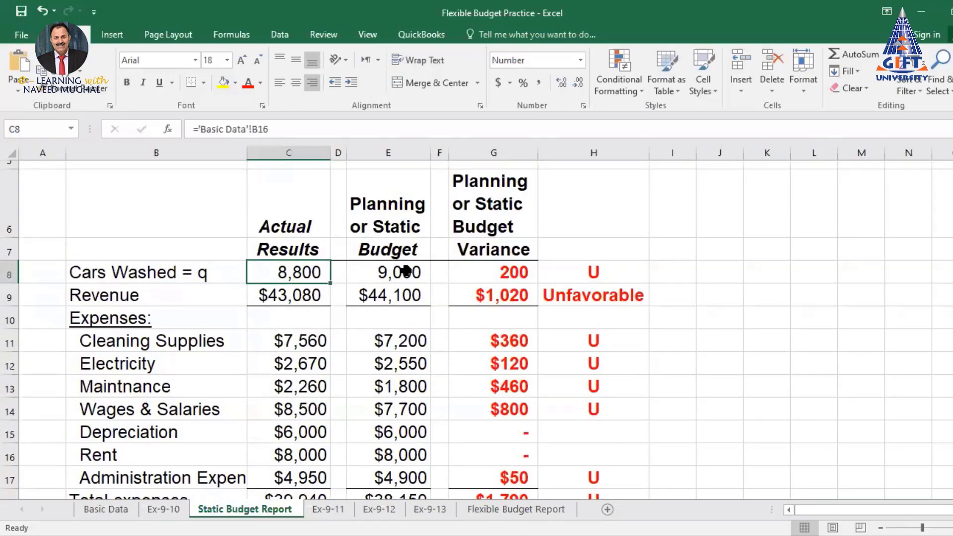
{"action": "left_click", "coordinate": [404, 271]}
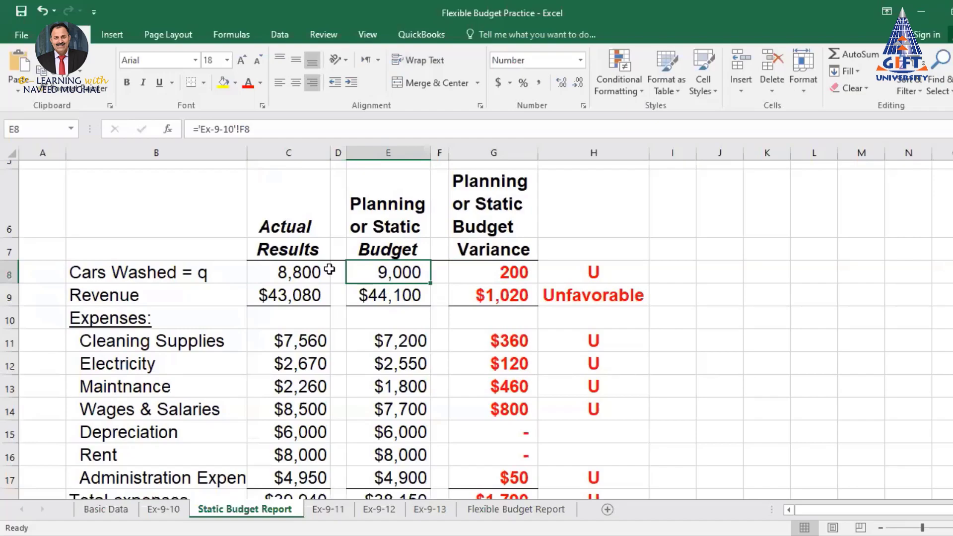
{"action": "left_click", "coordinate": [279, 273]}
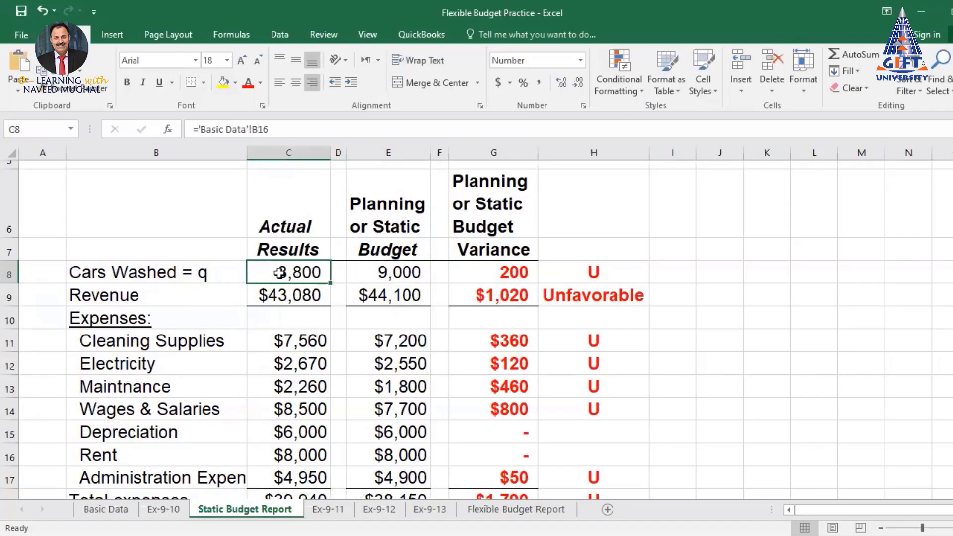
{"action": "left_click", "coordinate": [401, 271]}
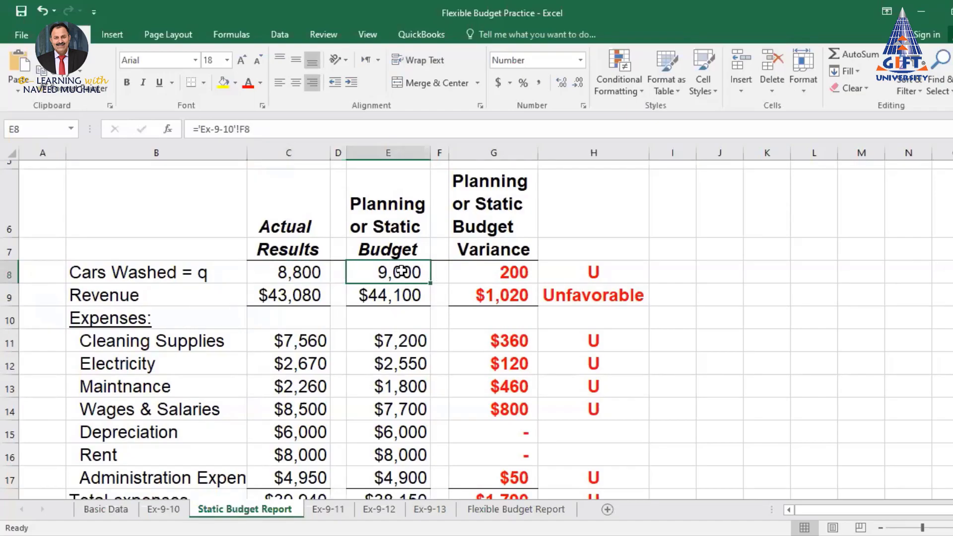
Return to sheet Ex-9-13 and check the source formula of the flexible budget's cars washed in F7
{"action": "left_click", "coordinate": [430, 509]}
{"action": "scroll", "coordinate": [432, 412], "scroll_direction": "up", "scroll_amount": 1}
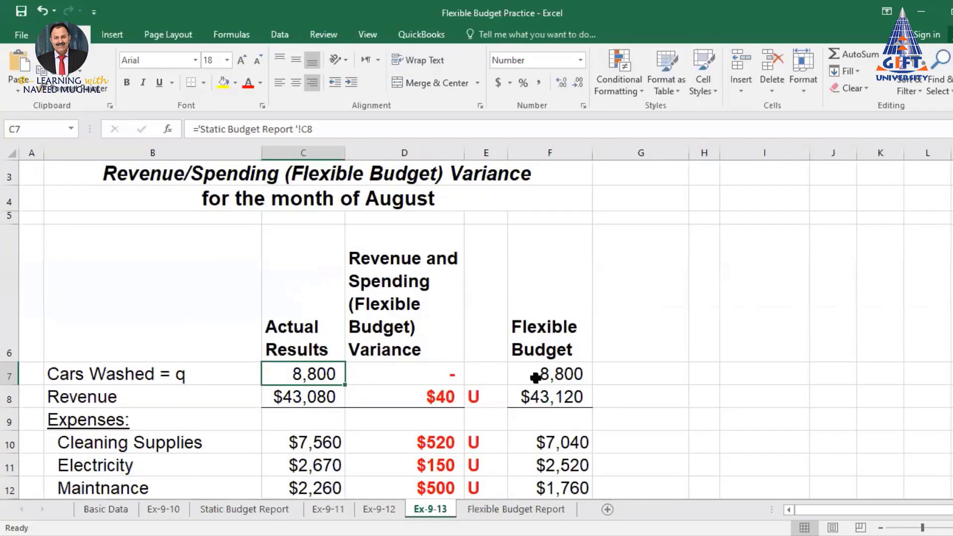
{"action": "left_click", "coordinate": [535, 378]}
{"action": "scroll", "coordinate": [548, 370], "scroll_direction": "down", "scroll_amount": 2}
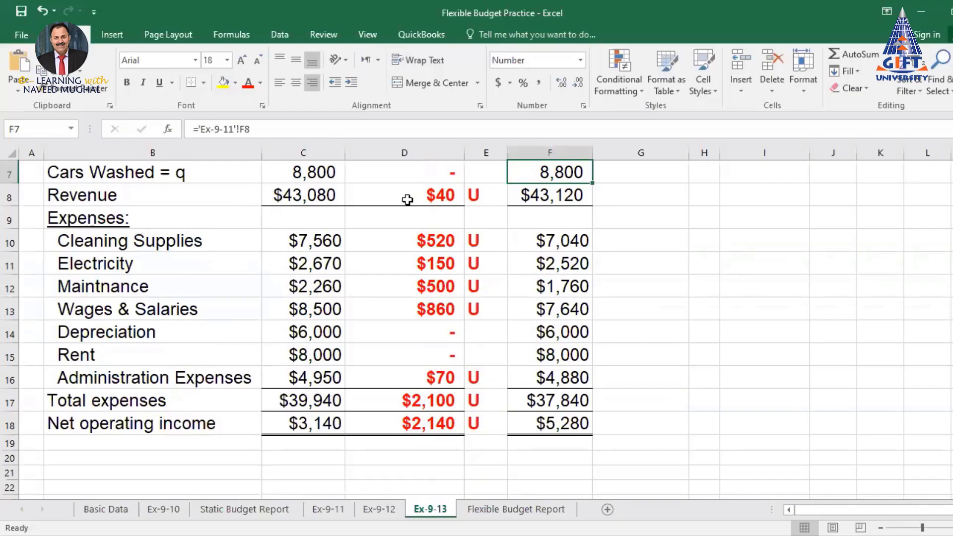
Examine the cars washed variance in D7 against the flexible budget quantity in F7 and the actual quantity in C7
{"action": "scroll", "coordinate": [522, 203], "scroll_direction": "up", "scroll_amount": 1}
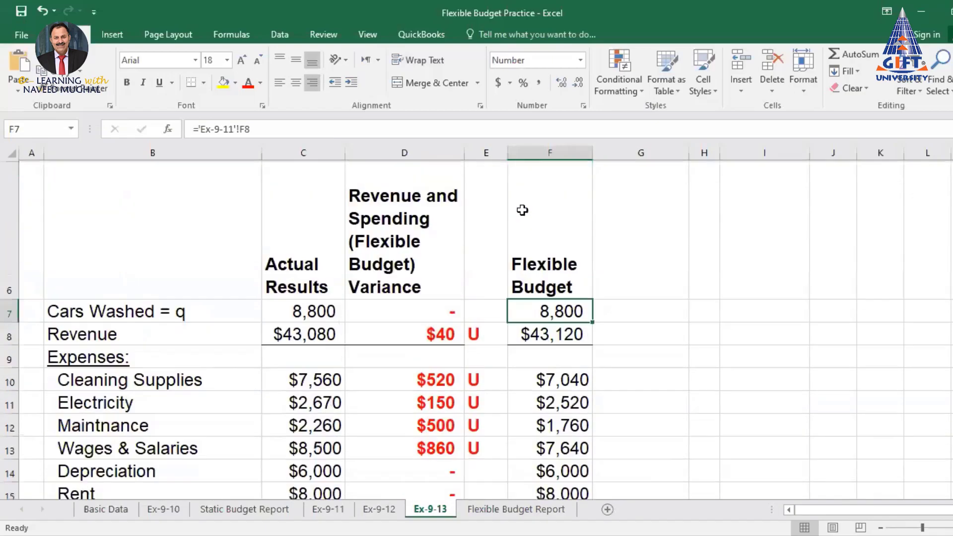
{"action": "left_click", "coordinate": [443, 324]}
{"action": "left_click", "coordinate": [539, 323]}
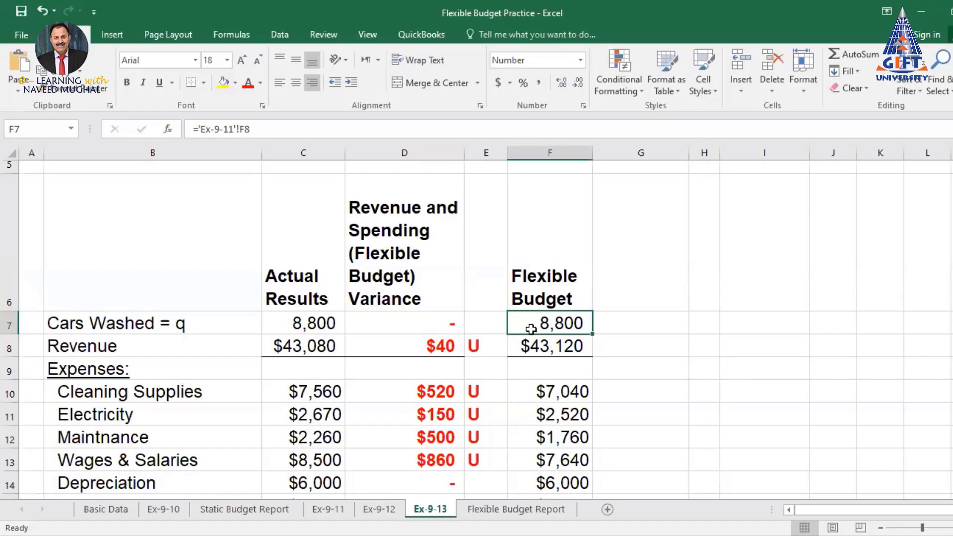
{"action": "left_click", "coordinate": [303, 323]}
{"action": "left_click", "coordinate": [563, 323]}
{"action": "scroll", "coordinate": [382, 289], "scroll_direction": "down", "scroll_amount": 1}
{"action": "scroll", "coordinate": [354, 243], "scroll_direction": "up", "scroll_amount": 1}
{"action": "left_click", "coordinate": [302, 324]}
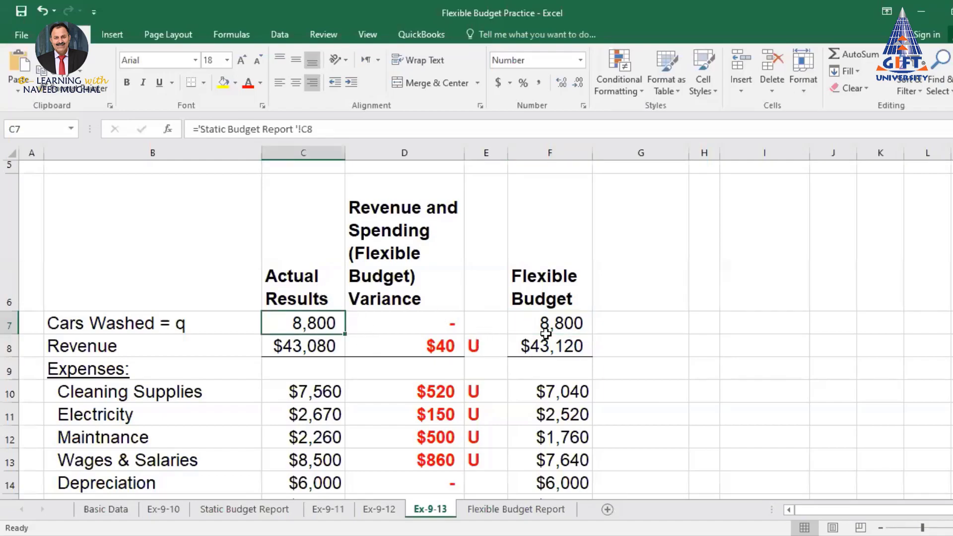
Compare flexible budget revenue in F8 with actual revenue in C8, and check the variance and flag formulas in D8:E8
{"action": "left_click", "coordinate": [561, 351]}
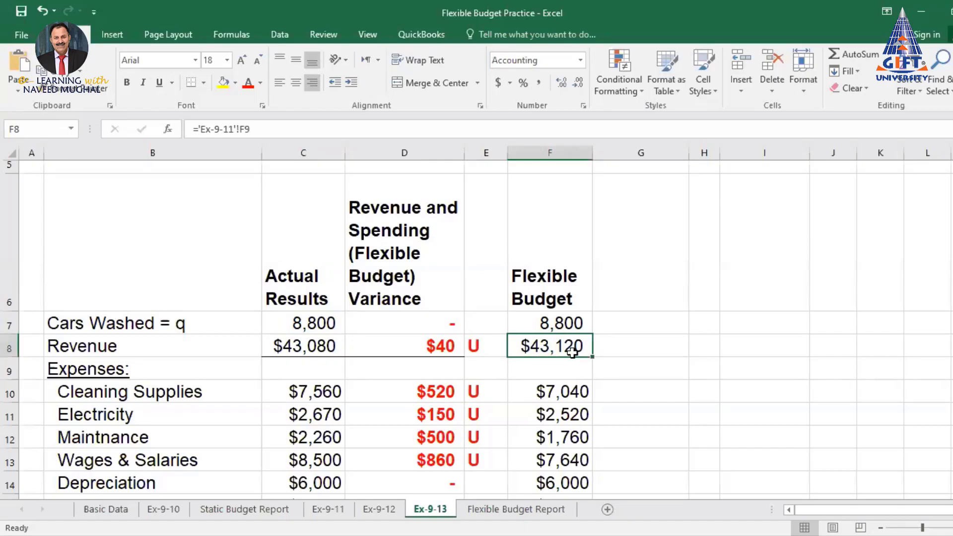
{"action": "left_click", "coordinate": [309, 354]}
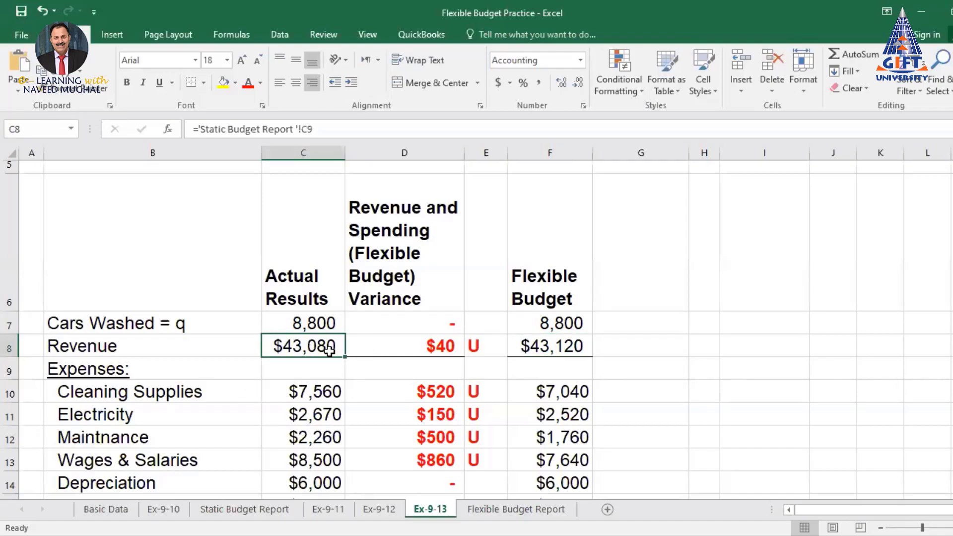
{"action": "left_click", "coordinate": [434, 347]}
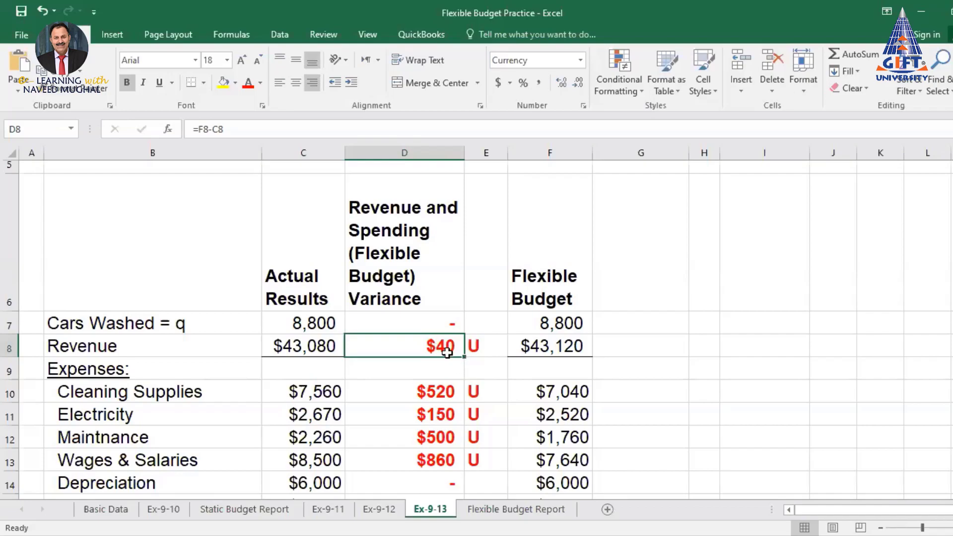
{"action": "left_click", "coordinate": [498, 345]}
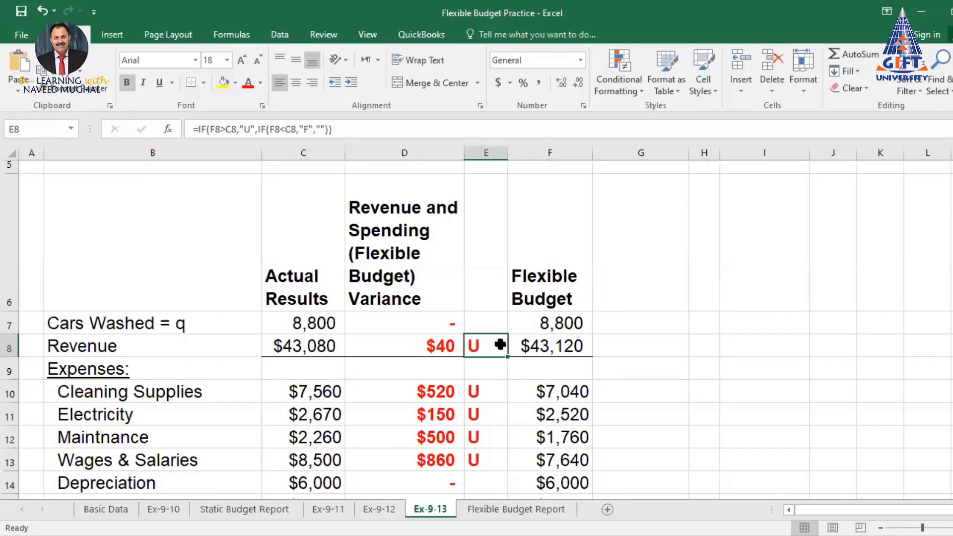
Look down the actual results from cleaning supplies in C10 to net operating income in C18, and compare it with F18
{"action": "scroll", "coordinate": [500, 344], "scroll_direction": "down", "scroll_amount": 1}
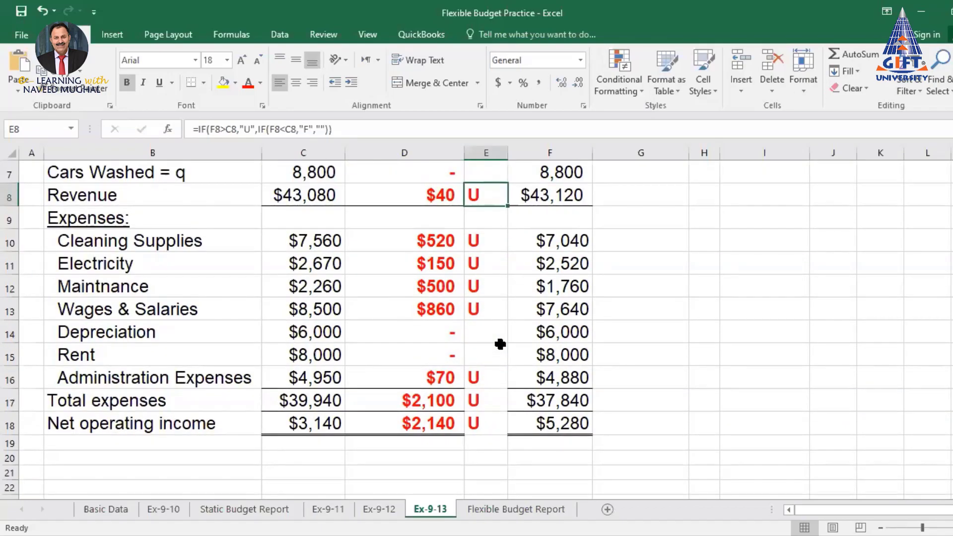
{"action": "left_click", "coordinate": [307, 241]}
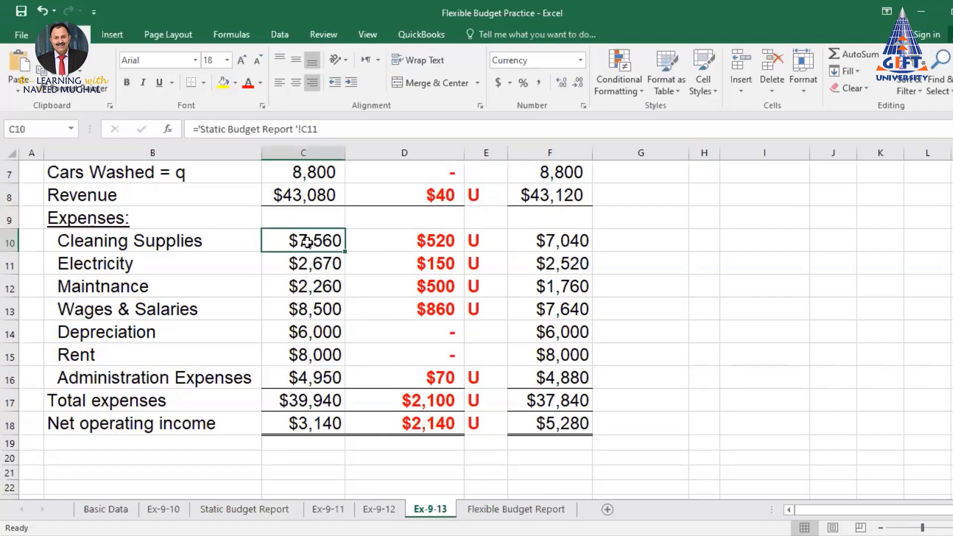
{"action": "left_click", "coordinate": [308, 422]}
{"action": "left_click", "coordinate": [538, 424]}
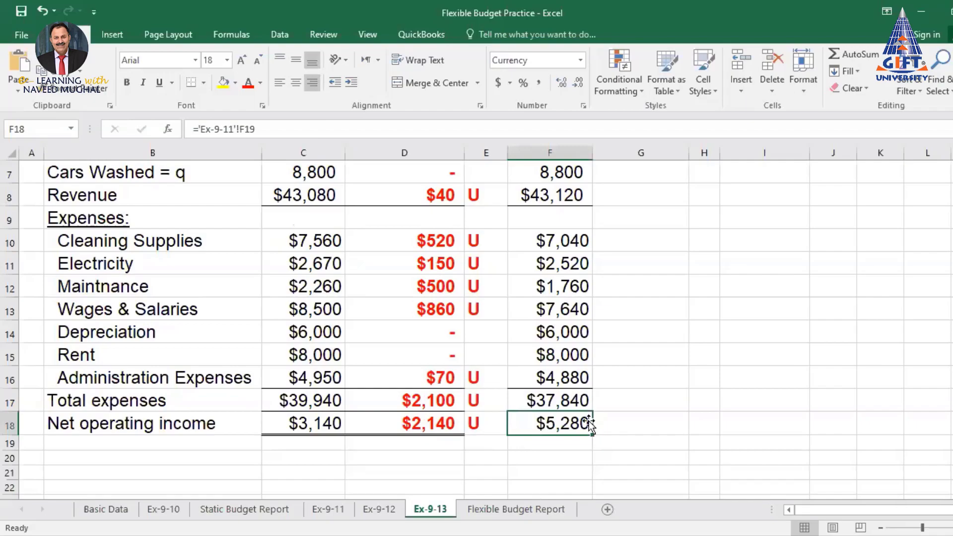
Match the cars washed in F7 and C7 with the corresponding net operating incomes in F18 and C18
{"action": "scroll", "coordinate": [577, 412], "scroll_direction": "up", "scroll_amount": 1}
{"action": "scroll", "coordinate": [579, 400], "scroll_direction": "down", "scroll_amount": 1}
{"action": "scroll", "coordinate": [583, 426], "scroll_direction": "up", "scroll_amount": 1}
{"action": "left_click", "coordinate": [561, 322]}
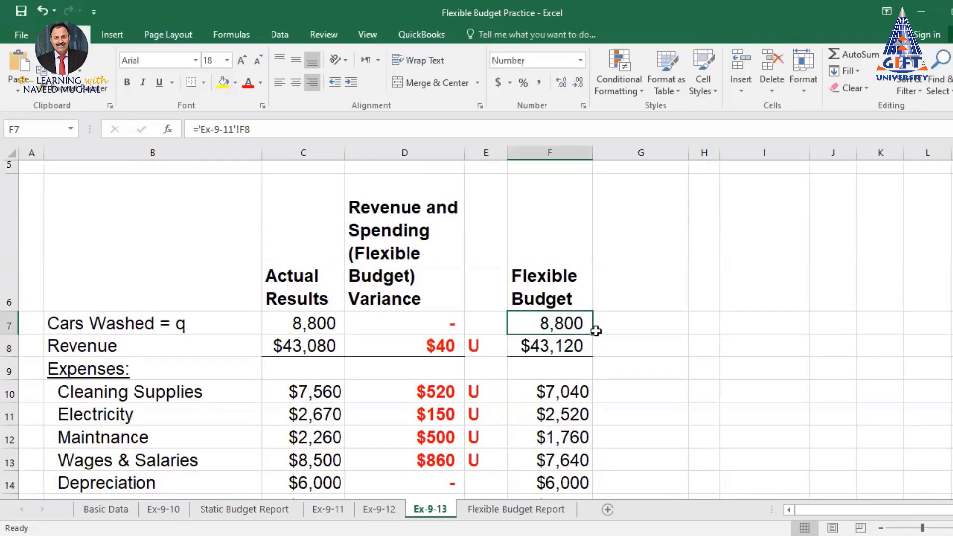
{"action": "scroll", "coordinate": [597, 329], "scroll_direction": "down", "scroll_amount": 1}
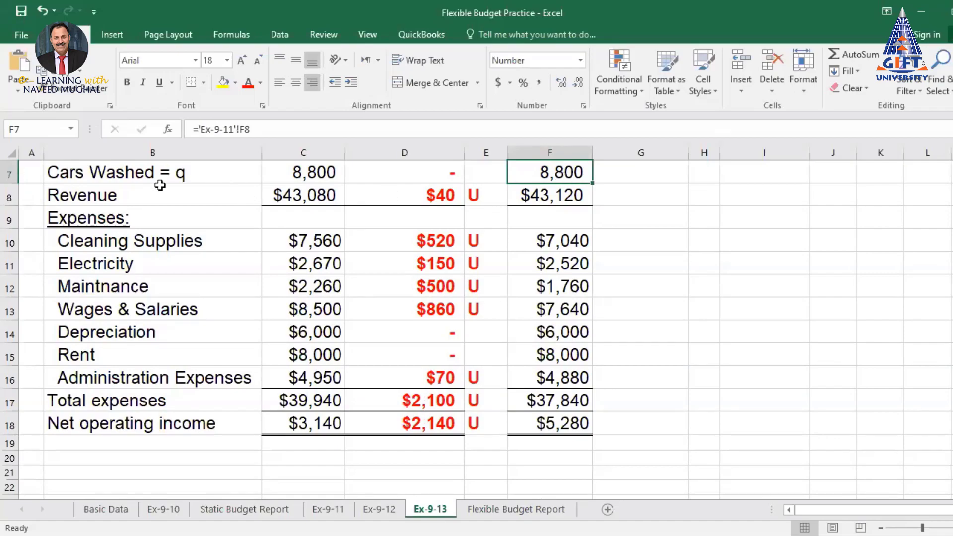
{"action": "left_click", "coordinate": [556, 419]}
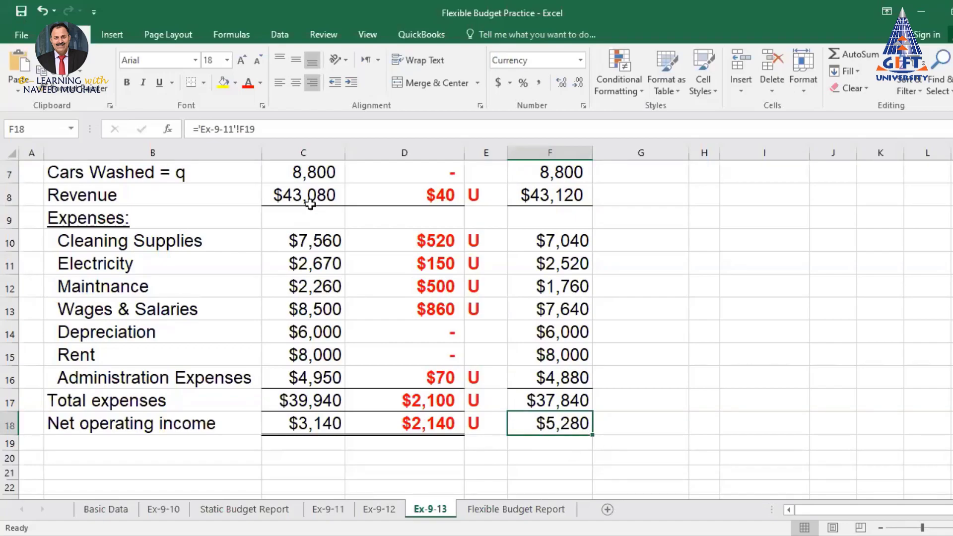
{"action": "left_click", "coordinate": [310, 173]}
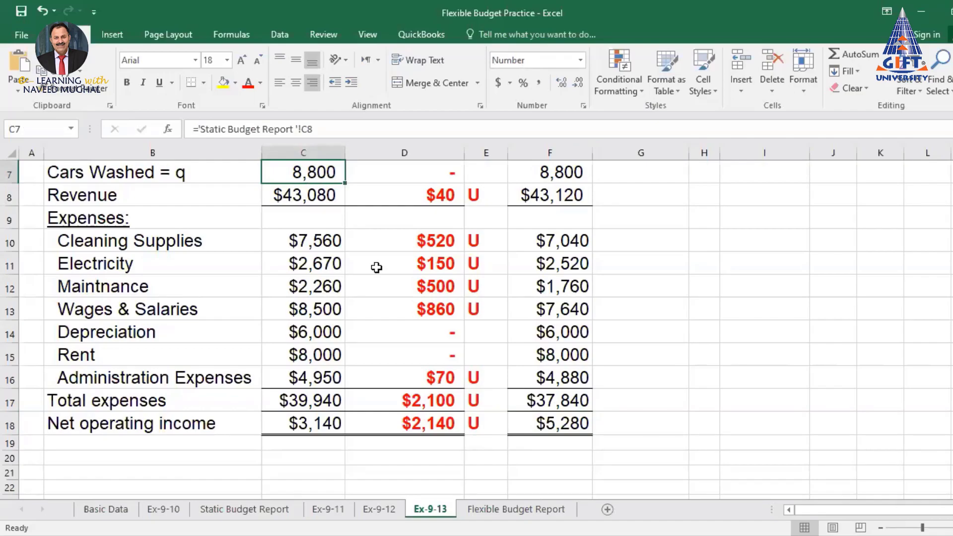
{"action": "left_click", "coordinate": [308, 426]}
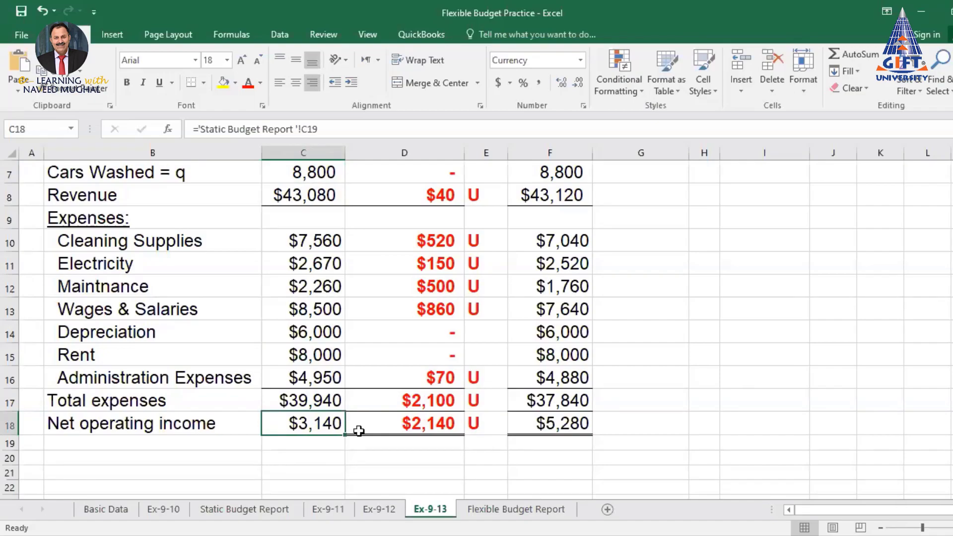
Relate the net operating income variance in D18 to the revenue variance in D8 and the revenue row C8:F8
{"action": "left_click", "coordinate": [429, 422]}
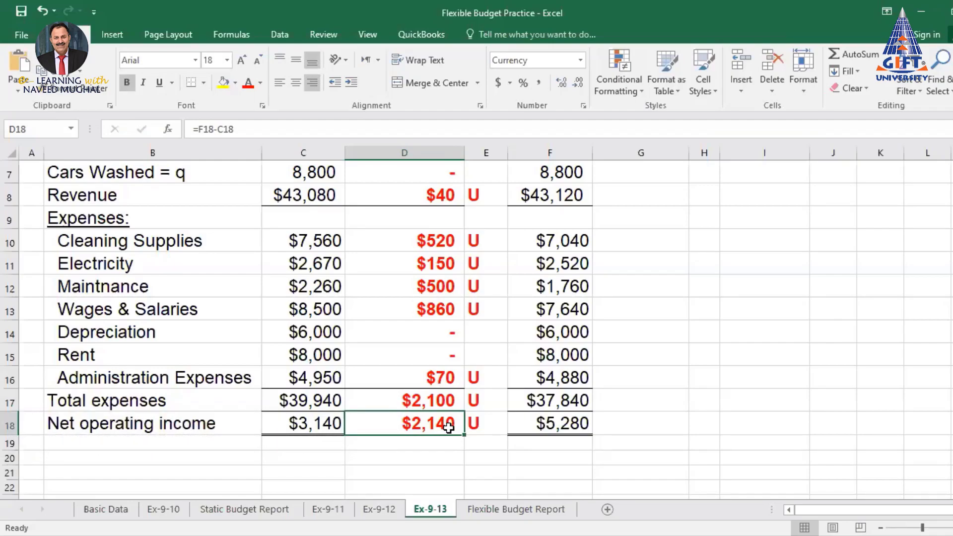
{"action": "left_click", "coordinate": [440, 198]}
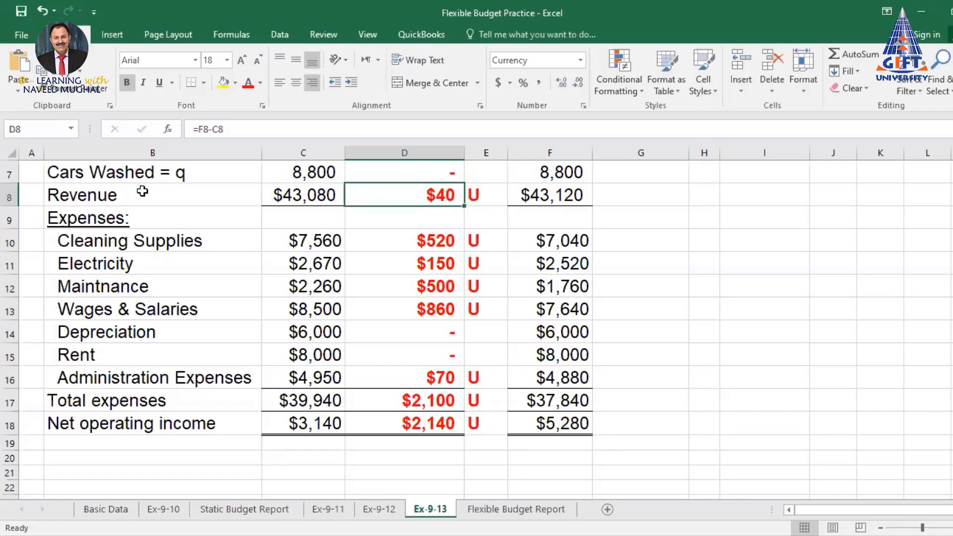
{"action": "left_click_drag", "start_coordinate": [319, 193], "coordinate": [560, 190]}
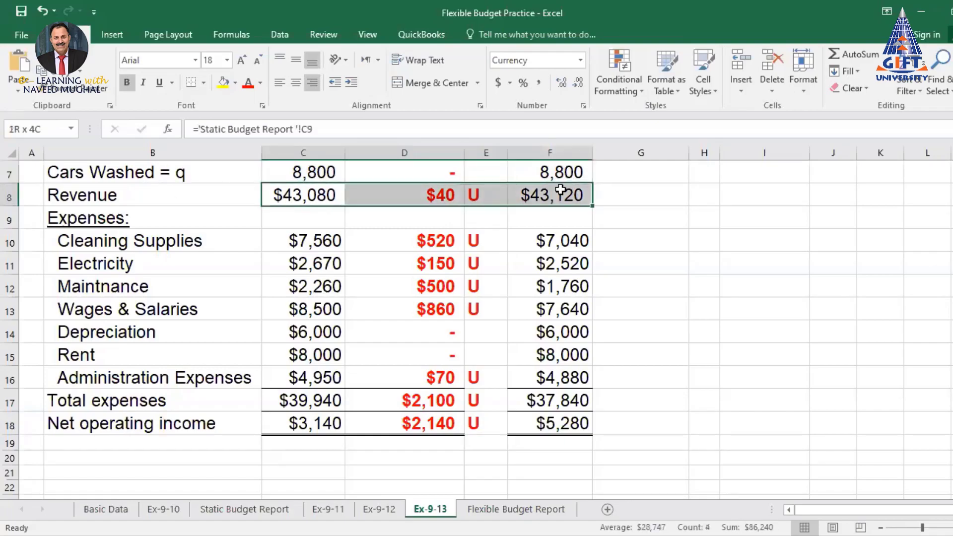
Review the revenue variance in D8 and expense variances in D10:D17, relating total expenses in F17 to the cars washed in F7
{"action": "left_click", "coordinate": [453, 194]}
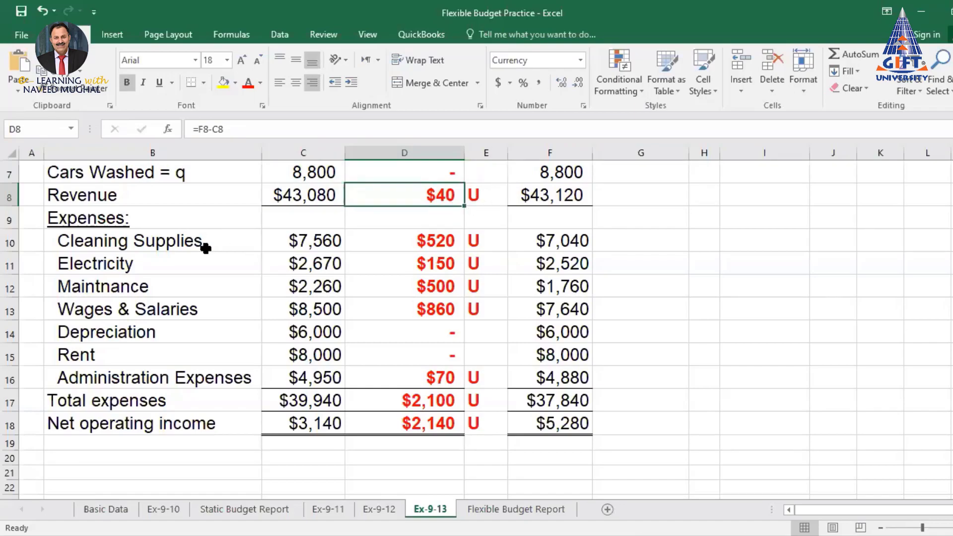
{"action": "left_click_drag", "start_coordinate": [435, 239], "coordinate": [451, 397]}
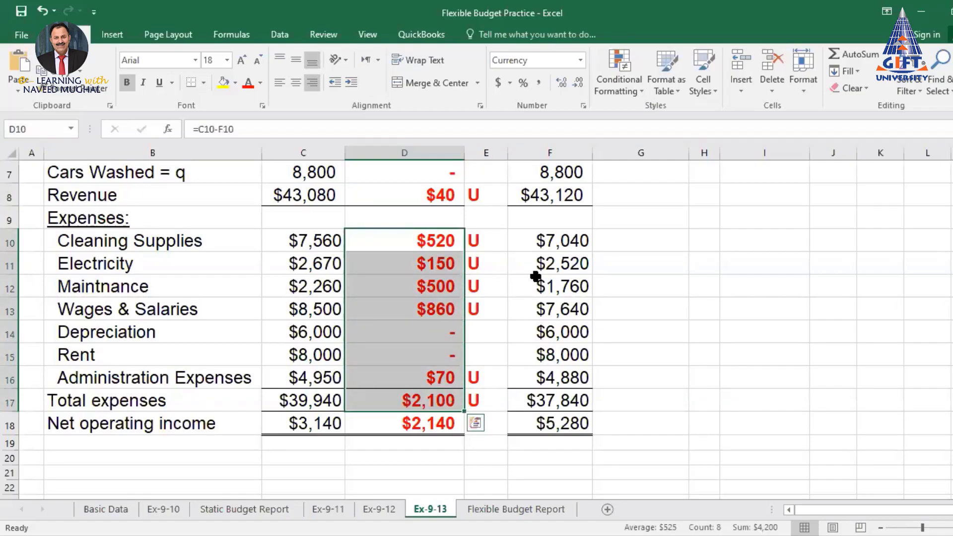
{"action": "left_click", "coordinate": [552, 400]}
{"action": "left_click", "coordinate": [557, 172]}
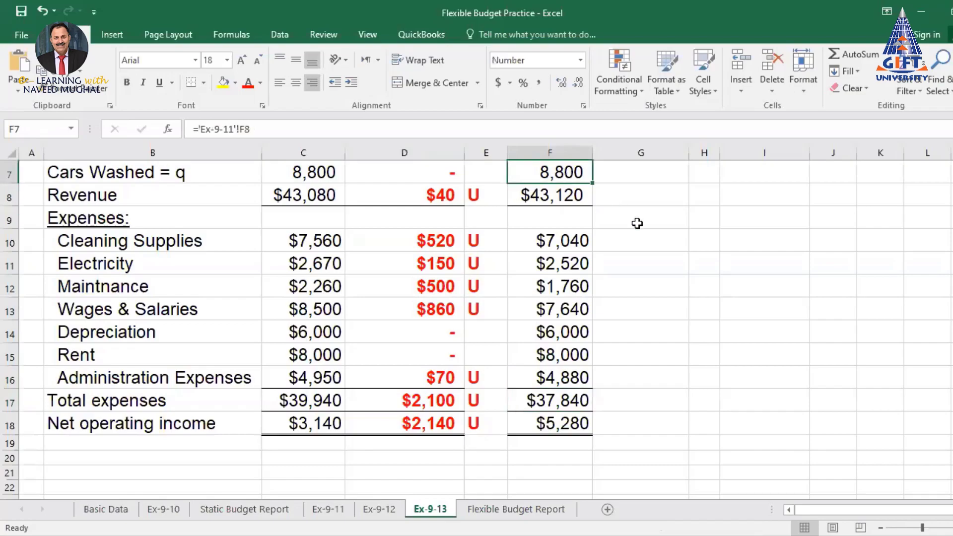
{"action": "left_click", "coordinate": [553, 400]}
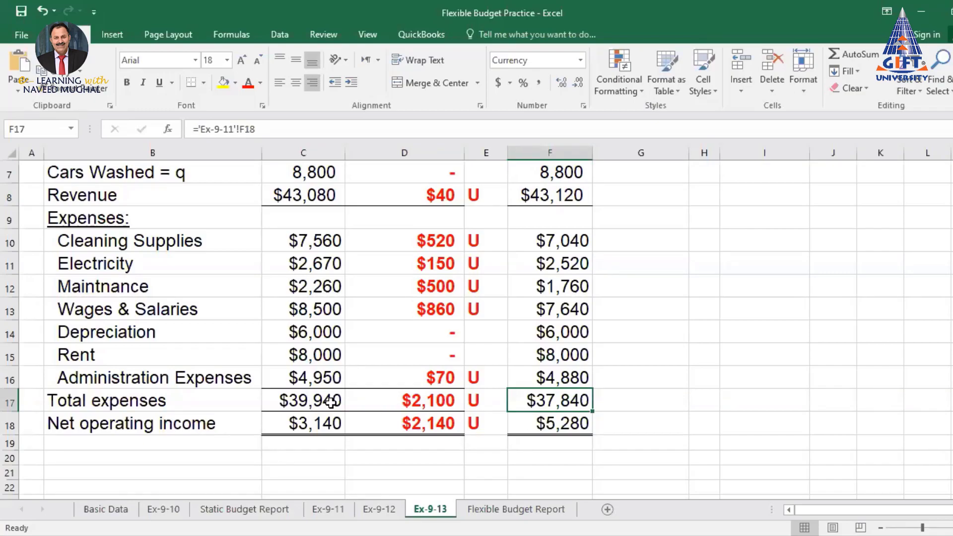
{"action": "left_click", "coordinate": [411, 400]}
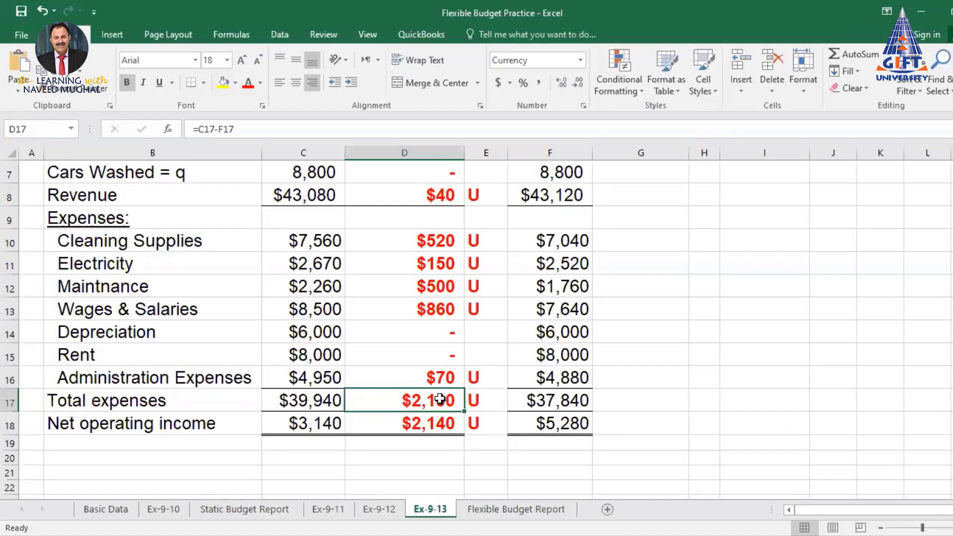
Examine the expense variances in D10:D16, comparing budgeted cleaning supplies in F10 with the actual amount in C10
{"action": "left_click_drag", "start_coordinate": [447, 244], "coordinate": [454, 380]}
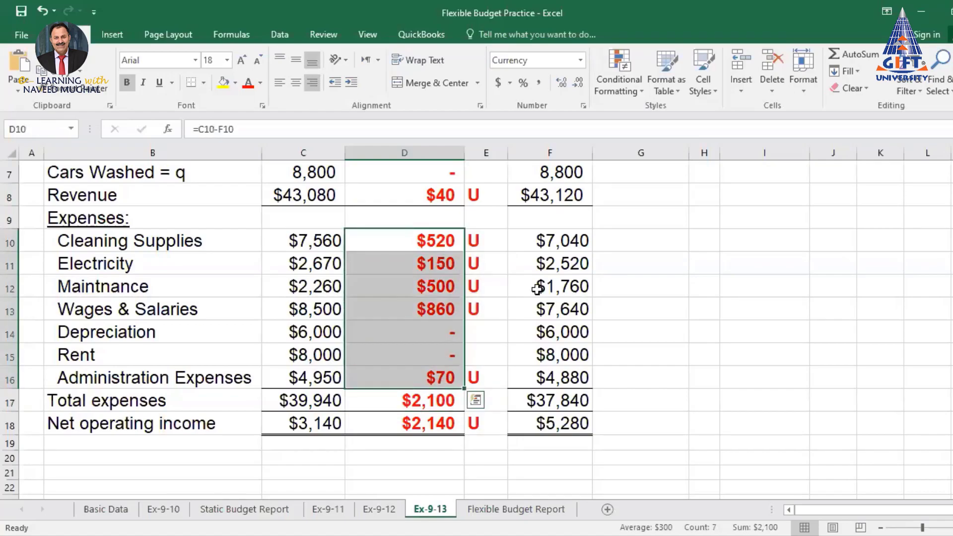
{"action": "left_click", "coordinate": [565, 242]}
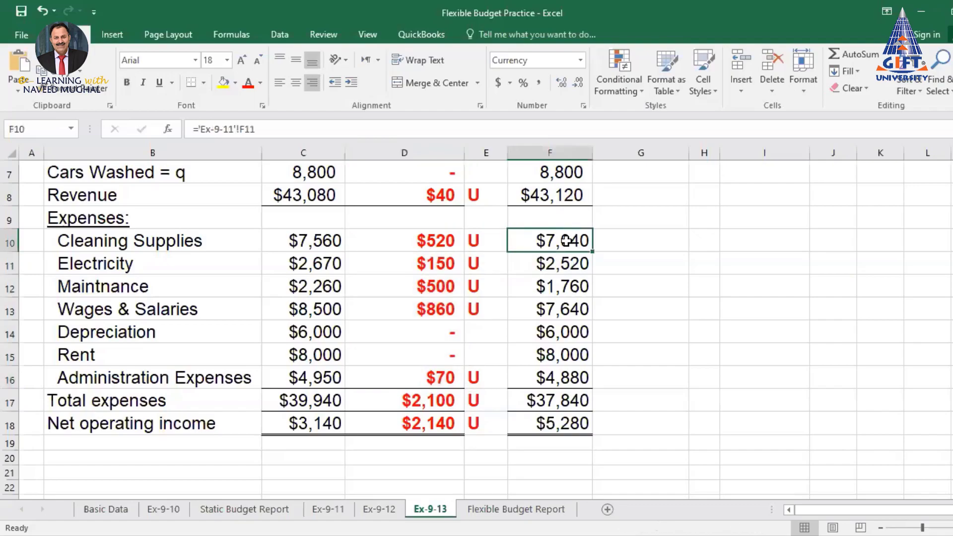
{"action": "left_click", "coordinate": [307, 245]}
{"action": "left_click_drag", "start_coordinate": [419, 241], "coordinate": [453, 379]}
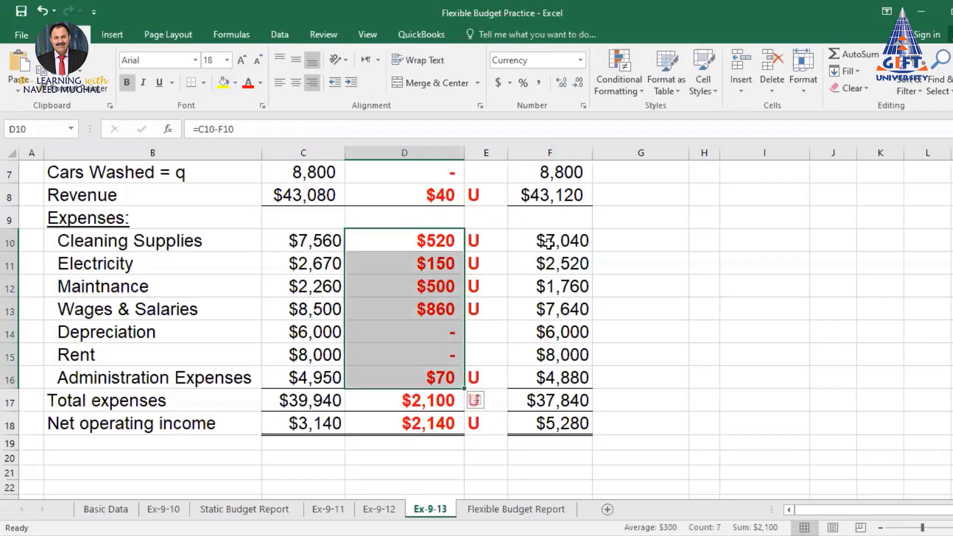
{"action": "left_click", "coordinate": [568, 242]}
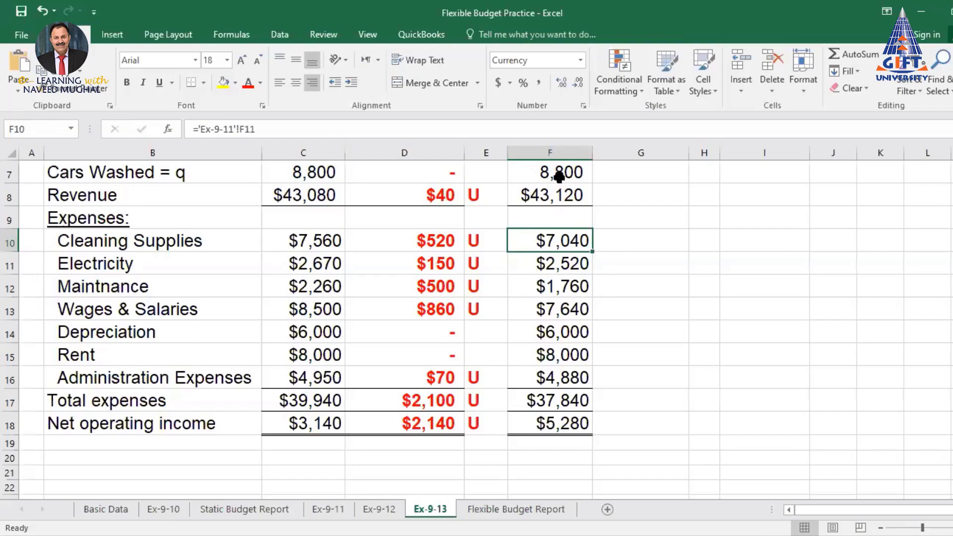
{"action": "left_click", "coordinate": [333, 241]}
{"action": "left_click", "coordinate": [436, 242]}
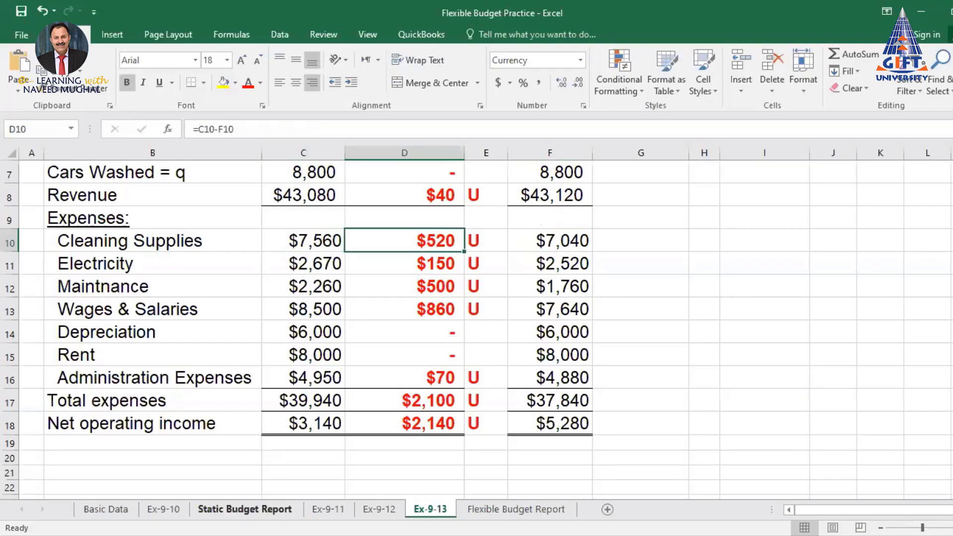
Check the planning budget on Ex-9-10 and look through the variances on the Static Budget Report
{"action": "left_click", "coordinate": [182, 508]}
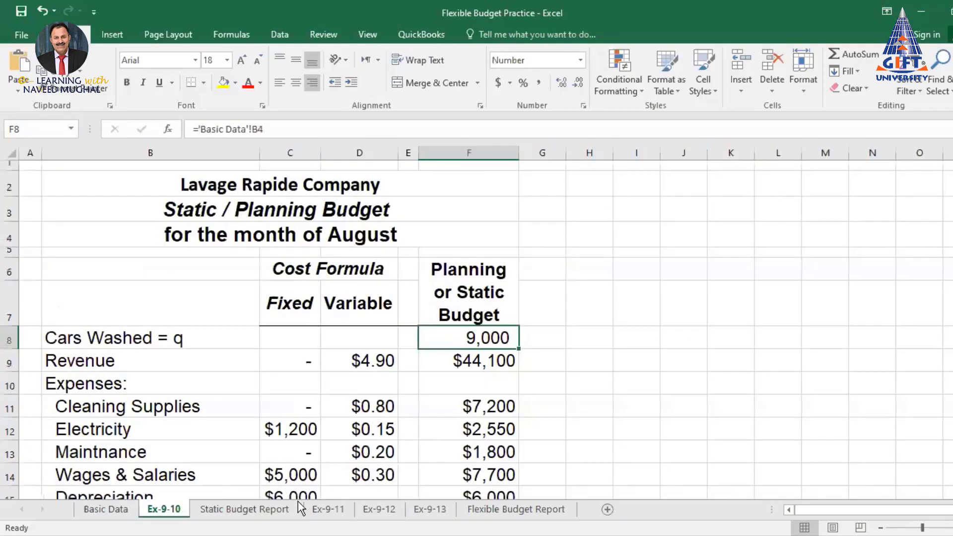
{"action": "left_click", "coordinate": [258, 511]}
{"action": "scroll", "coordinate": [414, 402], "scroll_direction": "down", "scroll_amount": 3}
{"action": "scroll", "coordinate": [436, 384], "scroll_direction": "up", "scroll_amount": 1}
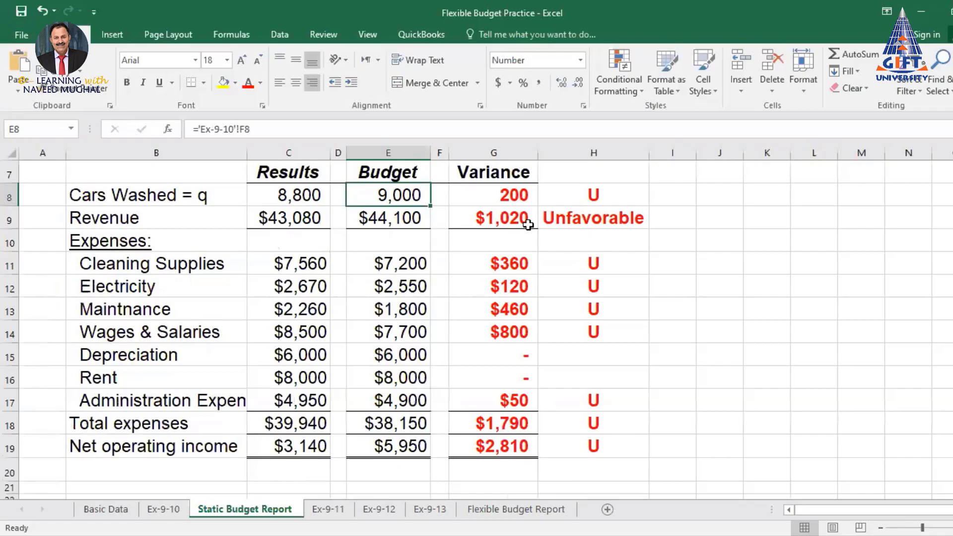
Compare the revenue and spending variances on Ex-9-13 with the combined Flexible Budget Report sheet
{"action": "left_click", "coordinate": [500, 511]}
{"action": "left_click", "coordinate": [428, 511]}
{"action": "scroll", "coordinate": [433, 277], "scroll_direction": "up", "scroll_amount": 1}
{"action": "scroll", "coordinate": [430, 293], "scroll_direction": "down", "scroll_amount": 1}
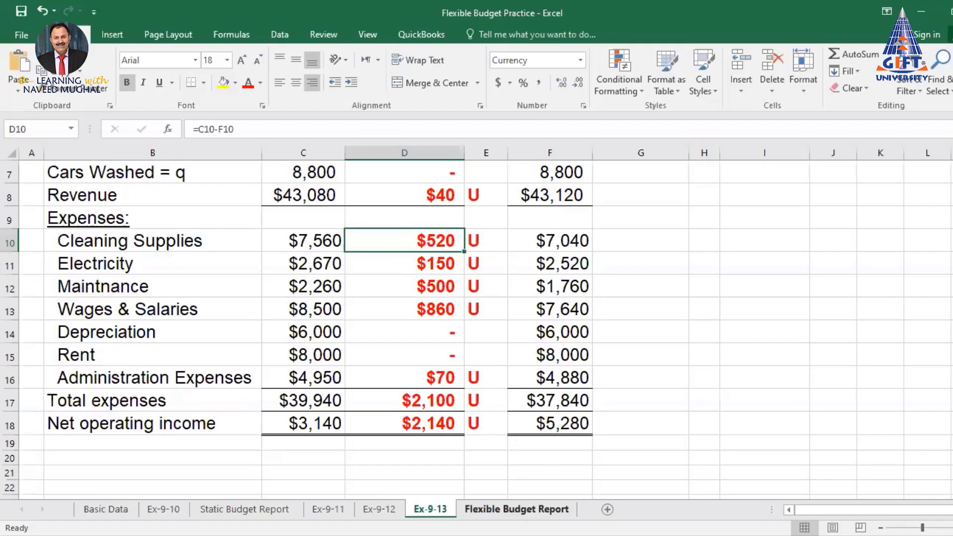
{"action": "left_click", "coordinate": [503, 507]}
{"action": "scroll", "coordinate": [705, 317], "scroll_direction": "down", "scroll_amount": 1}
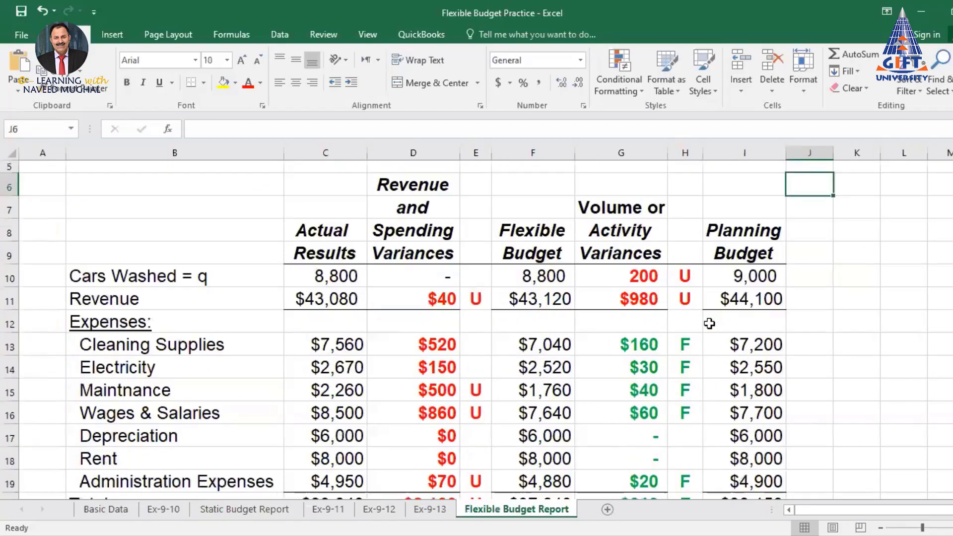
{"action": "left_click", "coordinate": [380, 510]}
{"action": "left_click", "coordinate": [432, 514]}
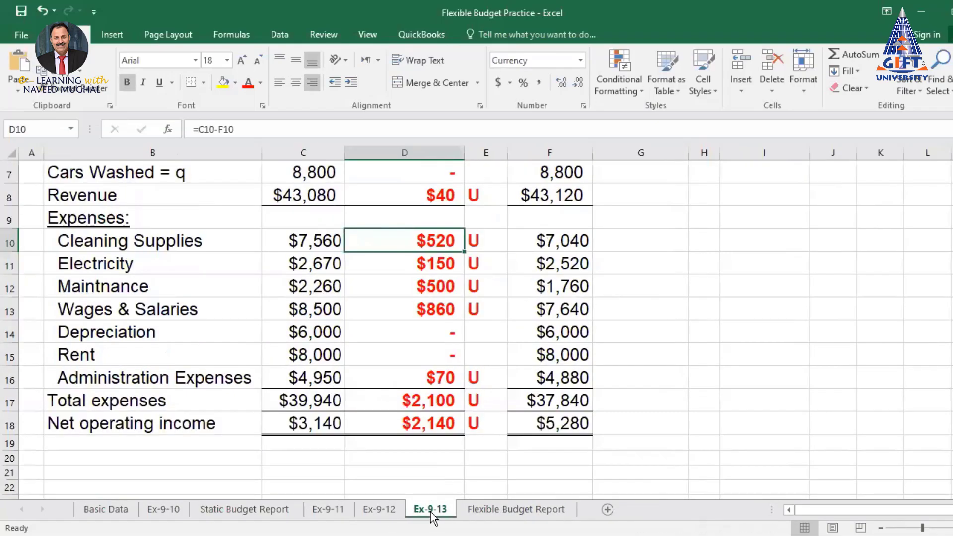
{"action": "scroll", "coordinate": [494, 395], "scroll_direction": "down", "scroll_amount": 1}
{"action": "left_click", "coordinate": [532, 512]}
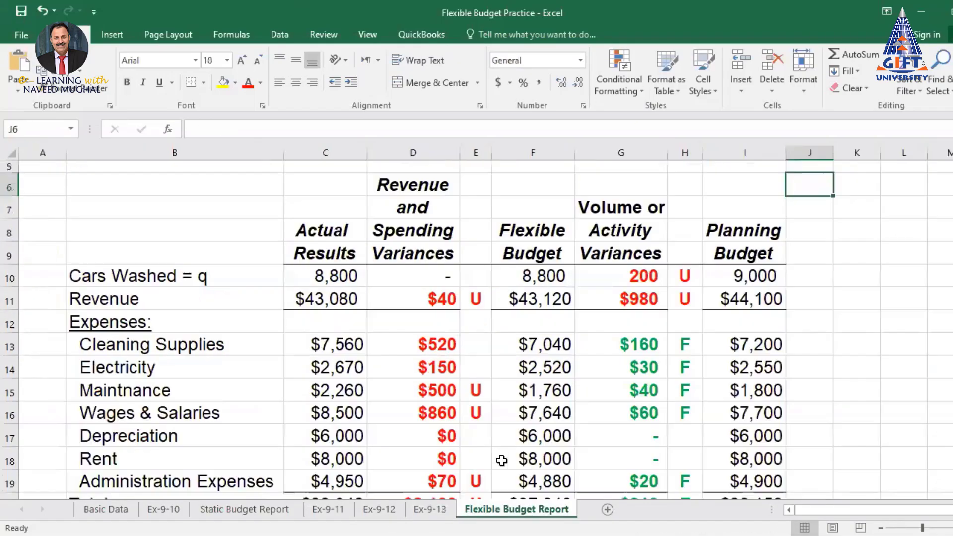
Look through the Flexible Budget Performance Report from its title in B3 down to the net operating income row
{"action": "scroll", "coordinate": [581, 295], "scroll_direction": "down", "scroll_amount": 2}
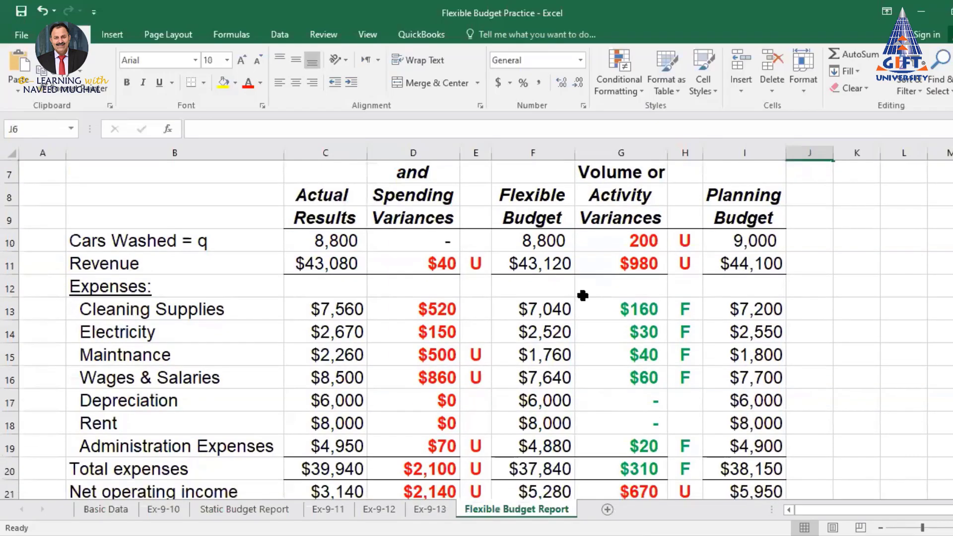
{"action": "scroll", "coordinate": [677, 347], "scroll_direction": "up", "scroll_amount": 1}
{"action": "scroll", "coordinate": [676, 347], "scroll_direction": "up", "scroll_amount": 2}
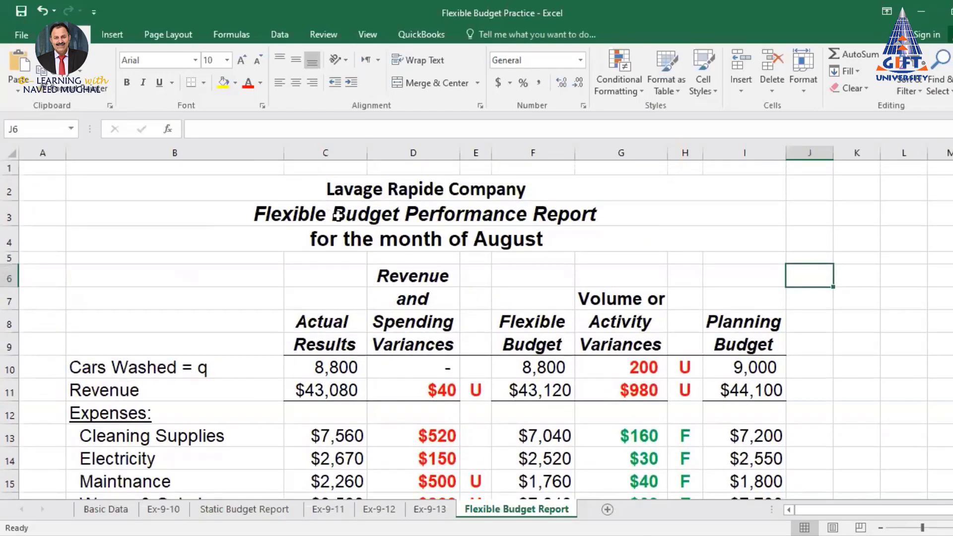
{"action": "left_click", "coordinate": [567, 213]}
{"action": "scroll", "coordinate": [591, 263], "scroll_direction": "down", "scroll_amount": 3}
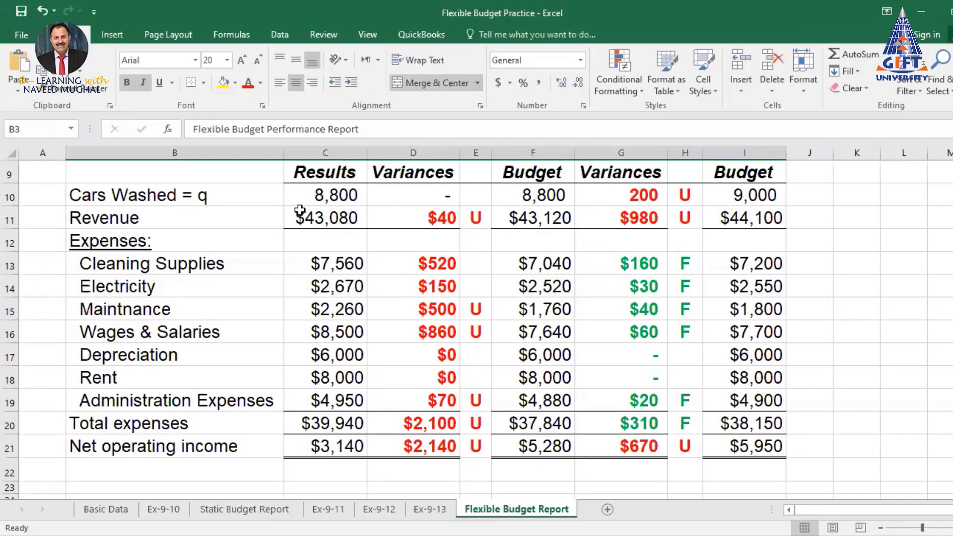
{"action": "scroll", "coordinate": [325, 214], "scroll_direction": "up", "scroll_amount": 1}
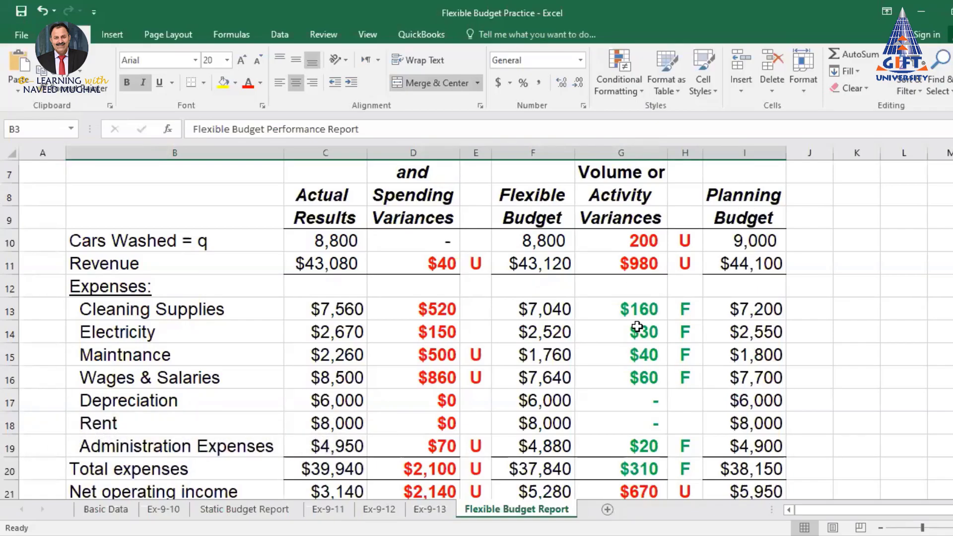
{"action": "scroll", "coordinate": [619, 175], "scroll_direction": "down", "scroll_amount": 1}
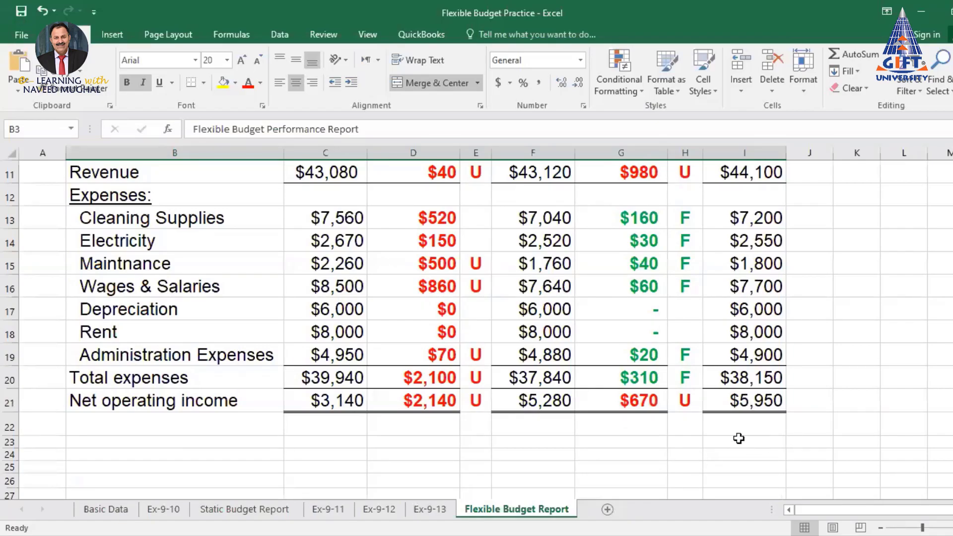
Check the net operating income variance in G19 on the Static Budget Report
{"action": "left_click", "coordinate": [252, 509]}
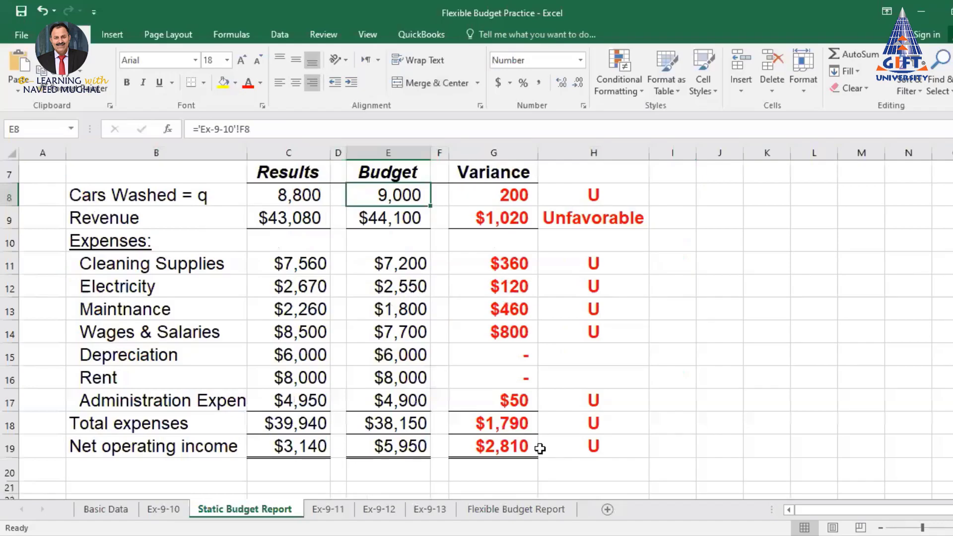
{"action": "scroll", "coordinate": [389, 440], "scroll_direction": "down", "scroll_amount": 2}
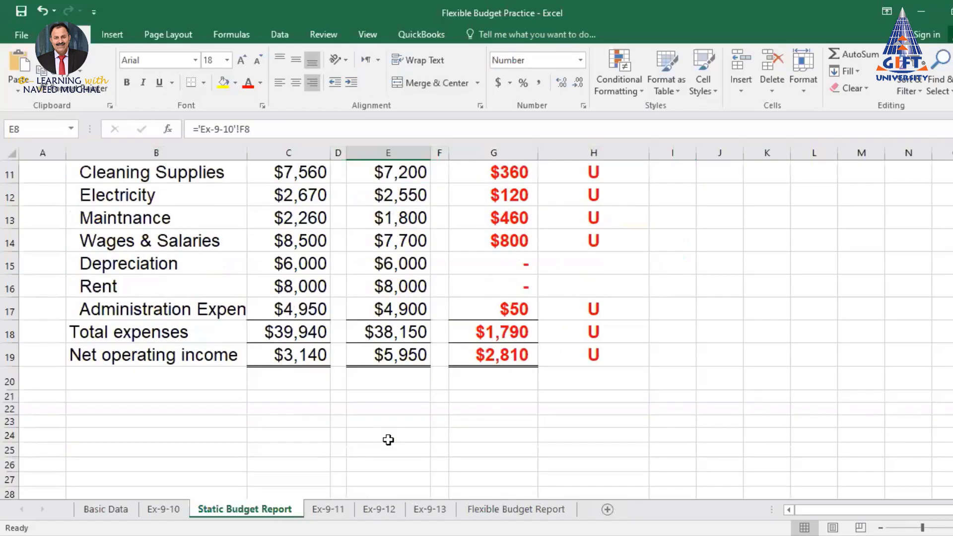
{"action": "left_click", "coordinate": [516, 365]}
Relate the activity variance for net operating income in G21 of the Flexible Budget Report to the cars washed variance in G10
{"action": "left_click", "coordinate": [542, 509]}
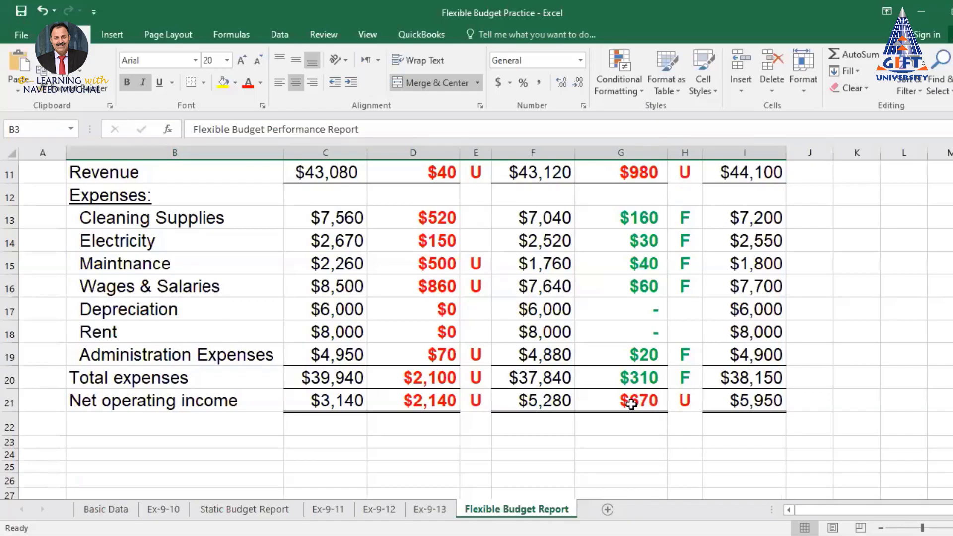
{"action": "scroll", "coordinate": [631, 403], "scroll_direction": "up", "scroll_amount": 1}
{"action": "scroll", "coordinate": [632, 404], "scroll_direction": "down", "scroll_amount": 1}
{"action": "left_click", "coordinate": [633, 402]}
{"action": "scroll", "coordinate": [634, 402], "scroll_direction": "up", "scroll_amount": 2}
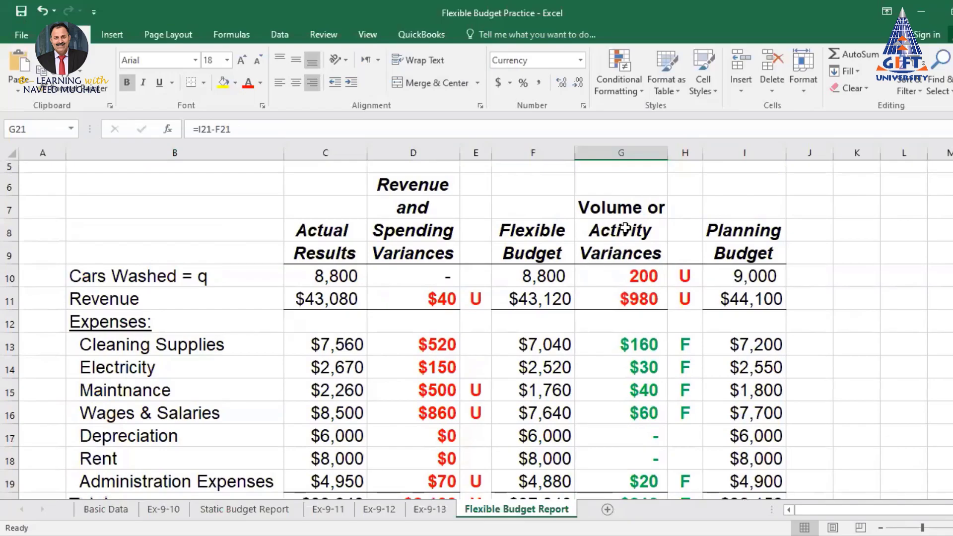
{"action": "left_click", "coordinate": [620, 207]}
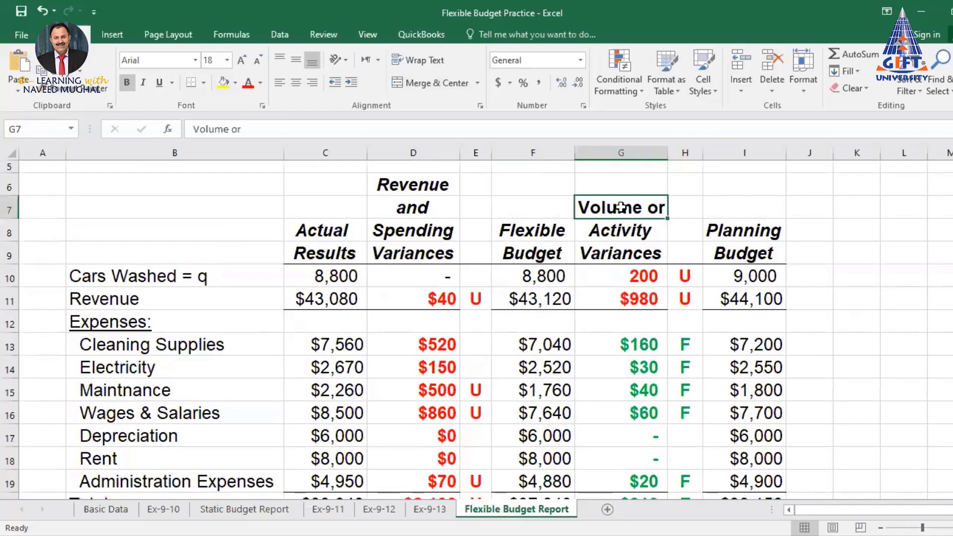
{"action": "left_click", "coordinate": [647, 278]}
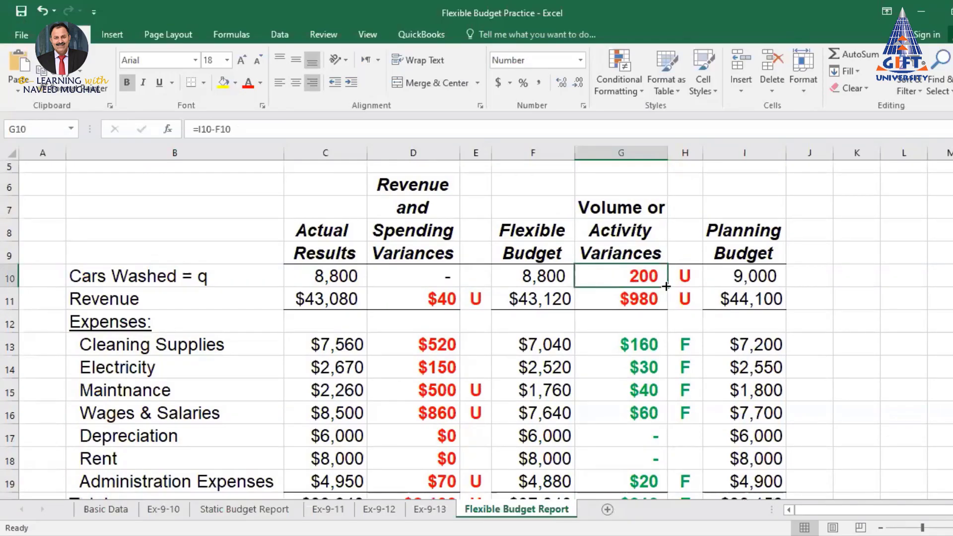
{"action": "scroll", "coordinate": [665, 285], "scroll_direction": "down", "scroll_amount": 3}
{"action": "left_click", "coordinate": [637, 355]}
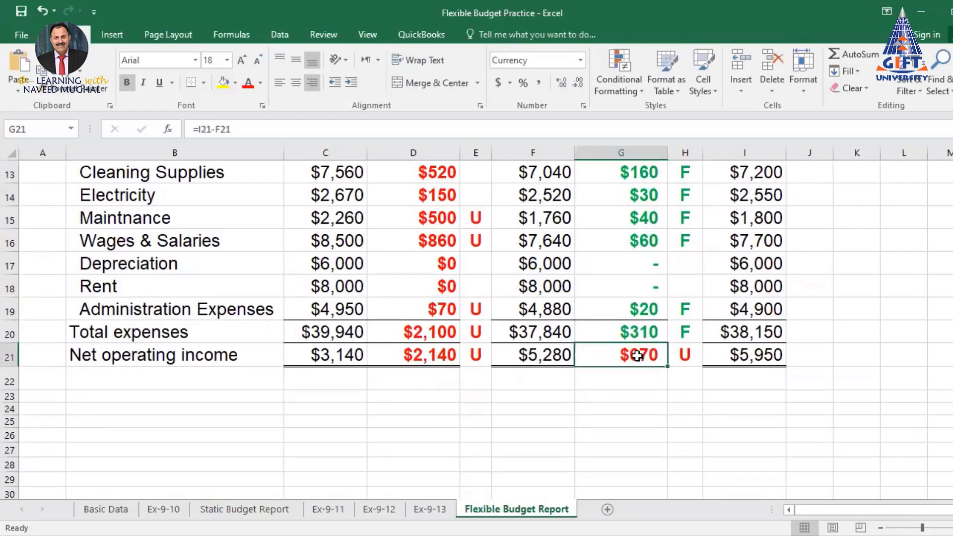
Relate the net operating income variance in D21 to the revenue variance in D11 and the expense variances in column D
{"action": "left_click", "coordinate": [426, 350]}
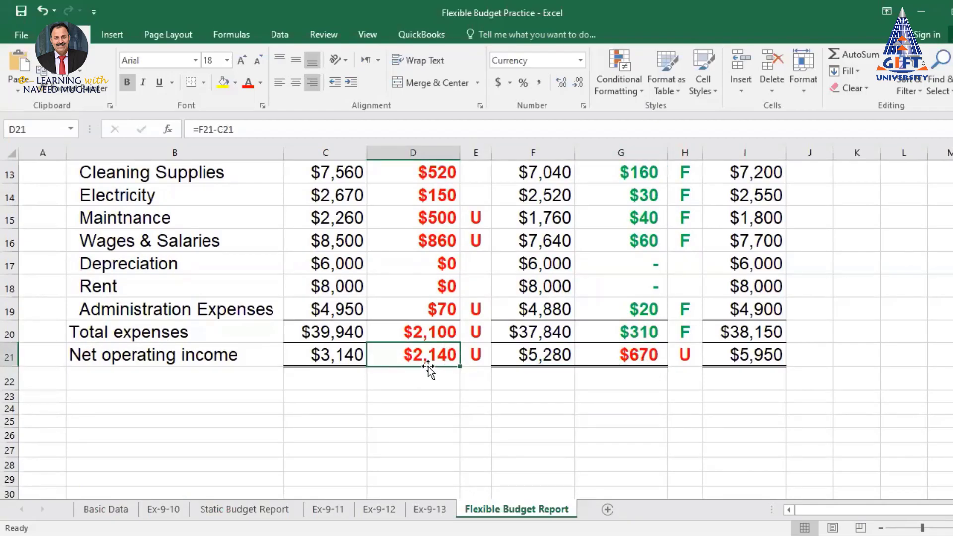
{"action": "scroll", "coordinate": [428, 366], "scroll_direction": "up", "scroll_amount": 2}
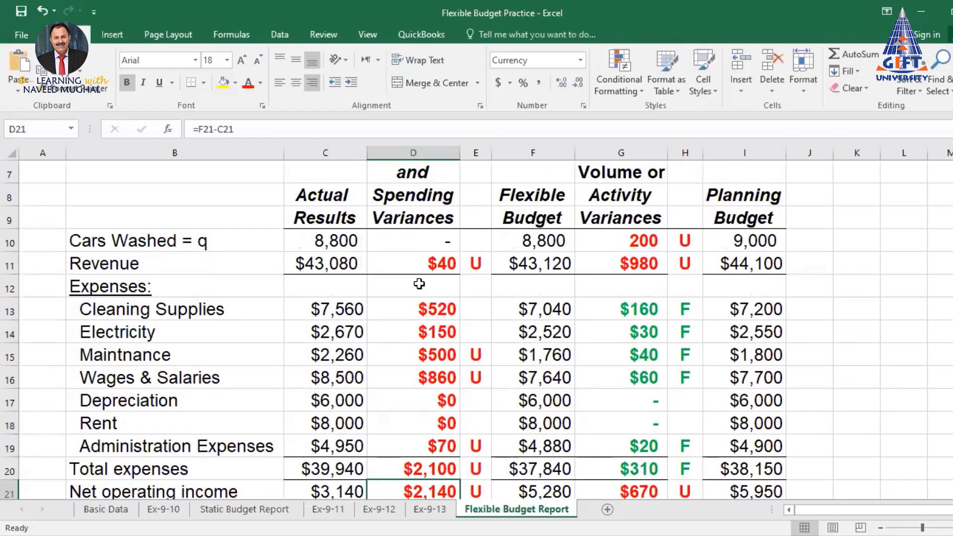
{"action": "left_click", "coordinate": [411, 262]}
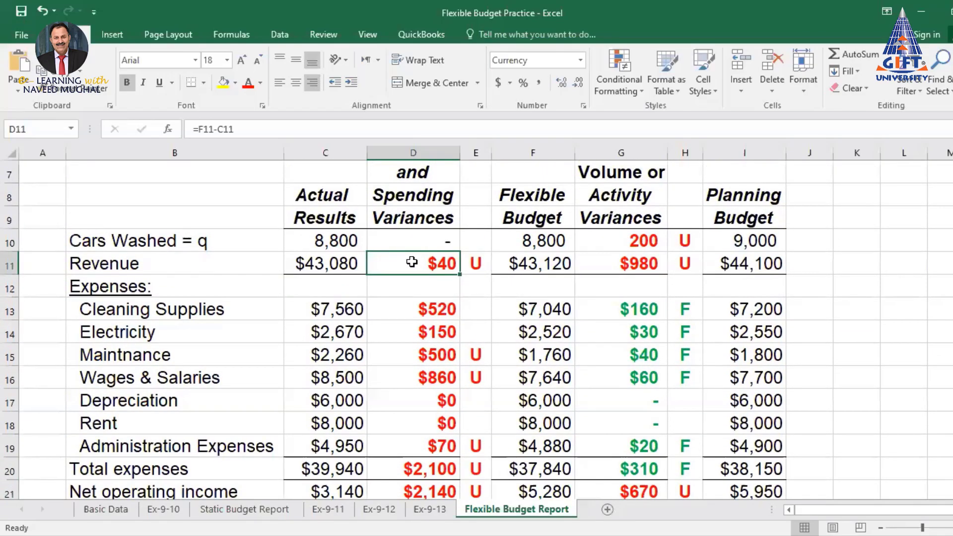
{"action": "scroll", "coordinate": [412, 262], "scroll_direction": "down", "scroll_amount": 1}
{"action": "left_click_drag", "start_coordinate": [426, 262], "coordinate": [430, 422]}
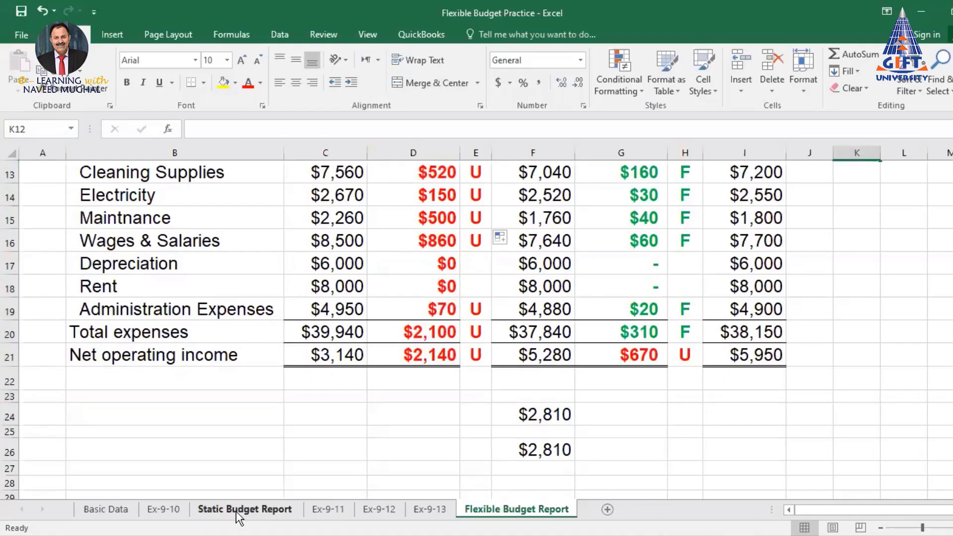
Review the net operating income variance on the Static Budget Report and the budgeted income formula in E19
{"action": "left_click", "coordinate": [240, 507]}
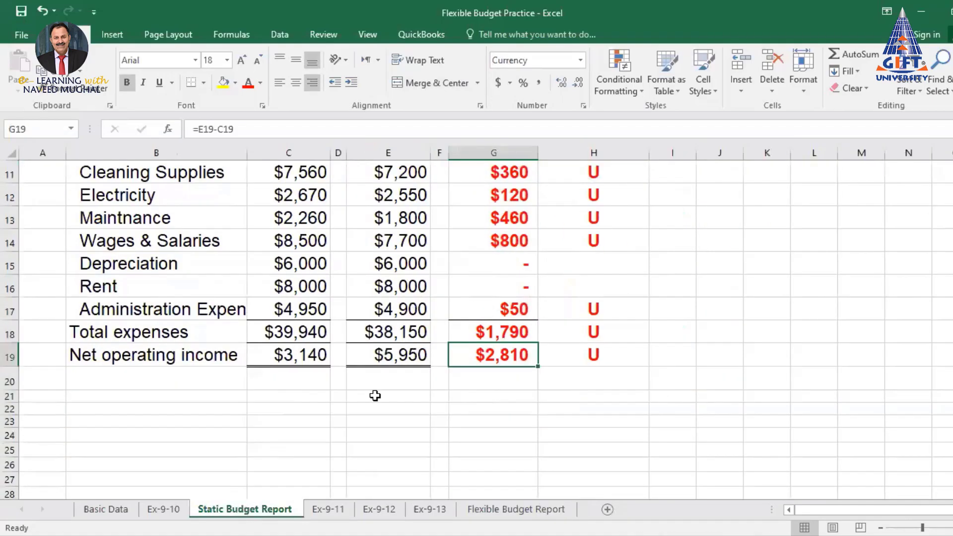
{"action": "scroll", "coordinate": [409, 380], "scroll_direction": "up", "scroll_amount": 1}
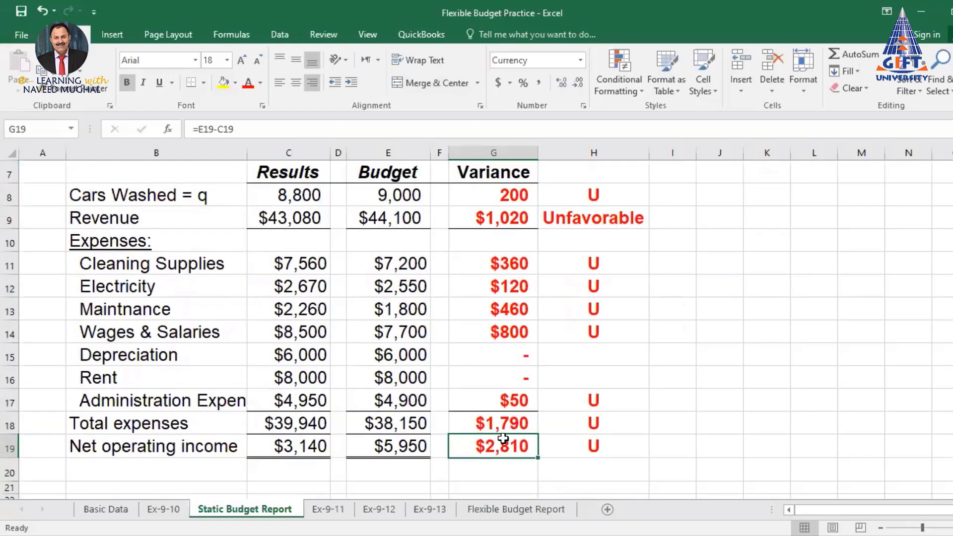
{"action": "left_click", "coordinate": [407, 447]}
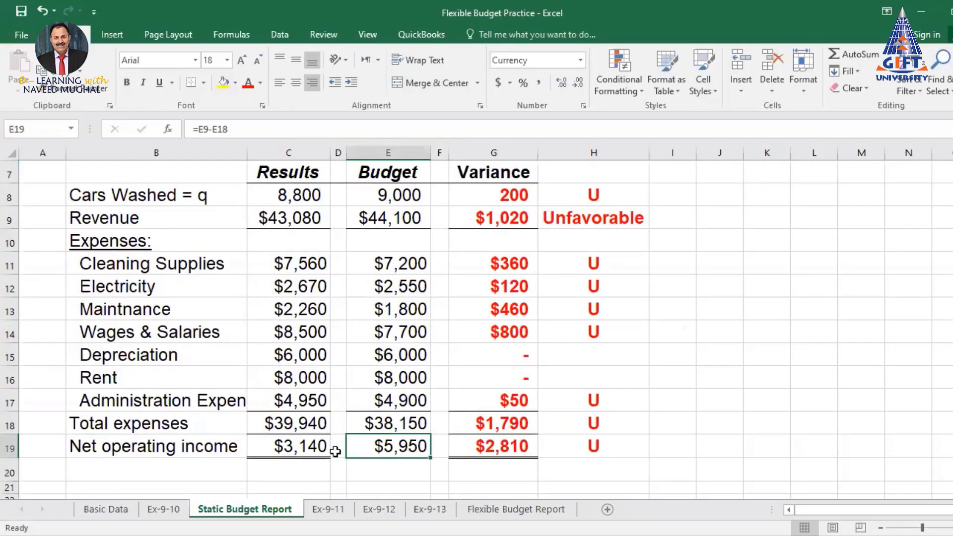
Compare actual and budgeted net operating income in C19 and E19 with the variance in G19 on the Static Budget Report
{"action": "left_click", "coordinate": [307, 449]}
{"action": "left_click", "coordinate": [414, 442]}
{"action": "left_click", "coordinate": [302, 450]}
{"action": "left_click", "coordinate": [481, 450]}
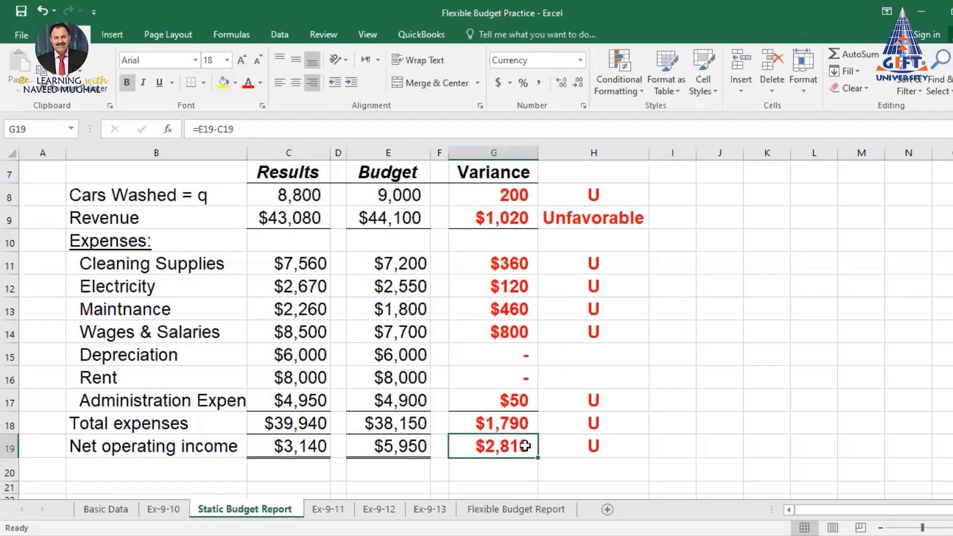
Check the total variance in F24 of the Flexible Budget Report, linked to the Static Budget Report's net operating income variance
{"action": "left_click", "coordinate": [505, 509]}
{"action": "scroll", "coordinate": [490, 374], "scroll_direction": "up", "scroll_amount": 1}
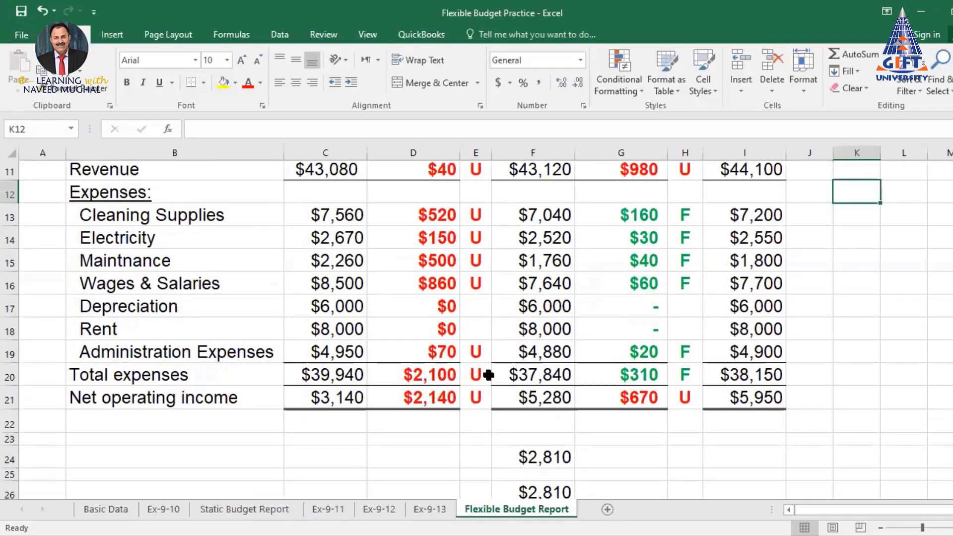
{"action": "scroll", "coordinate": [519, 373], "scroll_direction": "down", "scroll_amount": 1}
{"action": "left_click", "coordinate": [544, 414]}
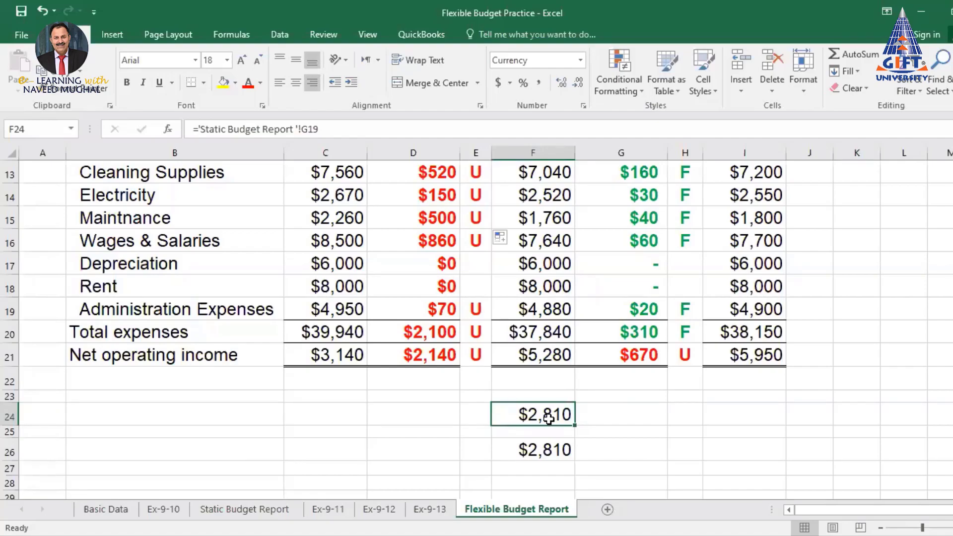
Compare planned and flexible-budget cars washed in I10 and F10, and review the activity variances in G10:G21
{"action": "scroll", "coordinate": [548, 418], "scroll_direction": "up", "scroll_amount": 2}
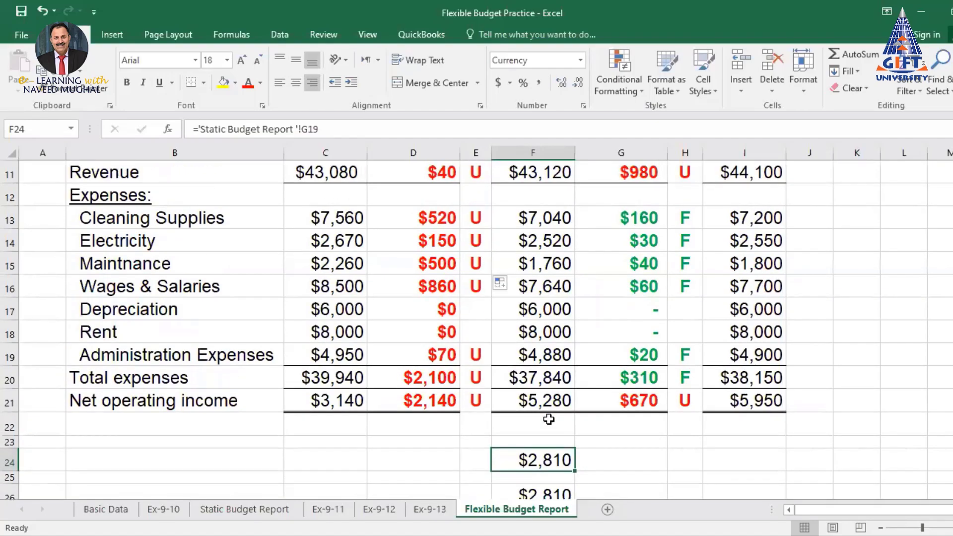
{"action": "scroll", "coordinate": [548, 419], "scroll_direction": "up", "scroll_amount": 2}
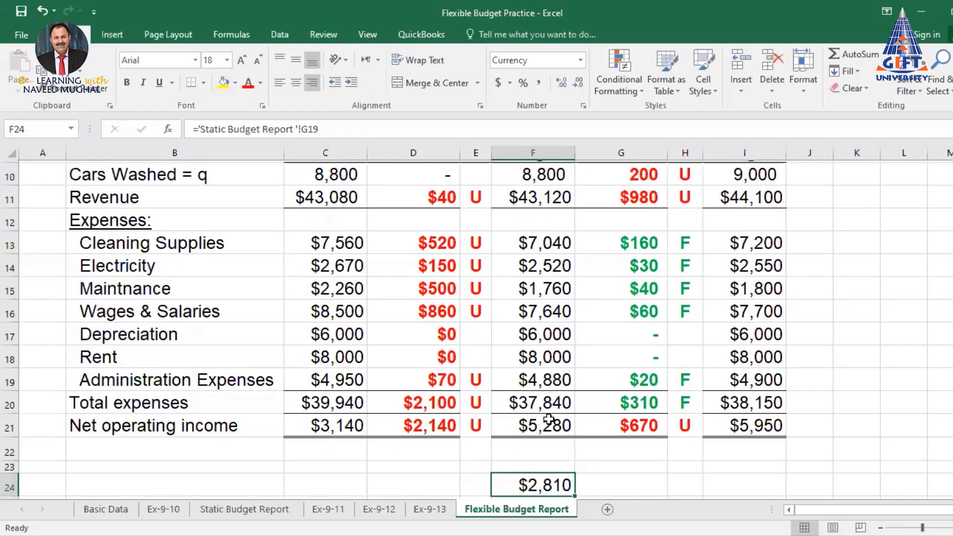
{"action": "scroll", "coordinate": [548, 419], "scroll_direction": "up", "scroll_amount": 2}
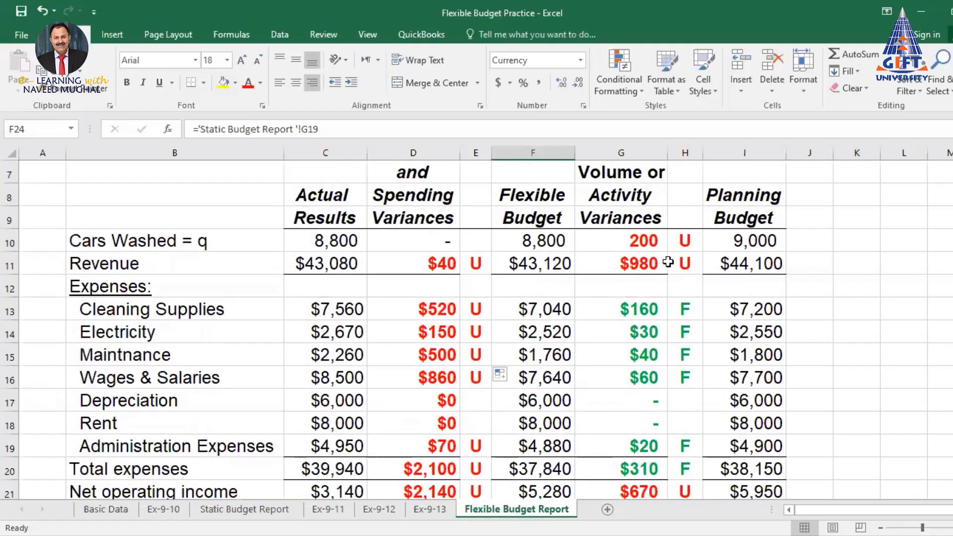
{"action": "left_click", "coordinate": [640, 238]}
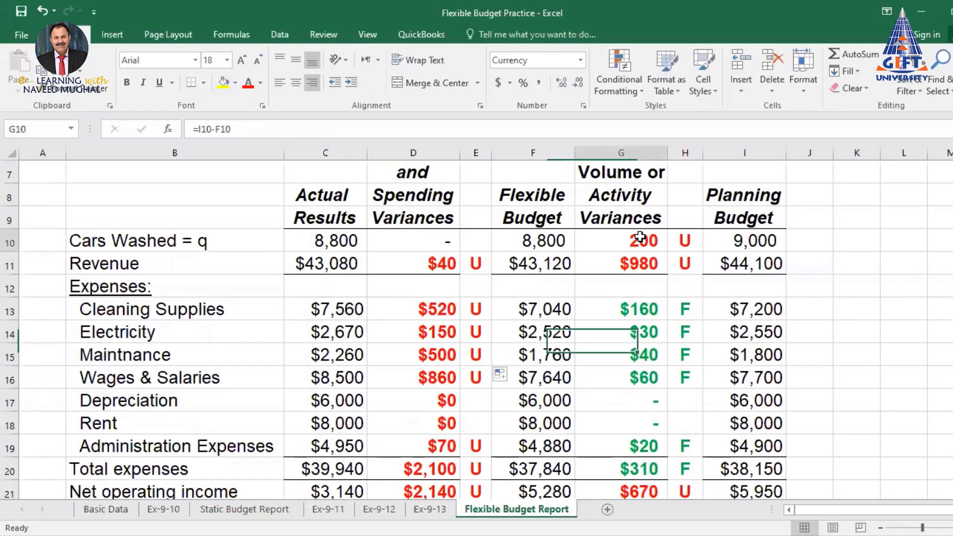
{"action": "left_click", "coordinate": [755, 242]}
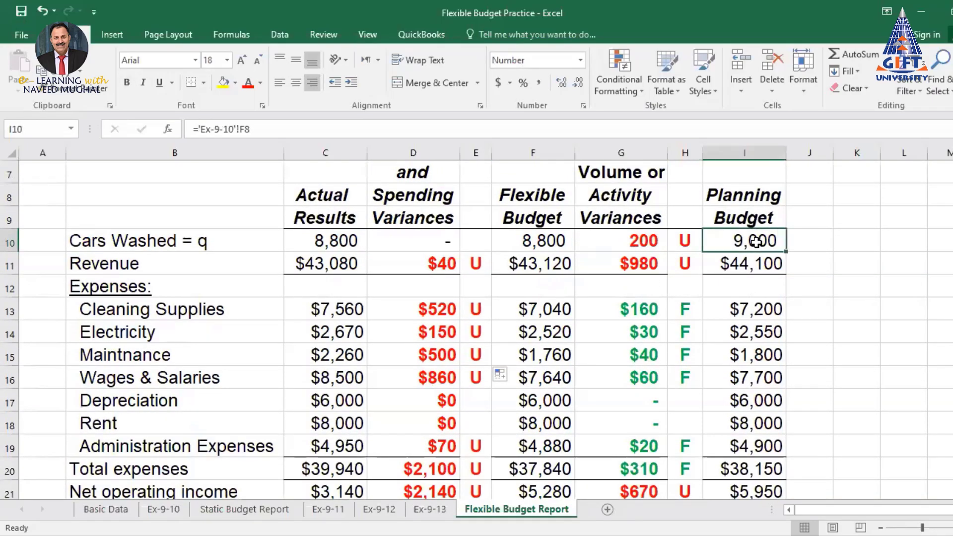
{"action": "left_click", "coordinate": [538, 243]}
{"action": "left_click_drag", "start_coordinate": [634, 244], "coordinate": [623, 495]}
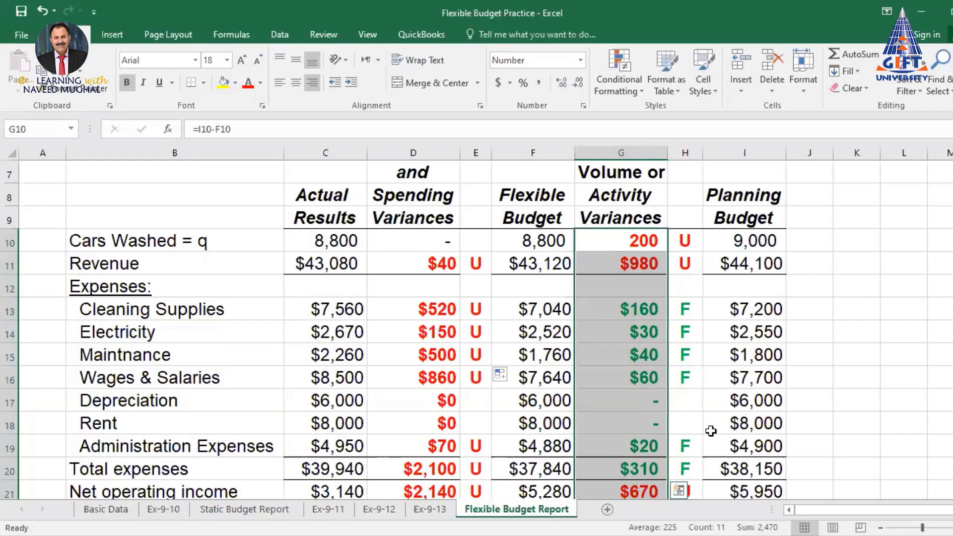
Relate the activity variance for net operating income in G21 to the total variance in F24
{"action": "scroll", "coordinate": [694, 410], "scroll_direction": "down", "scroll_amount": 2}
{"action": "left_click", "coordinate": [647, 396]}
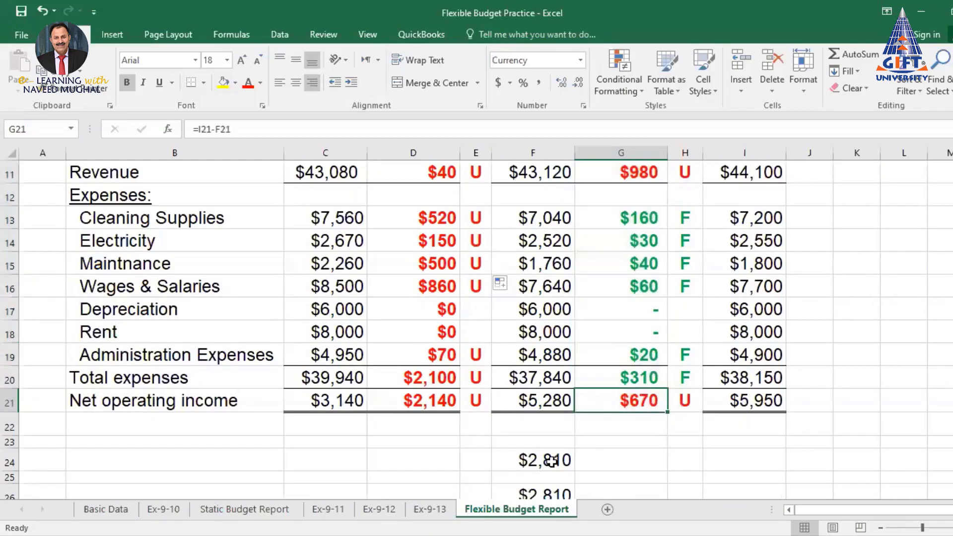
{"action": "left_click", "coordinate": [551, 461]}
{"action": "left_click", "coordinate": [641, 400]}
Examine how the cars washed variance in G10 drives the revenue and total expense activity variances in G11 and G20
{"action": "scroll", "coordinate": [645, 389], "scroll_direction": "up", "scroll_amount": 1}
{"action": "left_click", "coordinate": [649, 215]}
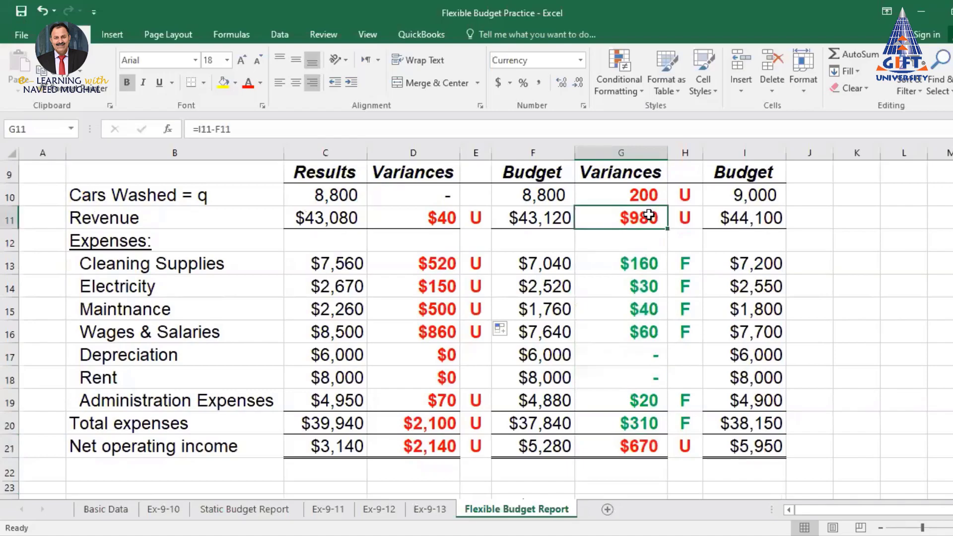
{"action": "left_click", "coordinate": [634, 193]}
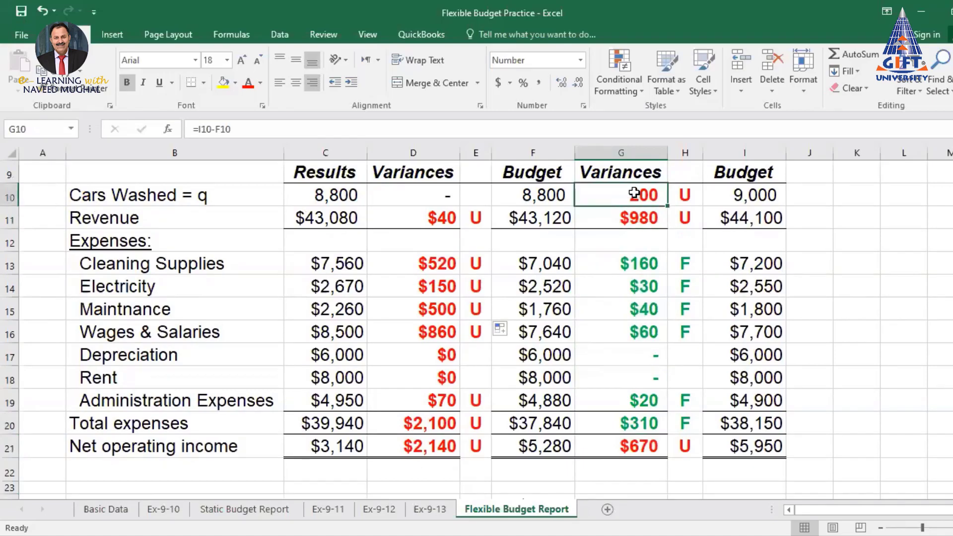
{"action": "left_click", "coordinate": [629, 217]}
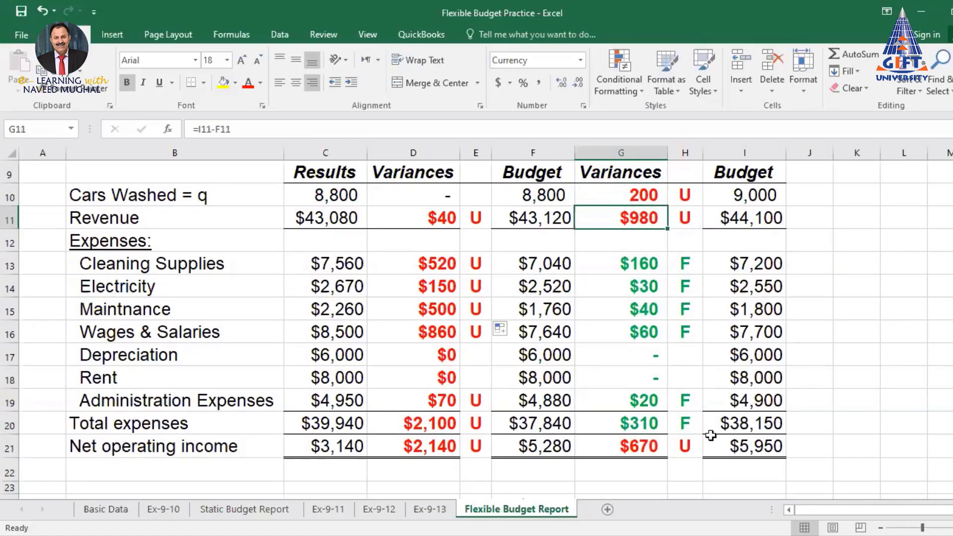
{"action": "left_click", "coordinate": [642, 421]}
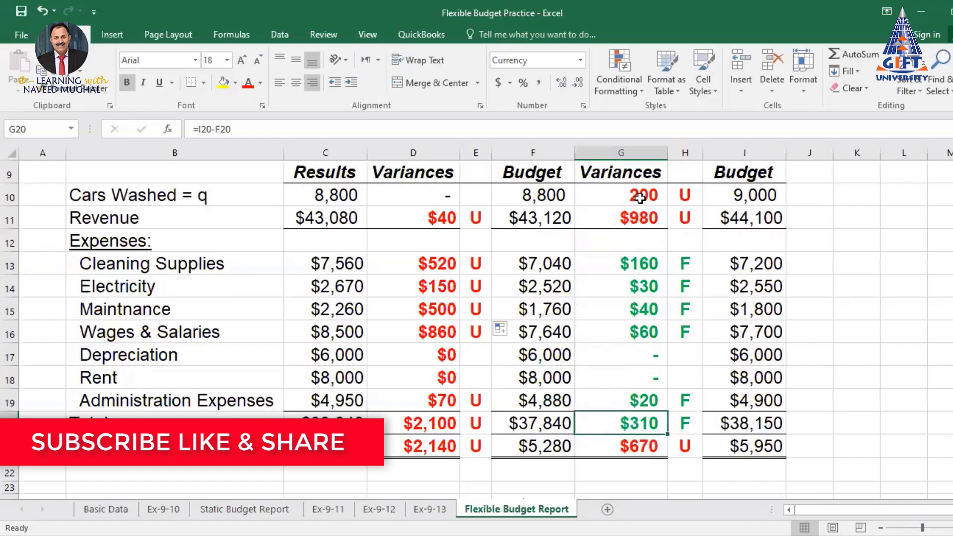
Relate the total variance in F24 to the revenue and spending variances in D10:E21, including net operating income in D21
{"action": "scroll", "coordinate": [642, 304], "scroll_direction": "down", "scroll_amount": 2}
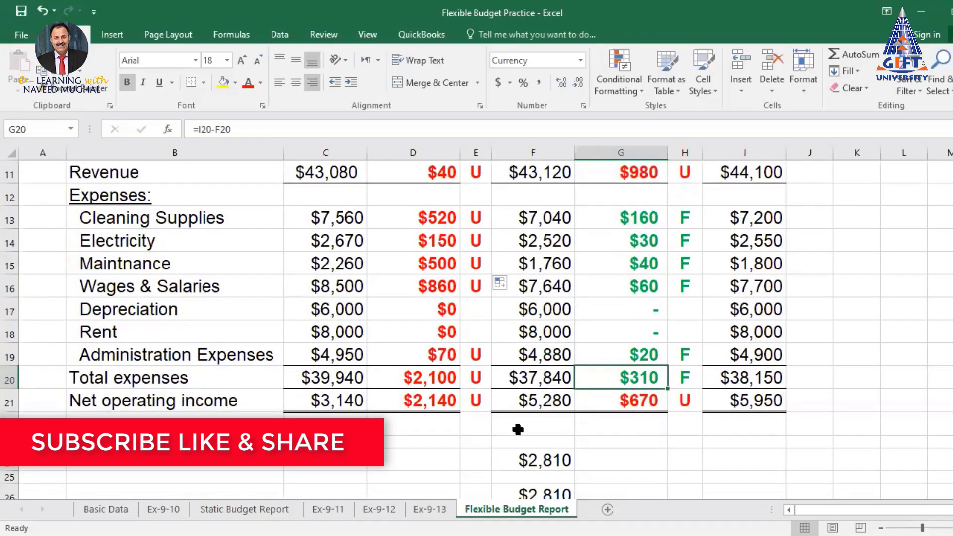
{"action": "left_click", "coordinate": [543, 465]}
{"action": "scroll", "coordinate": [500, 478], "scroll_direction": "up", "scroll_amount": 2}
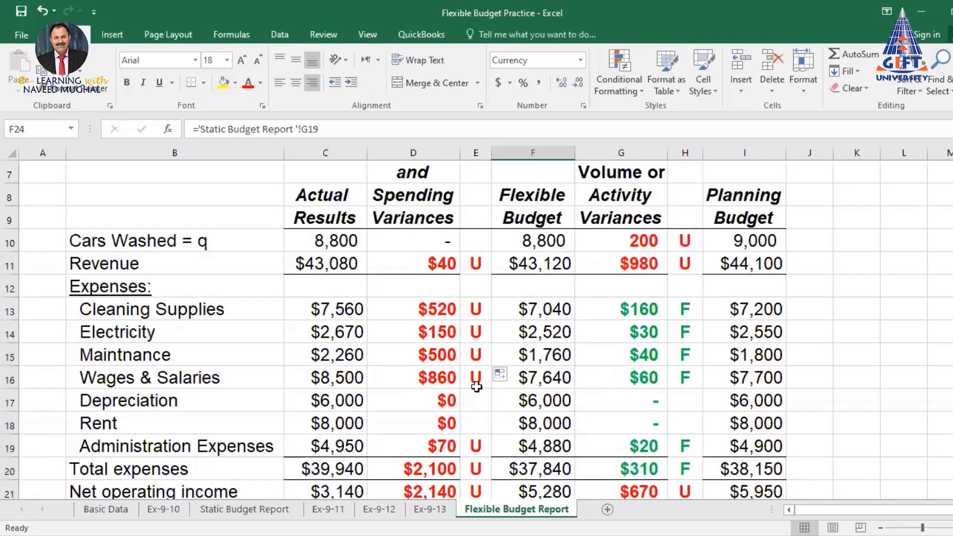
{"action": "left_click", "coordinate": [448, 237]}
{"action": "left_click_drag", "start_coordinate": [447, 304], "coordinate": [481, 439]}
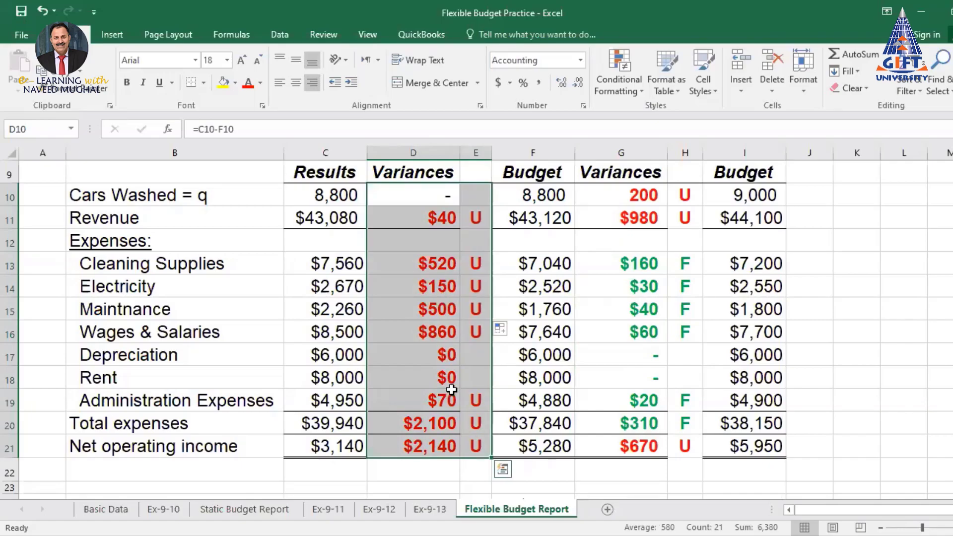
{"action": "scroll", "coordinate": [444, 347], "scroll_direction": "up", "scroll_amount": 1}
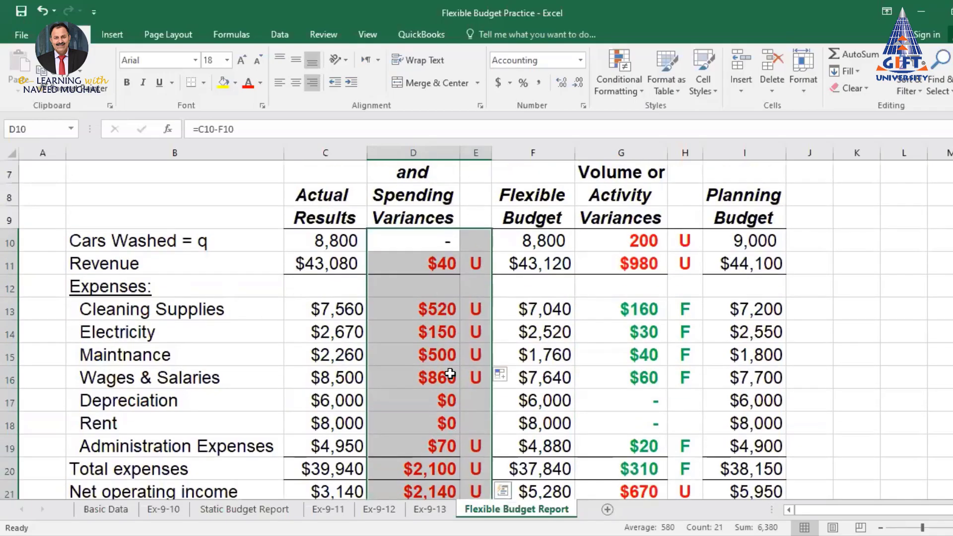
{"action": "scroll", "coordinate": [466, 298], "scroll_direction": "up", "scroll_amount": 1}
{"action": "scroll", "coordinate": [439, 248], "scroll_direction": "down", "scroll_amount": 3}
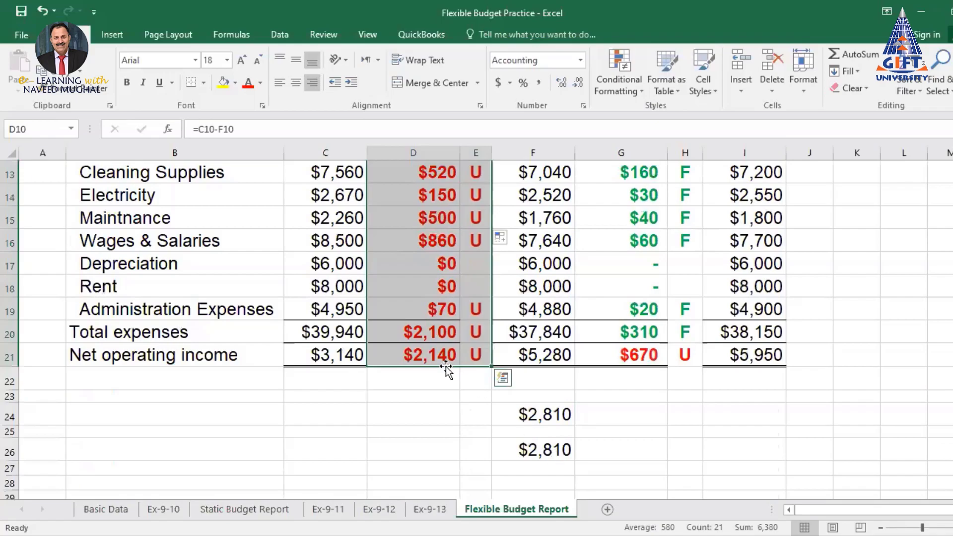
{"action": "left_click", "coordinate": [435, 353]}
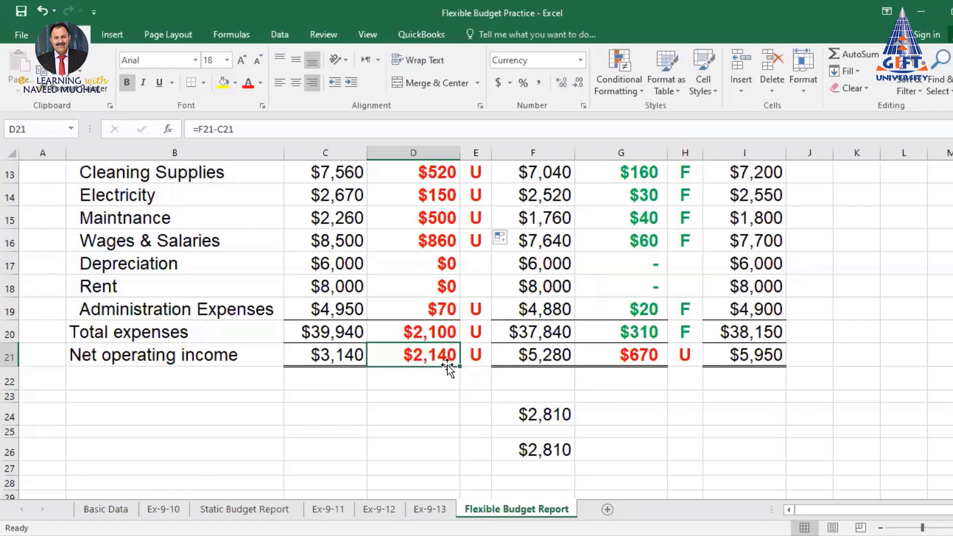
Review the activity variances column with its favorable and unfavorable labels, focusing on the cars washed variance in G10
{"action": "scroll", "coordinate": [601, 413], "scroll_direction": "up", "scroll_amount": 2}
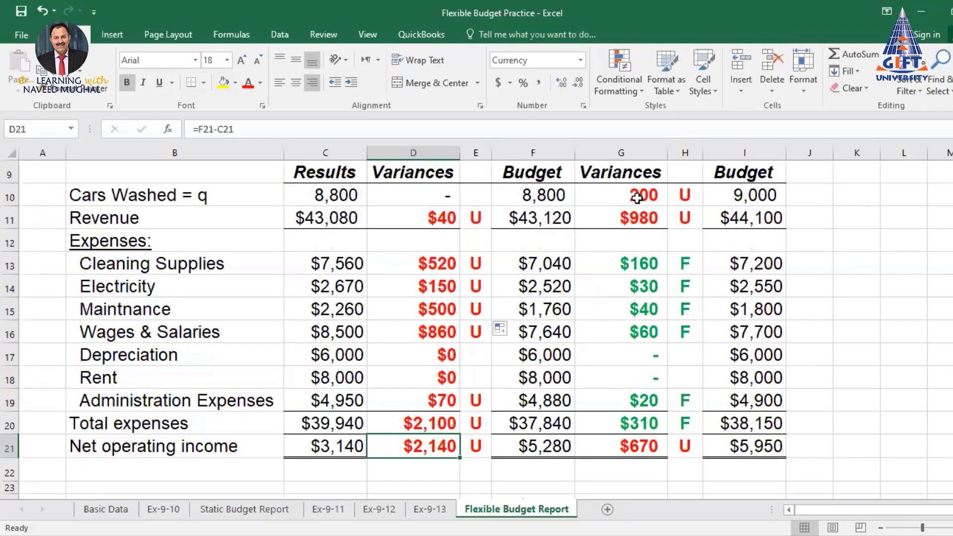
{"action": "left_click_drag", "start_coordinate": [620, 172], "coordinate": [673, 457]}
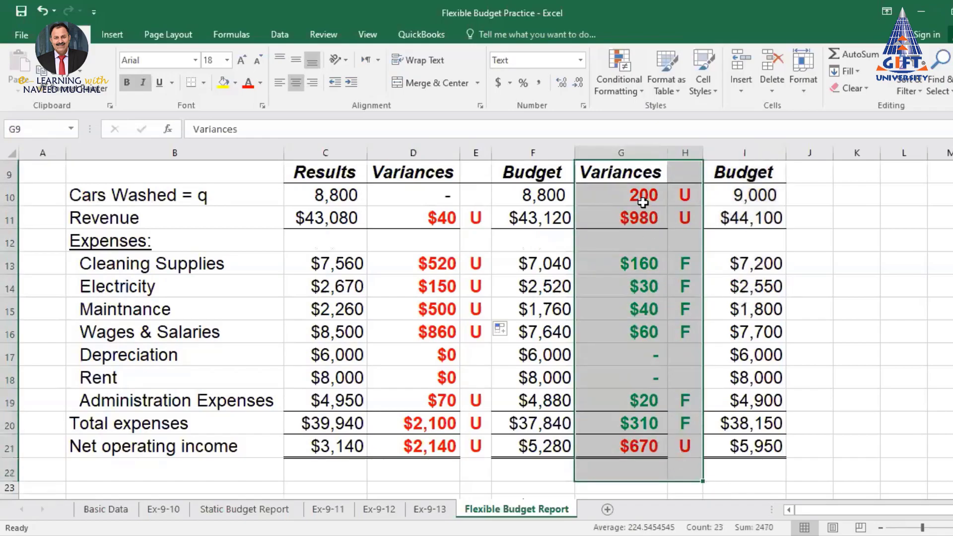
{"action": "left_click", "coordinate": [643, 199]}
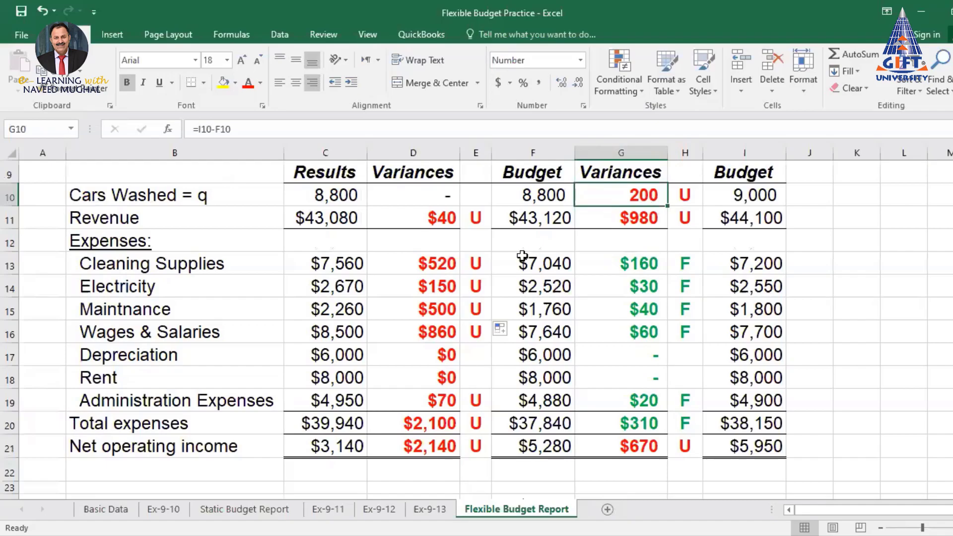
Review the revenue and spending variances in D10:D21 against actual cars washed in C10 and the Flexible Budget column
{"action": "left_click_drag", "start_coordinate": [427, 195], "coordinate": [387, 447]}
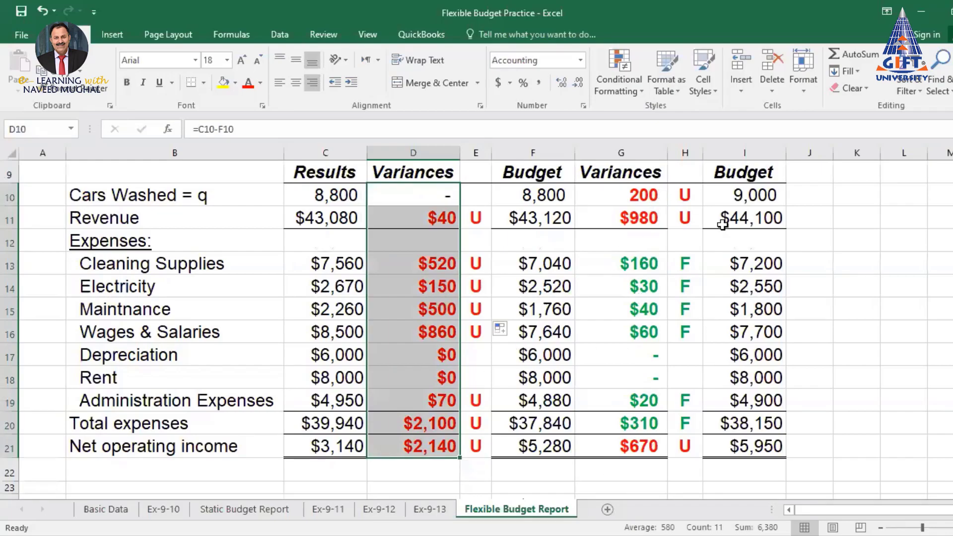
{"action": "left_click_drag", "start_coordinate": [430, 194], "coordinate": [407, 447]}
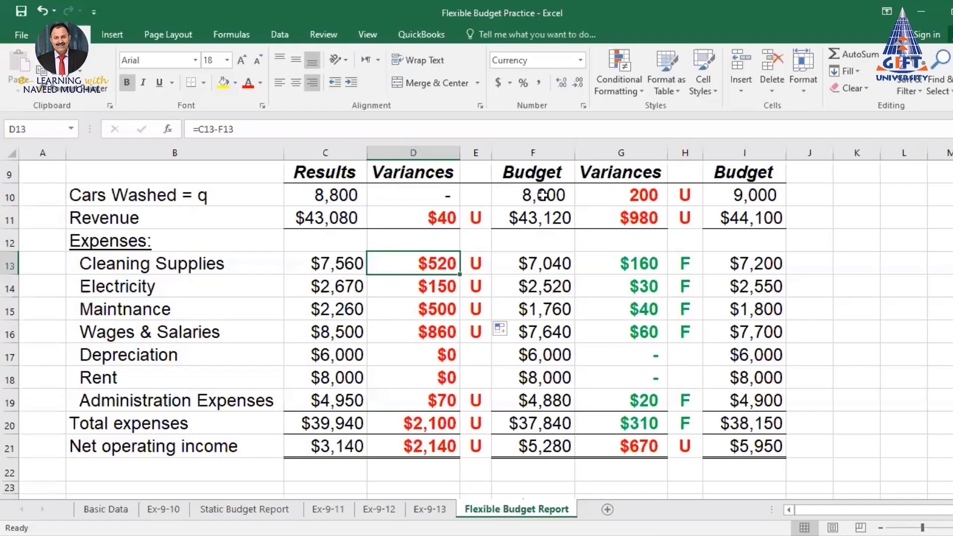
{"action": "scroll", "coordinate": [298, 219], "scroll_direction": "up", "scroll_amount": 1}
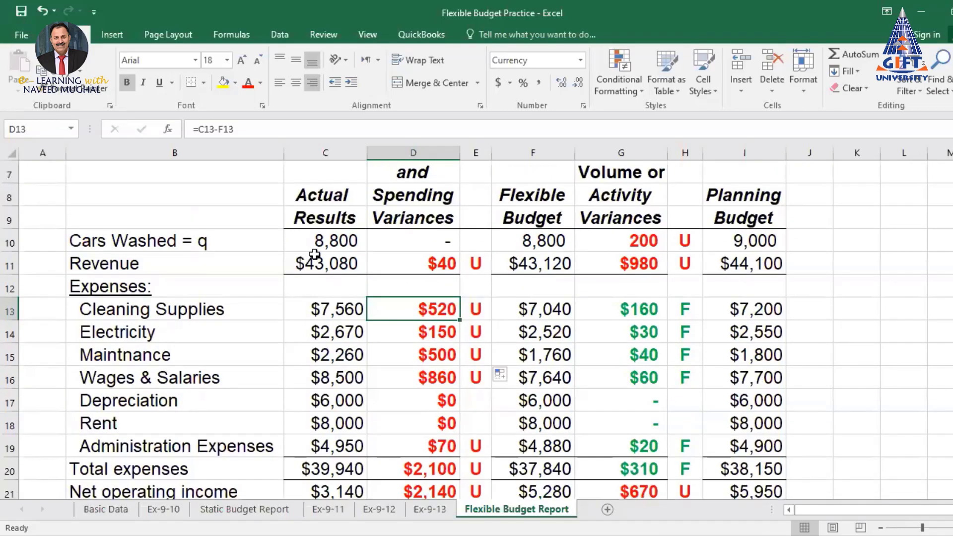
{"action": "left_click", "coordinate": [327, 241]}
{"action": "left_click", "coordinate": [533, 150]}
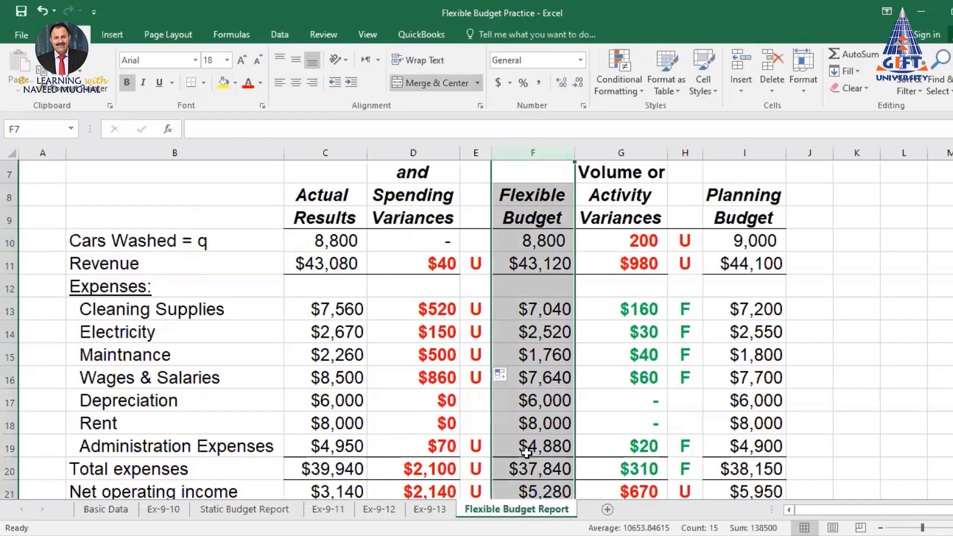
{"action": "scroll", "coordinate": [530, 456], "scroll_direction": "down", "scroll_amount": 2}
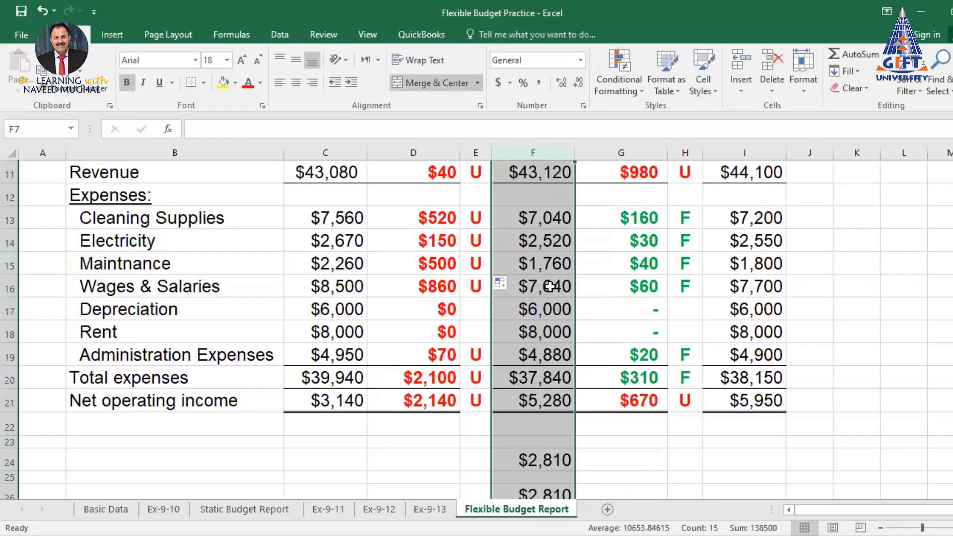
Review the revenue variance in D11 and the variances below it through D21 with their labels in column E
{"action": "left_click_drag", "start_coordinate": [435, 174], "coordinate": [443, 413]}
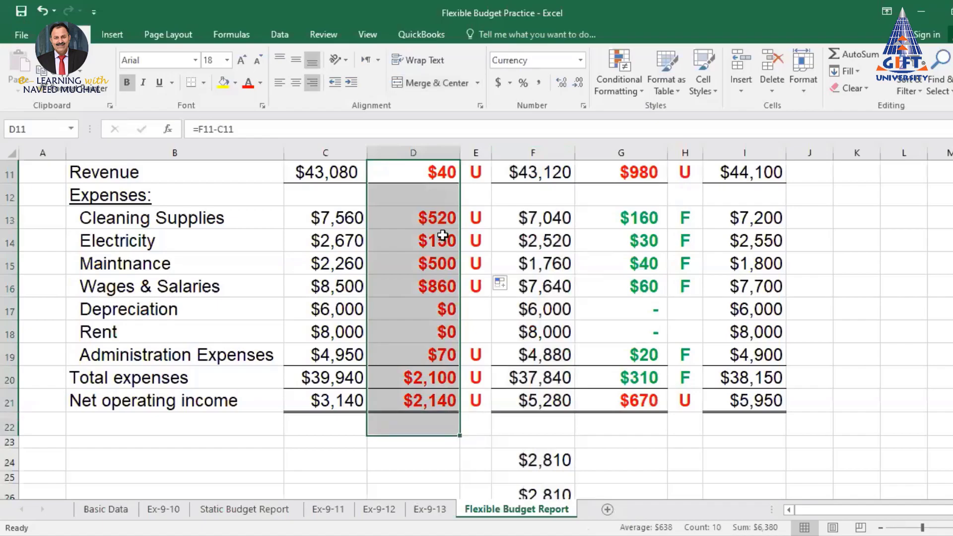
{"action": "left_click", "coordinate": [436, 172]}
{"action": "left_click_drag", "start_coordinate": [445, 212], "coordinate": [474, 398]}
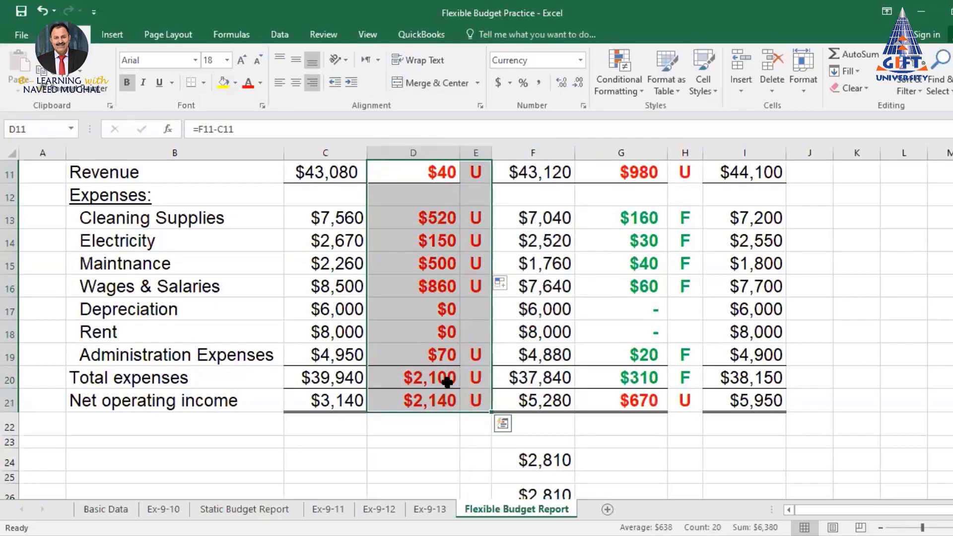
Trace how the revenue variance in D11 and the total expense variance in D20 combine into D21
{"action": "scroll", "coordinate": [436, 240], "scroll_direction": "up", "scroll_amount": 1}
{"action": "left_click", "coordinate": [441, 219]}
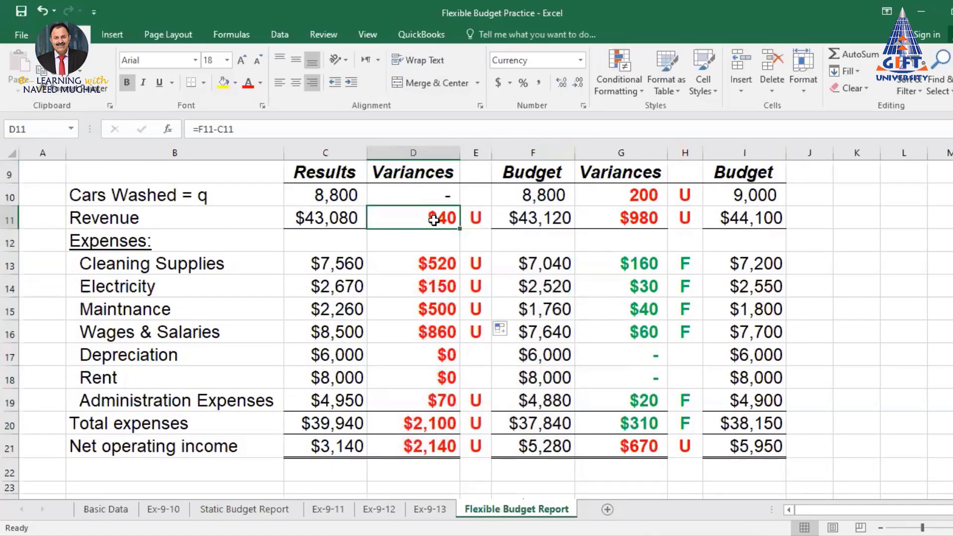
{"action": "scroll", "coordinate": [434, 220], "scroll_direction": "down", "scroll_amount": 1}
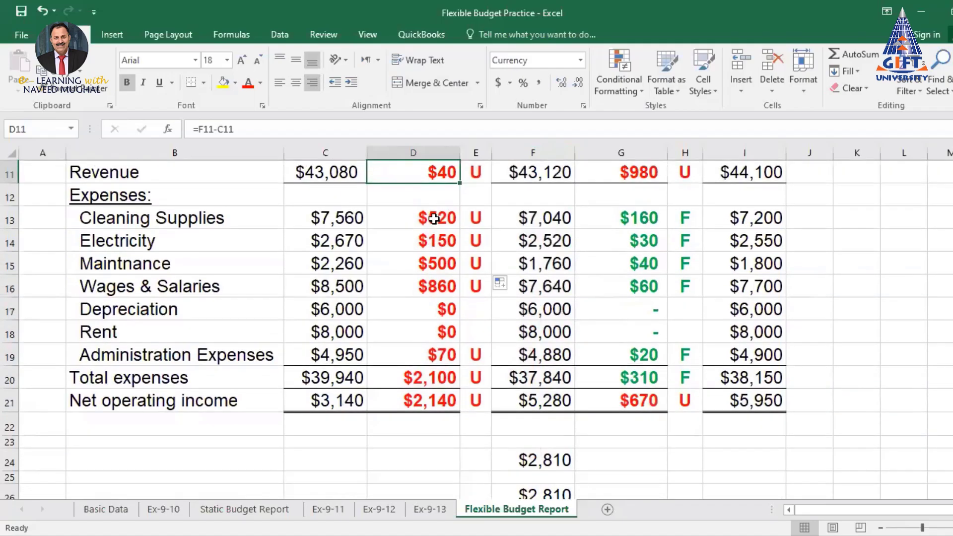
{"action": "left_click", "coordinate": [438, 379]}
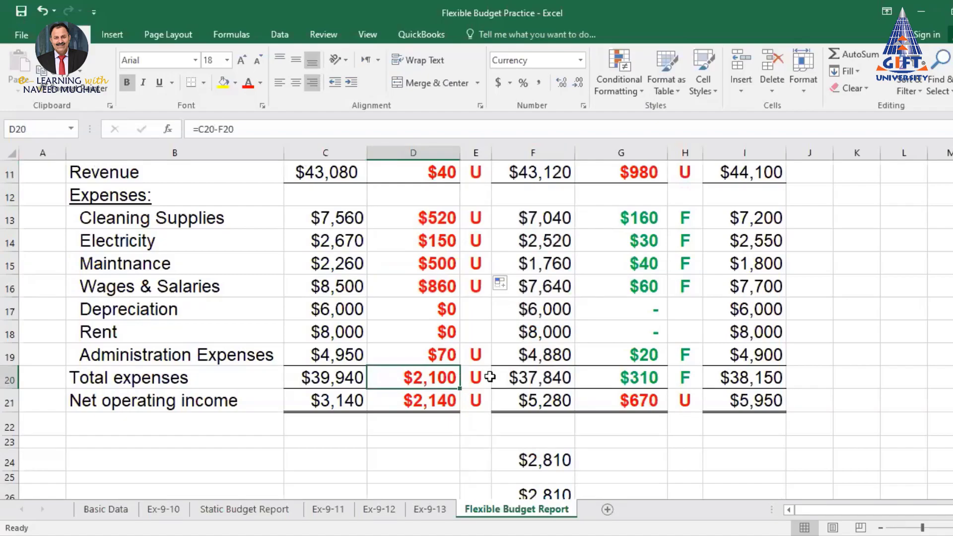
{"action": "left_click", "coordinate": [437, 402]}
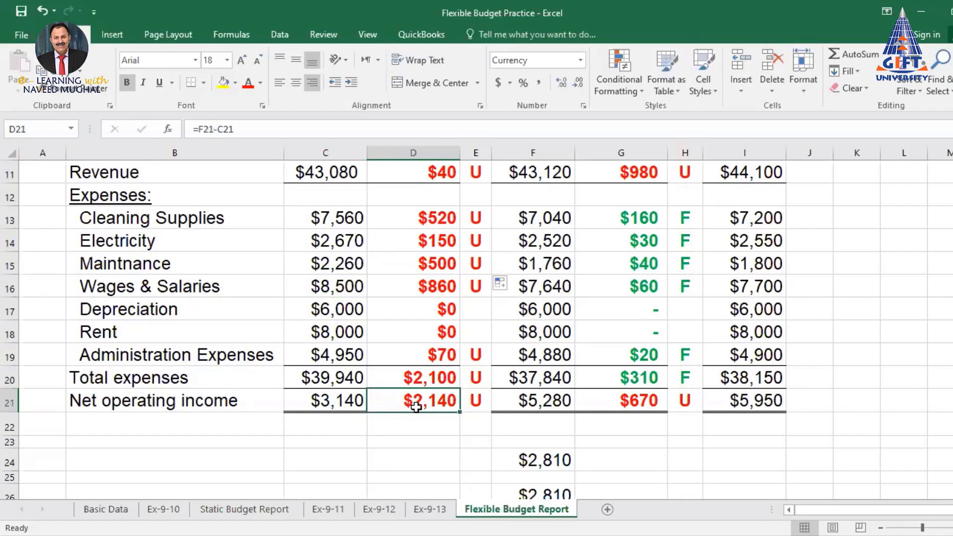
{"action": "left_click", "coordinate": [433, 378]}
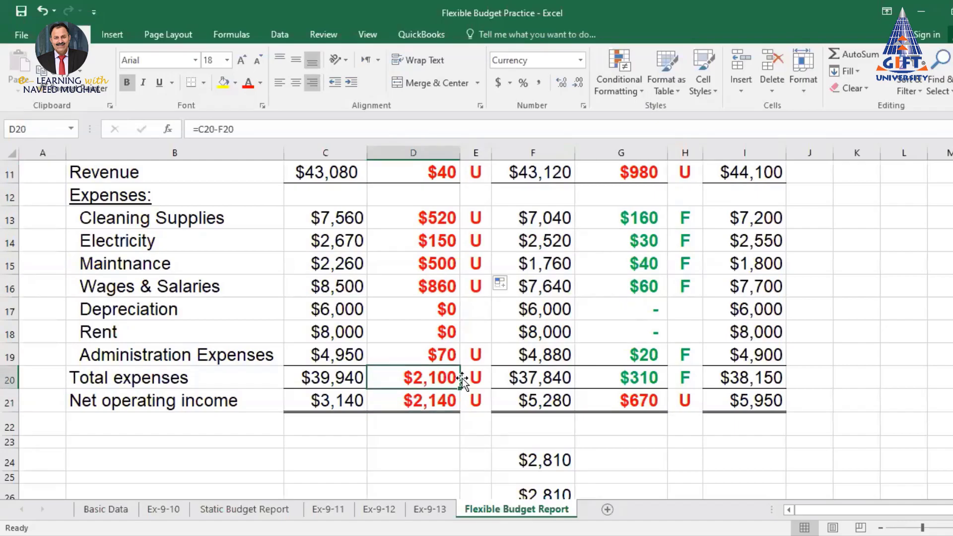
Examine the expense spending variances in D13:E19, and check the reconciliation figure in F24 linked to the Static Budget Report
{"action": "left_click_drag", "start_coordinate": [446, 217], "coordinate": [471, 358]}
{"action": "scroll", "coordinate": [525, 327], "scroll_direction": "down", "scroll_amount": 2}
{"action": "scroll", "coordinate": [524, 327], "scroll_direction": "up", "scroll_amount": 1}
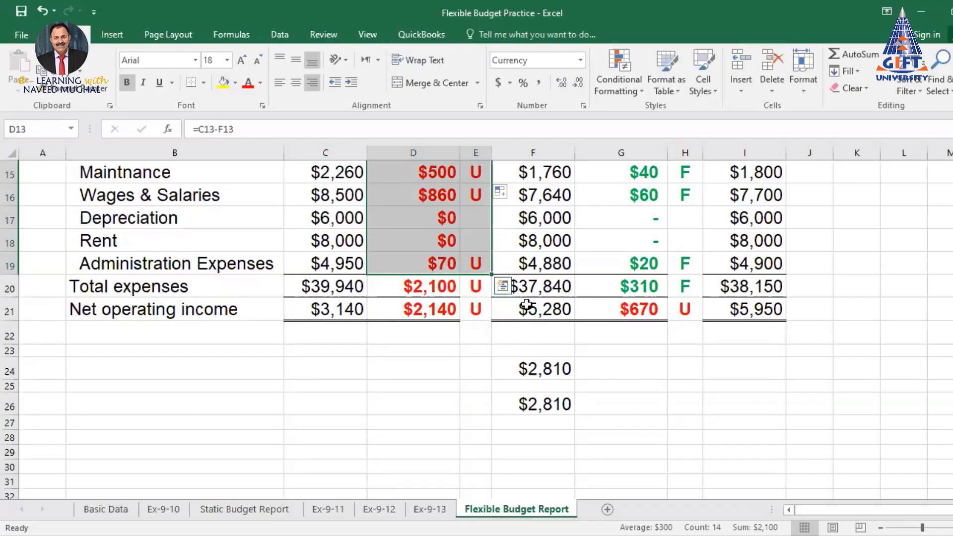
{"action": "left_click", "coordinate": [544, 370]}
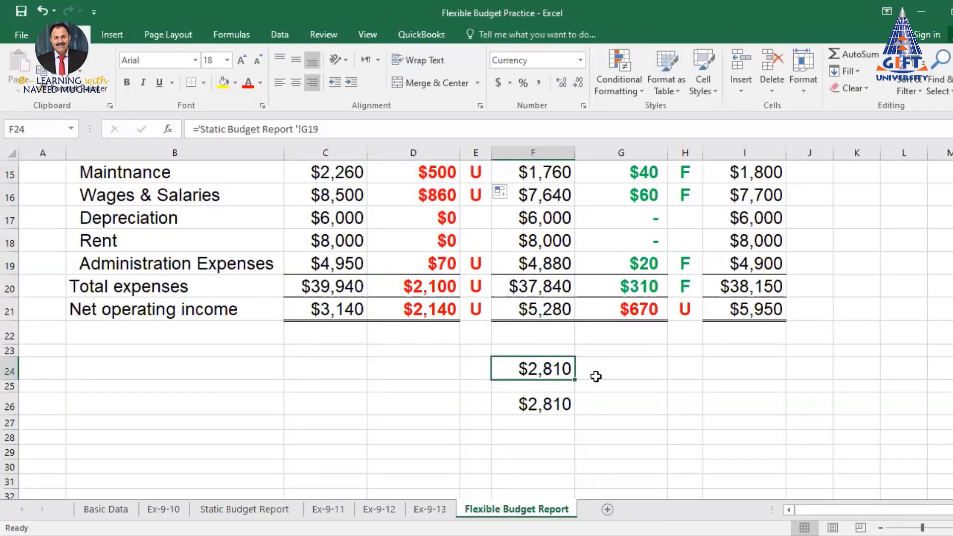
Compare the revenue and spending variances in D11:E21 with the activity variances in G10:H21
{"action": "scroll", "coordinate": [496, 375], "scroll_direction": "up", "scroll_amount": 2}
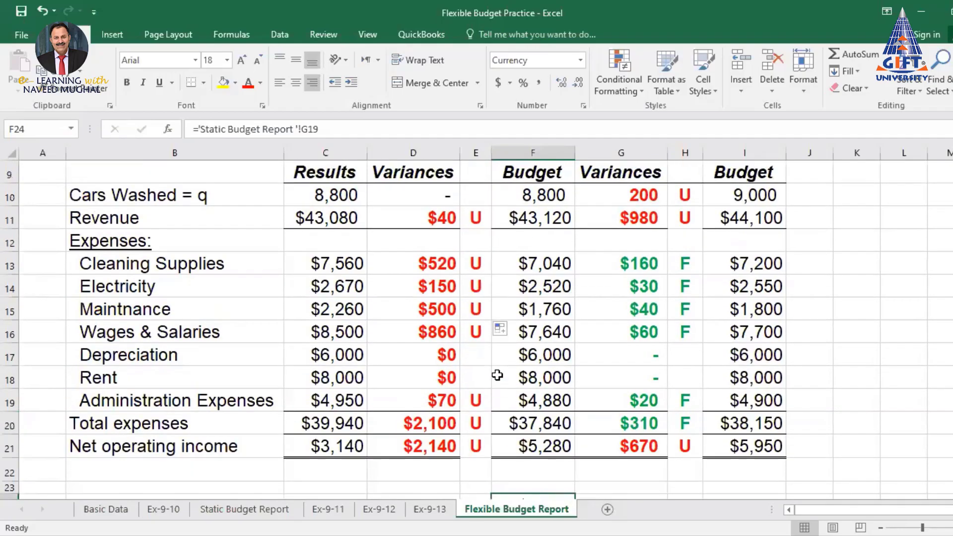
{"action": "left_click_drag", "start_coordinate": [431, 216], "coordinate": [470, 447]}
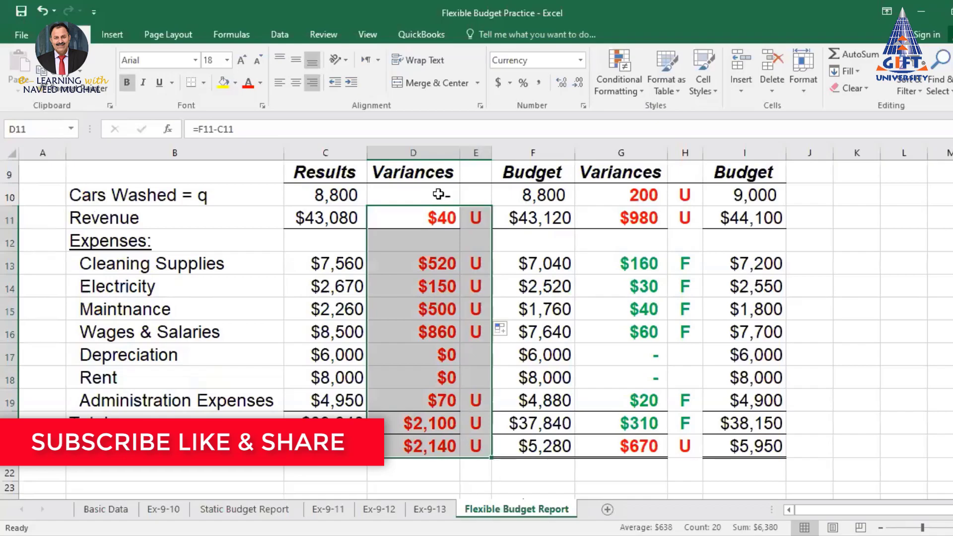
{"action": "left_click_drag", "start_coordinate": [440, 217], "coordinate": [467, 454]}
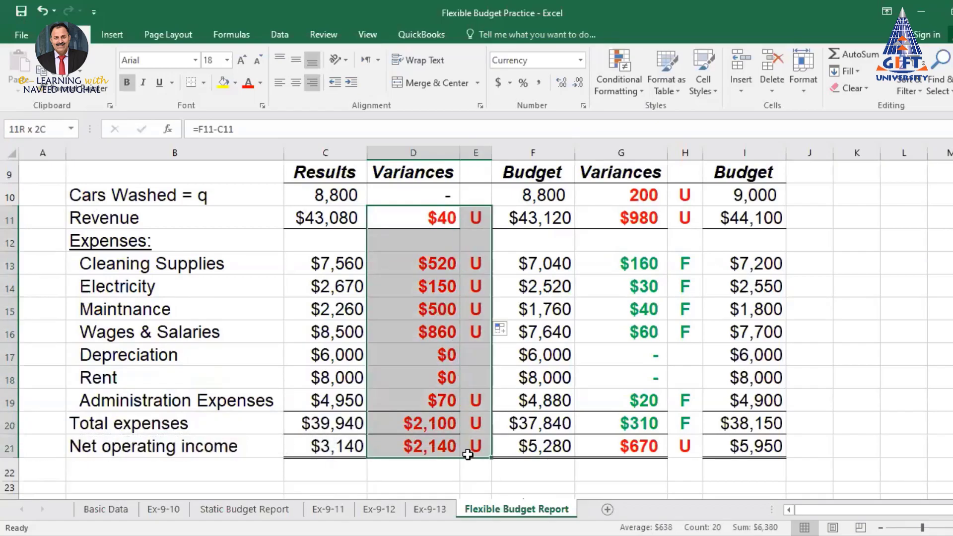
{"action": "left_click_drag", "start_coordinate": [633, 196], "coordinate": [697, 446]}
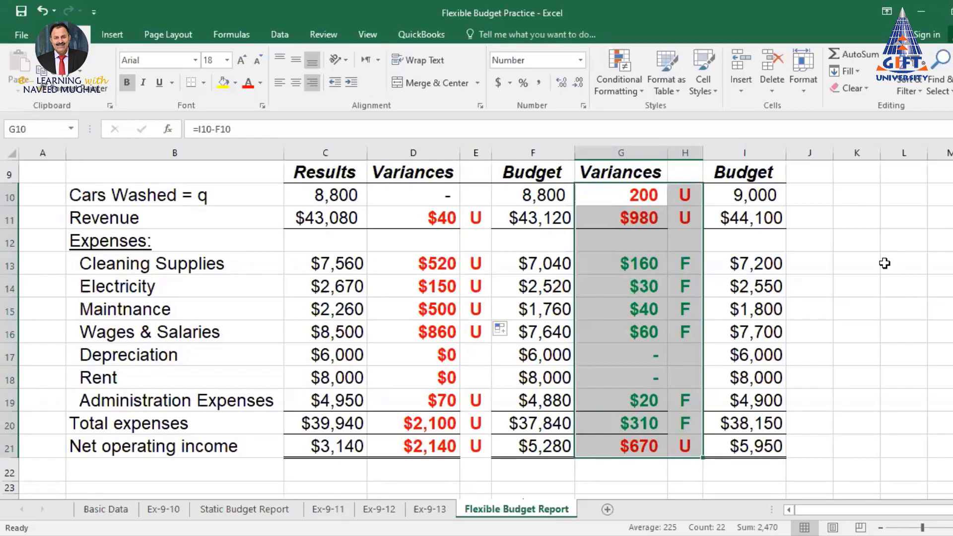
Compare the Static Budget Report's net operating income variance in G19 with the split variances on the Flexible Budget Report sheet
{"action": "left_click", "coordinate": [246, 508]}
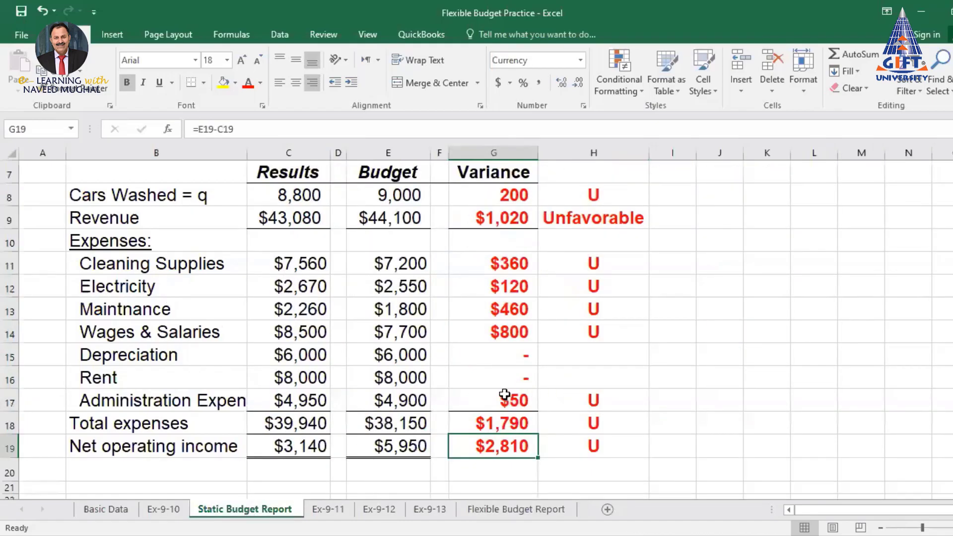
{"action": "left_click", "coordinate": [504, 511]}
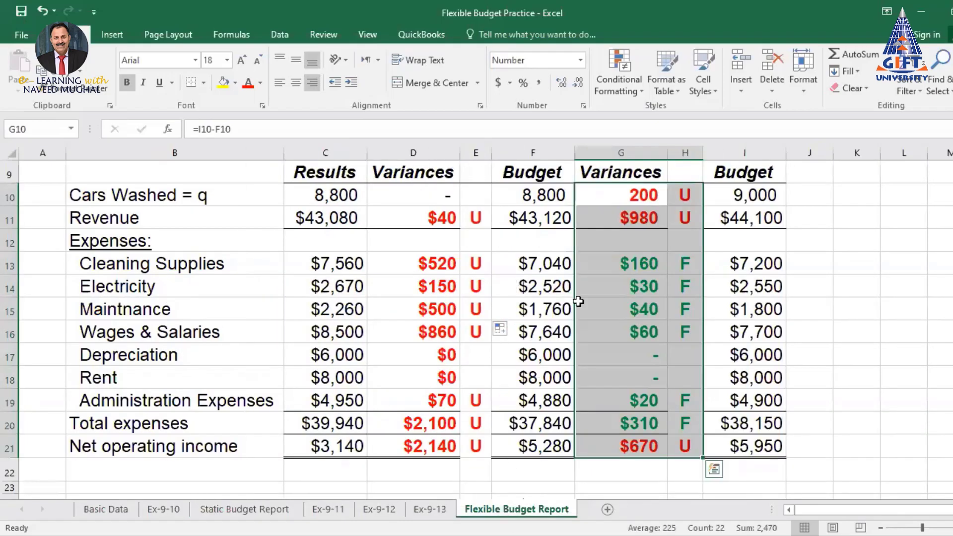
{"action": "left_click", "coordinate": [250, 509]}
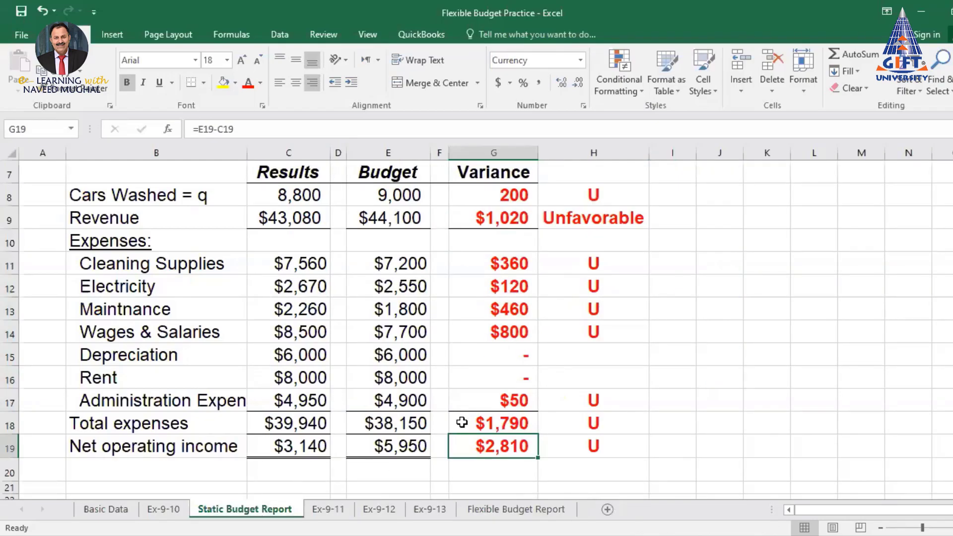
{"action": "left_click", "coordinate": [528, 511]}
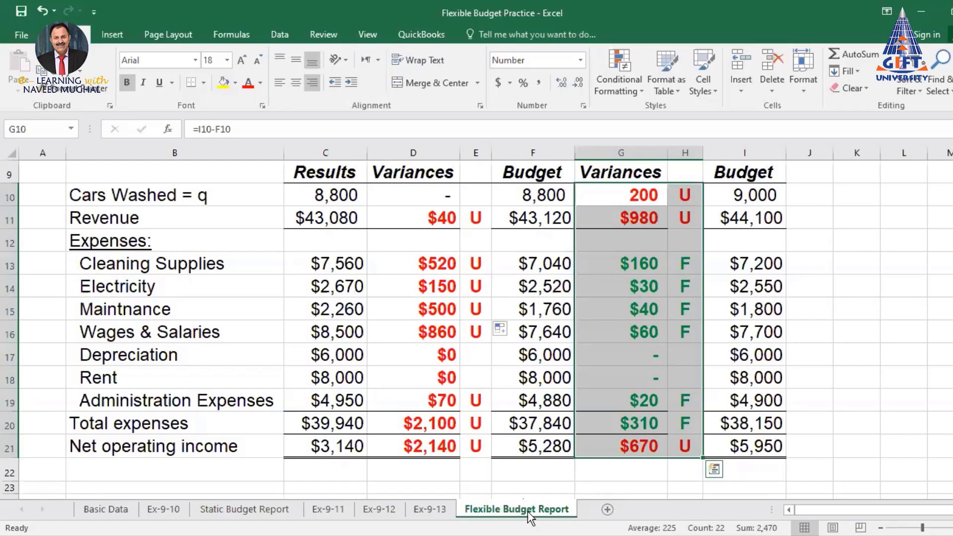
Review the revenue and spending variances in column D with their labels, from cars washed down to net operating income
{"action": "left_click_drag", "start_coordinate": [440, 196], "coordinate": [480, 435]}
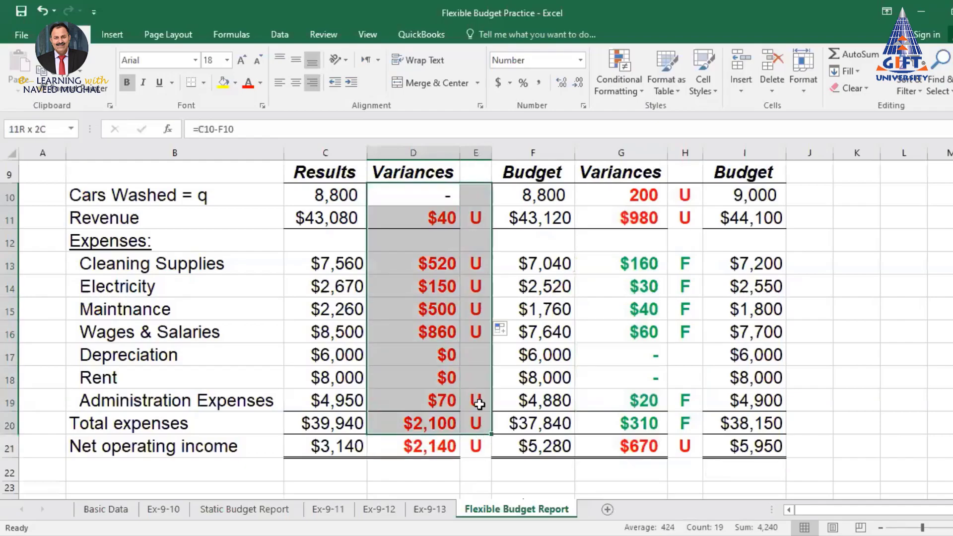
{"action": "left_click_drag", "start_coordinate": [434, 195], "coordinate": [480, 435]}
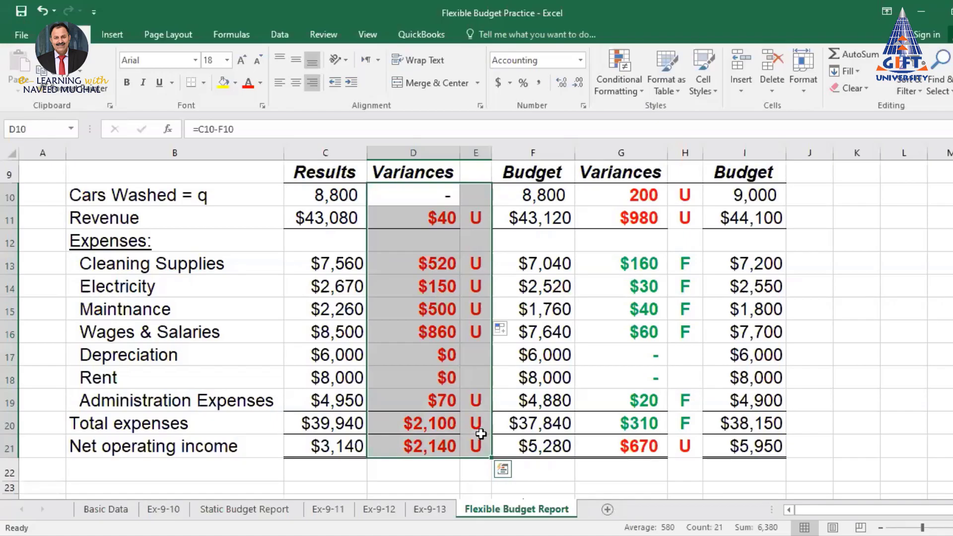
{"action": "left_click", "coordinate": [413, 153]}
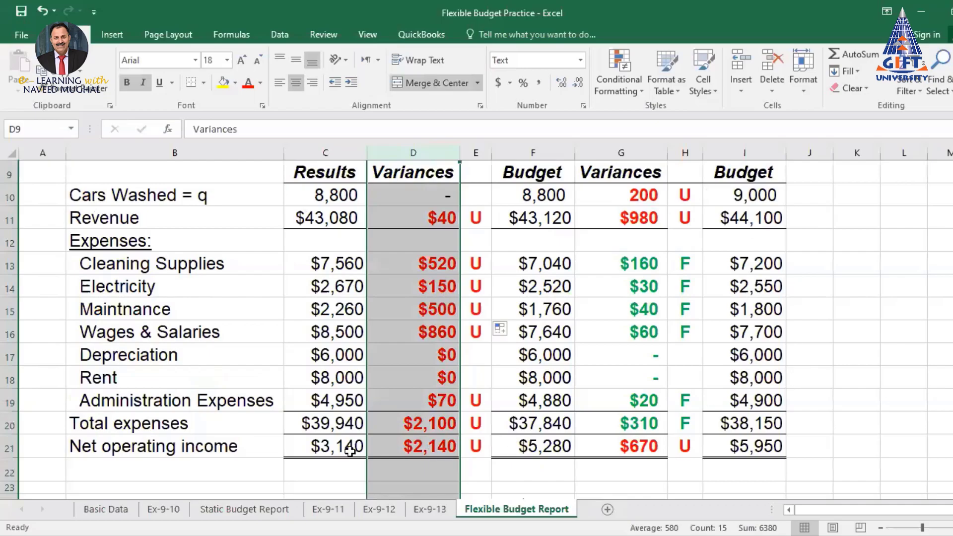